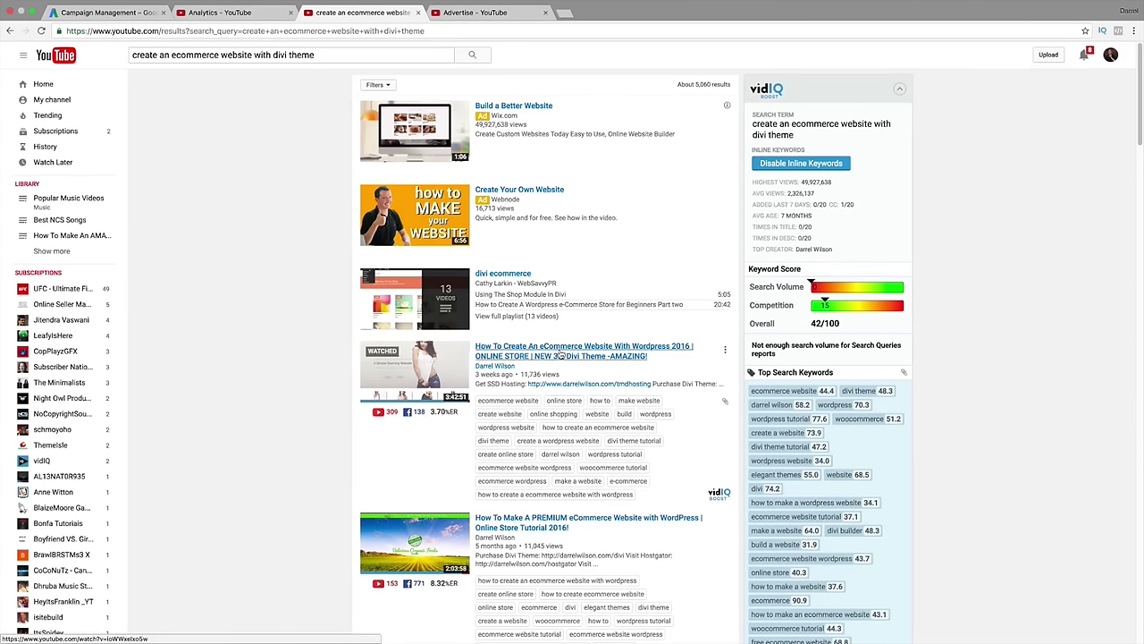
Open the WordPress eCommerce tutorial video and pause its ad
{"action": "left_click", "coordinate": [561, 356]}
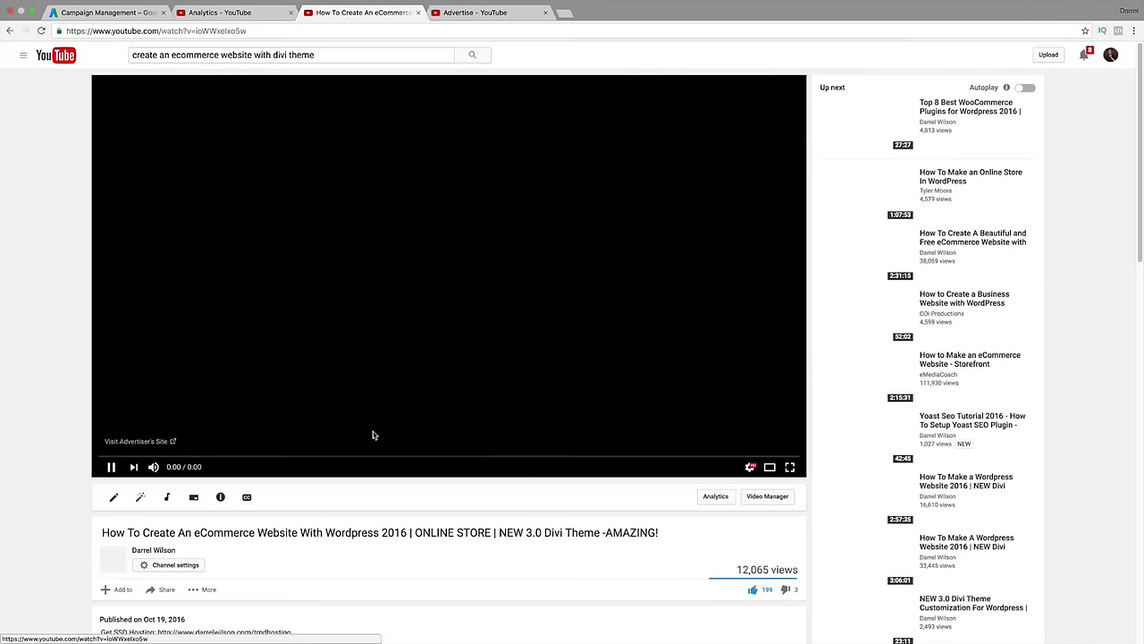
{"action": "left_click", "coordinate": [109, 466]}
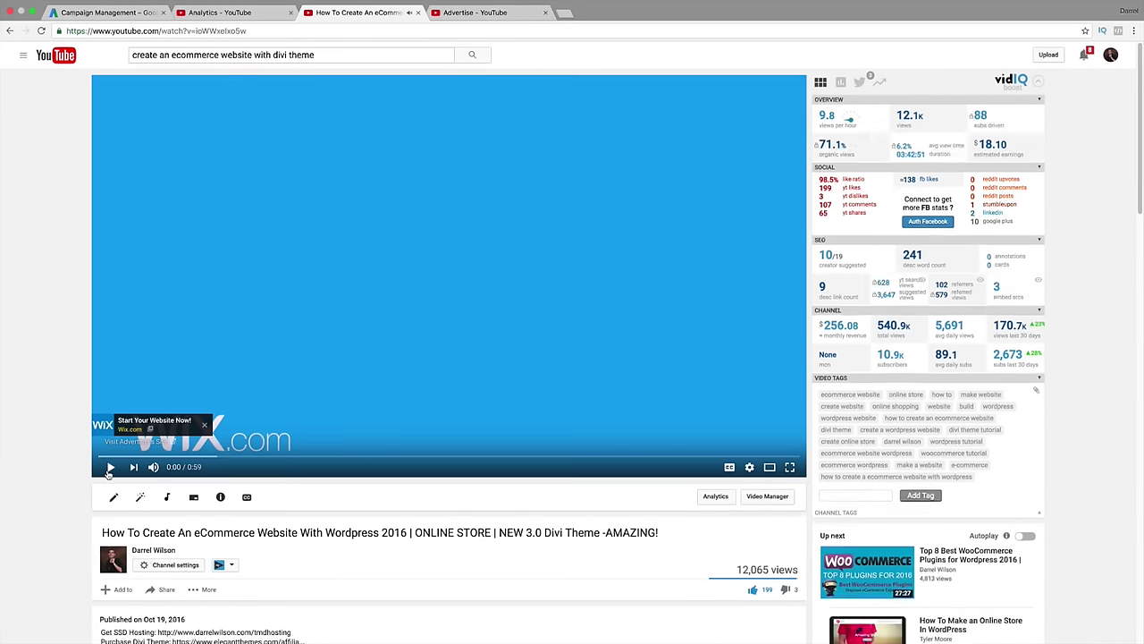
{"action": "scroll", "coordinate": [108, 473], "scroll_direction": "down", "scroll_amount": 1}
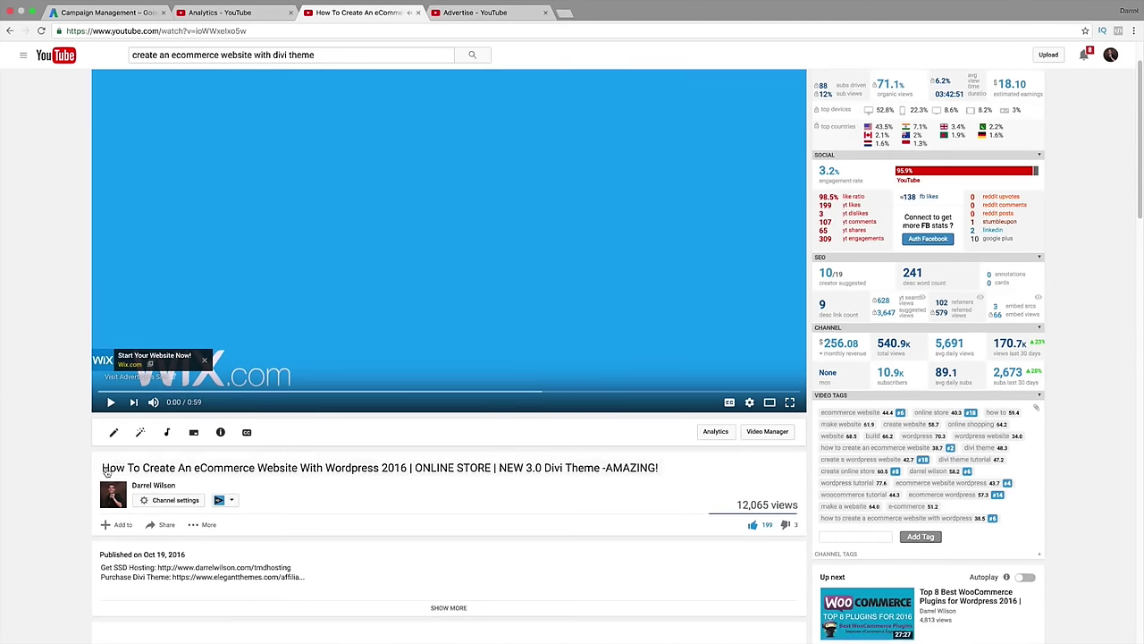
{"action": "scroll", "coordinate": [105, 473], "scroll_direction": "down", "scroll_amount": 2}
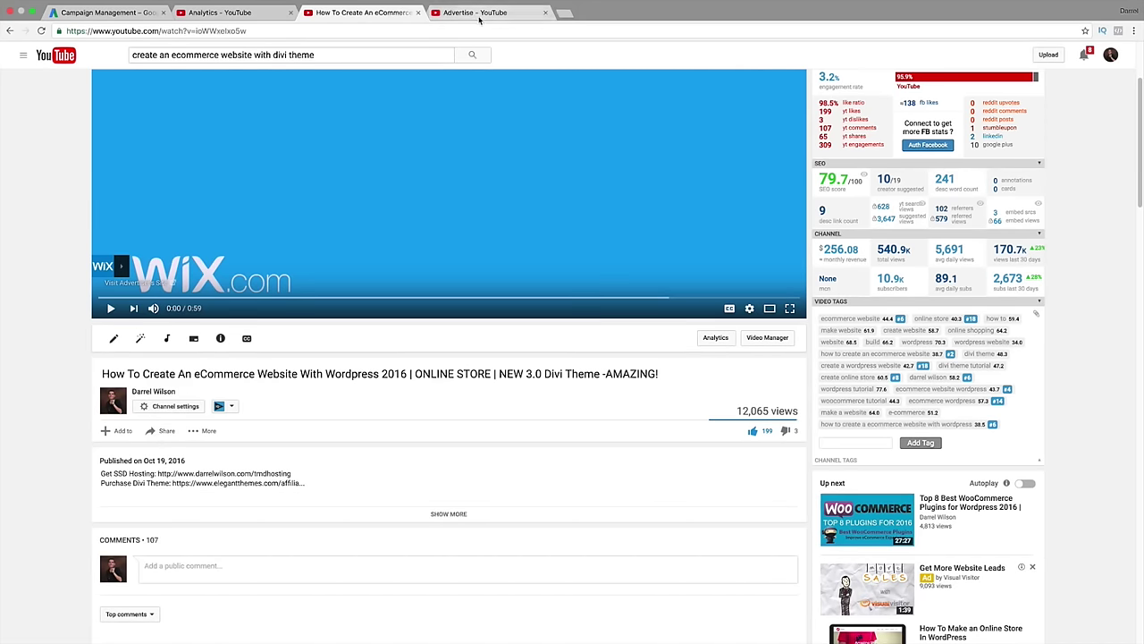
Compare the YouTube advertising page with the video's traffic sources analytics
{"action": "left_click", "coordinate": [480, 14]}
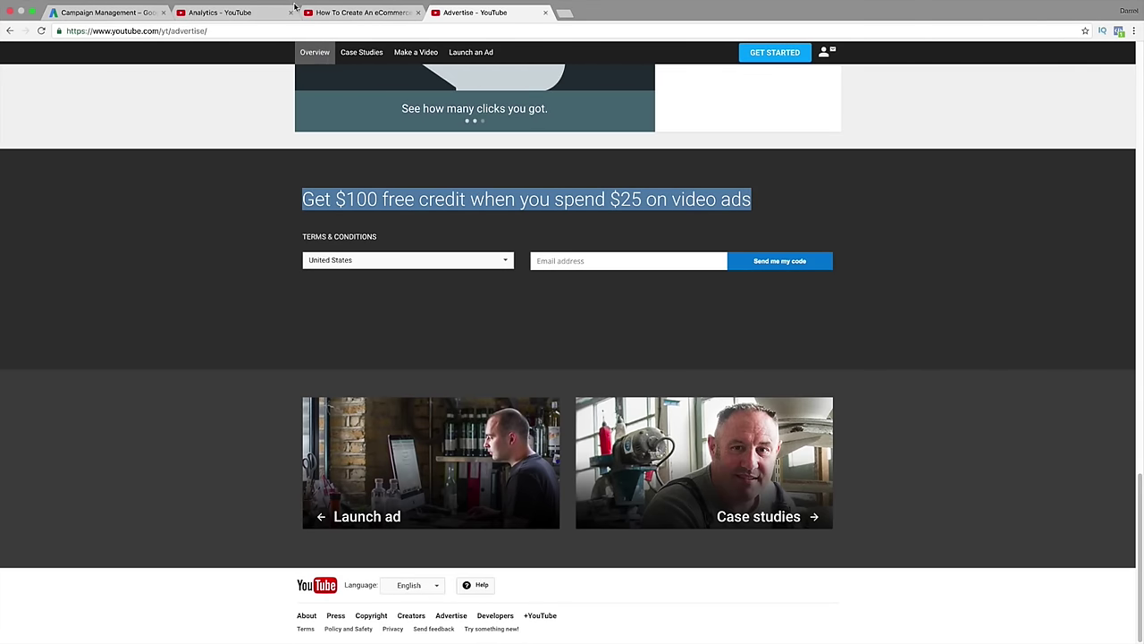
{"action": "left_click", "coordinate": [333, 12]}
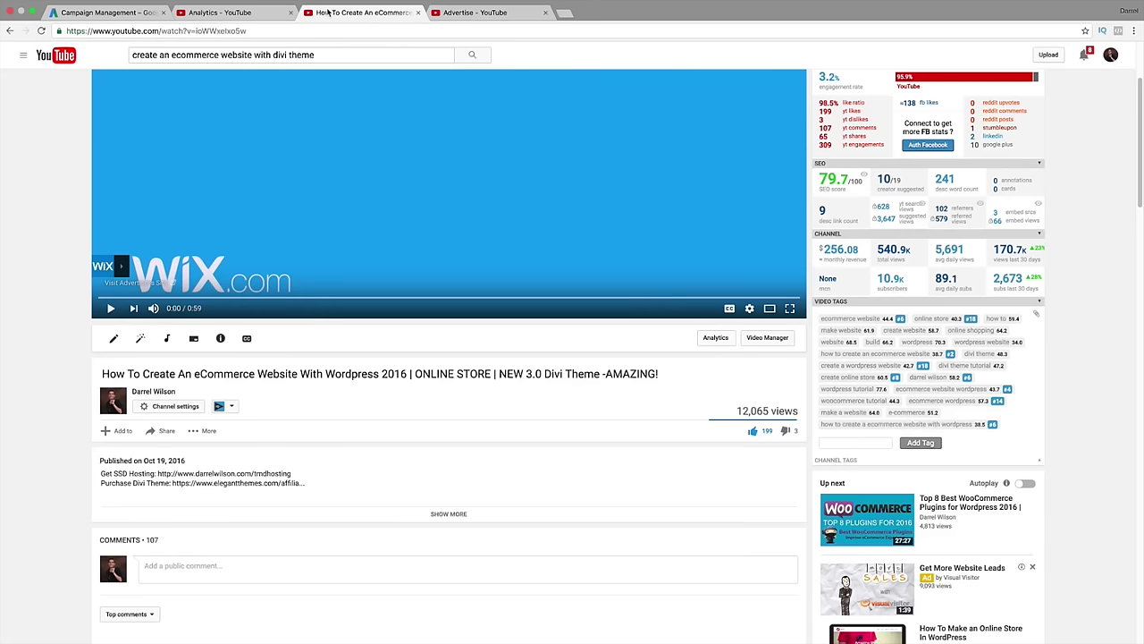
{"action": "left_click", "coordinate": [244, 13]}
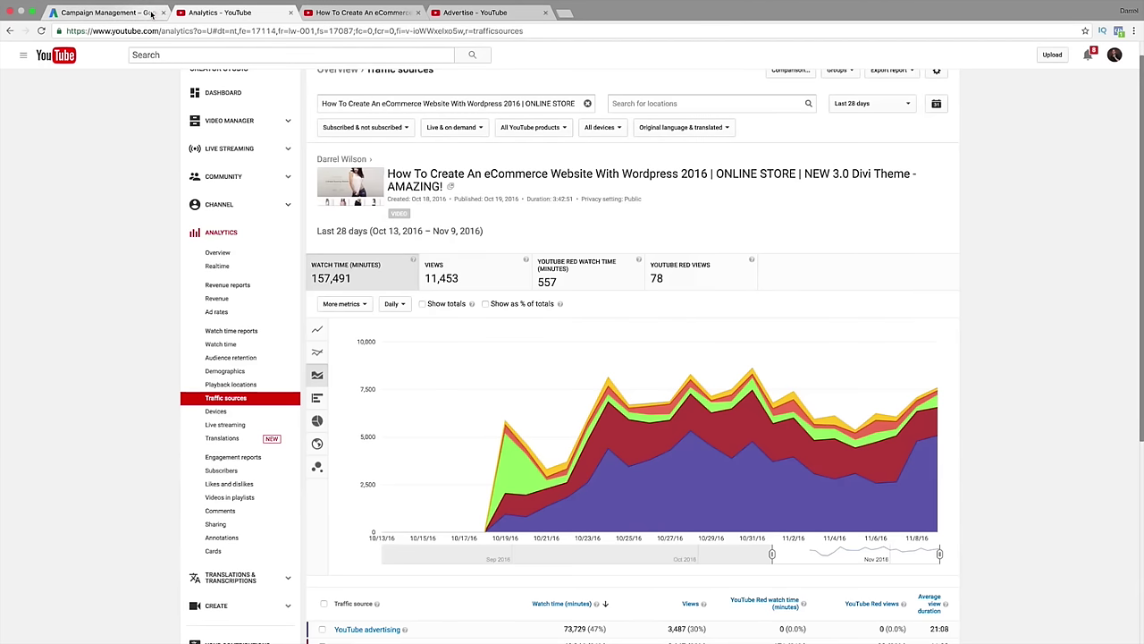
{"action": "left_click", "coordinate": [125, 15]}
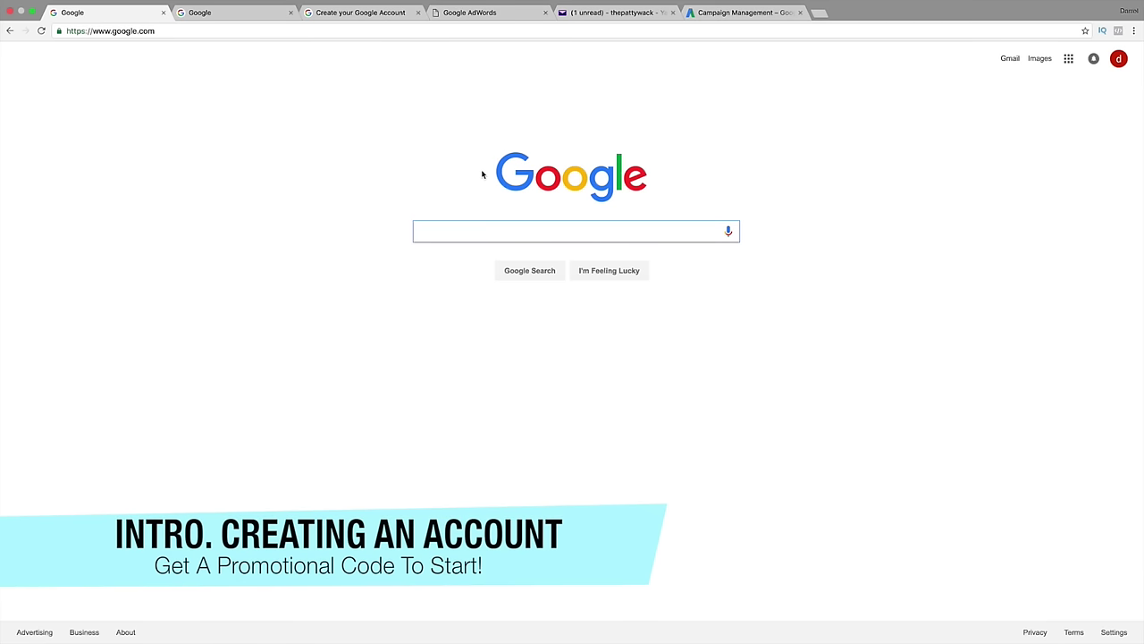
Search 'youtube advertising' and open the Advertise page's $100 free credit offer
{"action": "type", "text": "youtube advertising"}
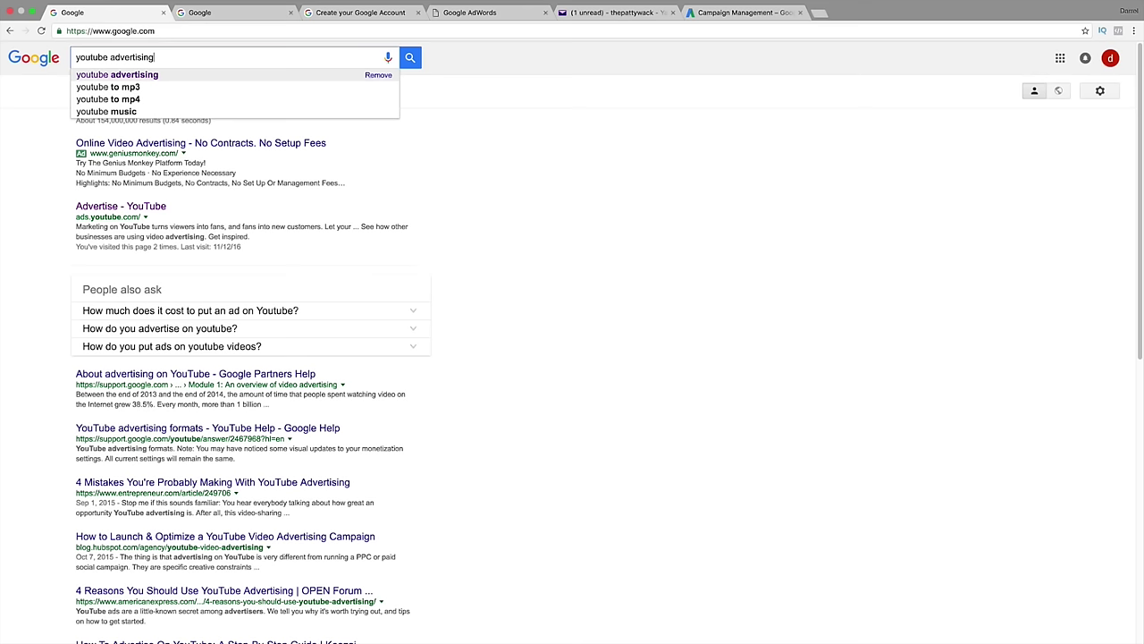
{"action": "key", "text": "Return"}
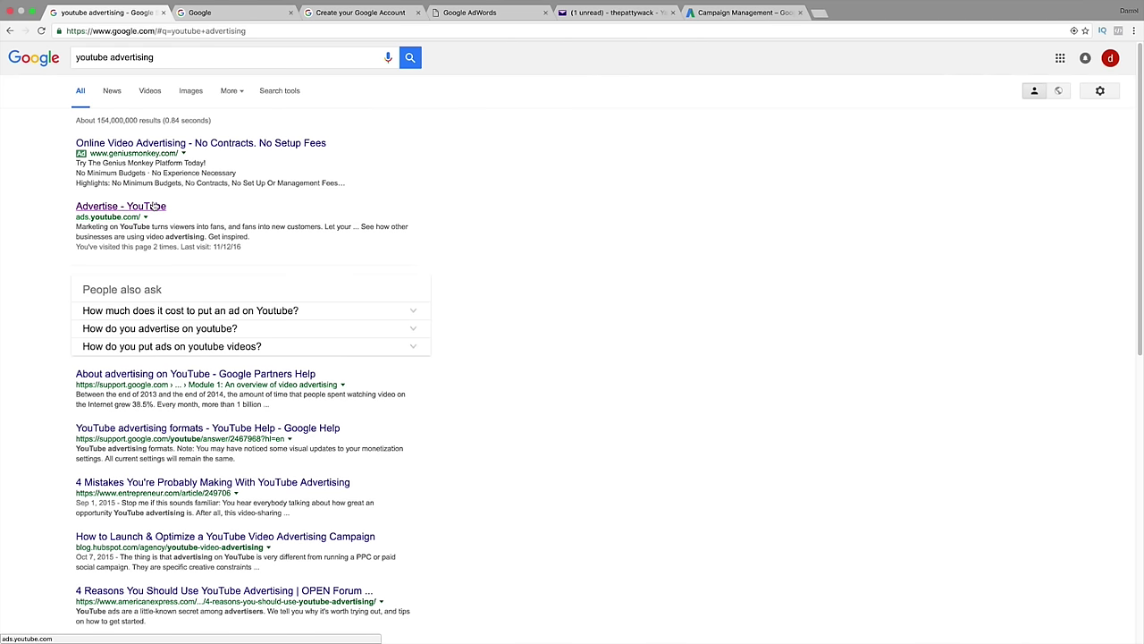
{"action": "left_click", "coordinate": [155, 206]}
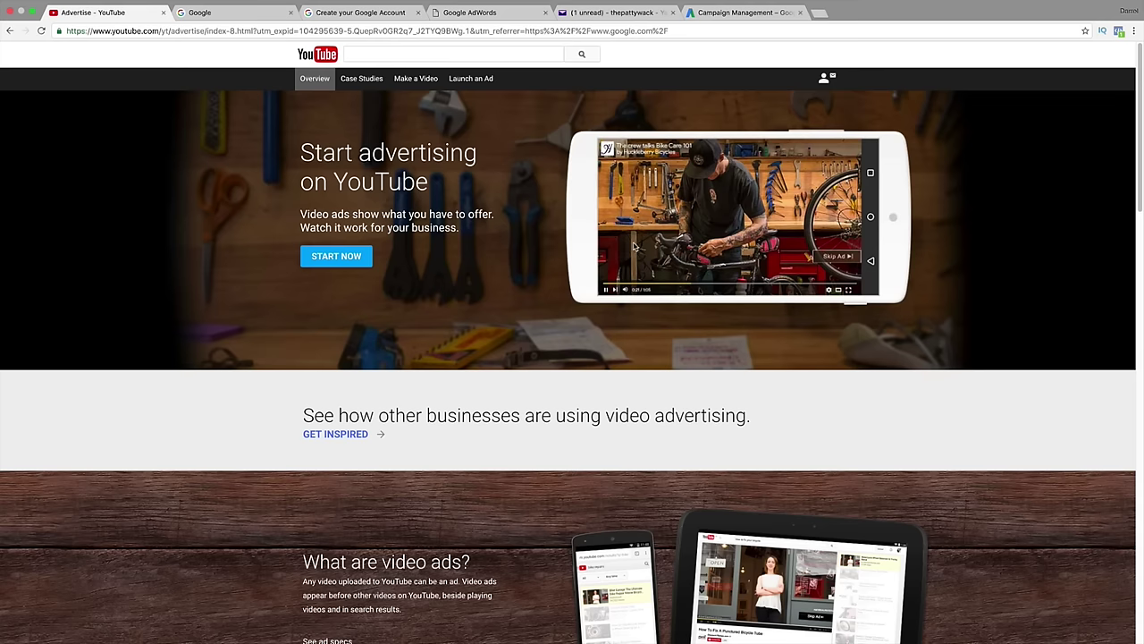
{"action": "left_click_drag", "start_coordinate": [1139, 136], "coordinate": [1142, 535]}
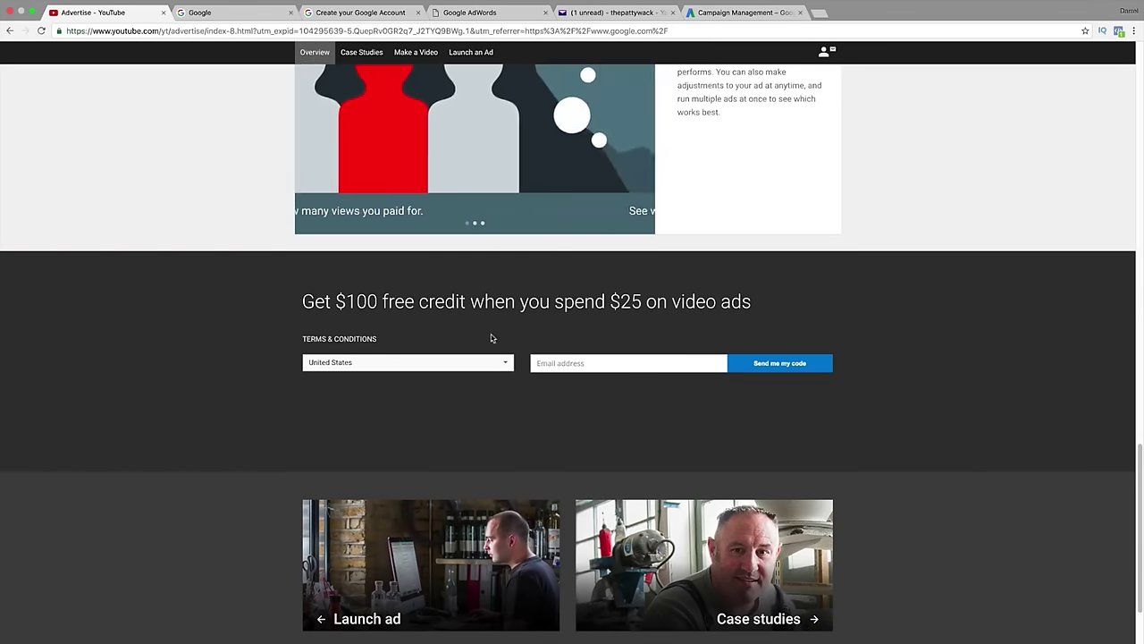
{"action": "left_click_drag", "start_coordinate": [302, 301], "coordinate": [751, 302]}
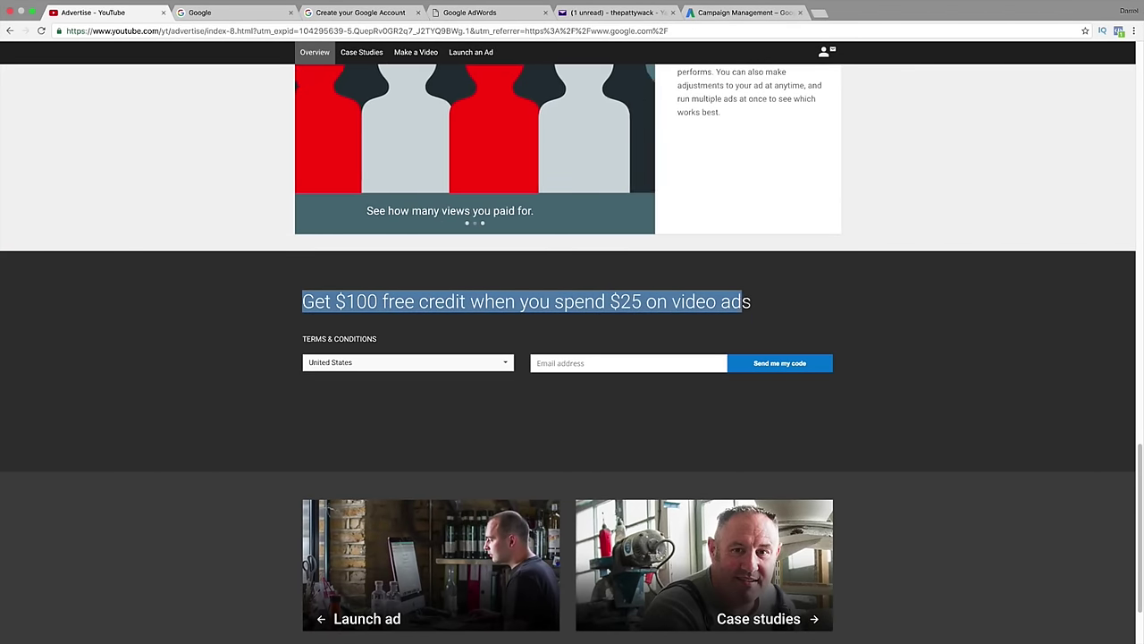
Request the $100 promo code with the saved e-mail address and answer the CAPTCHA
{"action": "left_click", "coordinate": [631, 368]}
{"action": "type", "text": "p"}
{"action": "key", "text": "Down"}
{"action": "key", "text": "Return"}
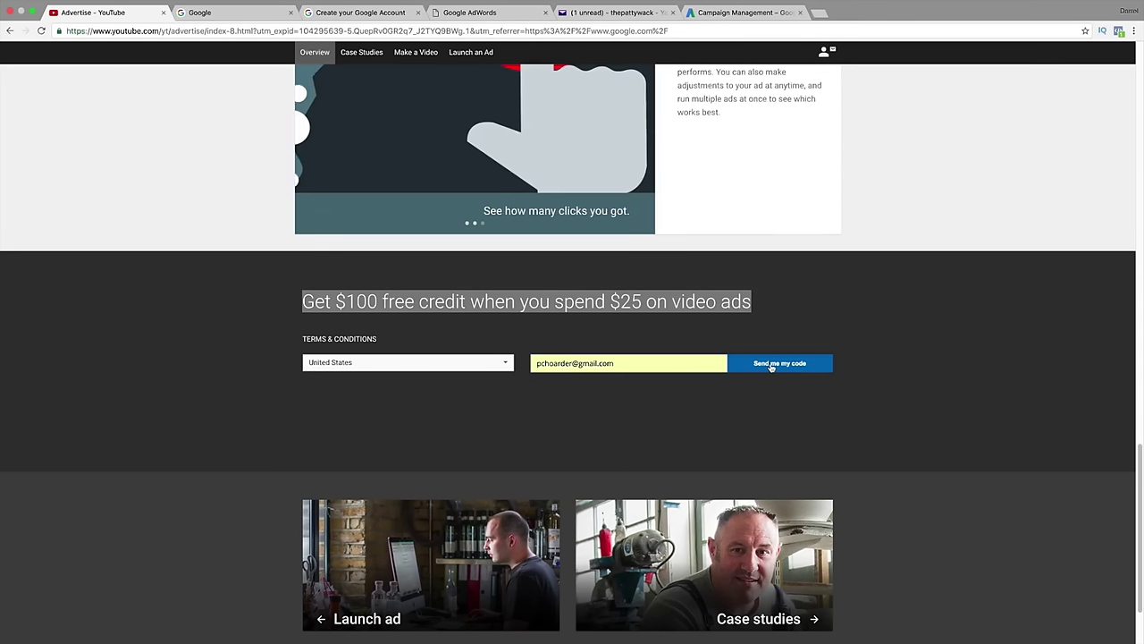
{"action": "left_click", "coordinate": [769, 363]}
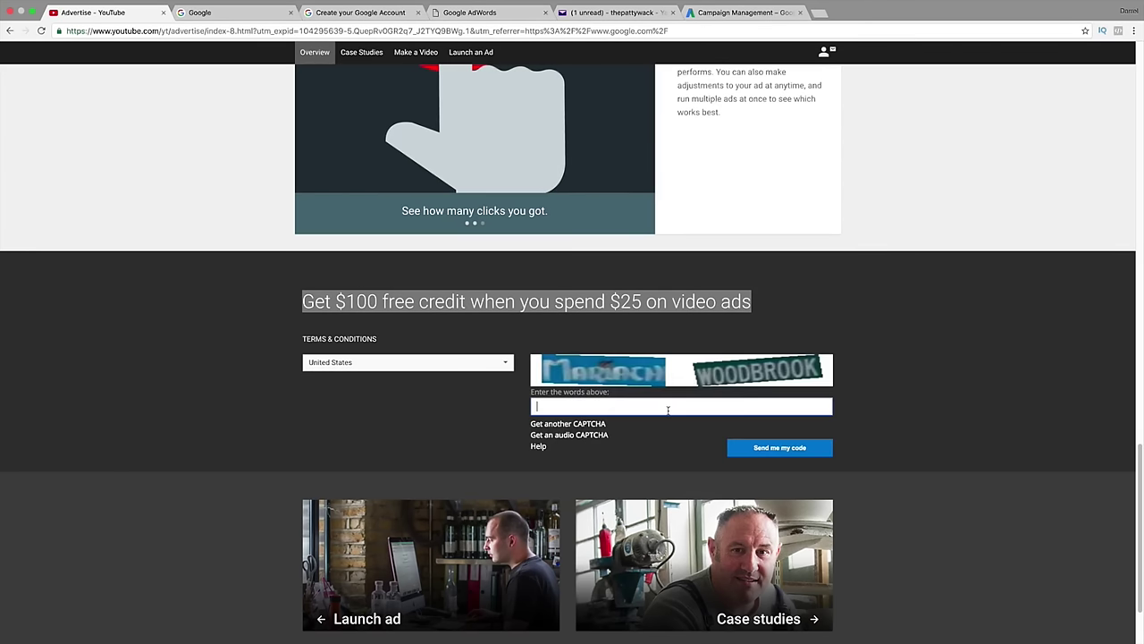
{"action": "type", "text": "mar"}
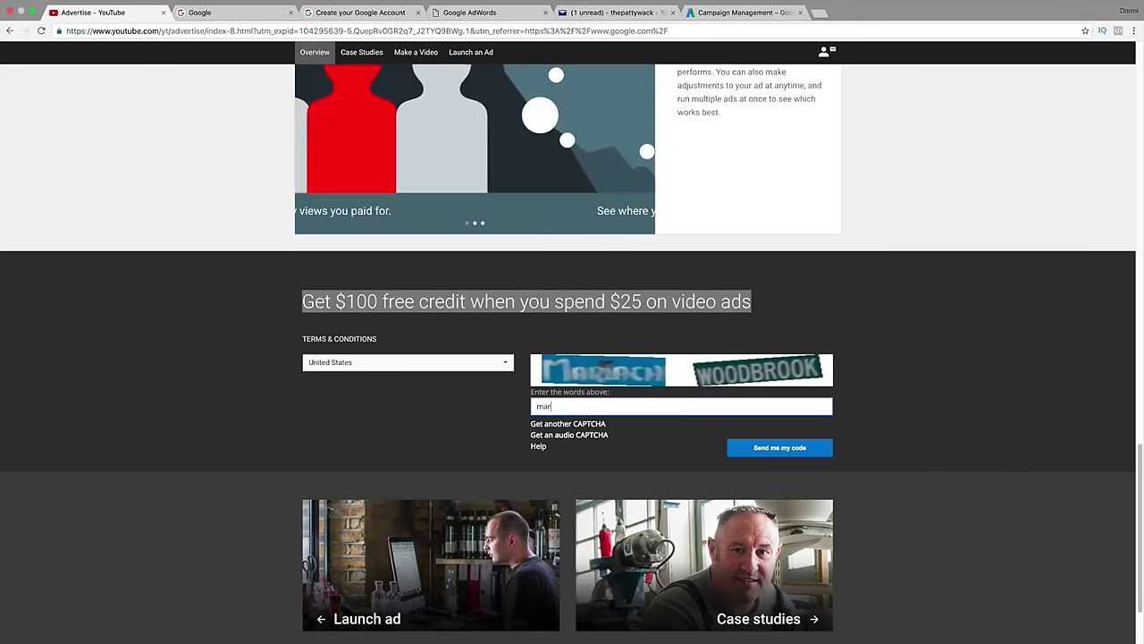
{"action": "type", "text": "iac"}
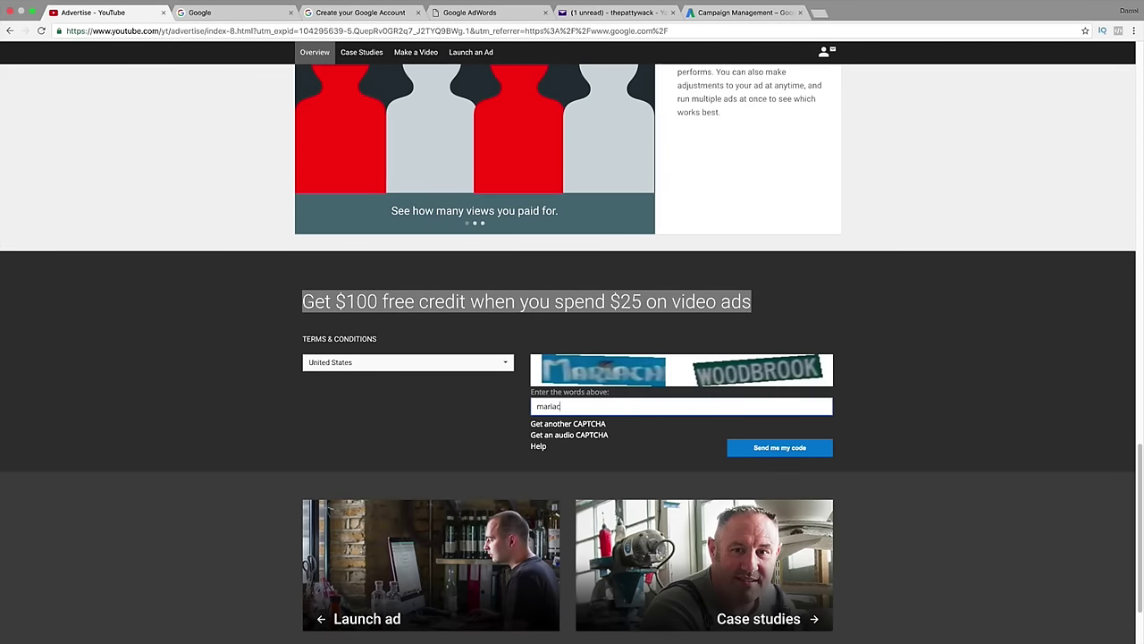
{"action": "type", "text": "h woodbrook"}
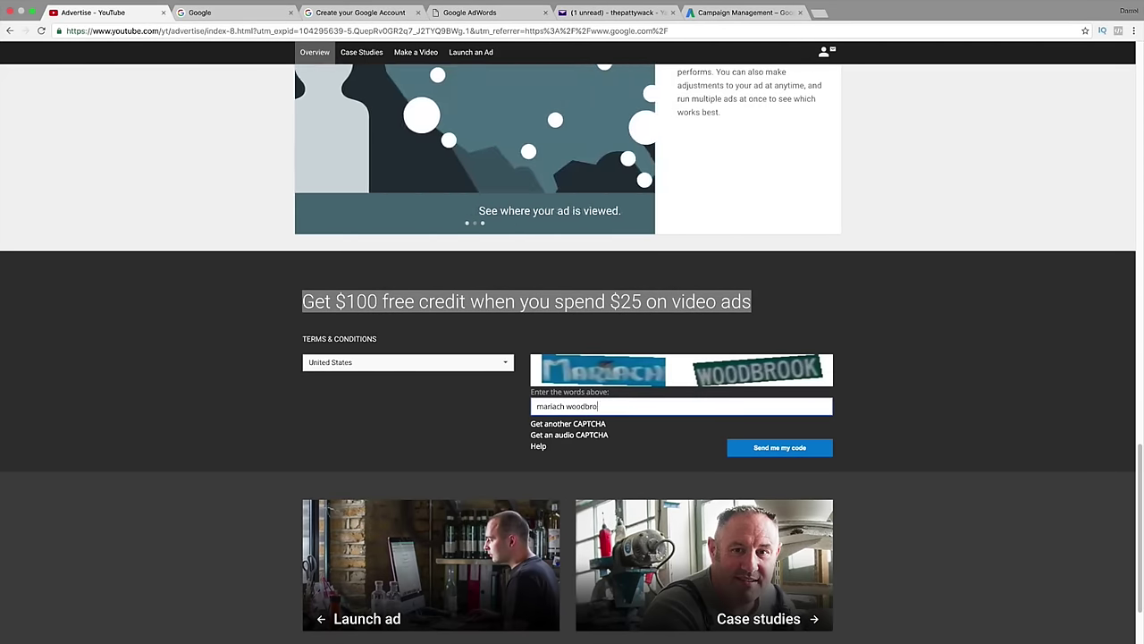
{"action": "left_click", "coordinate": [801, 451]}
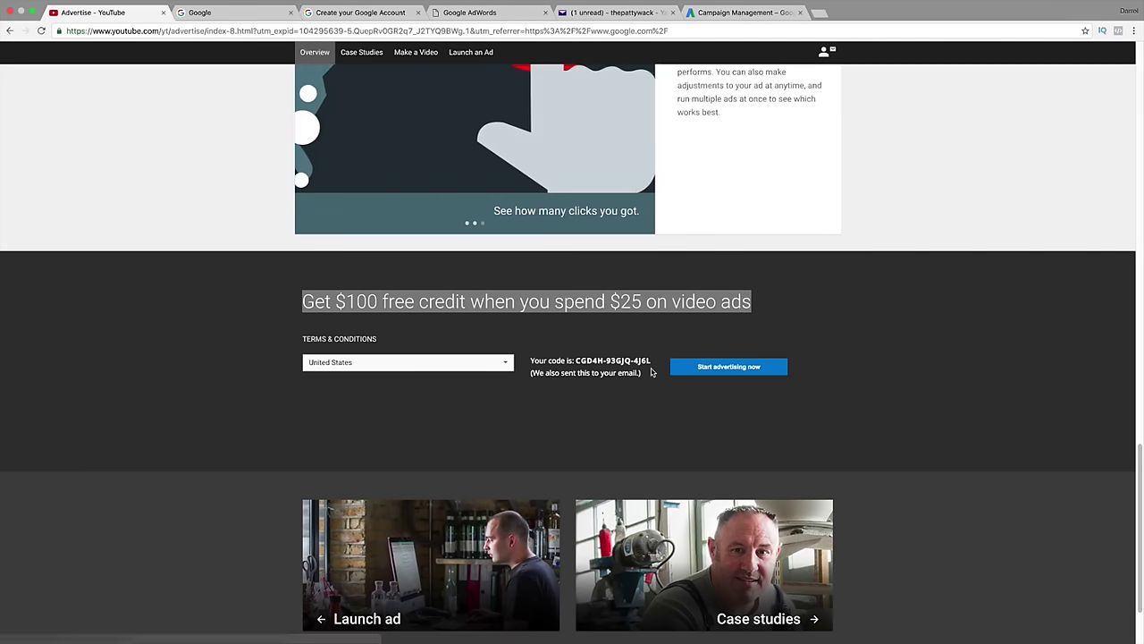
Copy the issued promo code and return to the Google search page
{"action": "left_click_drag", "start_coordinate": [651, 360], "coordinate": [575, 361]}
{"action": "right_click", "coordinate": [584, 356]}
{"action": "left_click", "coordinate": [601, 382]}
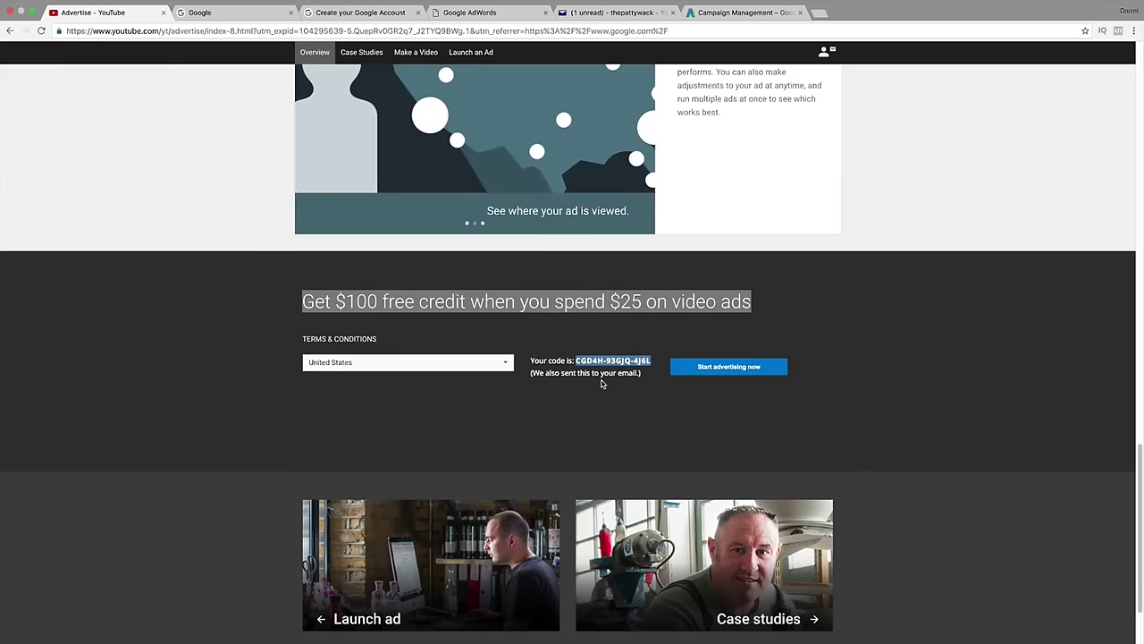
{"action": "left_click", "coordinate": [201, 13]}
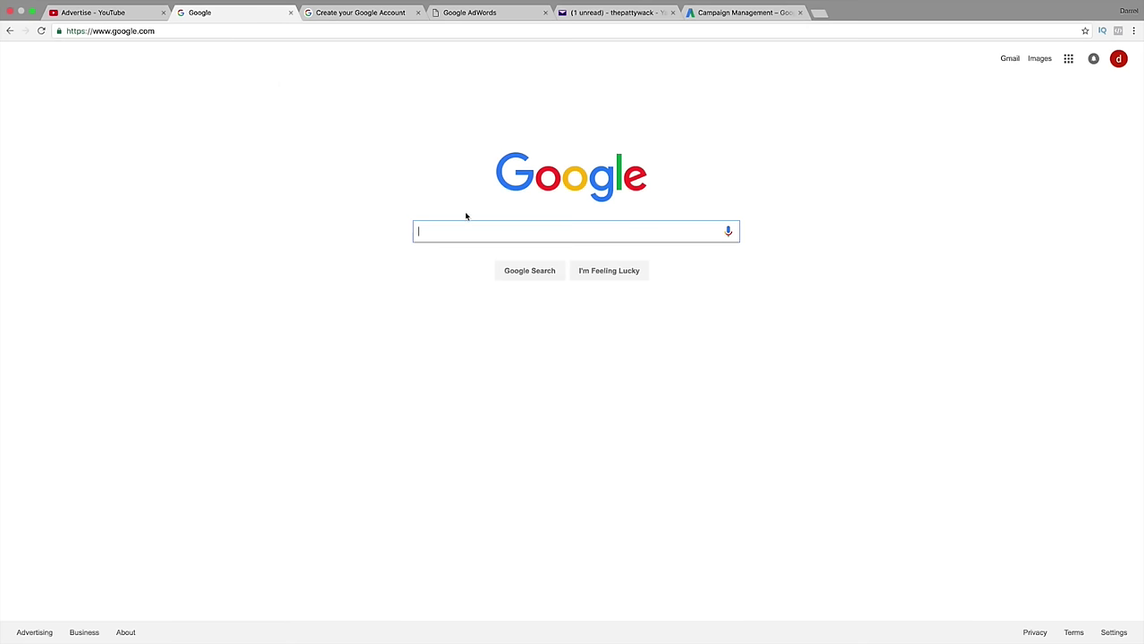
Search 'google adwords', start the AdWords sign-up, and delete the prefilled email
{"action": "type", "text": "google adwords"}
{"action": "key", "text": "Return"}
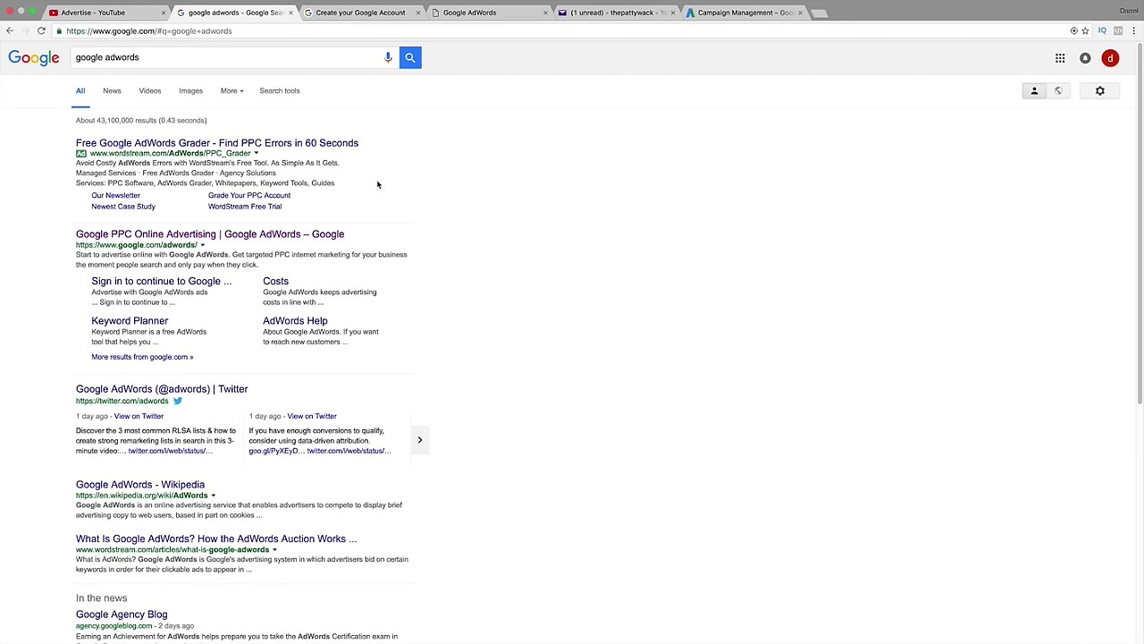
{"action": "left_click", "coordinate": [185, 234]}
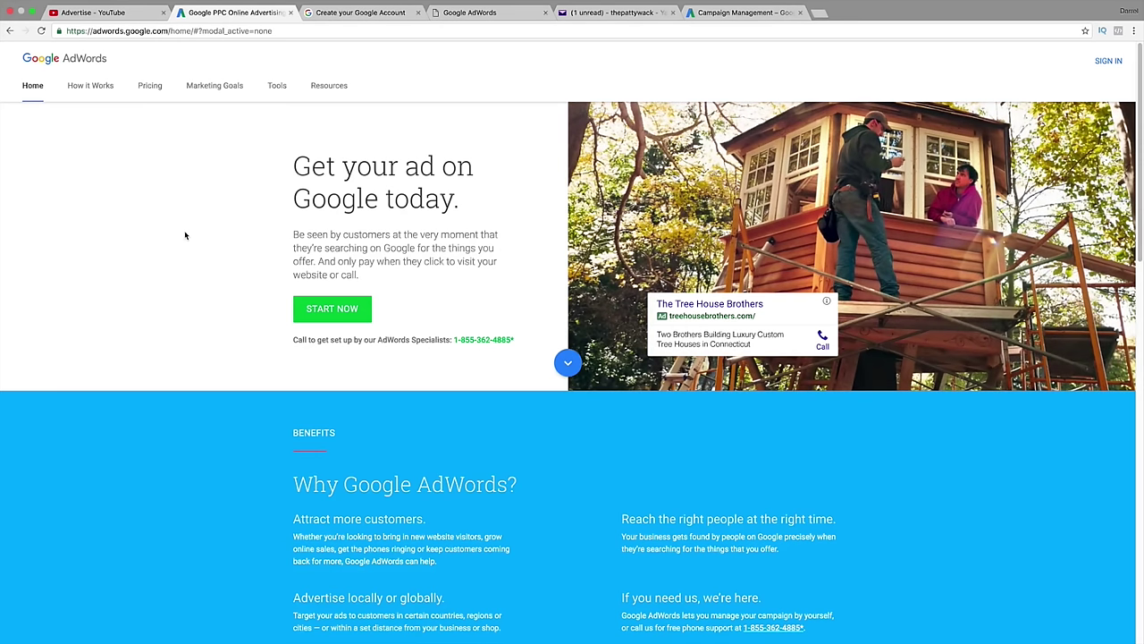
{"action": "left_click", "coordinate": [319, 308]}
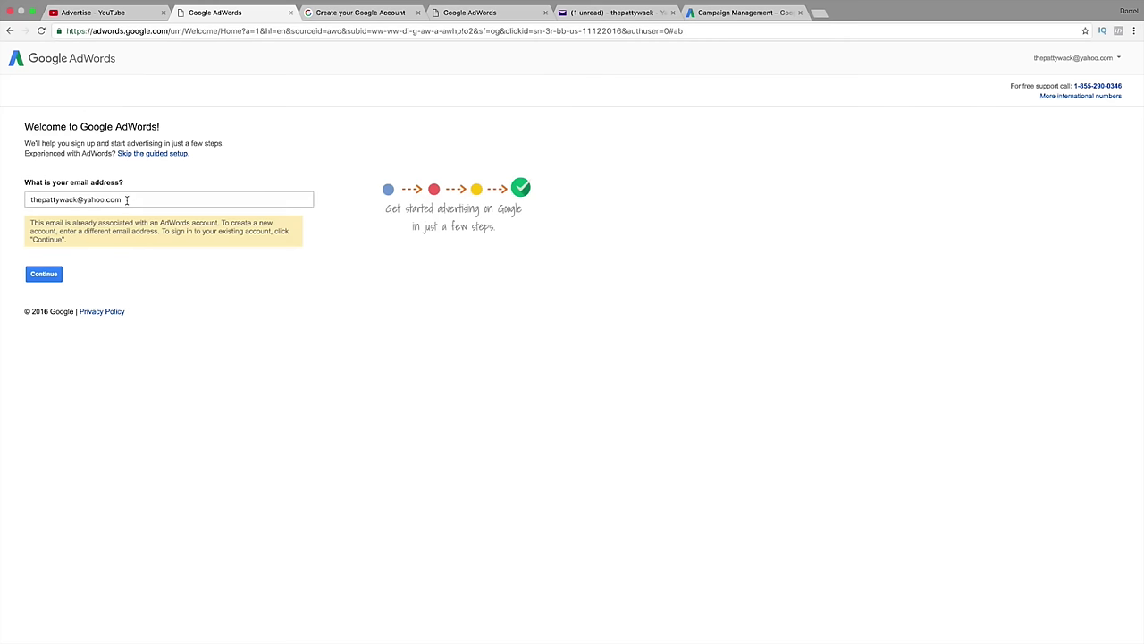
{"action": "left_click_drag", "start_coordinate": [127, 199], "coordinate": [30, 199]}
{"action": "key", "text": "BackSpace"}
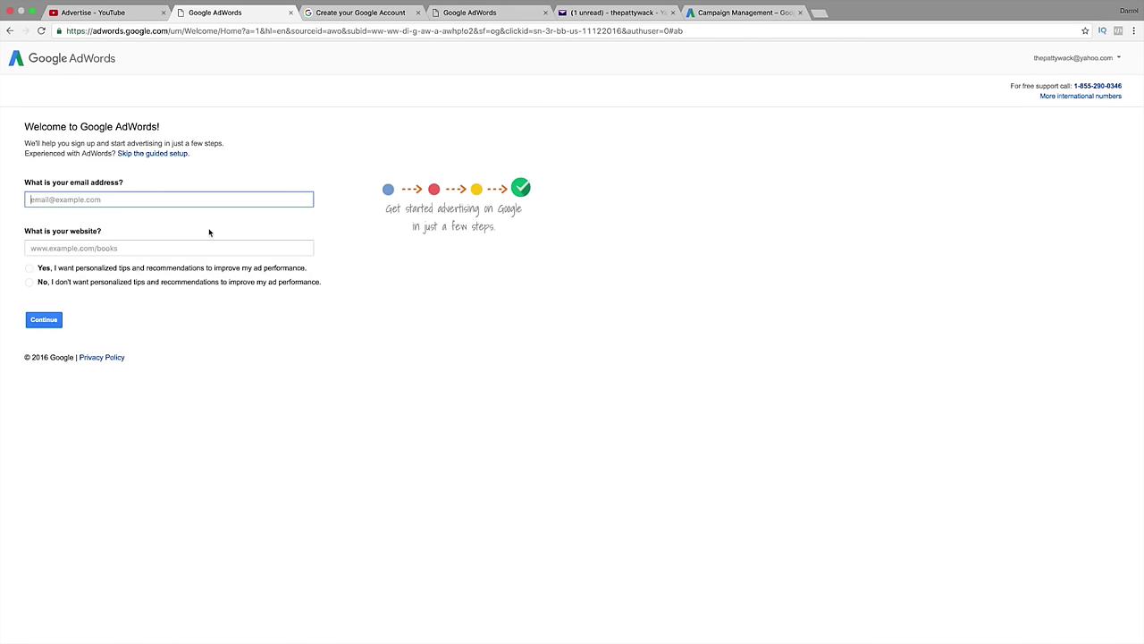
Review the Create a new Google Account form and its email address
{"action": "left_click", "coordinate": [357, 12]}
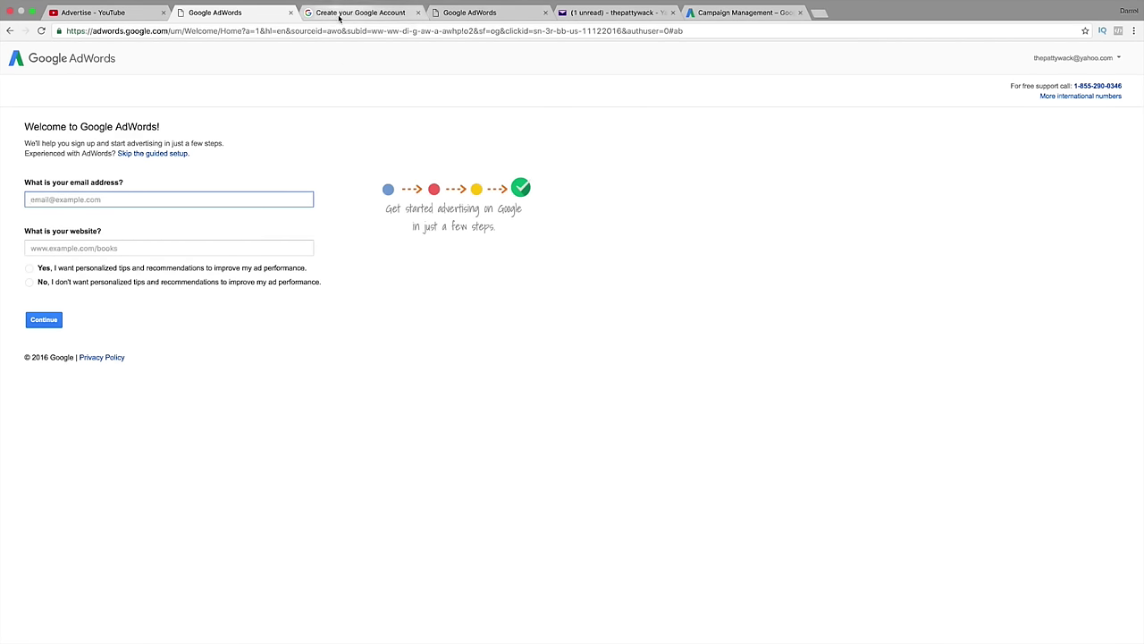
{"action": "left_click_drag", "start_coordinate": [172, 101], "coordinate": [15, 101]}
{"action": "left_click_drag", "start_coordinate": [144, 189], "coordinate": [39, 192]}
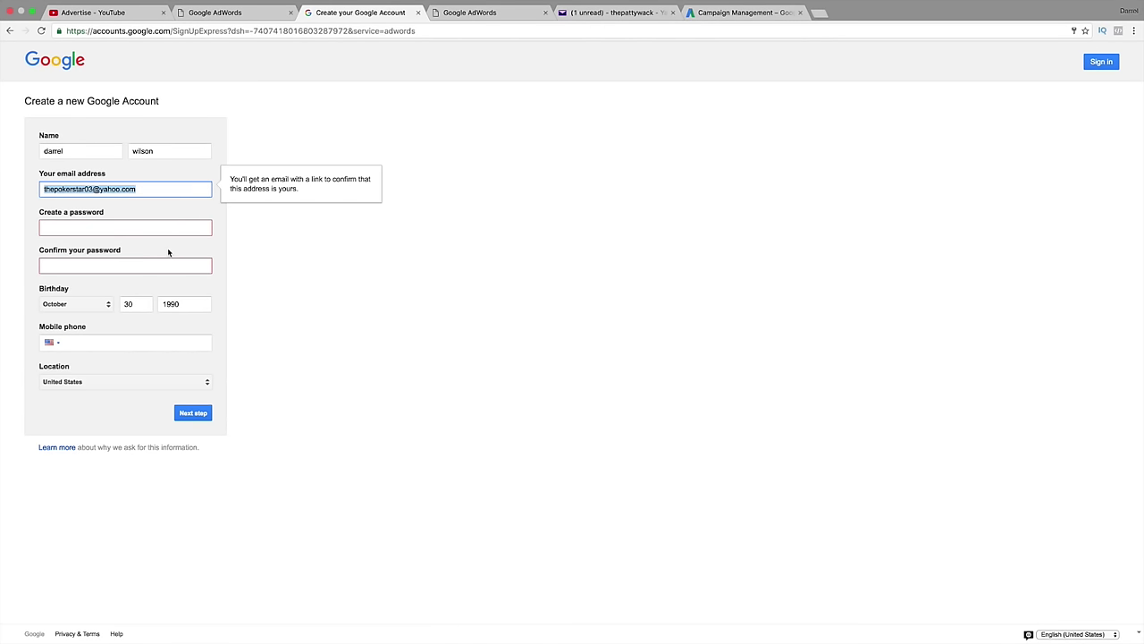
Check the Great job! confirmation, the Yahoo Mail verification email, then the campaigns page
{"action": "left_click", "coordinate": [483, 12]}
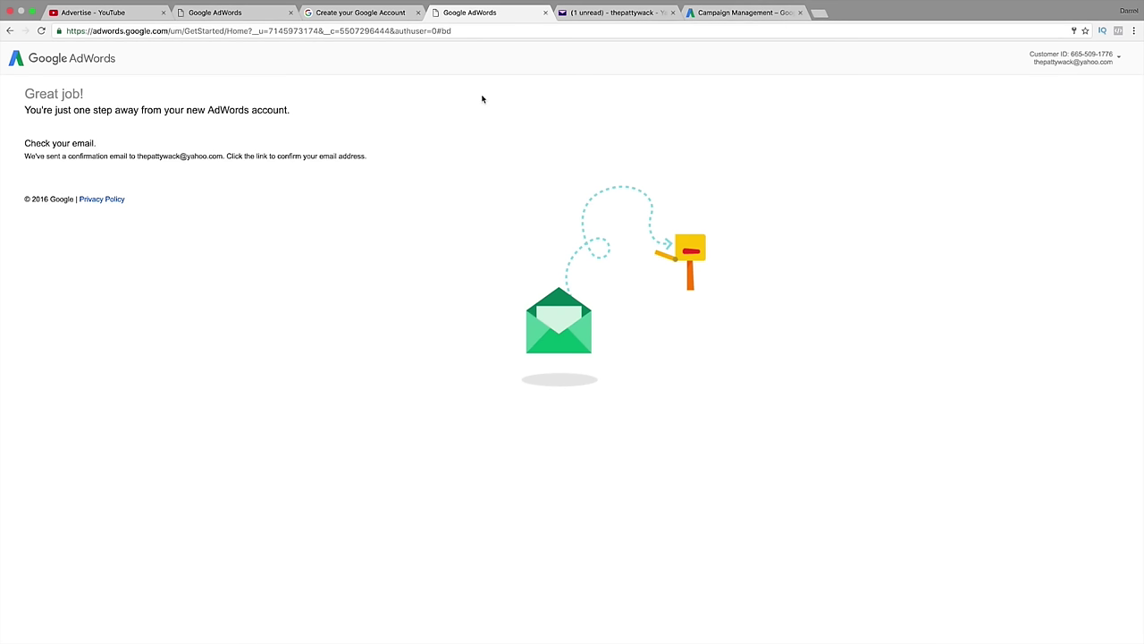
{"action": "left_click", "coordinate": [576, 18]}
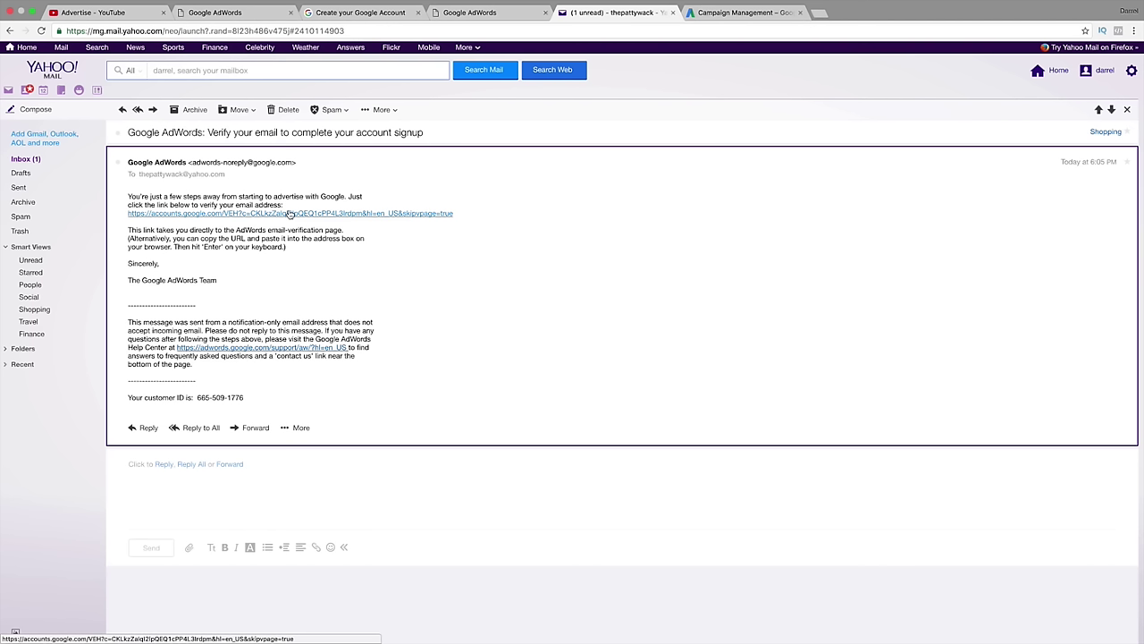
{"action": "left_click", "coordinate": [712, 16]}
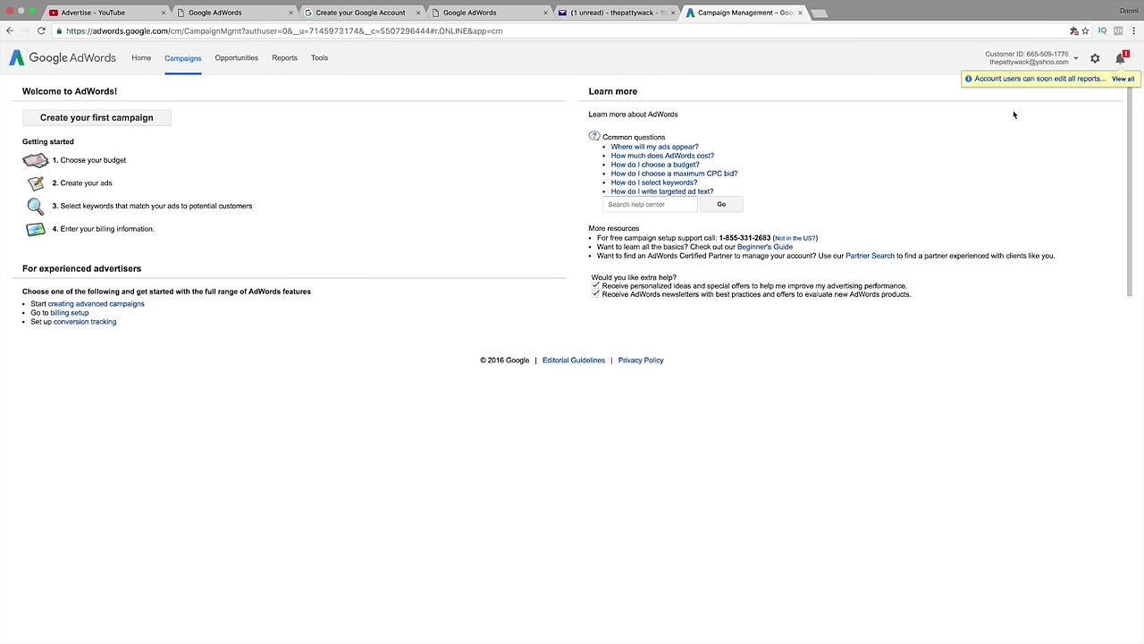
Open the gear settings menu on the Welcome to AdWords page
{"action": "left_click", "coordinate": [1095, 60]}
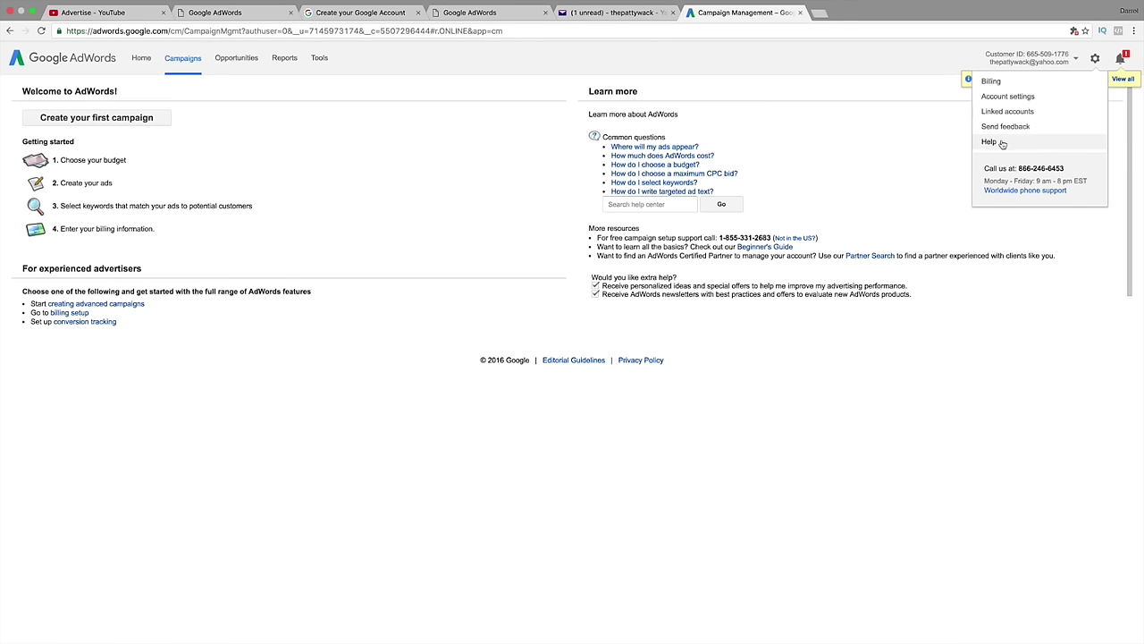
Start Billing setup with United States as the country, then sign out of AdWords
{"action": "left_click", "coordinate": [998, 81]}
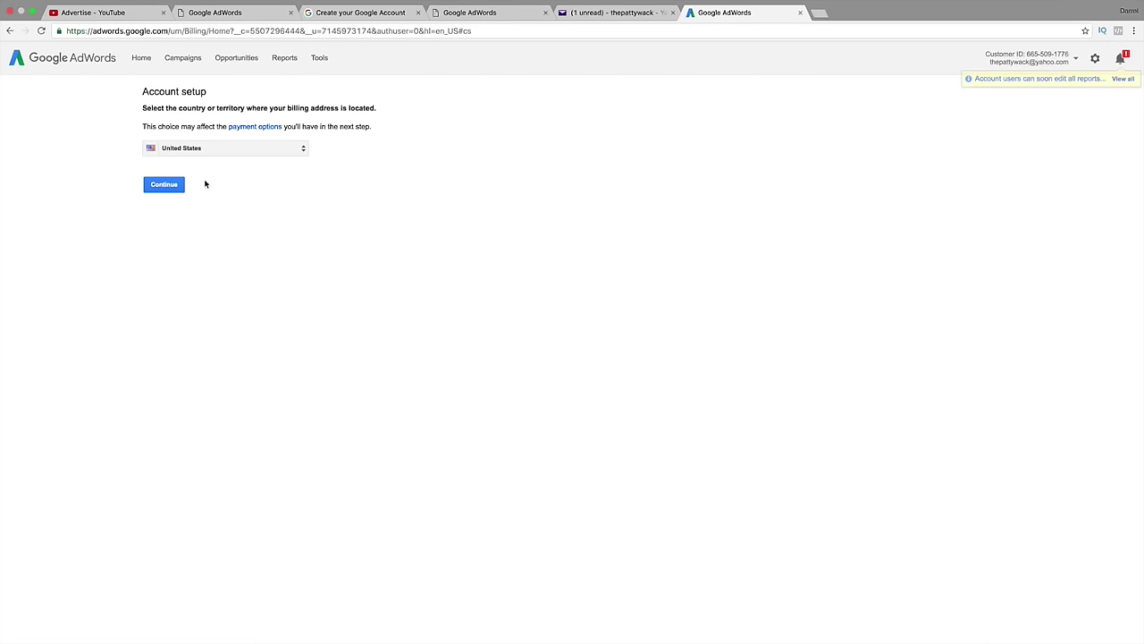
{"action": "left_click", "coordinate": [171, 186]}
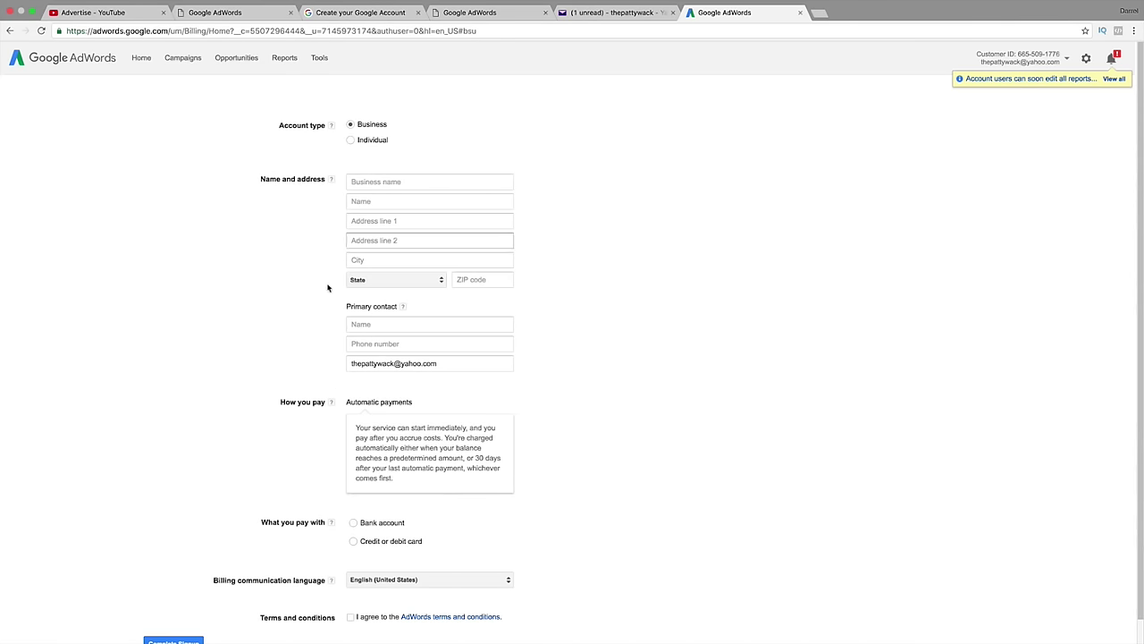
{"action": "scroll", "coordinate": [396, 223], "scroll_direction": "down", "scroll_amount": 1}
{"action": "scroll", "coordinate": [364, 391], "scroll_direction": "up", "scroll_amount": 1}
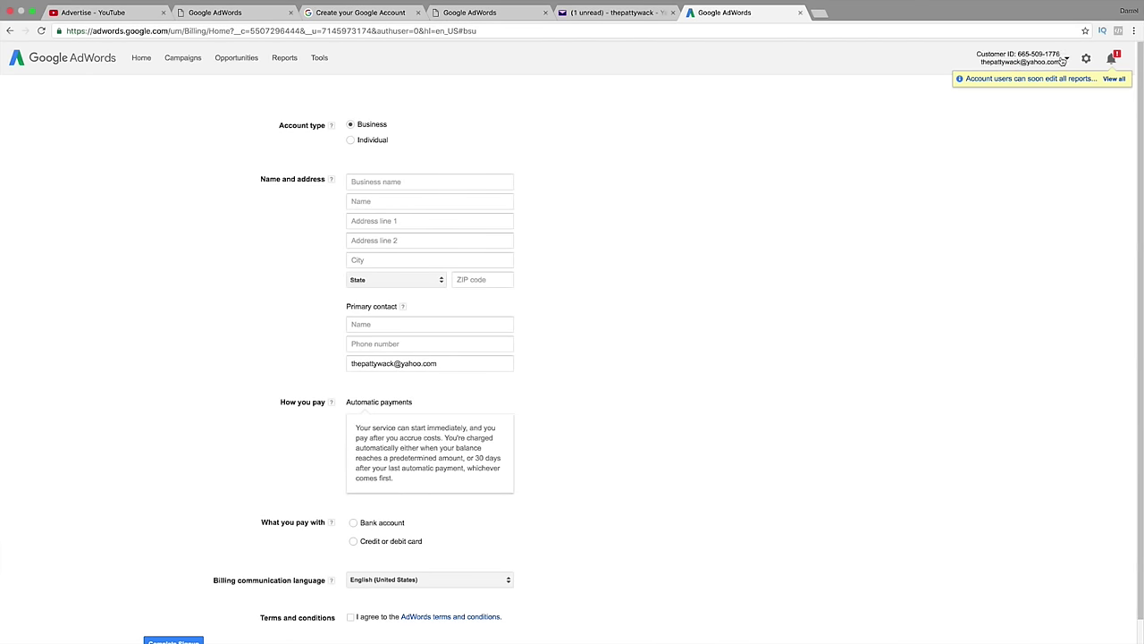
{"action": "left_click", "coordinate": [1019, 59]}
{"action": "left_click", "coordinate": [1047, 138]}
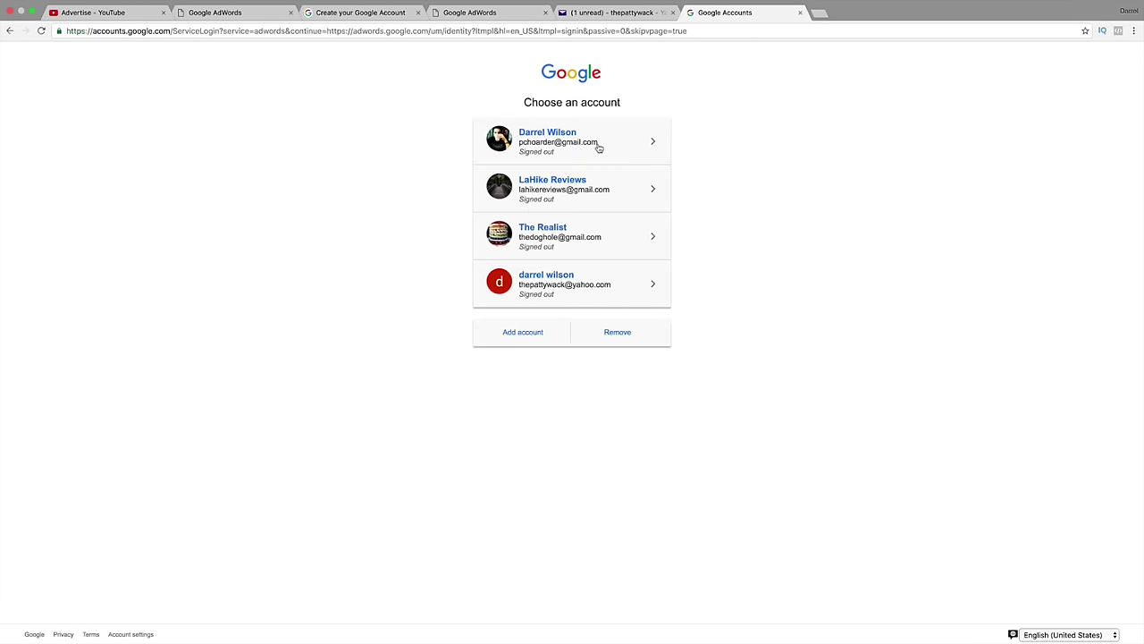
Sign in with the established Gmail account and its password
{"action": "left_click", "coordinate": [636, 149]}
{"action": "type", "text": "••••••••••"}
{"action": "key", "text": "Return"}
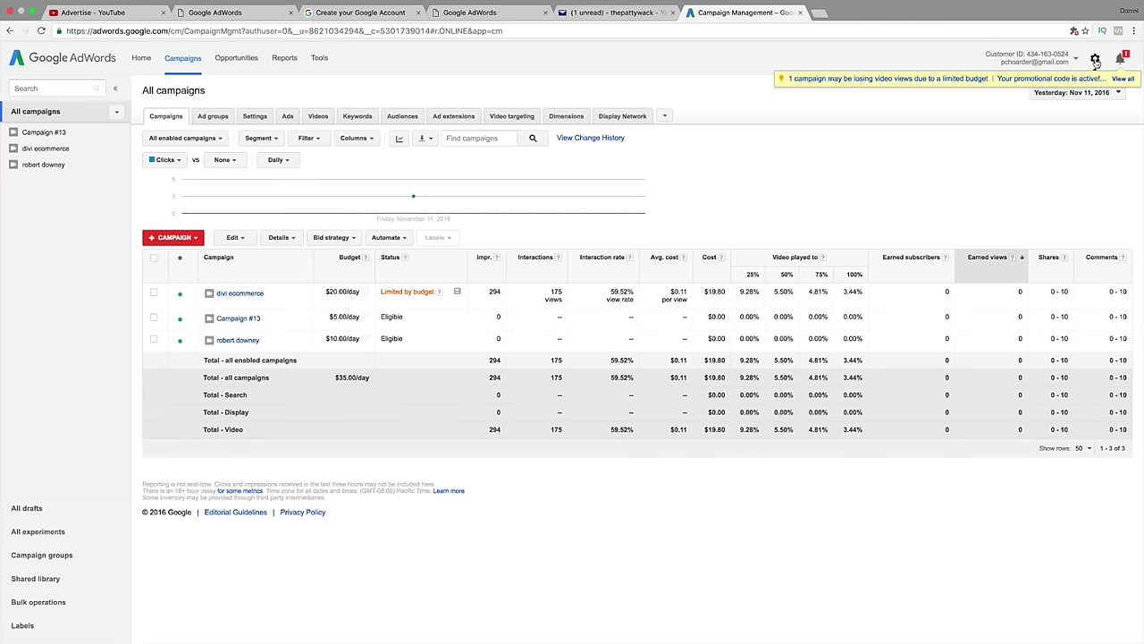
Go to Billing and open Manage promotional codes
{"action": "left_click", "coordinate": [1096, 61]}
{"action": "left_click", "coordinate": [1052, 82]}
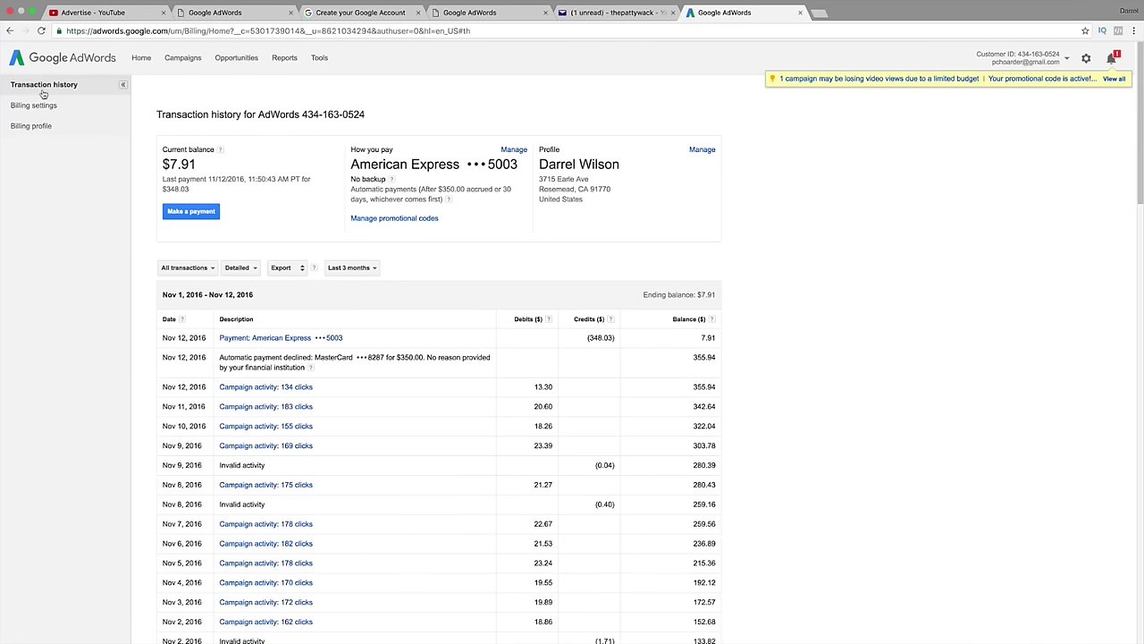
{"action": "left_click", "coordinate": [392, 221]}
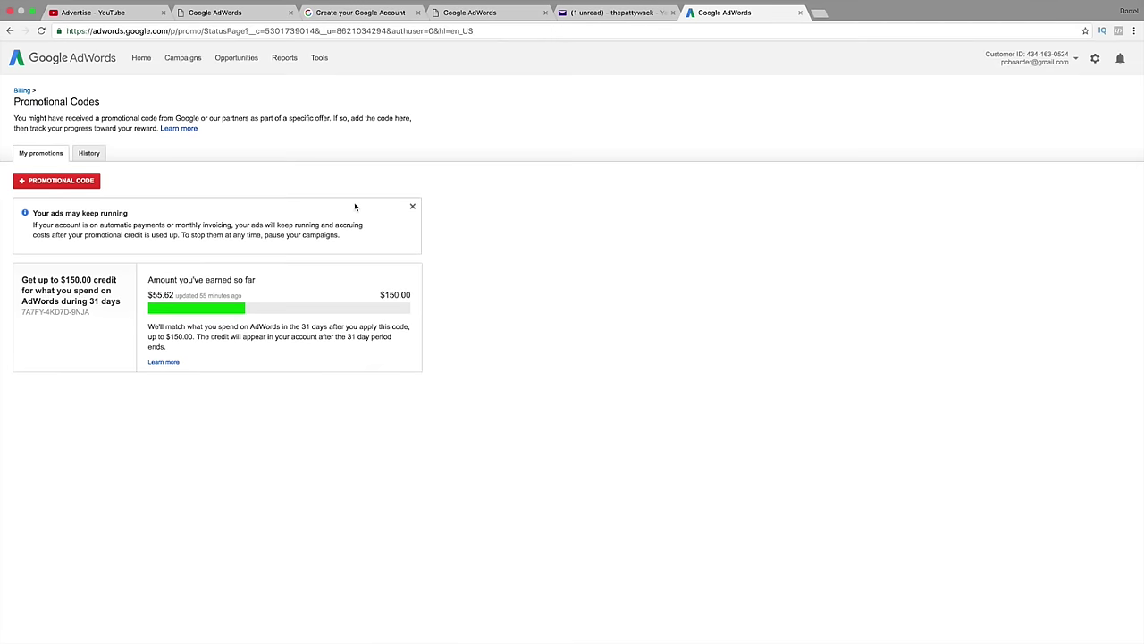
Open the + Promotional Code entry field, review the $150.00 credit offer, then open Help
{"action": "left_click", "coordinate": [70, 183]}
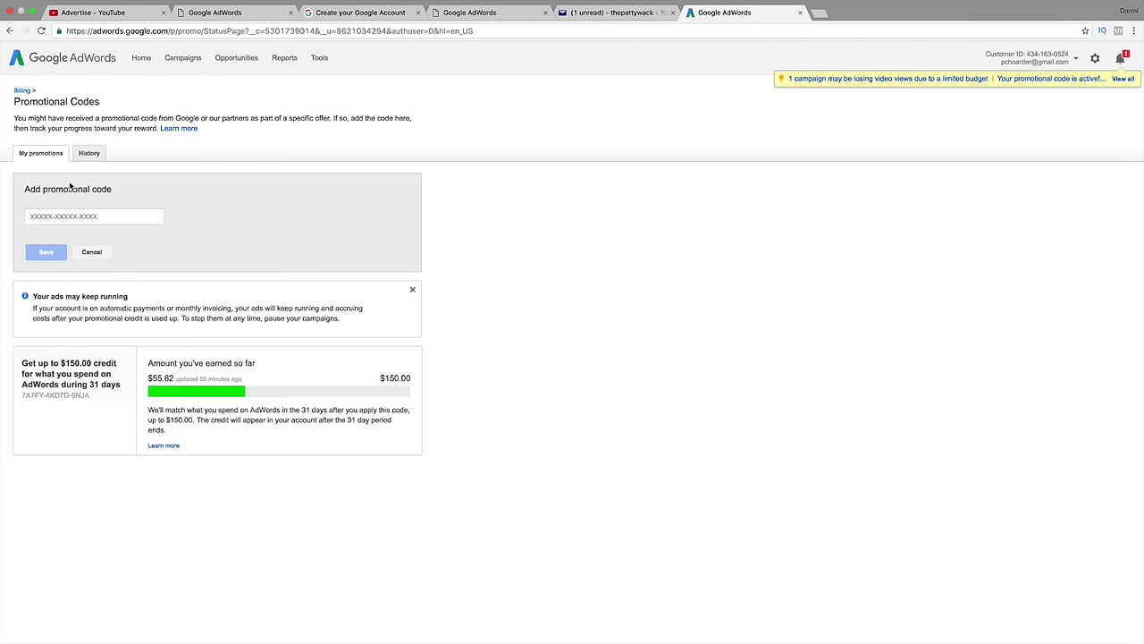
{"action": "left_click", "coordinate": [94, 220]}
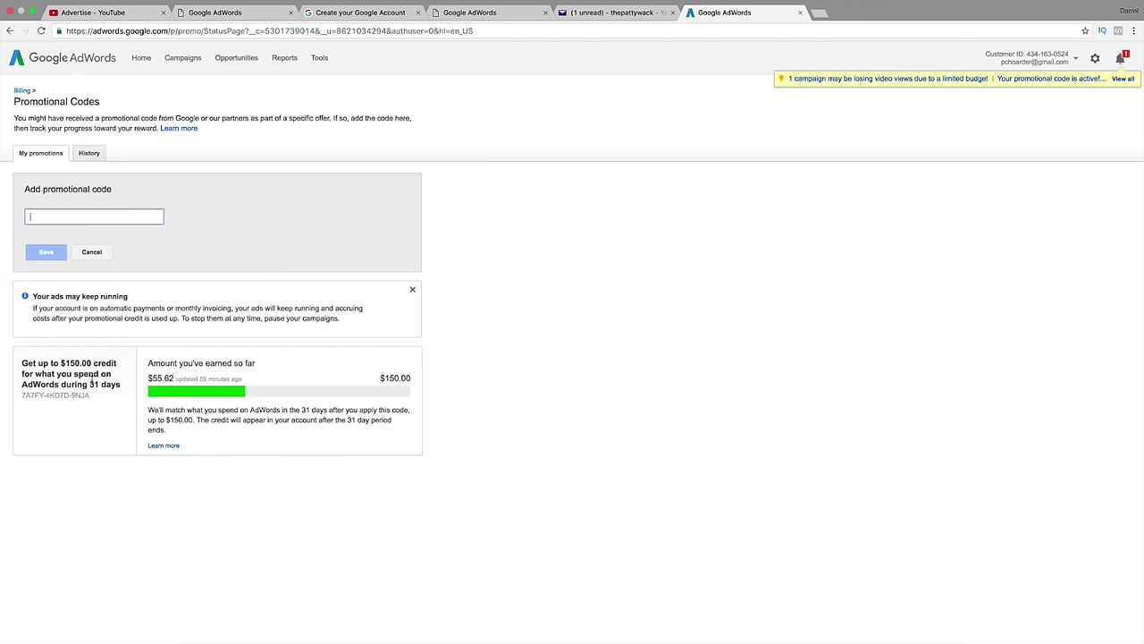
{"action": "left_click_drag", "start_coordinate": [115, 363], "coordinate": [33, 361]}
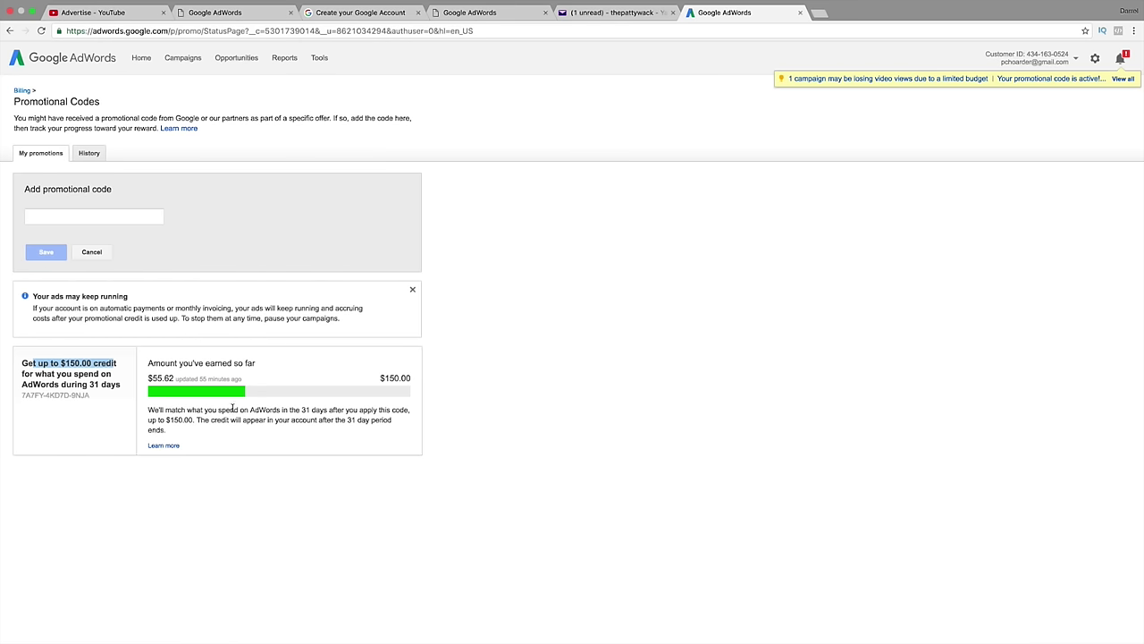
{"action": "left_click", "coordinate": [82, 435]}
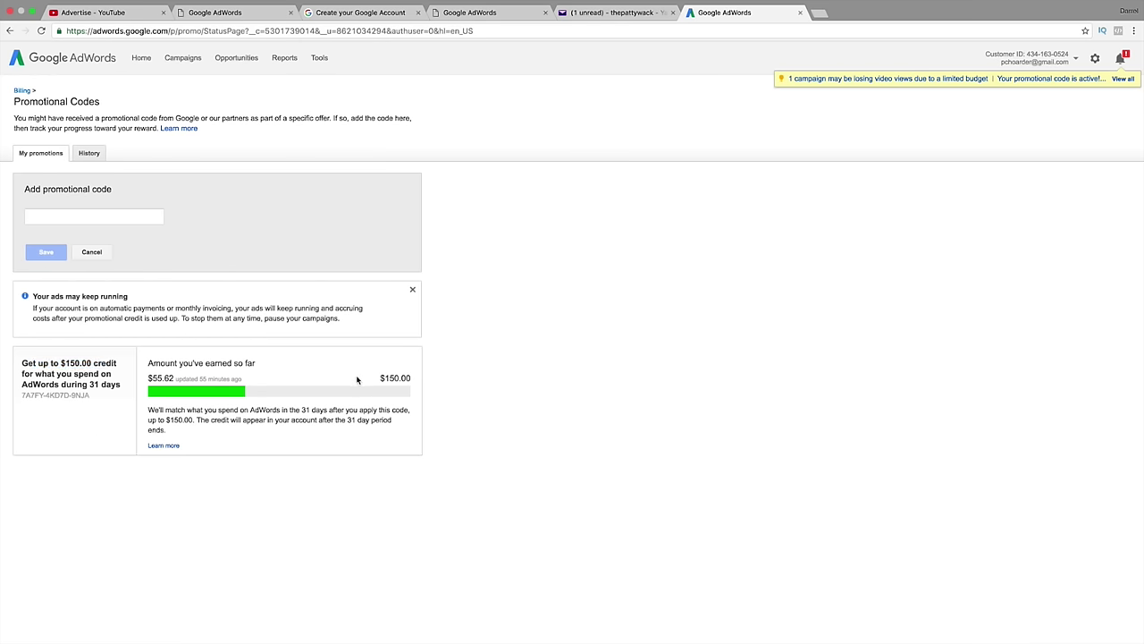
{"action": "left_click", "coordinate": [1091, 58]}
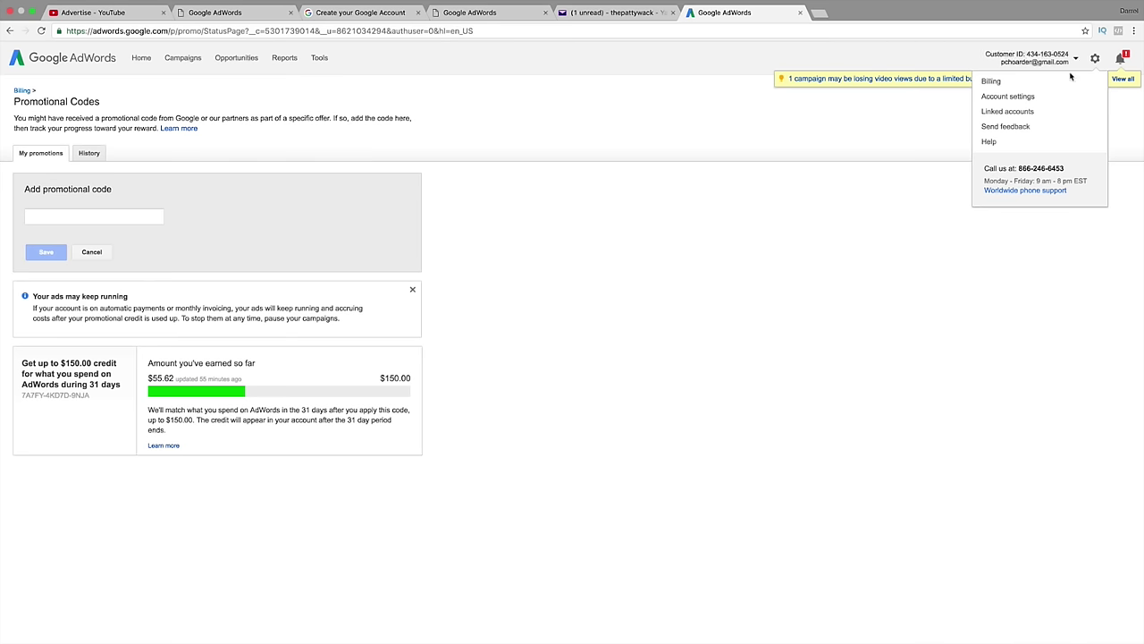
{"action": "left_click", "coordinate": [1015, 140]}
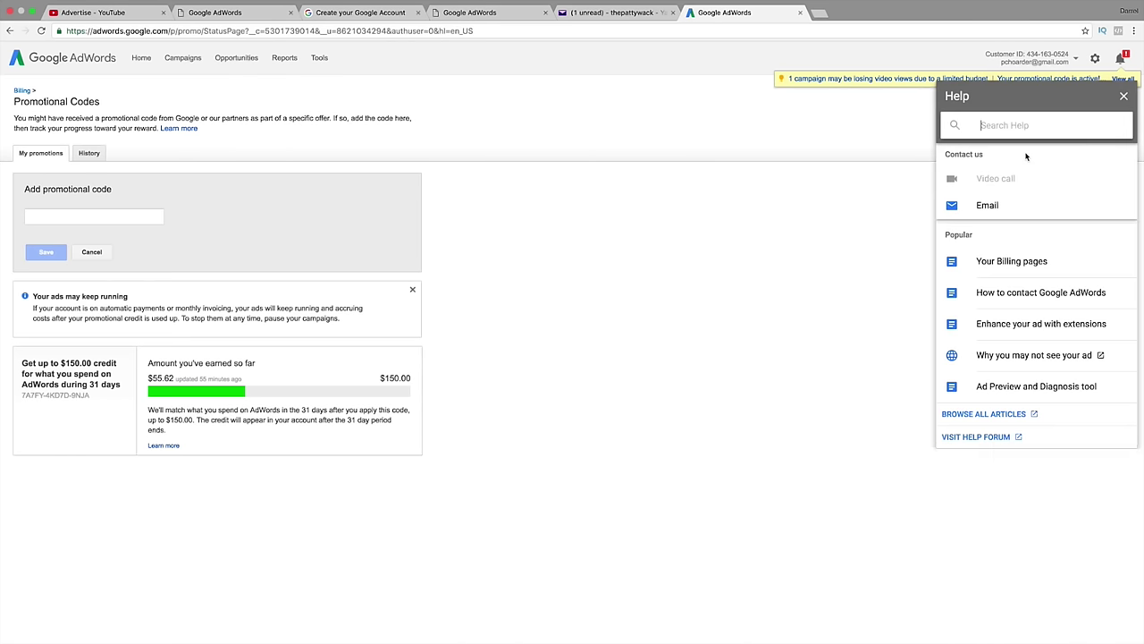
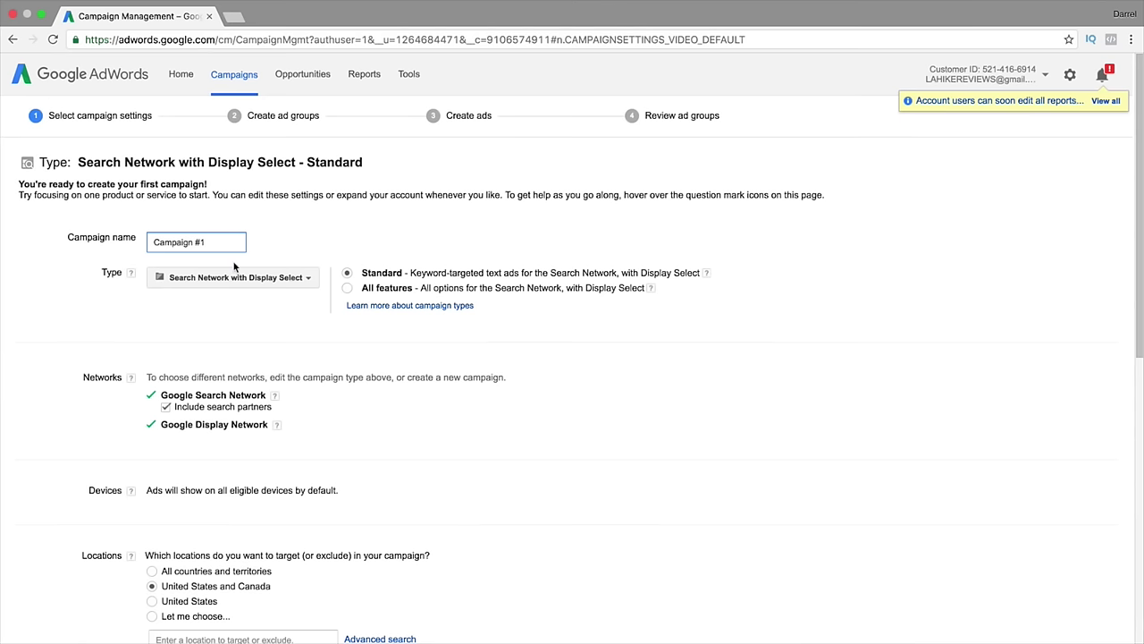
Change the first campaign's type to Video and rename it 'Wordpress'
{"action": "left_click", "coordinate": [263, 279]}
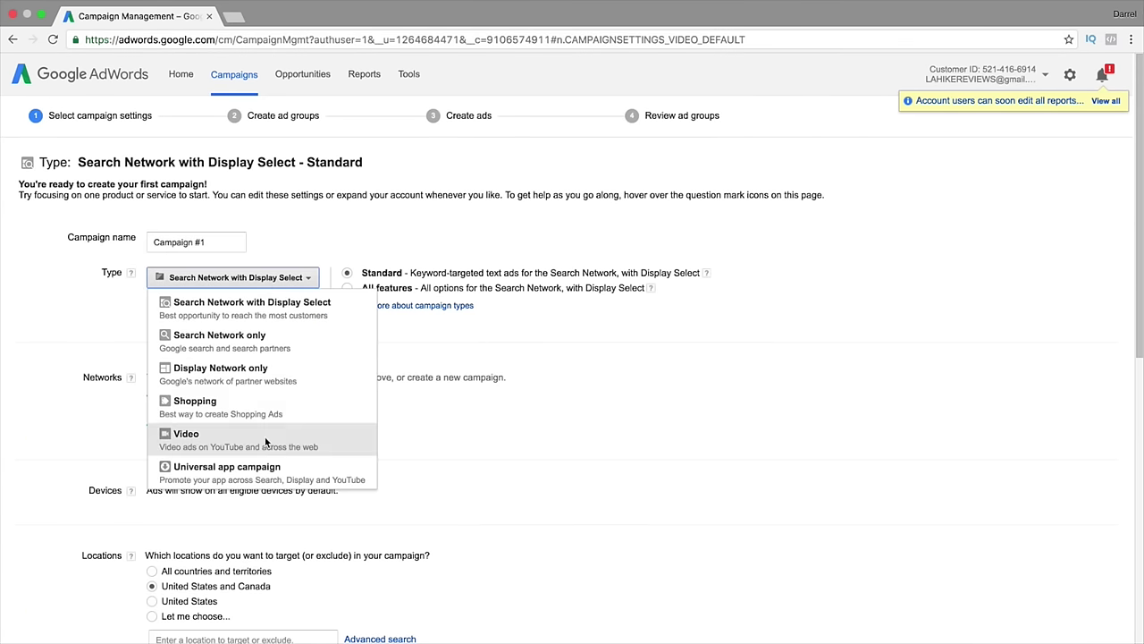
{"action": "left_click", "coordinate": [265, 439]}
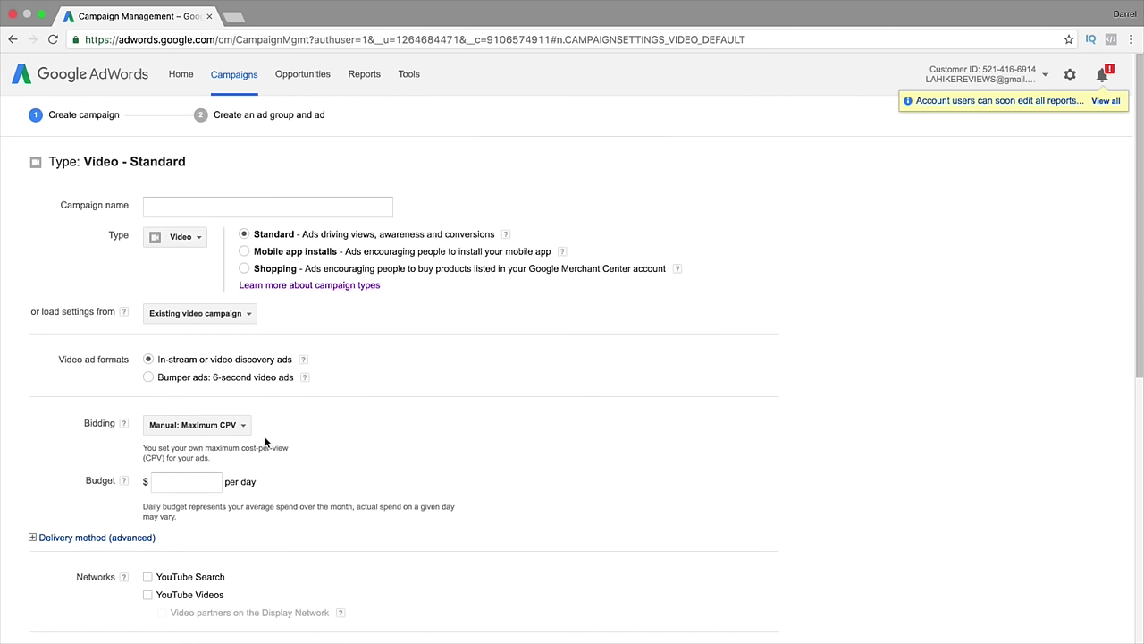
{"action": "triple_click", "coordinate": [252, 213]}
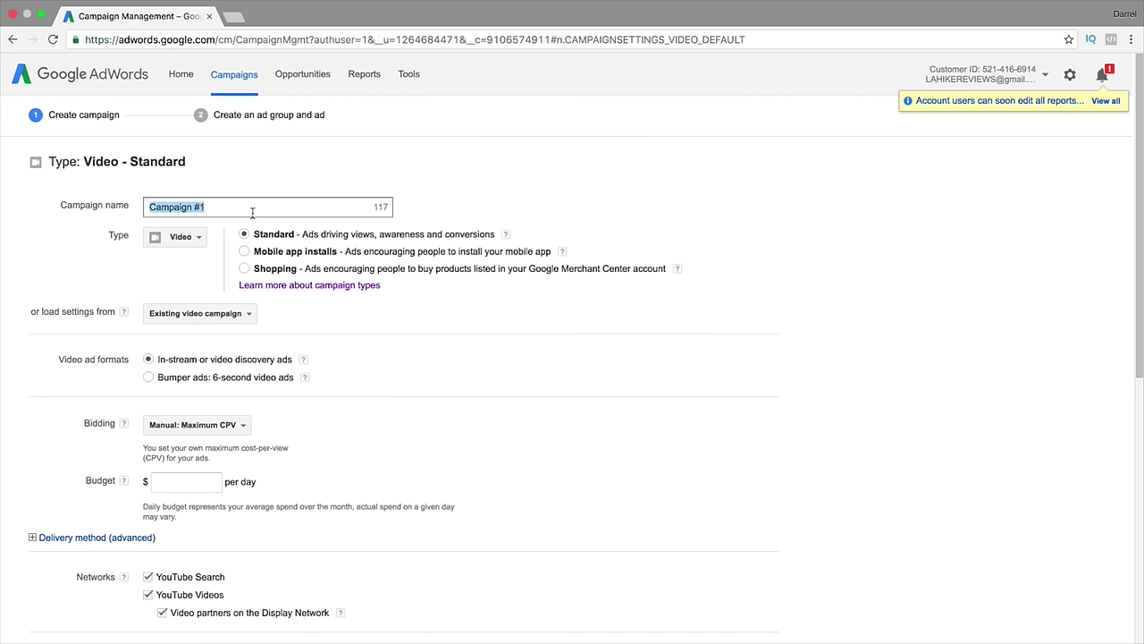
{"action": "type", "text": "Wordpress"}
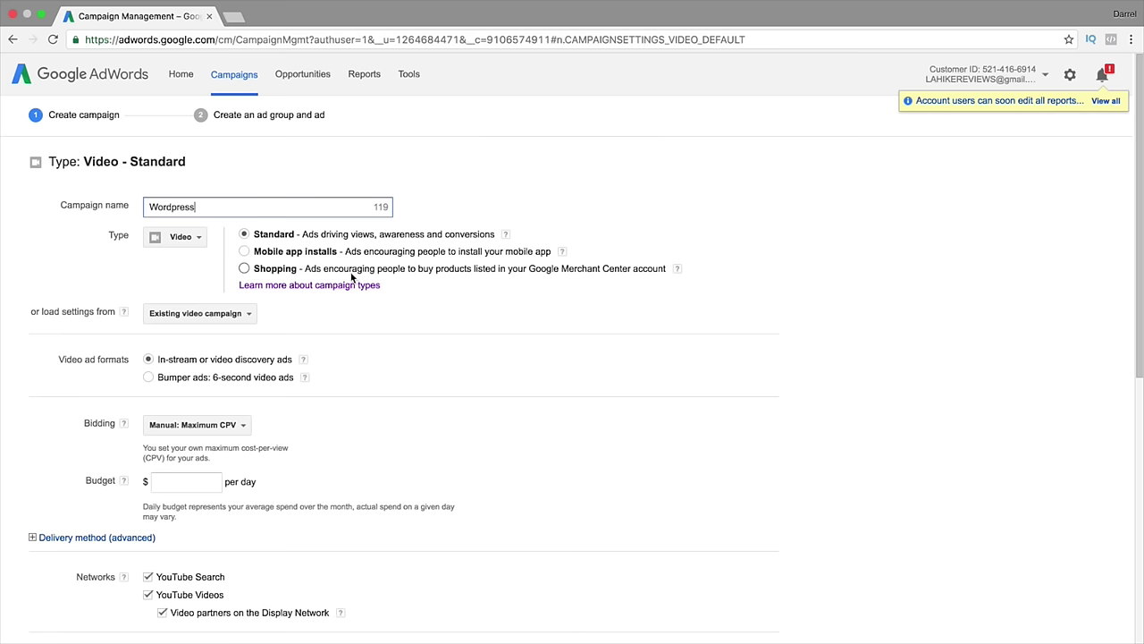
{"action": "scroll", "coordinate": [352, 278], "scroll_direction": "down", "scroll_amount": 1}
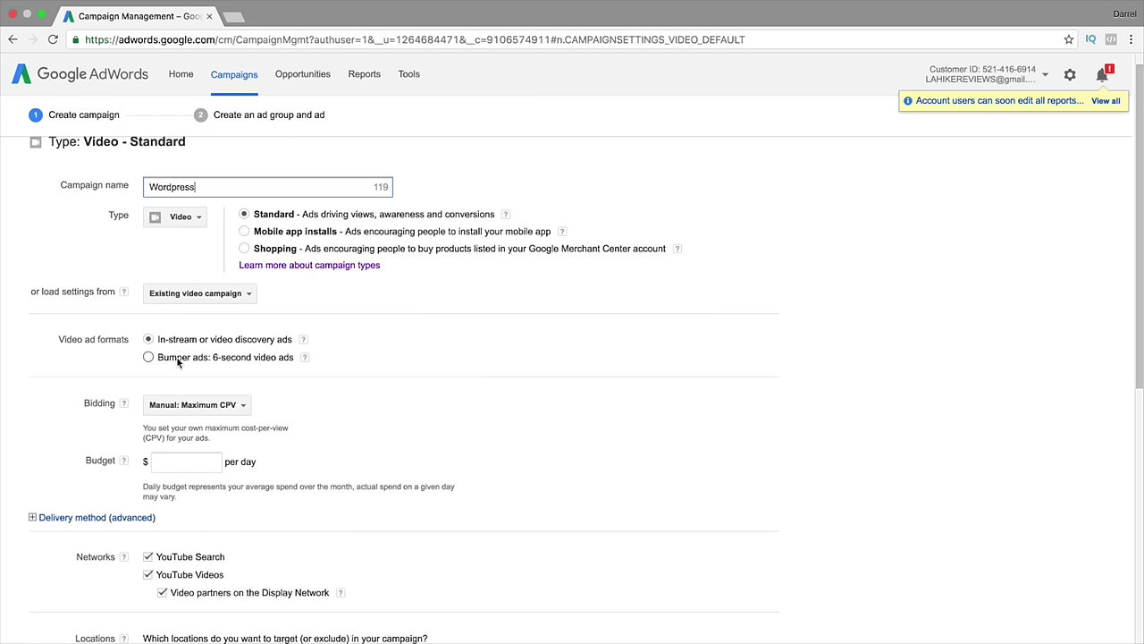
Load youtube.com in a new browser tab
{"action": "left_click", "coordinate": [232, 18]}
{"action": "type", "text": "y"}
{"action": "key", "text": "Return"}
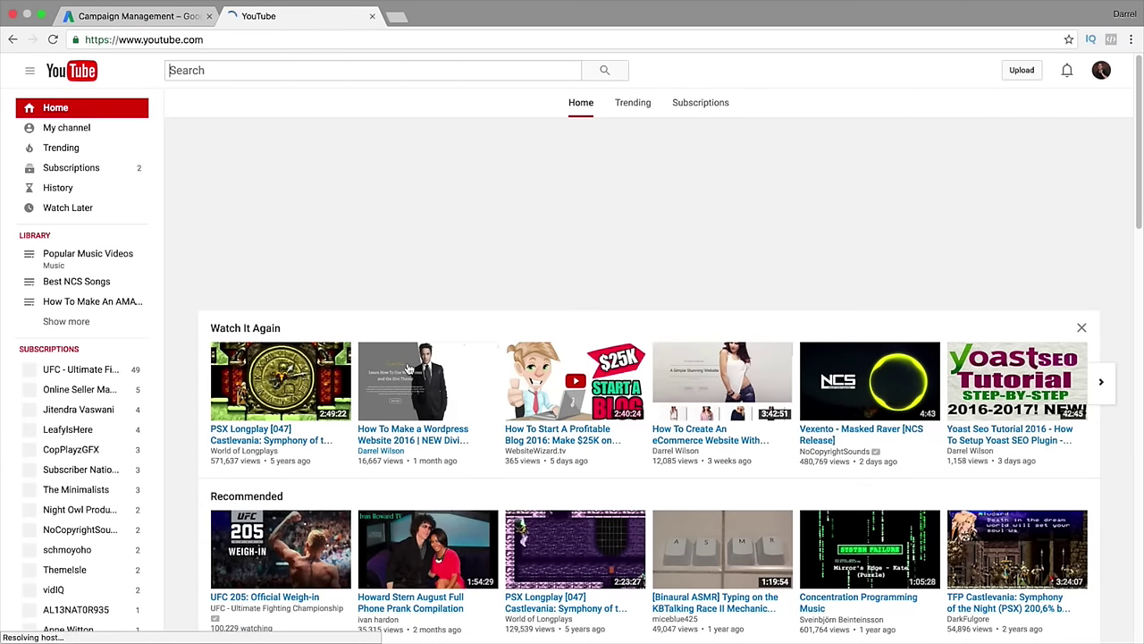
Open the 'How To Make a Wordpress Website 2016' video and pause its Wix in-stream ad at 0:06
{"action": "left_click", "coordinate": [410, 369]}
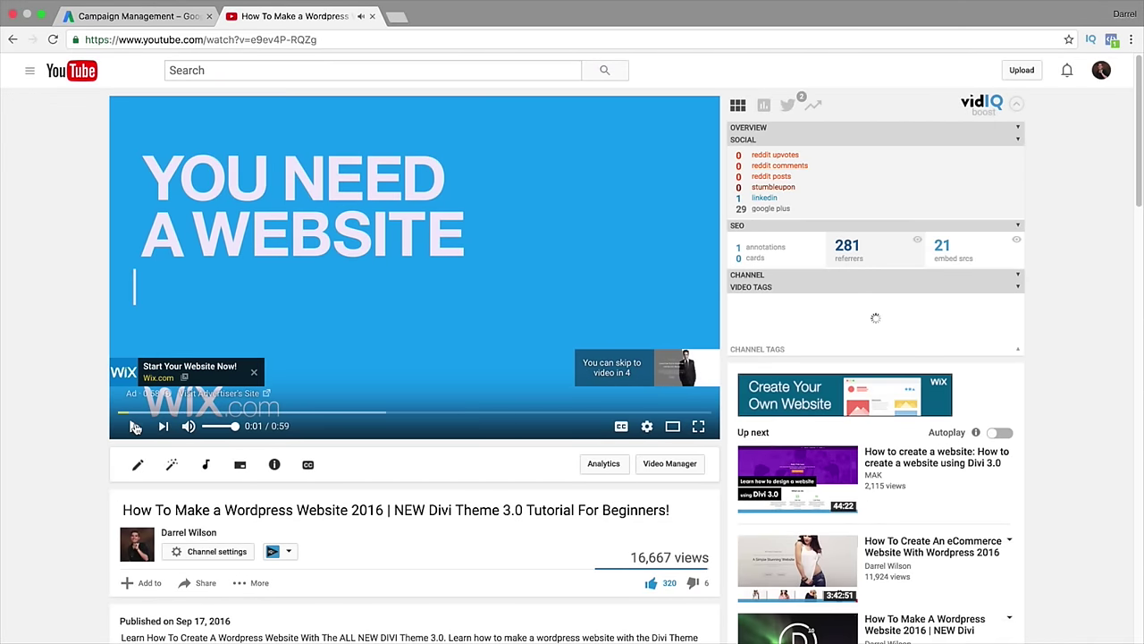
{"action": "left_click", "coordinate": [134, 428]}
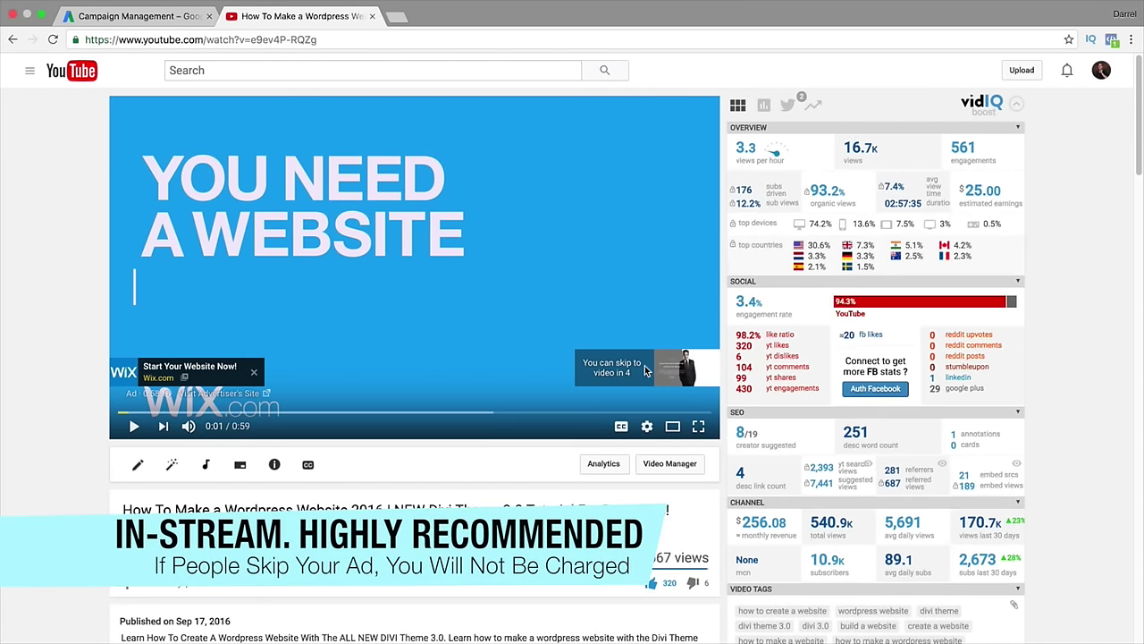
{"action": "left_click", "coordinate": [156, 18]}
{"action": "left_click", "coordinate": [283, 16]}
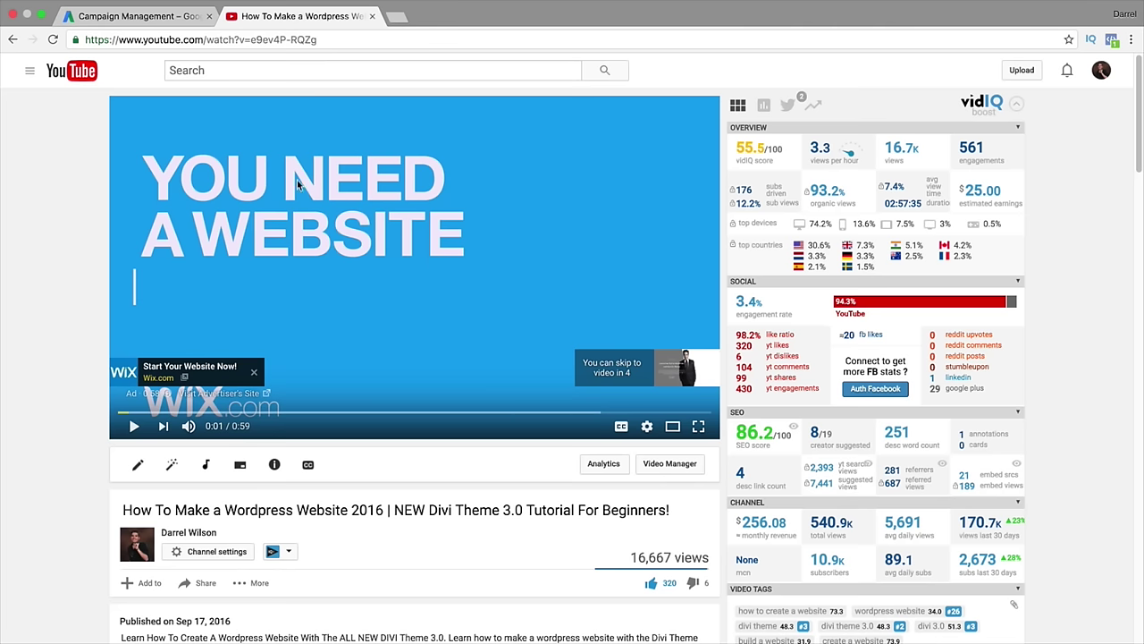
{"action": "left_click", "coordinate": [449, 270]}
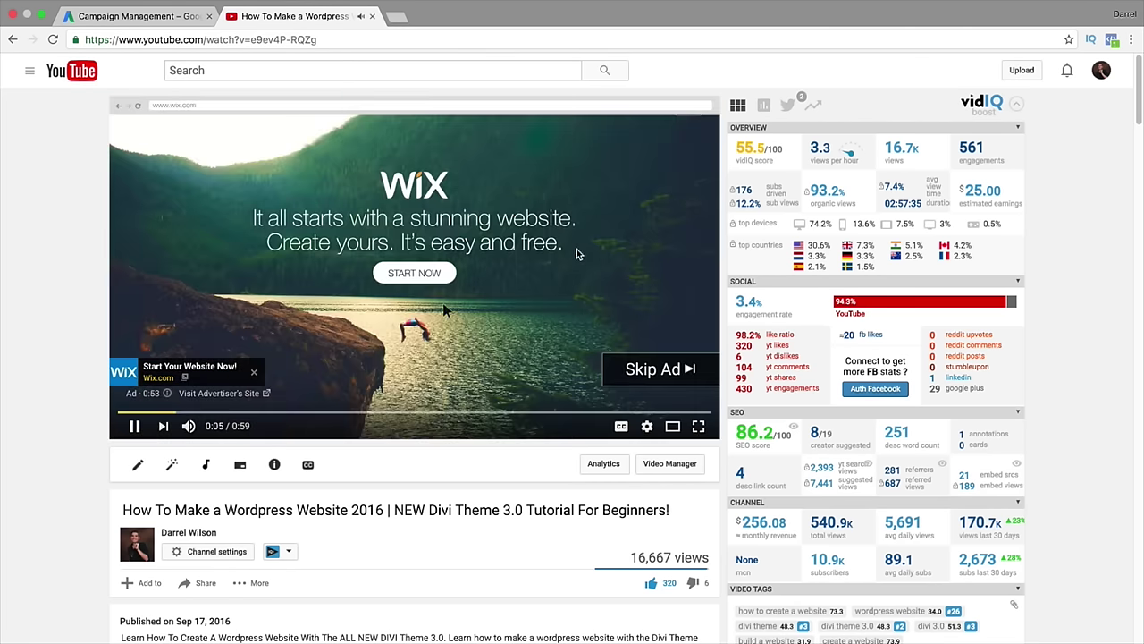
{"action": "left_click", "coordinate": [656, 386]}
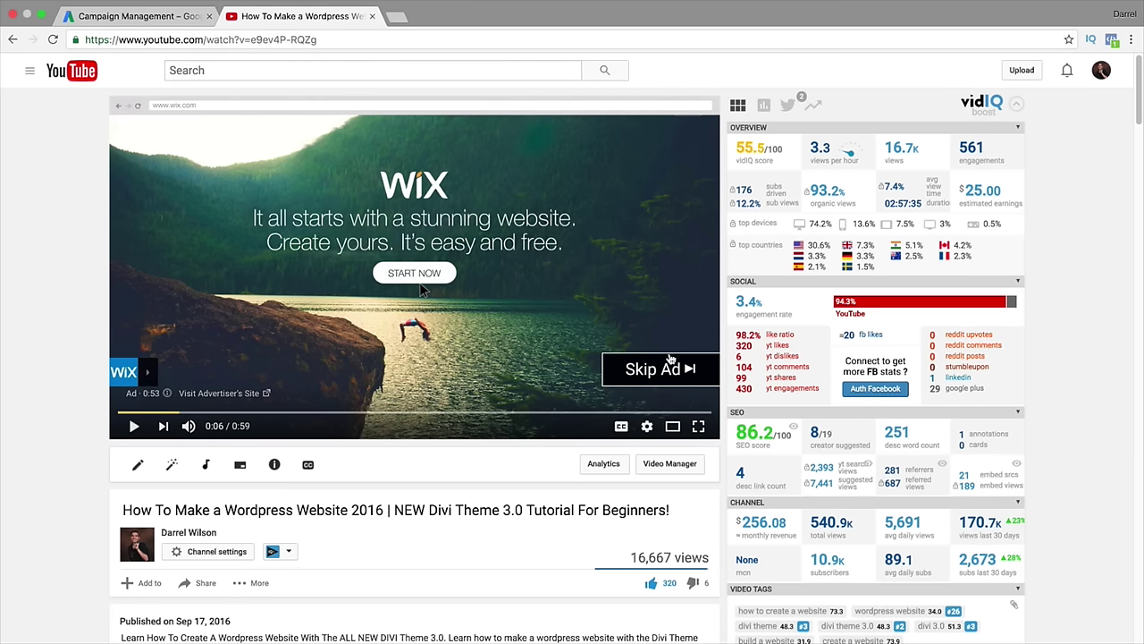
Close the Visual Visitor sidebar ad on YouTube and return to the AdWords tab
{"action": "left_click", "coordinate": [134, 16]}
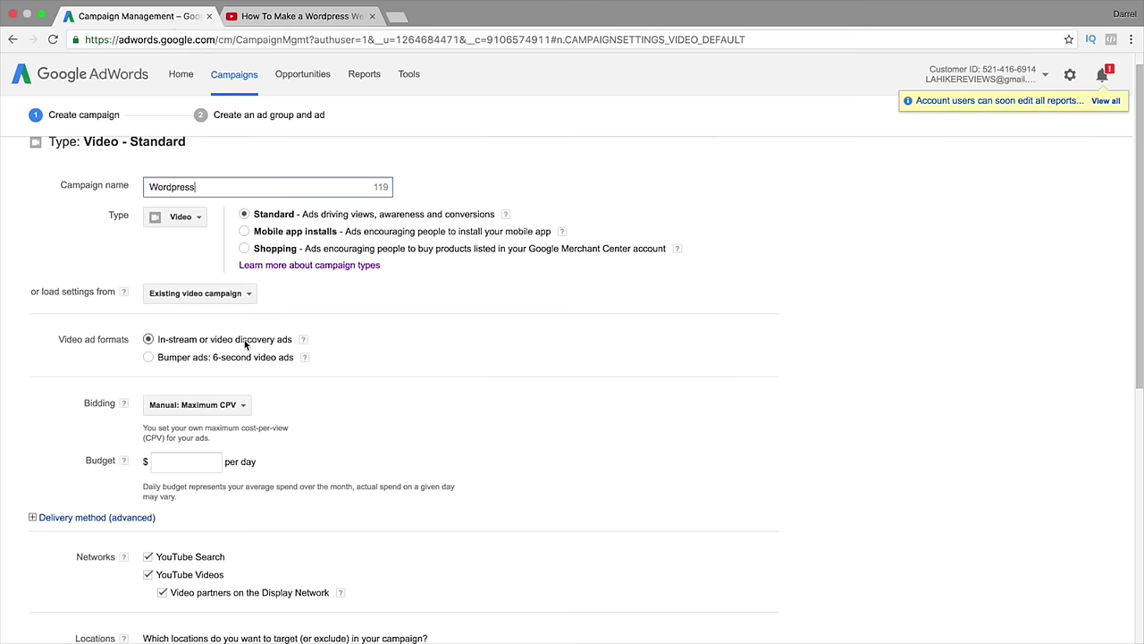
{"action": "mouse_move", "coordinate": [291, 8]}
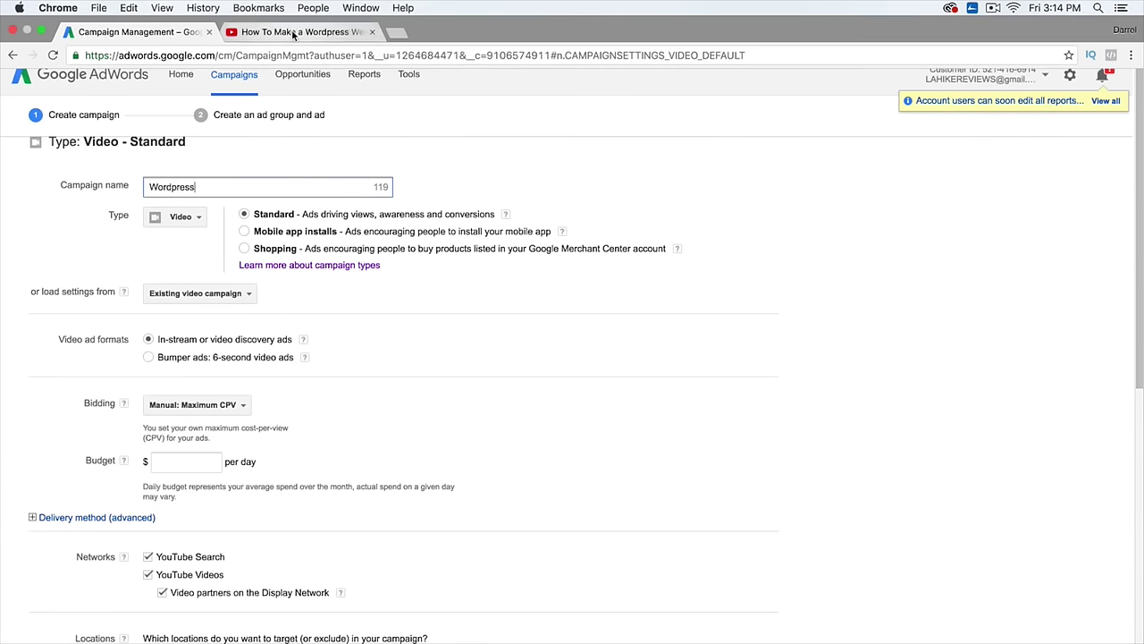
{"action": "left_click", "coordinate": [293, 33]}
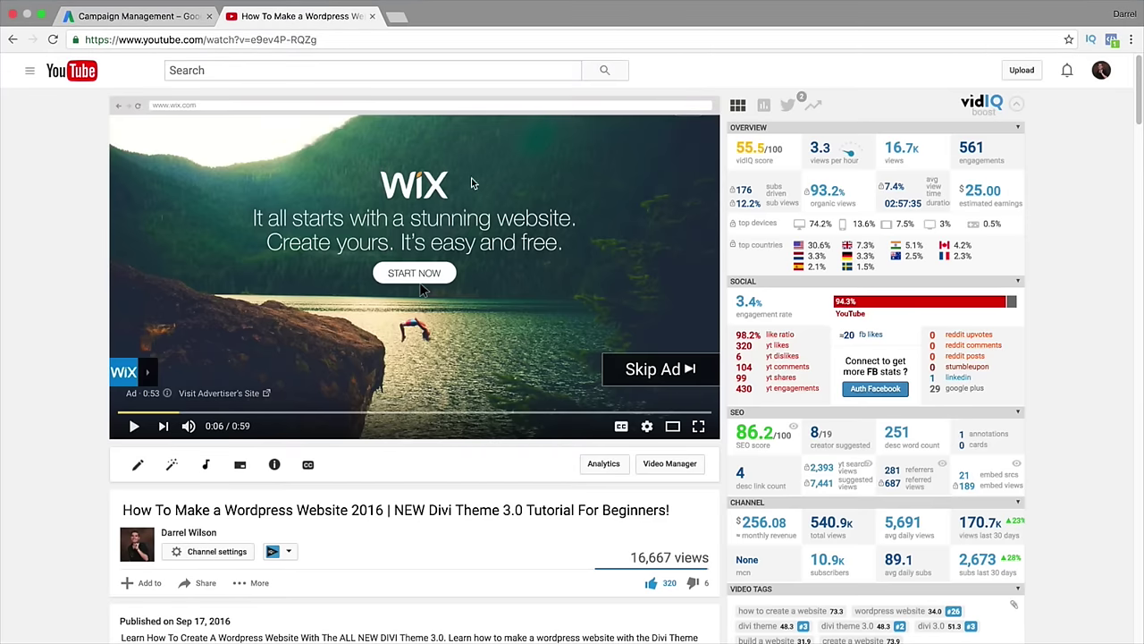
{"action": "scroll", "coordinate": [619, 209], "scroll_direction": "down", "scroll_amount": 15}
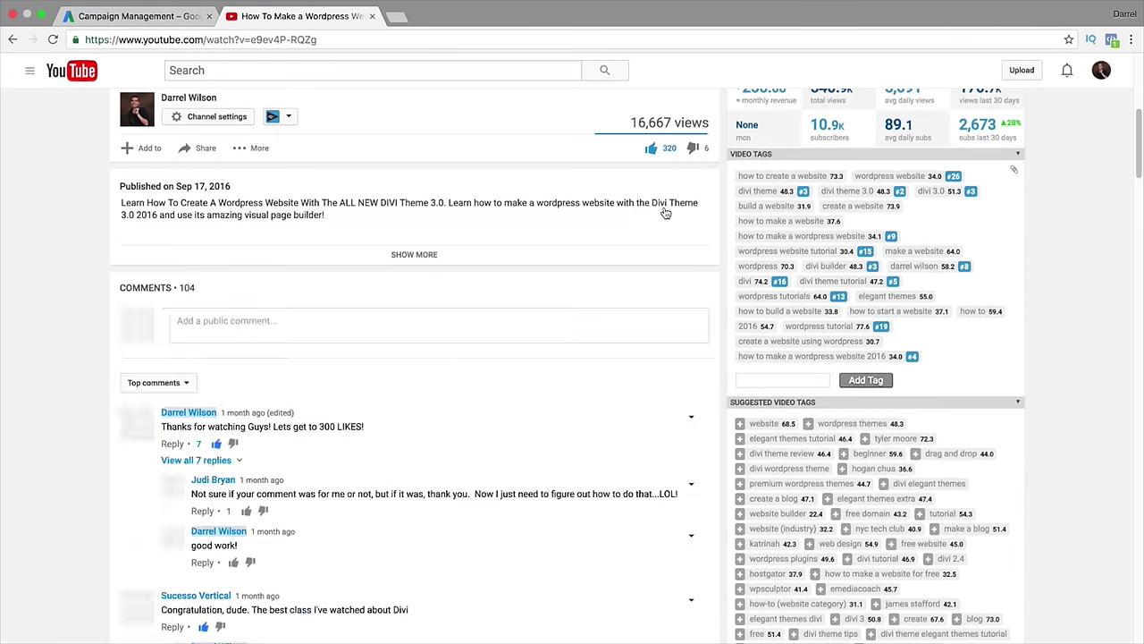
{"action": "scroll", "coordinate": [700, 227], "scroll_direction": "down", "scroll_amount": 10}
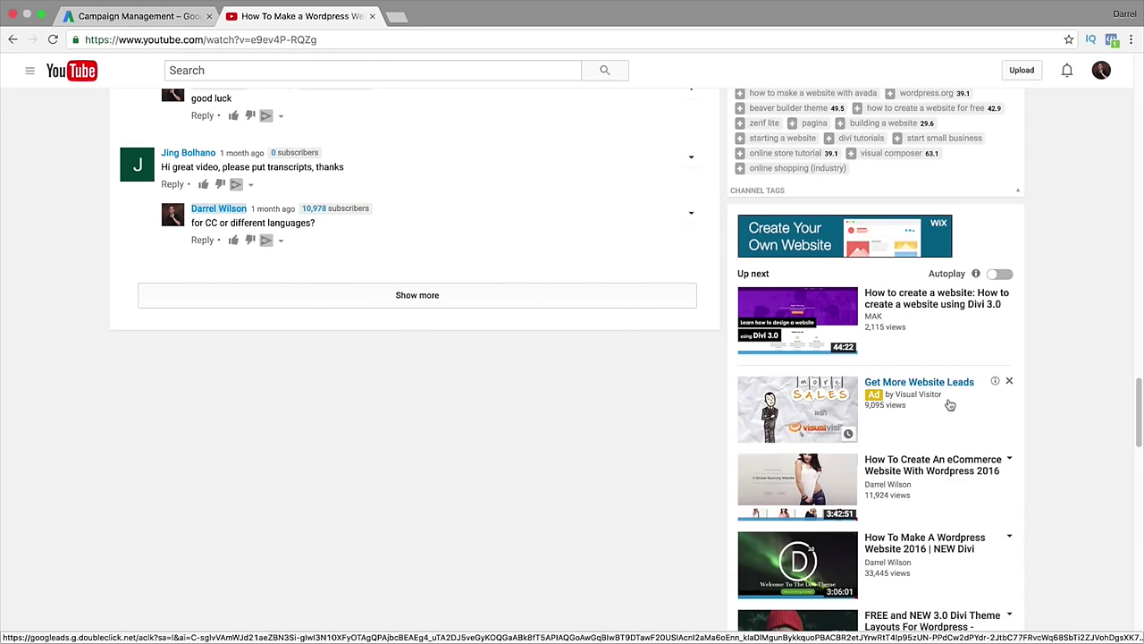
{"action": "left_click", "coordinate": [1009, 380]}
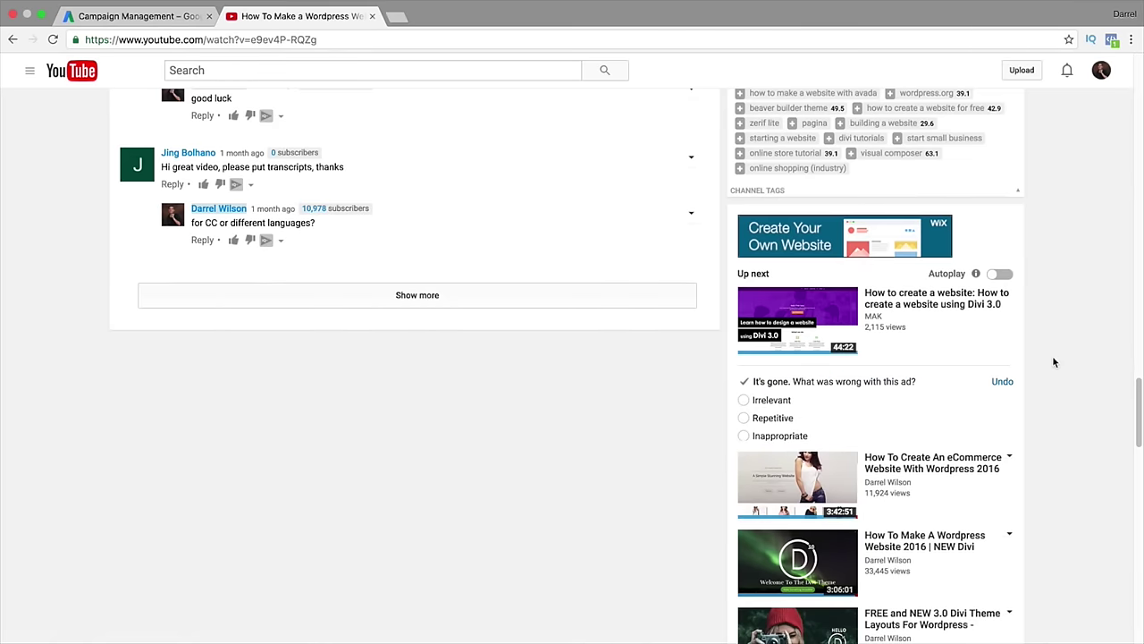
{"action": "left_click_drag", "start_coordinate": [1138, 420], "coordinate": [1140, 99]}
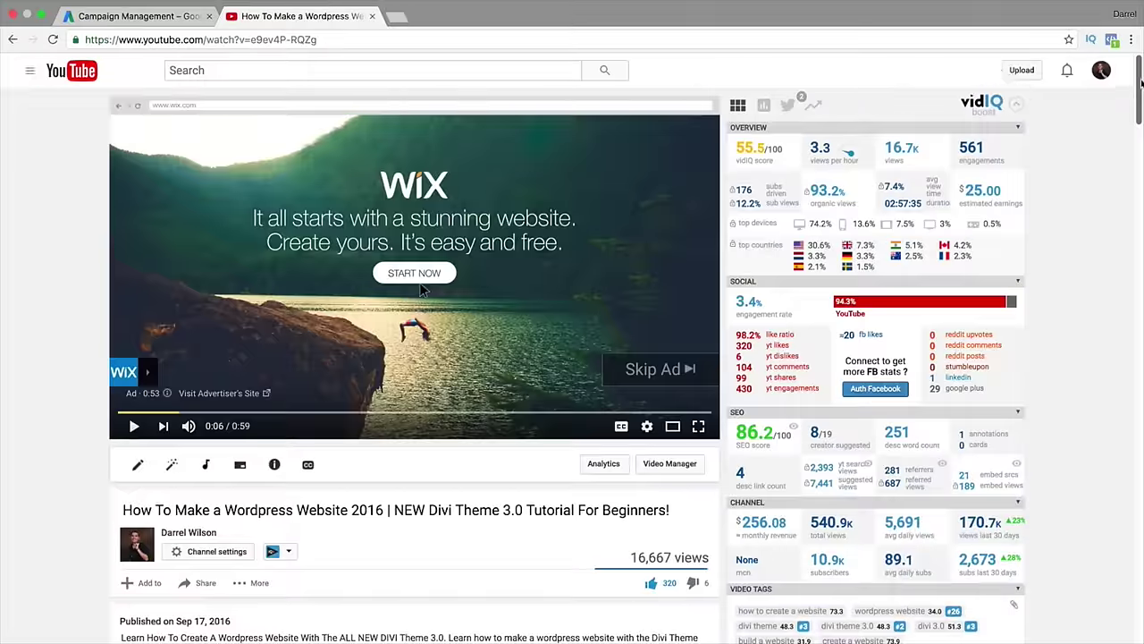
{"action": "left_click", "coordinate": [134, 16]}
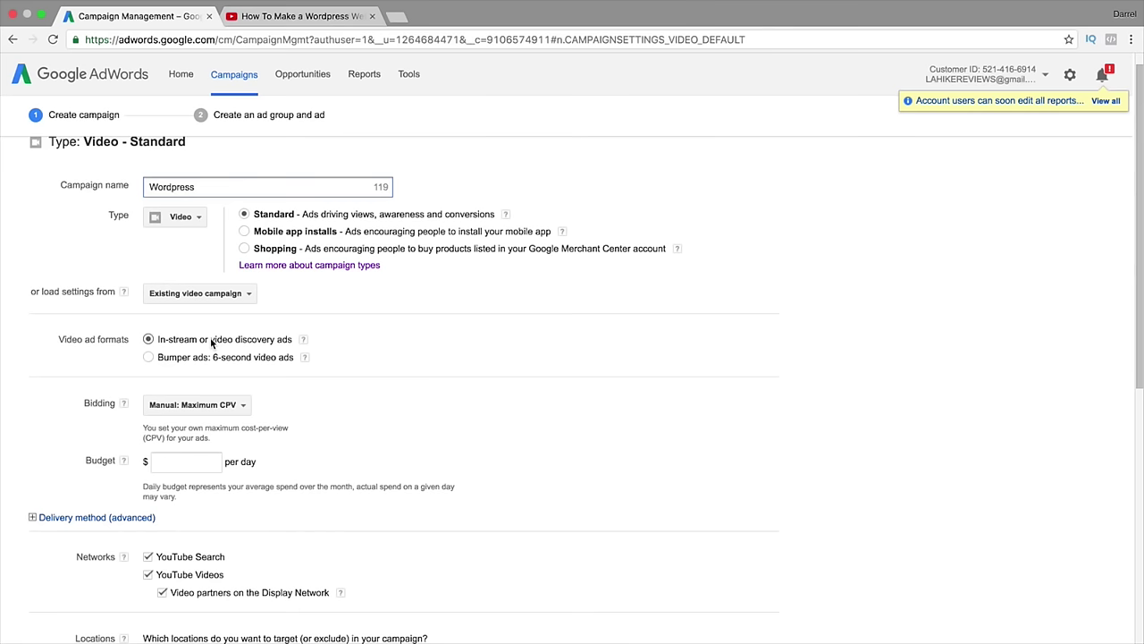
{"action": "left_click", "coordinate": [199, 360]}
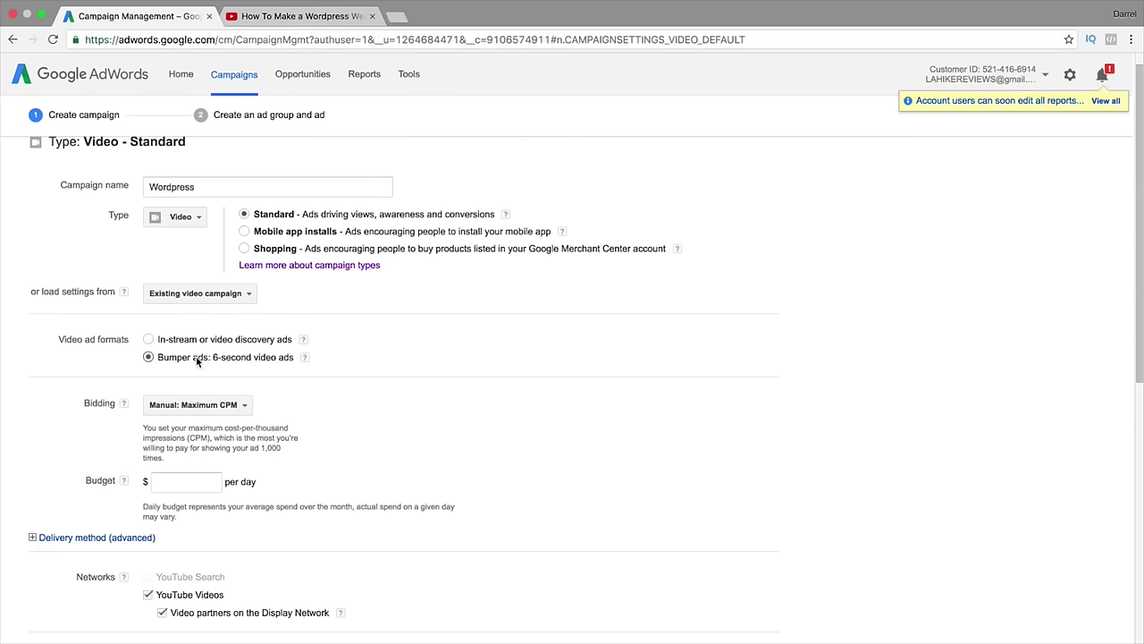
{"action": "left_click", "coordinate": [195, 340]}
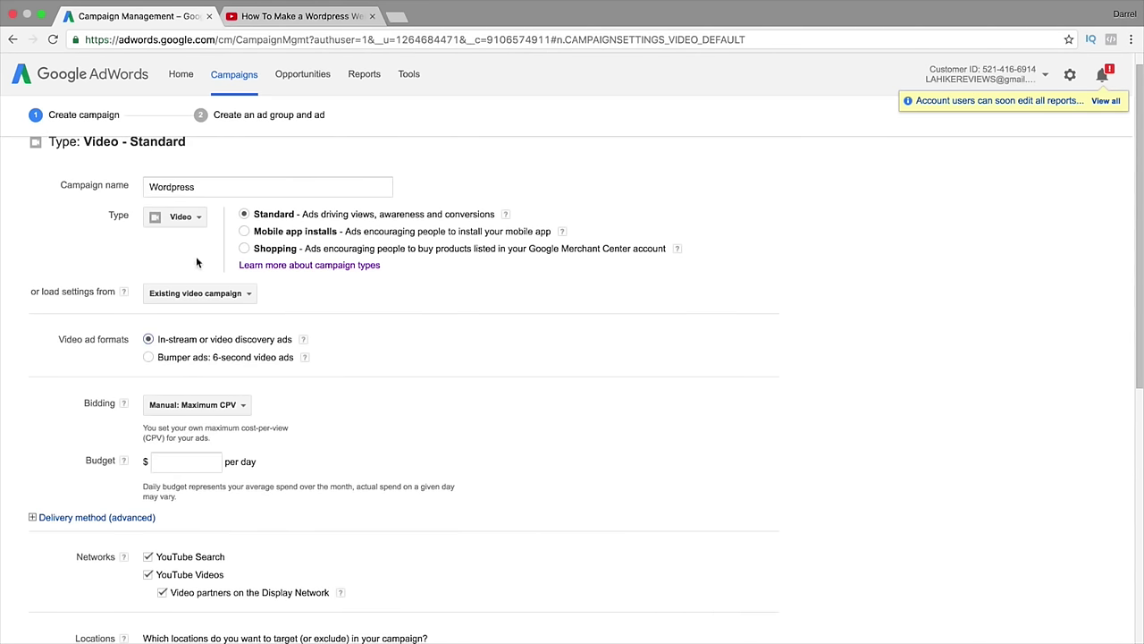
{"action": "left_click", "coordinate": [260, 16]}
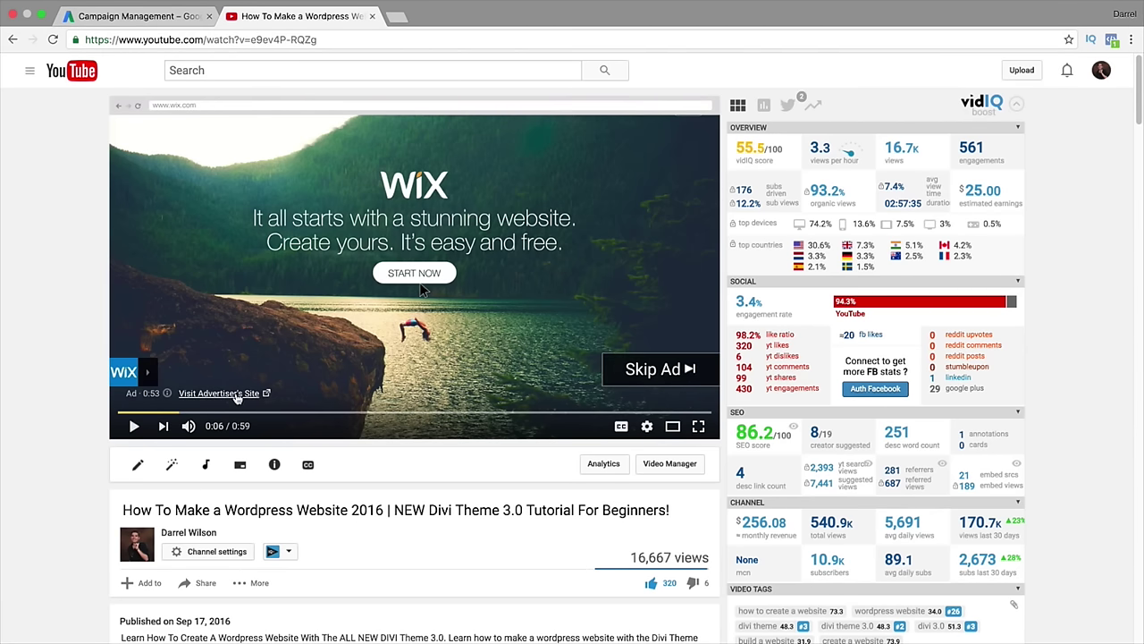
{"action": "left_click", "coordinate": [165, 18]}
{"action": "scroll", "coordinate": [253, 349], "scroll_direction": "down", "scroll_amount": 1}
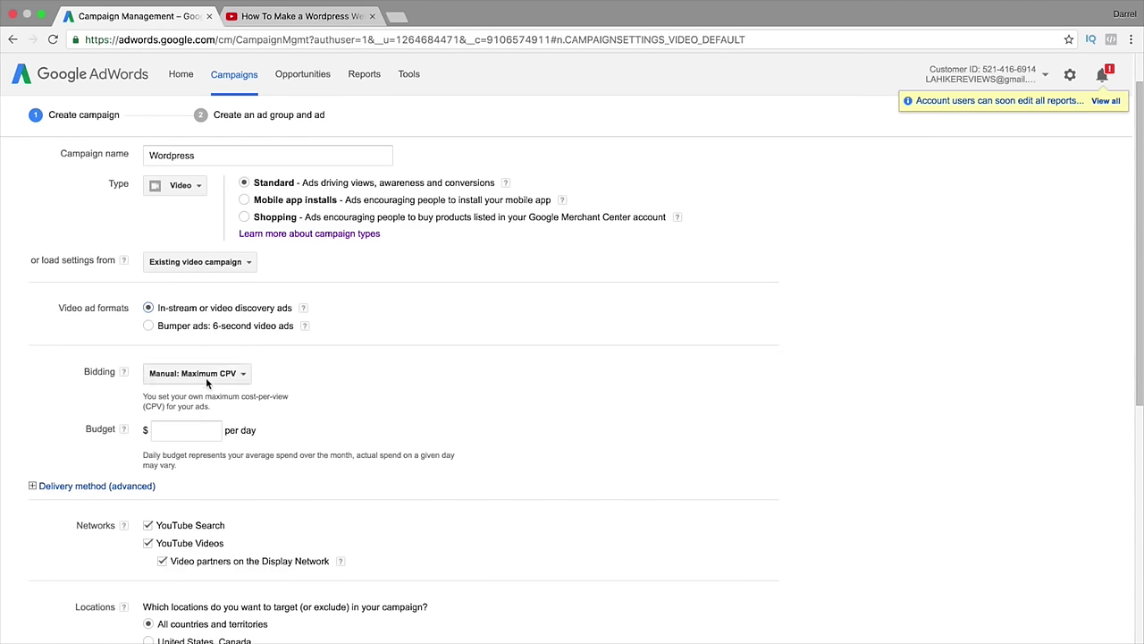
{"action": "scroll", "coordinate": [207, 381], "scroll_direction": "down", "scroll_amount": 2}
{"action": "left_click", "coordinate": [196, 304]}
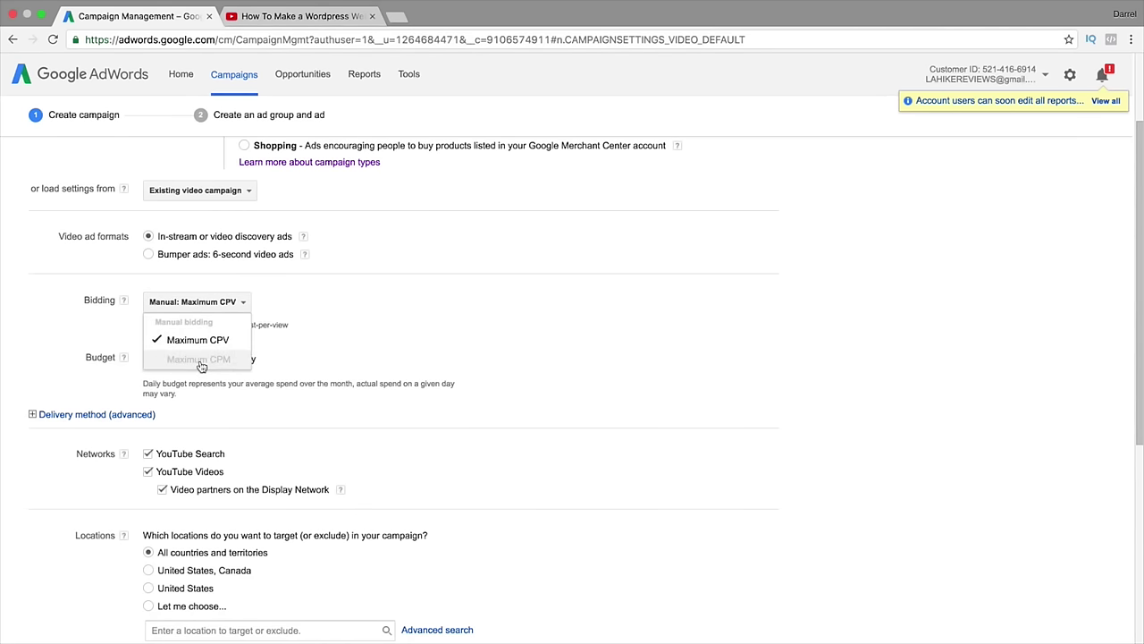
{"action": "left_click", "coordinate": [204, 341]}
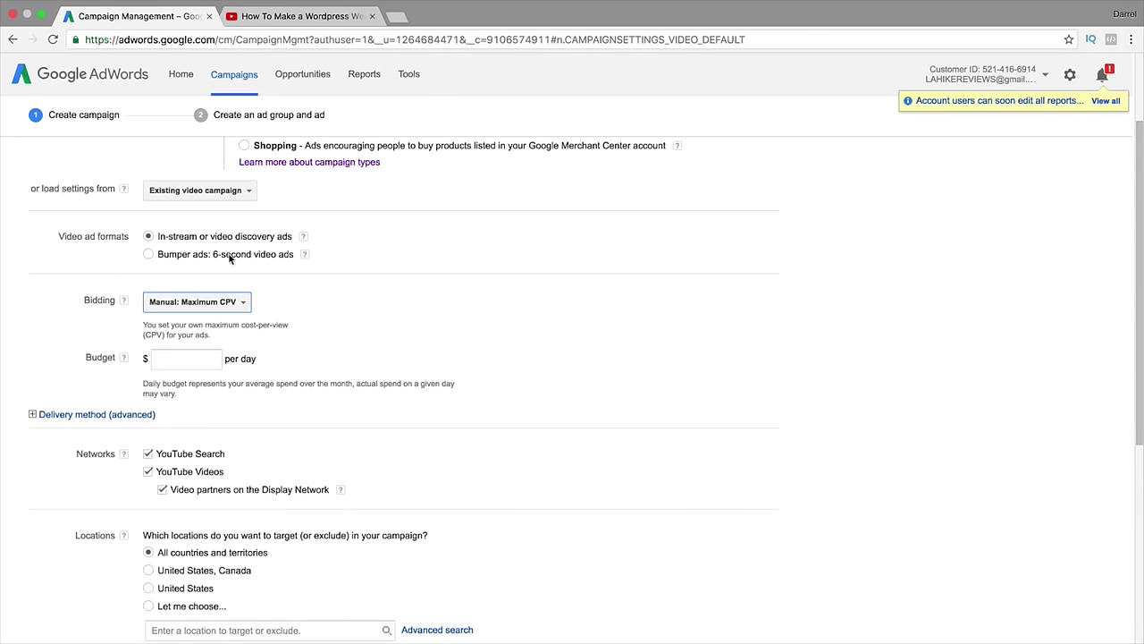
Set the Wordpress campaign's daily budget to 5.00
{"action": "left_click", "coordinate": [199, 358]}
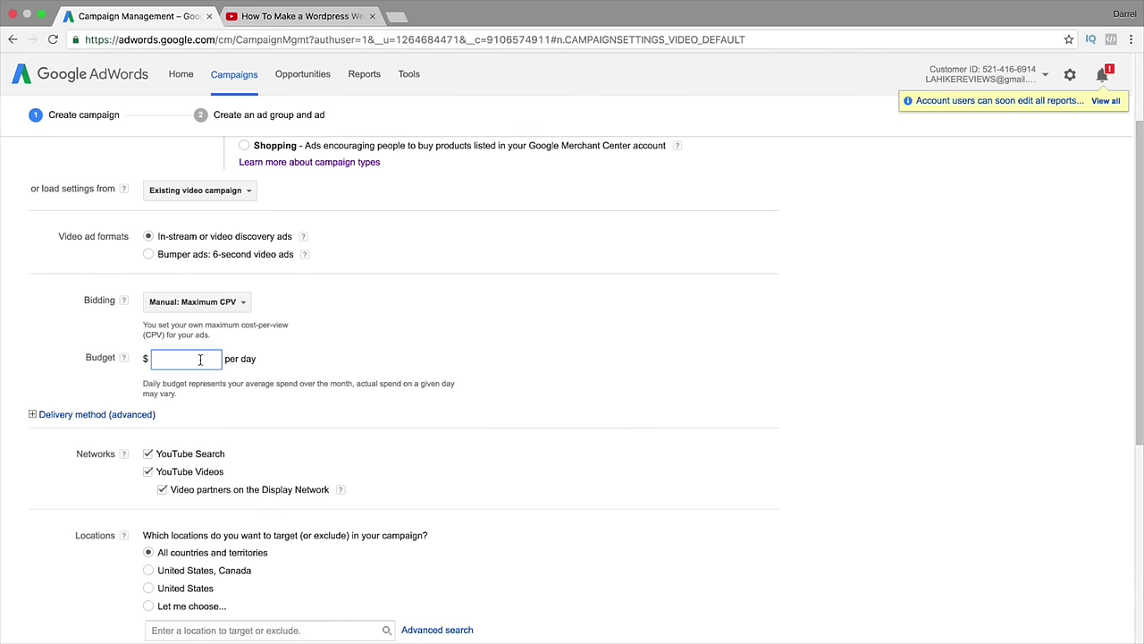
{"action": "type", "text": "5.00"}
{"action": "left_click", "coordinate": [262, 391]}
{"action": "scroll", "coordinate": [294, 360], "scroll_direction": "down", "scroll_amount": 2}
Compare the Standard and Accelerated delivery methods, keeping Standard delivery selected
{"action": "left_click", "coordinate": [87, 322]}
{"action": "scroll", "coordinate": [452, 348], "scroll_direction": "down", "scroll_amount": 1}
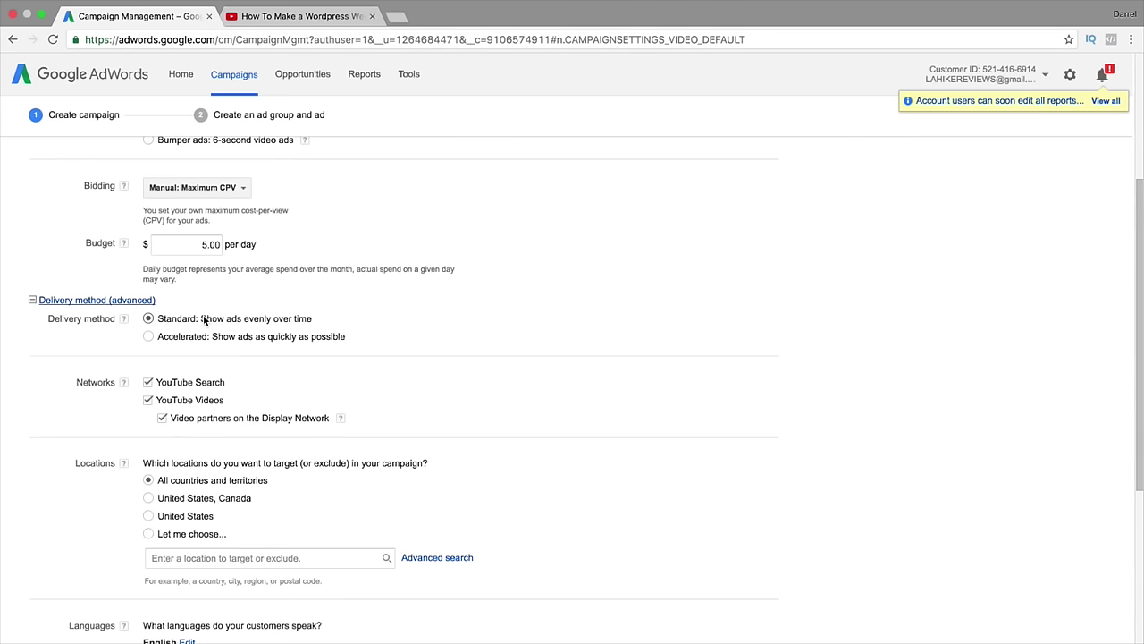
{"action": "left_click_drag", "start_coordinate": [204, 321], "coordinate": [307, 318]}
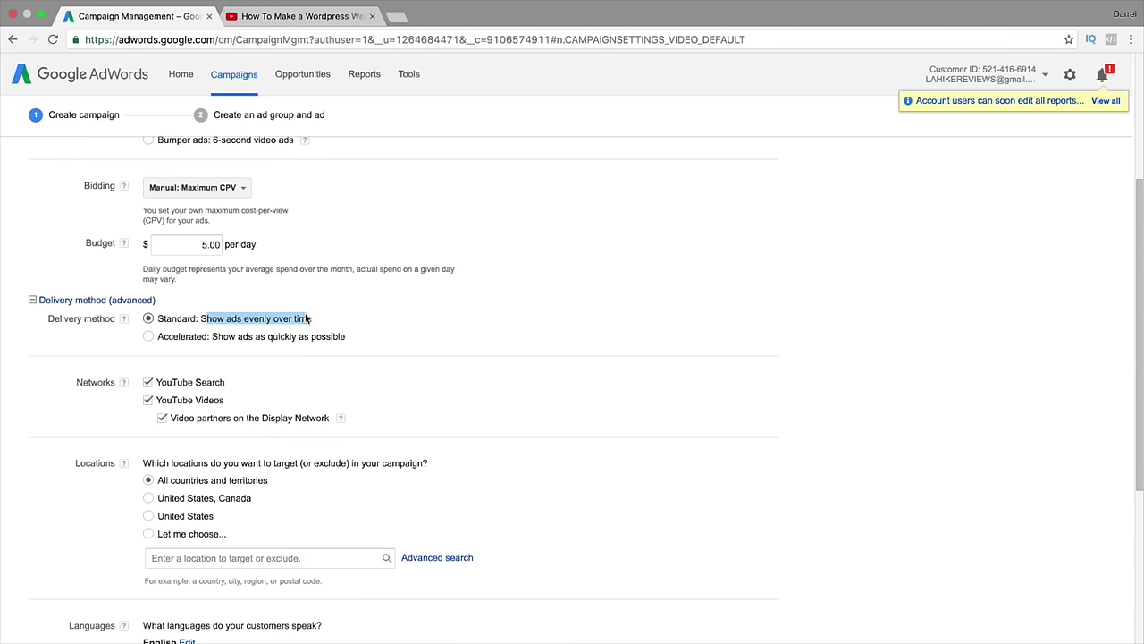
{"action": "left_click_drag", "start_coordinate": [184, 338], "coordinate": [291, 339]}
{"action": "left_click", "coordinate": [373, 329]}
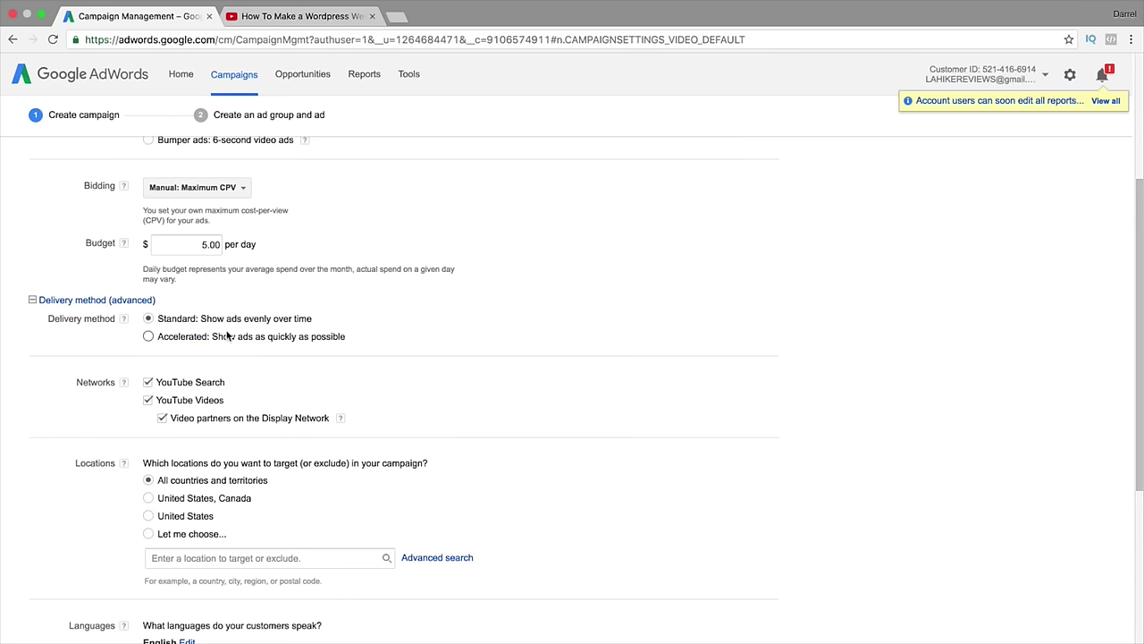
{"action": "left_click", "coordinate": [264, 16]}
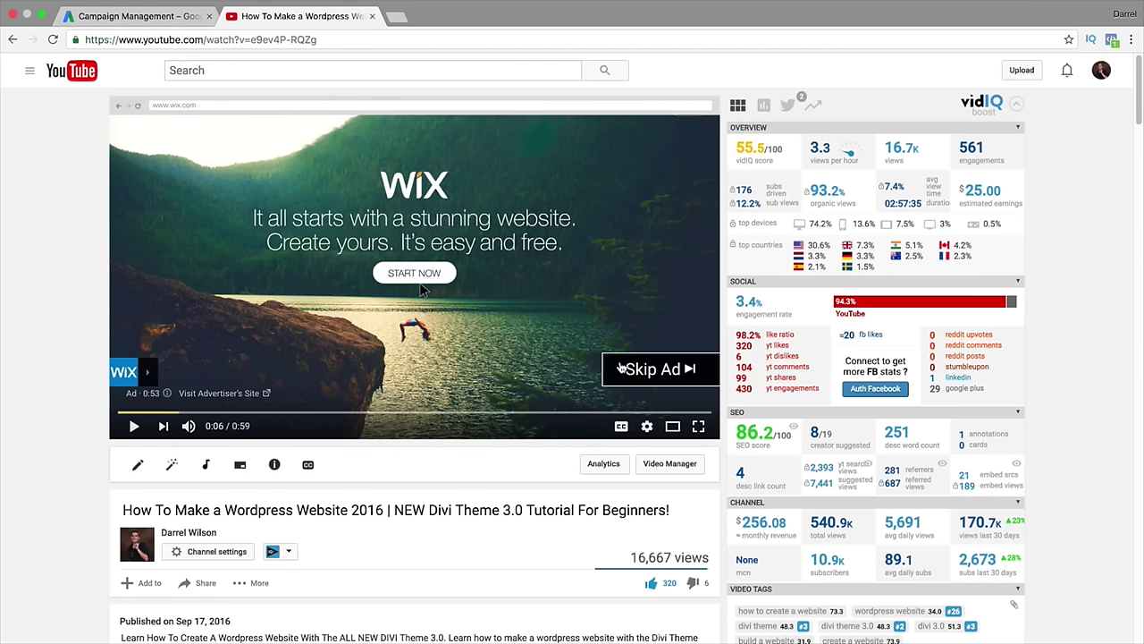
{"action": "left_click", "coordinate": [143, 16]}
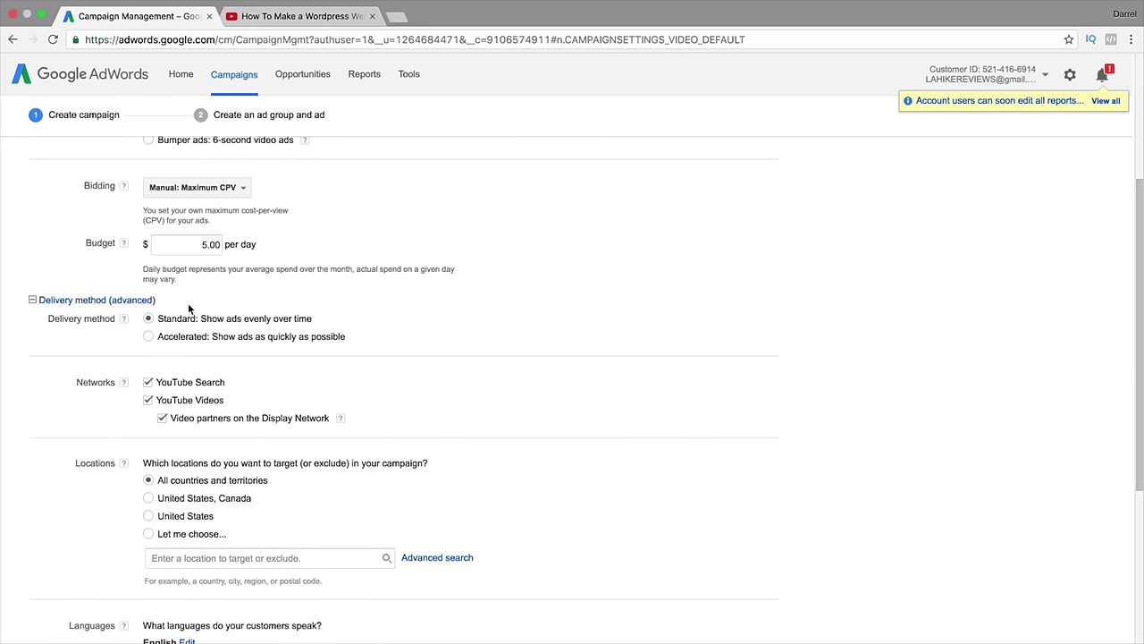
Untick 'Video partners on the Display Network', leaving YouTube Search and YouTube Videos checked
{"action": "scroll", "coordinate": [189, 309], "scroll_direction": "down", "scroll_amount": 2}
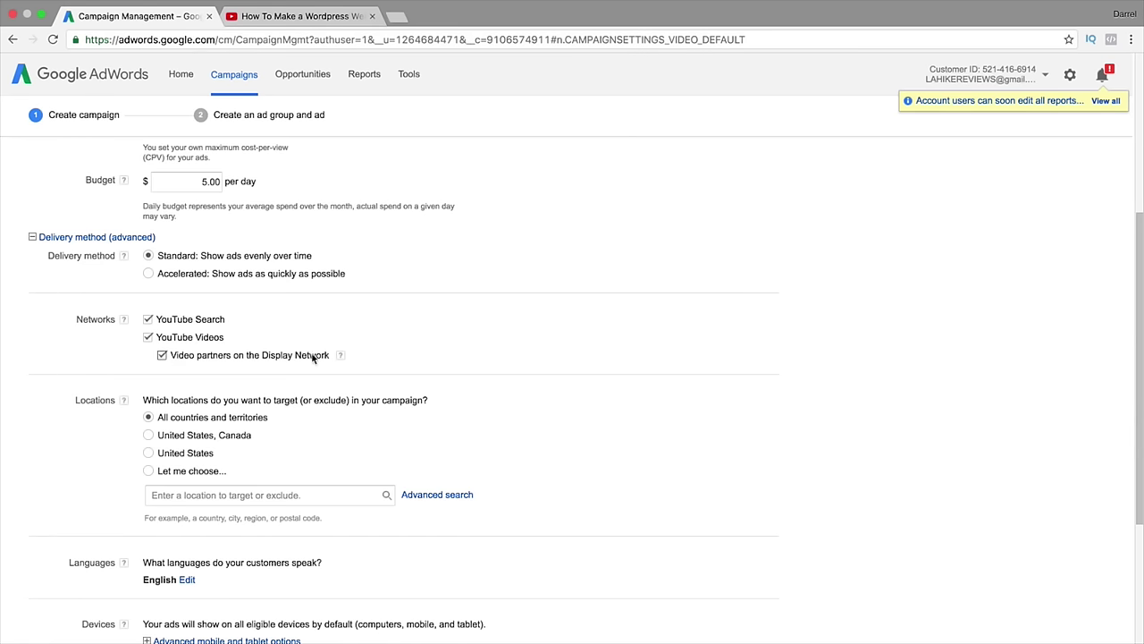
{"action": "mouse_move", "coordinate": [341, 357]}
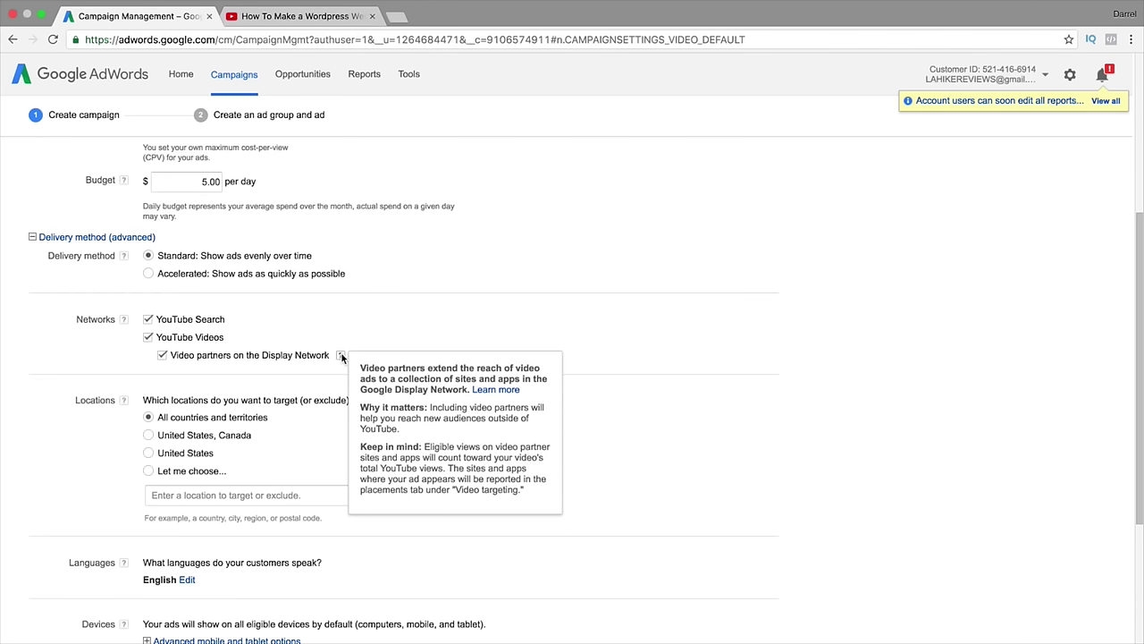
{"action": "left_click", "coordinate": [162, 355]}
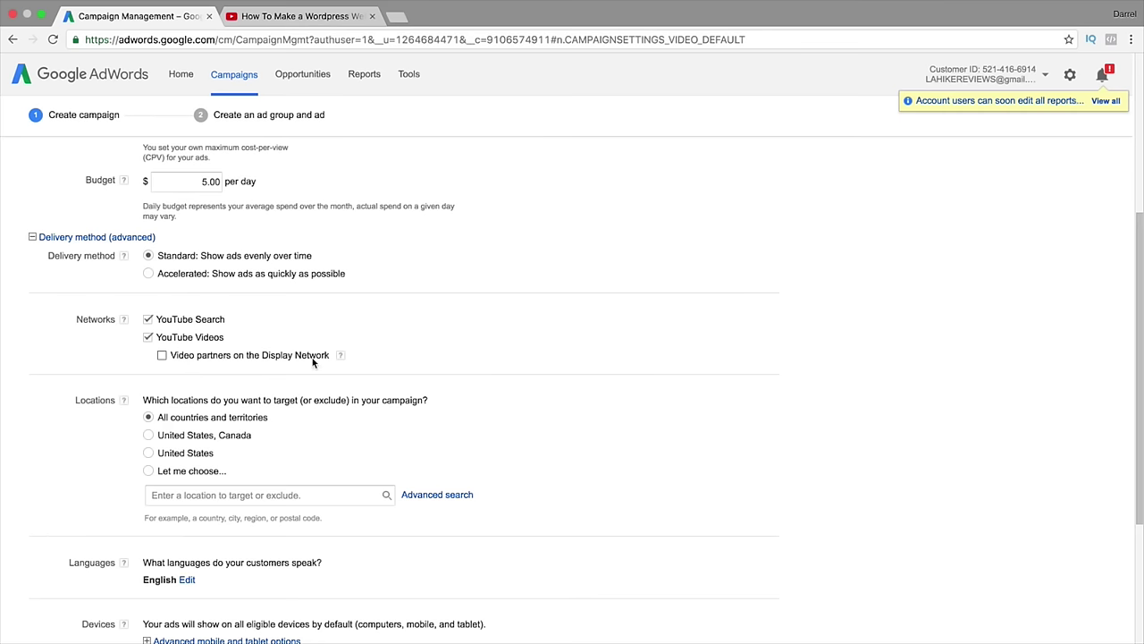
{"action": "mouse_move", "coordinate": [337, 356]}
{"action": "scroll", "coordinate": [259, 312], "scroll_direction": "down", "scroll_amount": 2}
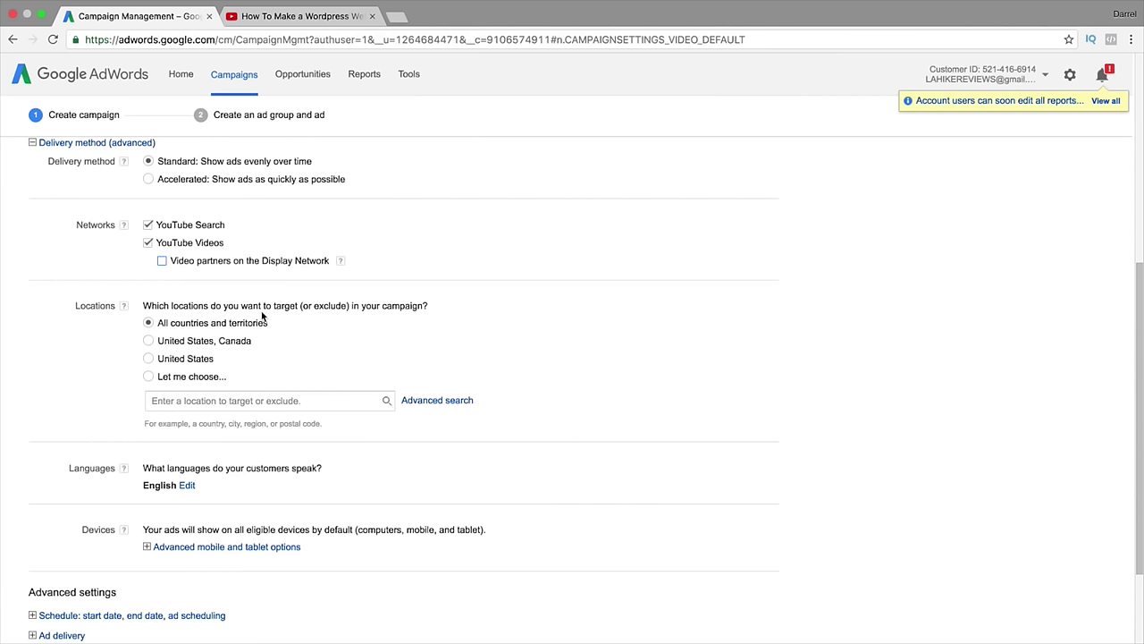
Try custom locations: target Los Angeles and Pasadena, and exclude Sacramento
{"action": "left_click", "coordinate": [148, 358]}
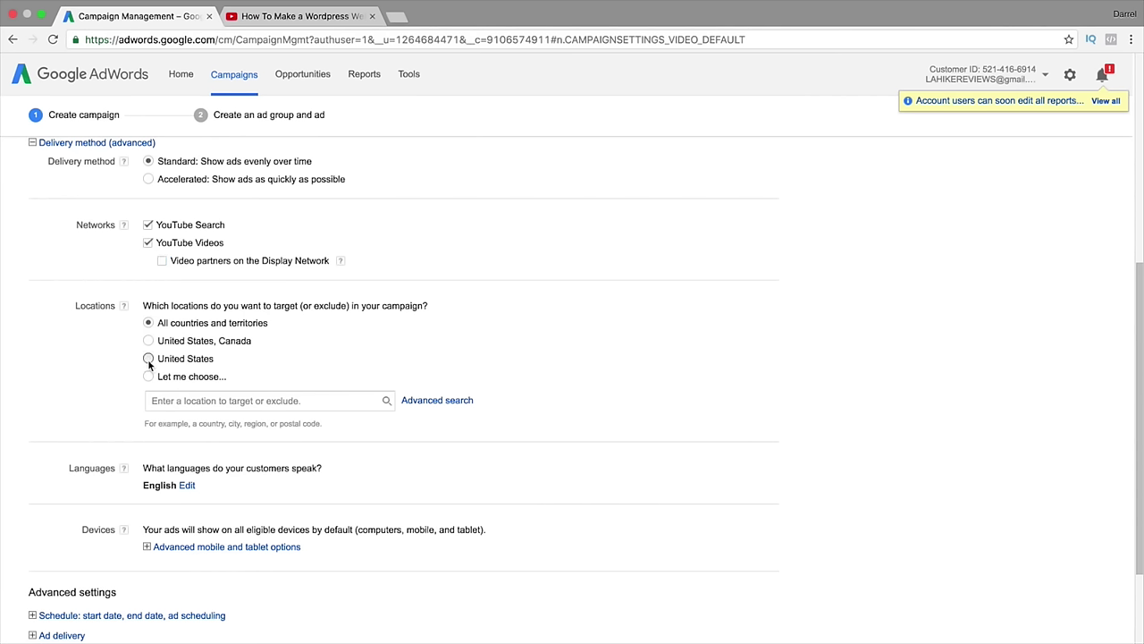
{"action": "left_click", "coordinate": [234, 376]}
{"action": "left_click", "coordinate": [254, 403]}
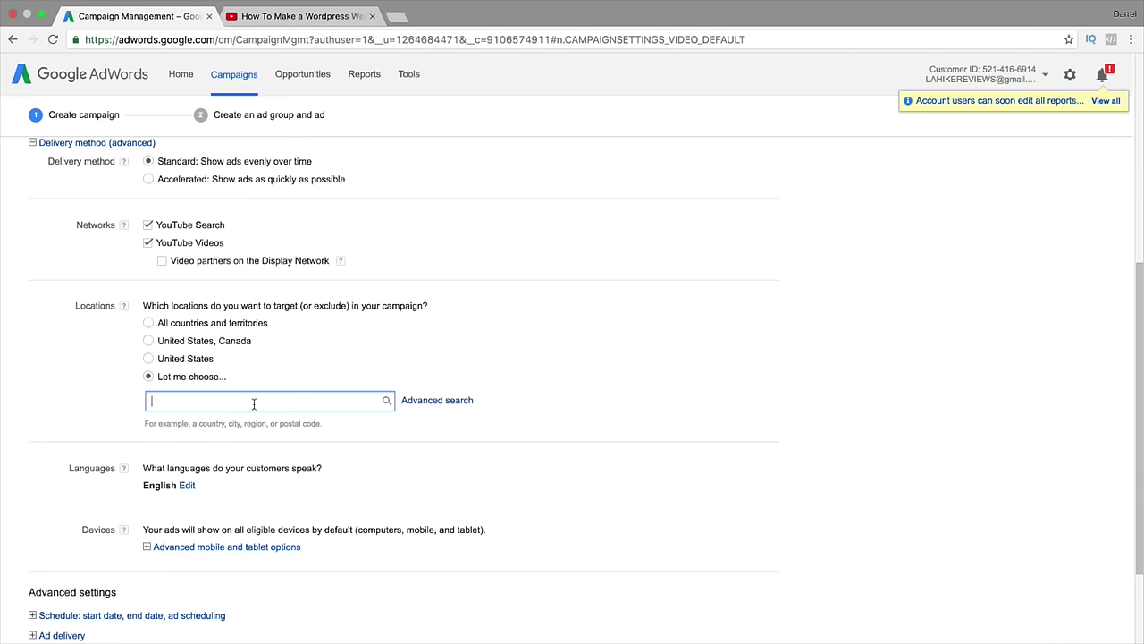
{"action": "type", "text": "india"}
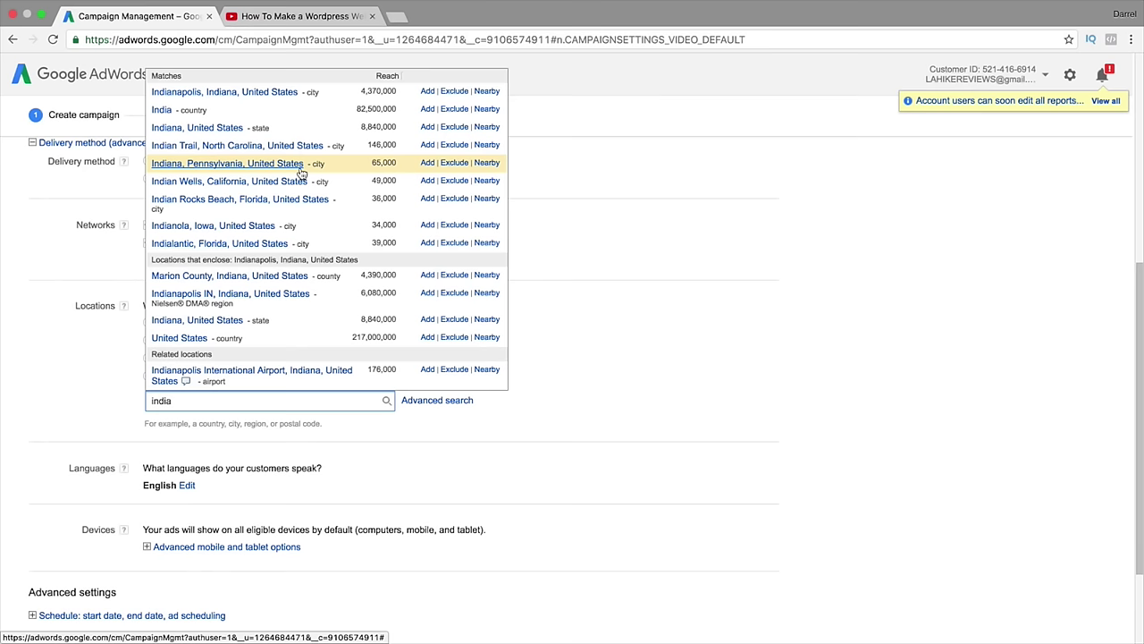
{"action": "double_click", "coordinate": [233, 399]}
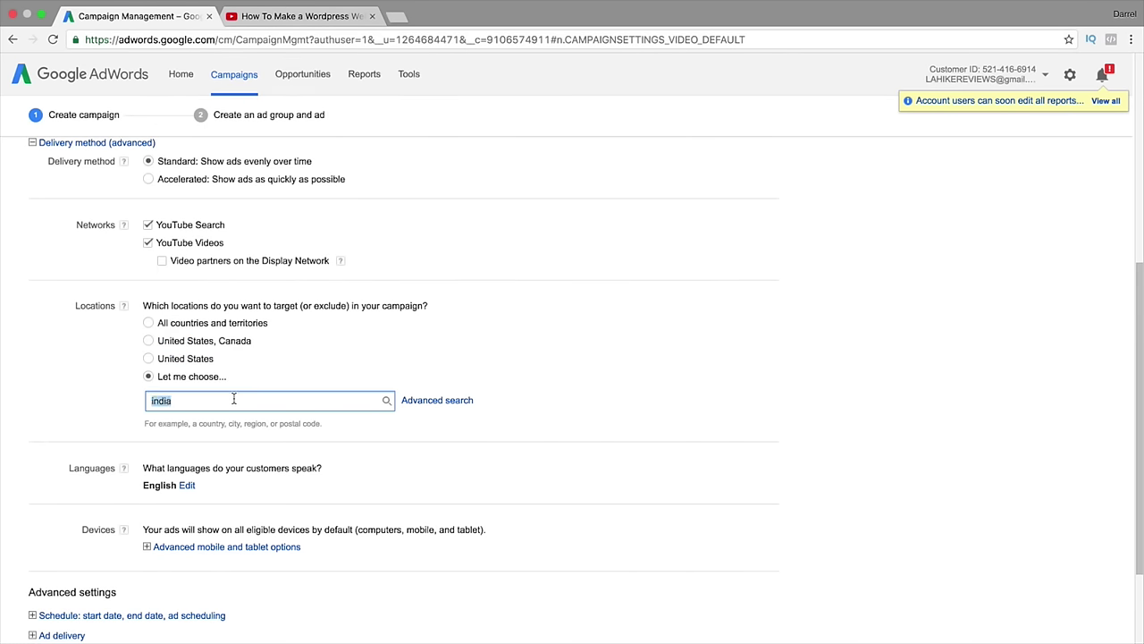
{"action": "type", "text": "los angeles"}
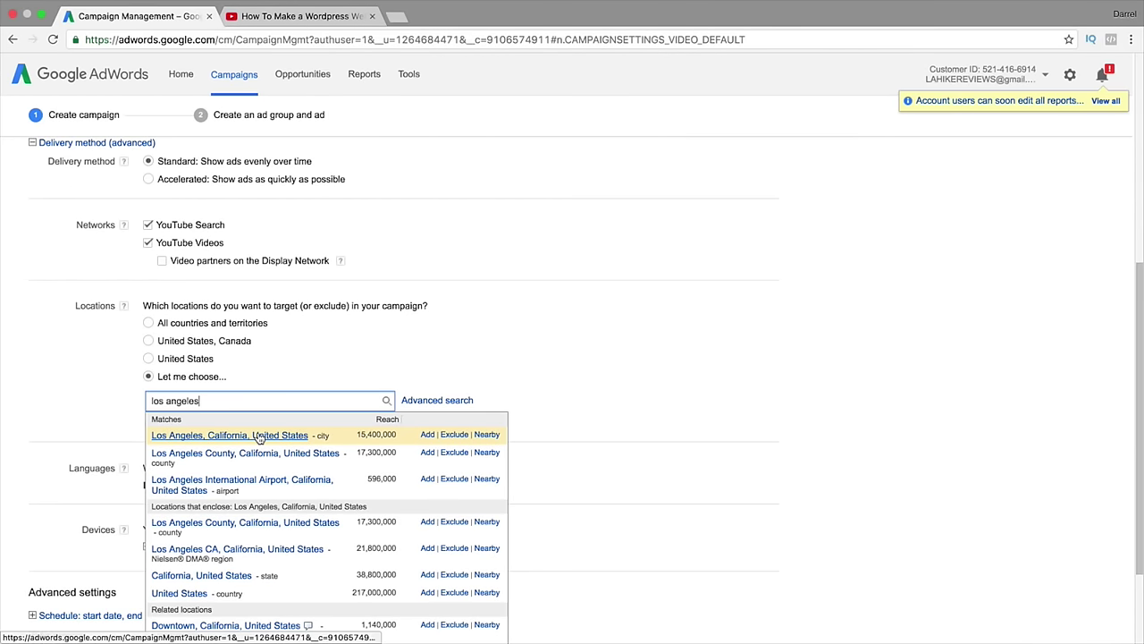
{"action": "left_click", "coordinate": [261, 433]}
{"action": "left_click", "coordinate": [260, 431]}
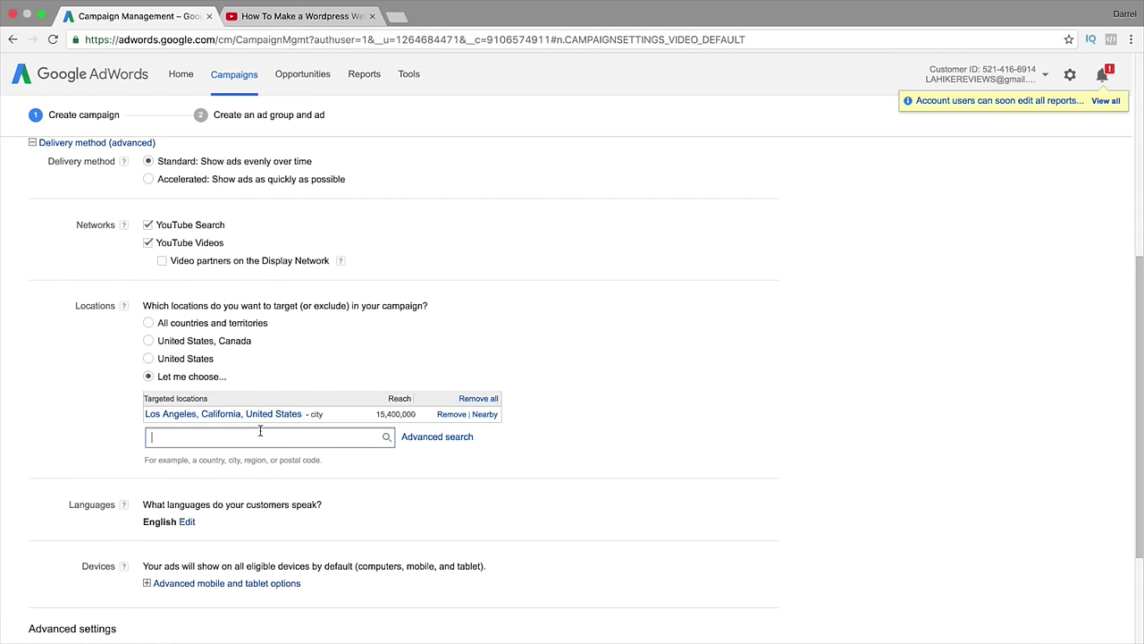
{"action": "type", "text": "pasadena"}
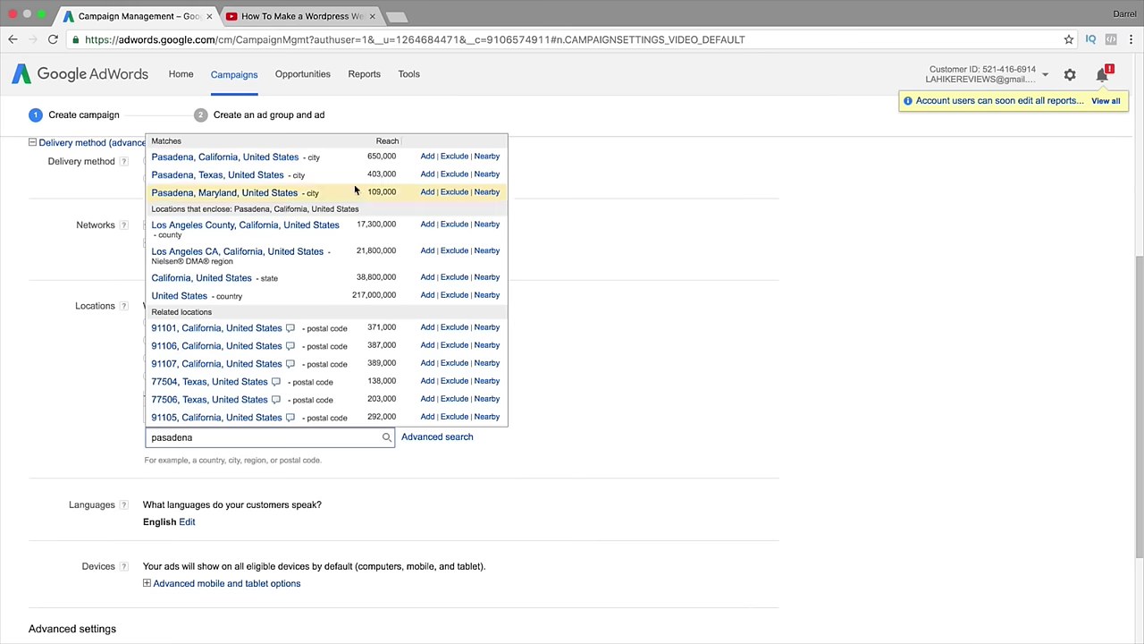
{"action": "left_click", "coordinate": [427, 157]}
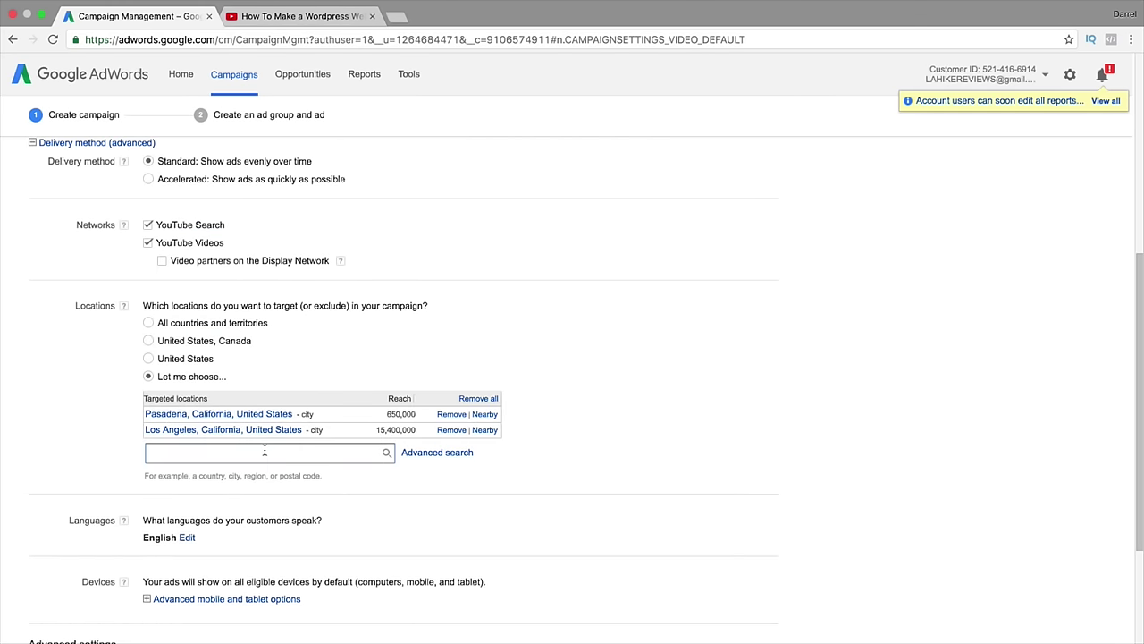
{"action": "type", "text": "sacra"}
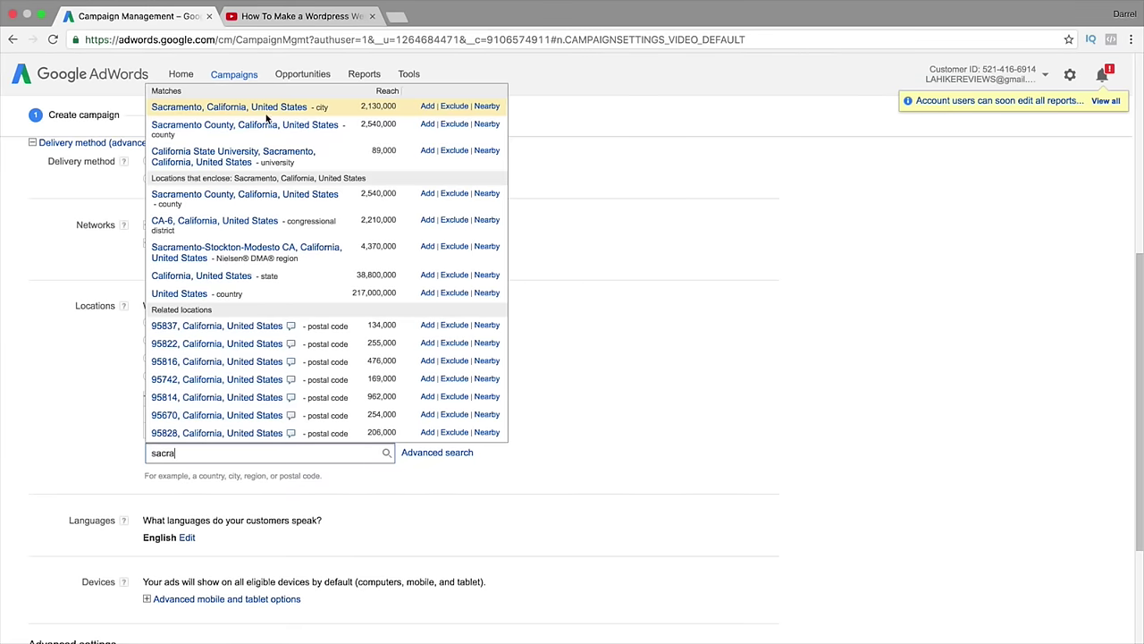
{"action": "left_click", "coordinate": [454, 106]}
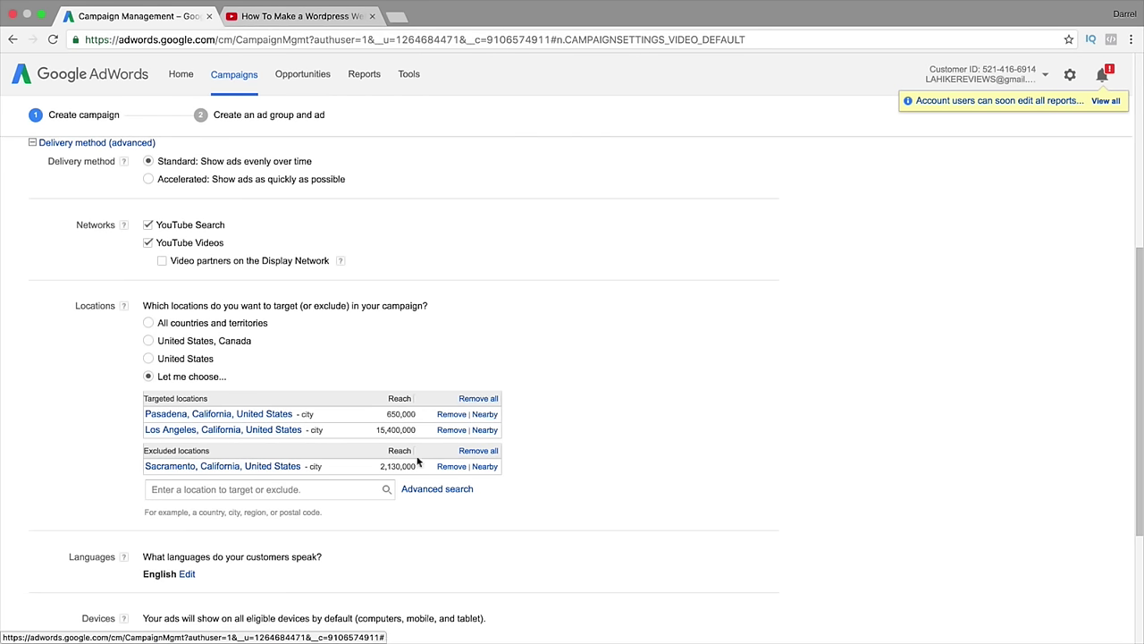
Remove all targeted and excluded cities and target the whole United States
{"action": "left_click", "coordinate": [348, 491]}
{"action": "type", "text": "washin"}
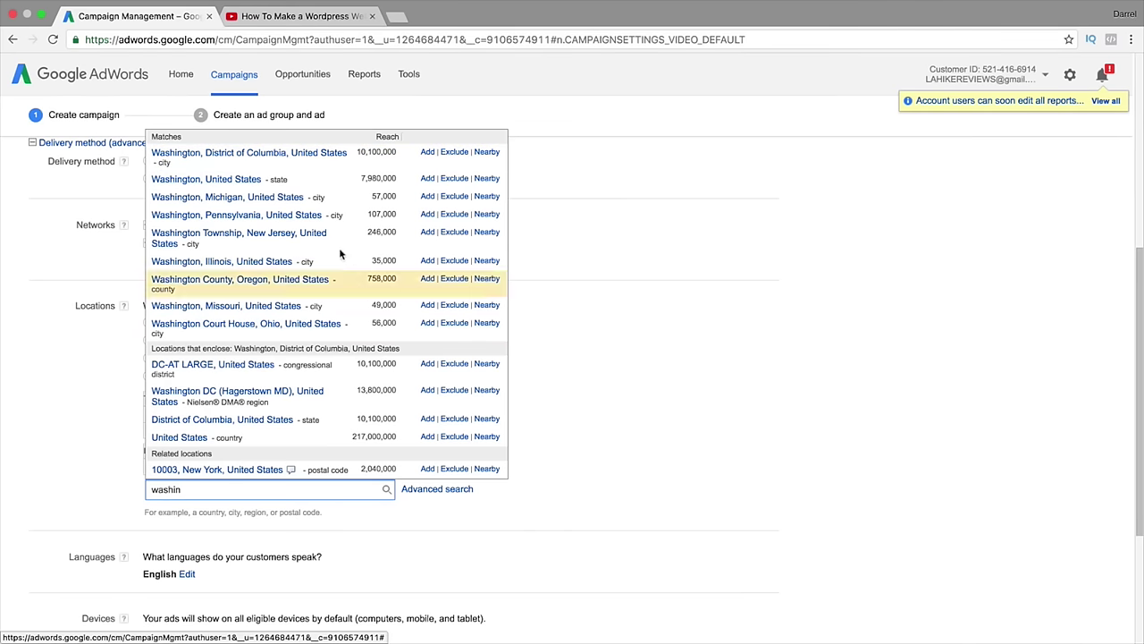
{"action": "left_click", "coordinate": [642, 431]}
{"action": "left_click", "coordinate": [478, 399]}
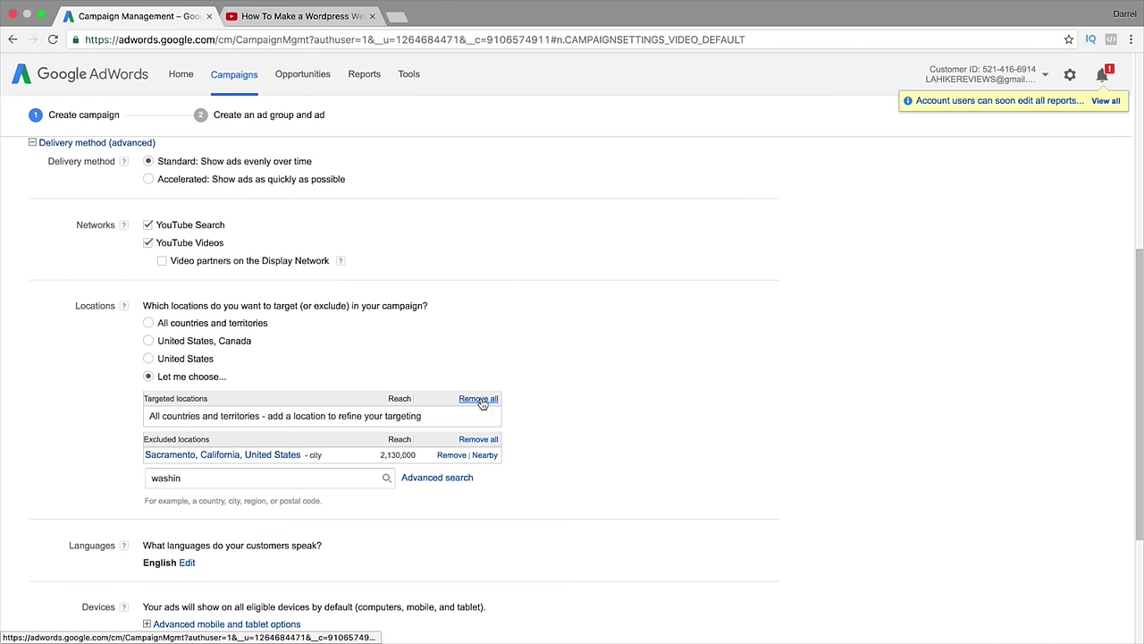
{"action": "left_click", "coordinate": [478, 439]}
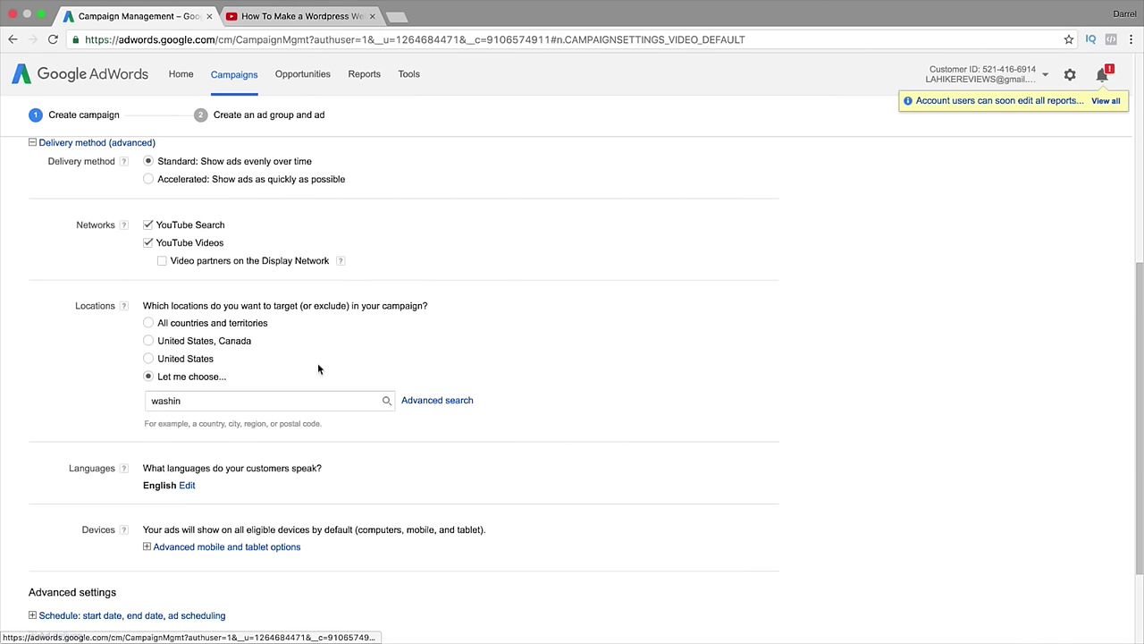
{"action": "left_click", "coordinate": [149, 359]}
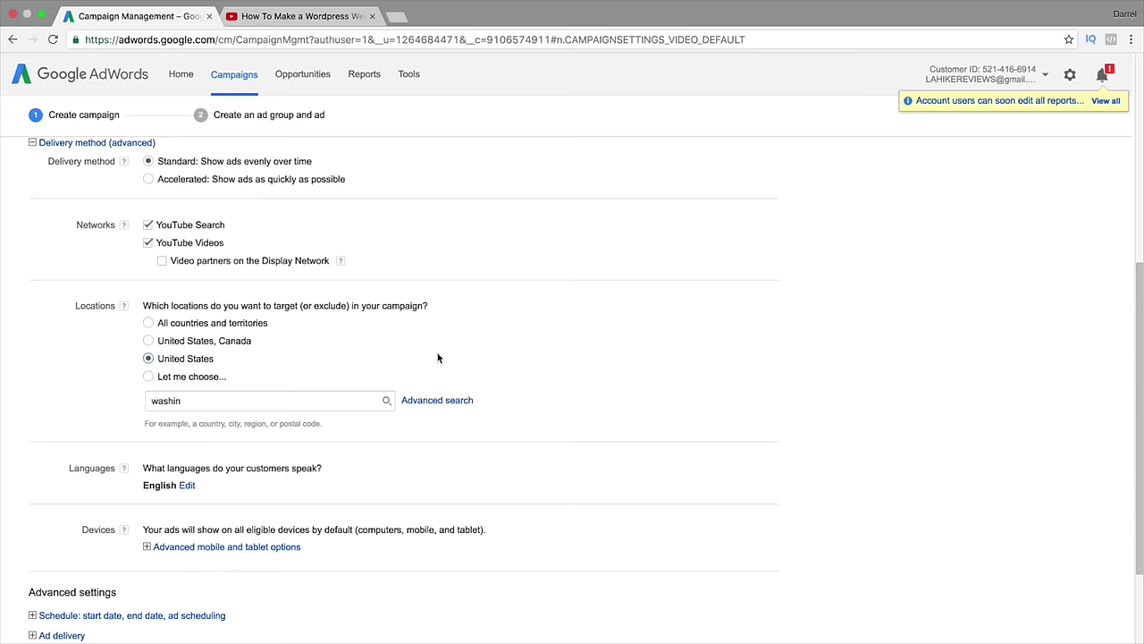
{"action": "left_click", "coordinate": [191, 376]}
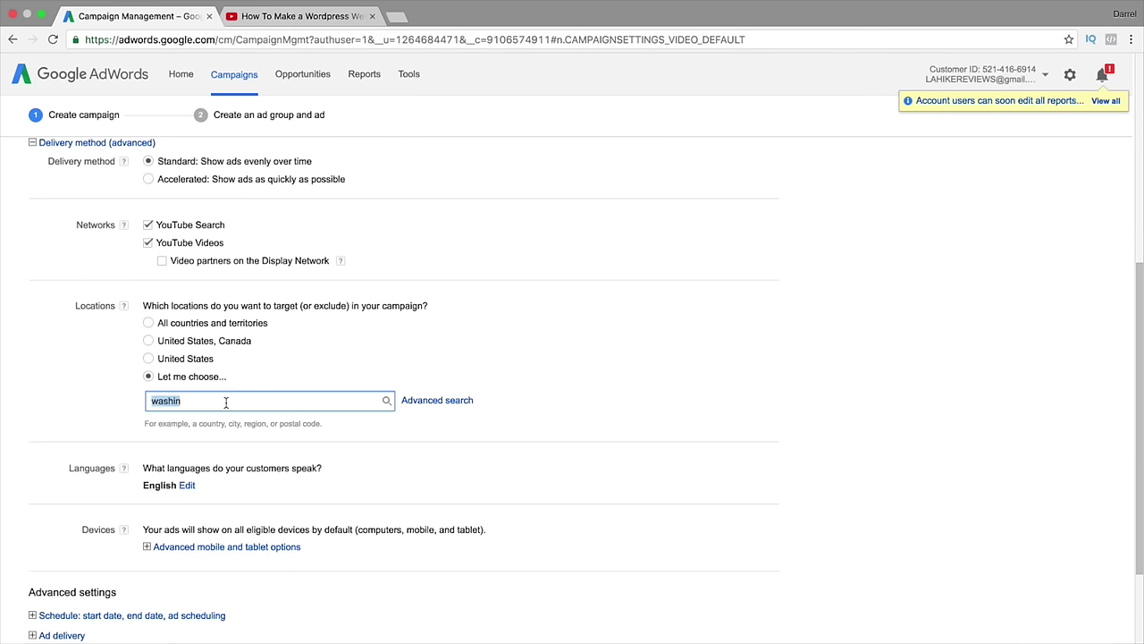
{"action": "key", "text": "BackSpace"}
{"action": "left_click", "coordinate": [149, 360]}
{"action": "scroll", "coordinate": [357, 322], "scroll_direction": "down", "scroll_amount": 3}
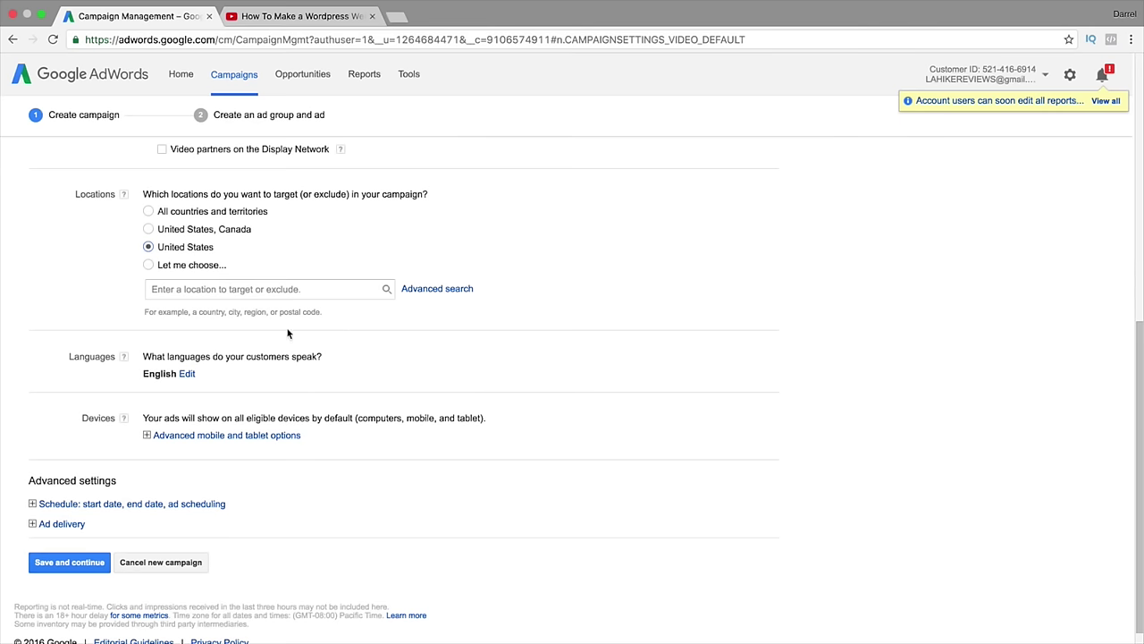
{"action": "left_click", "coordinate": [187, 375]}
{"action": "scroll", "coordinate": [190, 378], "scroll_direction": "down", "scroll_amount": 2}
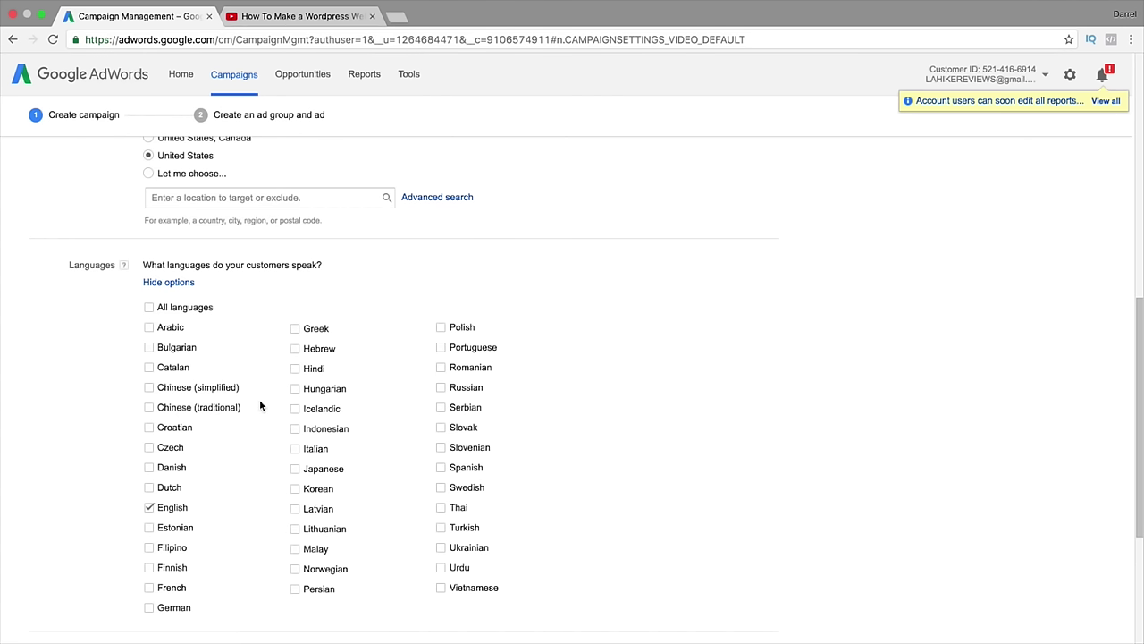
{"action": "left_click", "coordinate": [440, 467]}
{"action": "left_click", "coordinate": [150, 387]}
{"action": "left_click", "coordinate": [149, 388]}
{"action": "left_click", "coordinate": [440, 467]}
{"action": "left_click", "coordinate": [183, 282]}
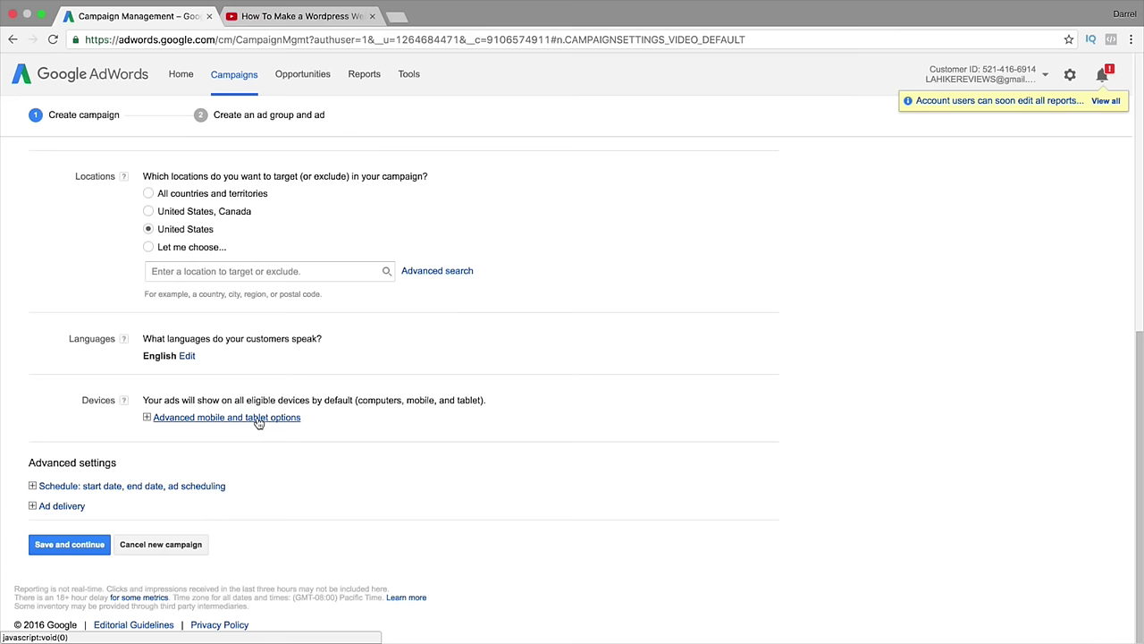
Explore the advanced options for targeting specific operating systems and Apple device models
{"action": "left_click", "coordinate": [258, 419]}
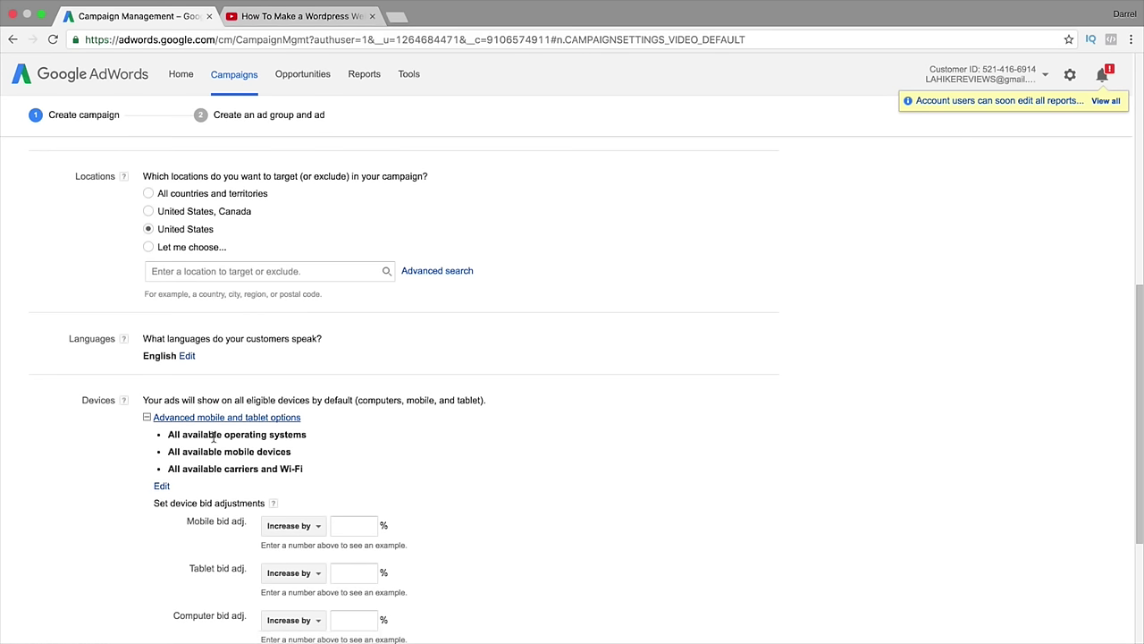
{"action": "left_click_drag", "start_coordinate": [182, 435], "coordinate": [309, 434]}
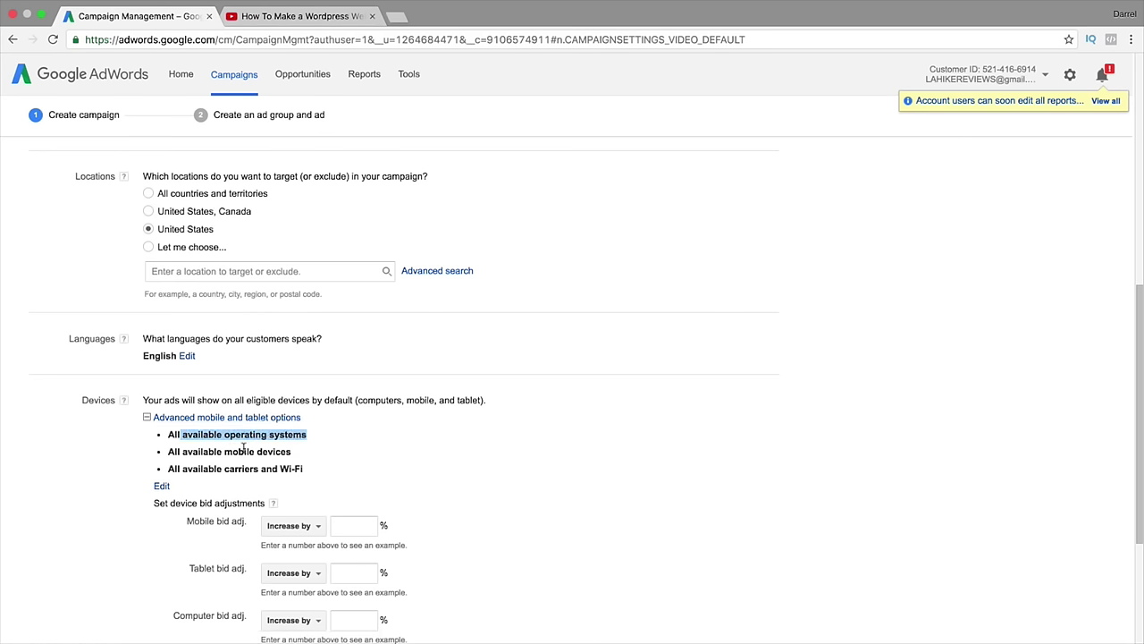
{"action": "left_click_drag", "start_coordinate": [193, 469], "coordinate": [332, 471]}
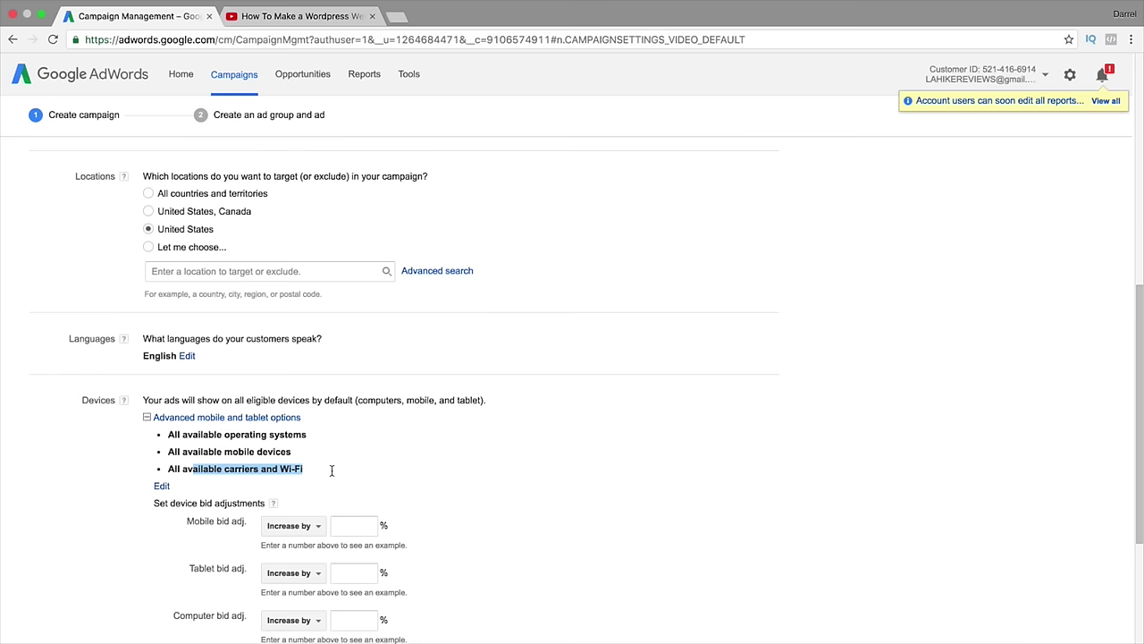
{"action": "left_click", "coordinate": [162, 486]}
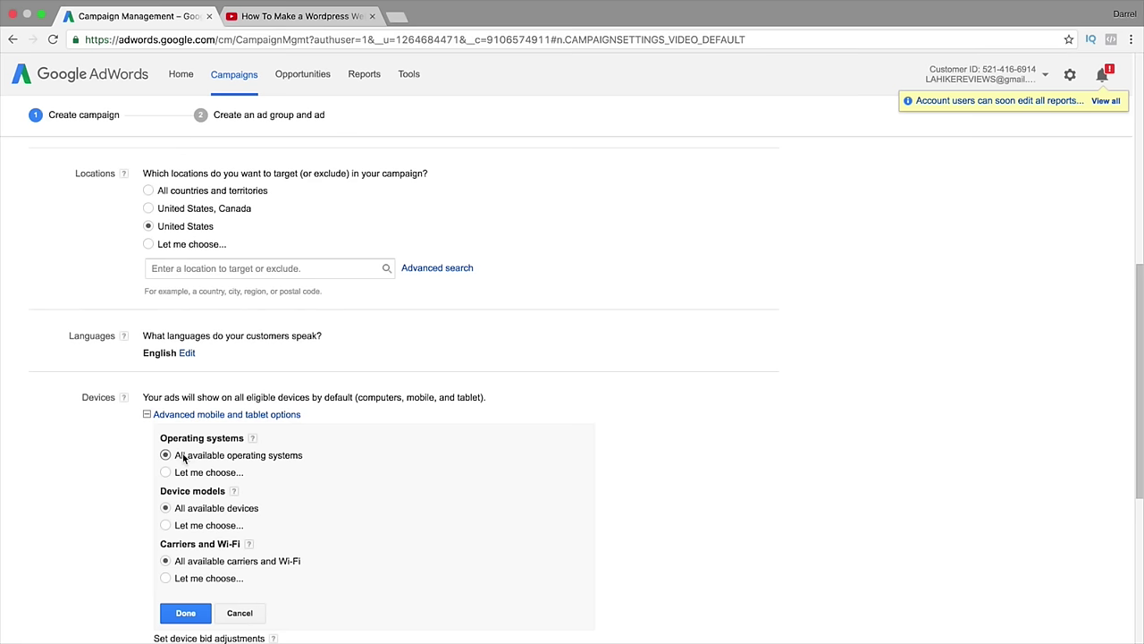
{"action": "left_click", "coordinate": [166, 473]}
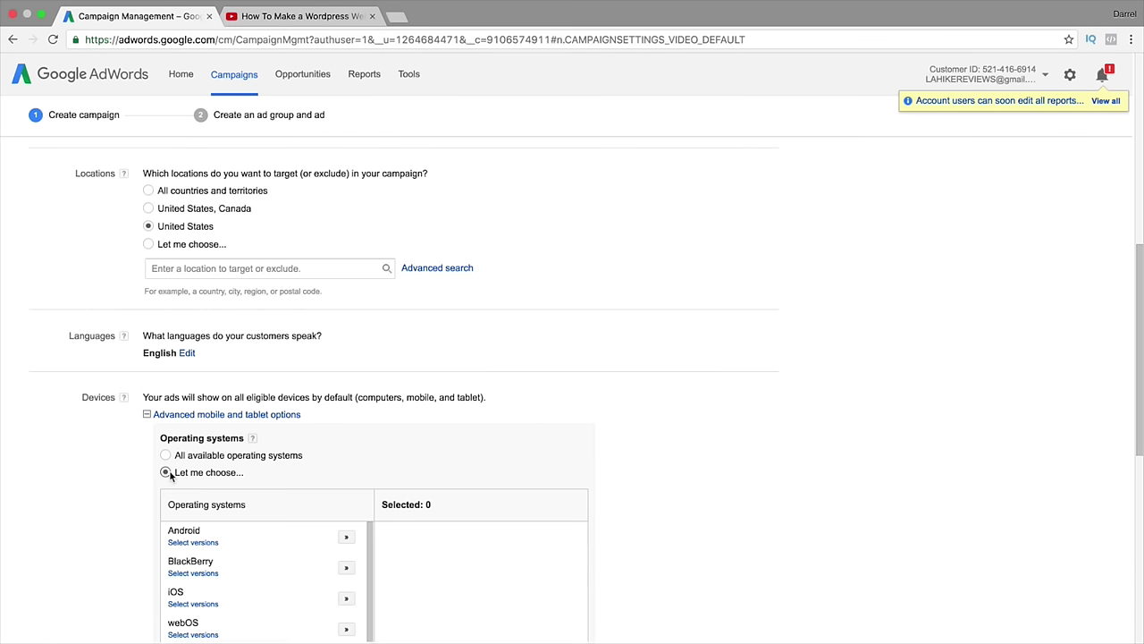
{"action": "scroll", "coordinate": [219, 528], "scroll_direction": "down", "scroll_amount": 5}
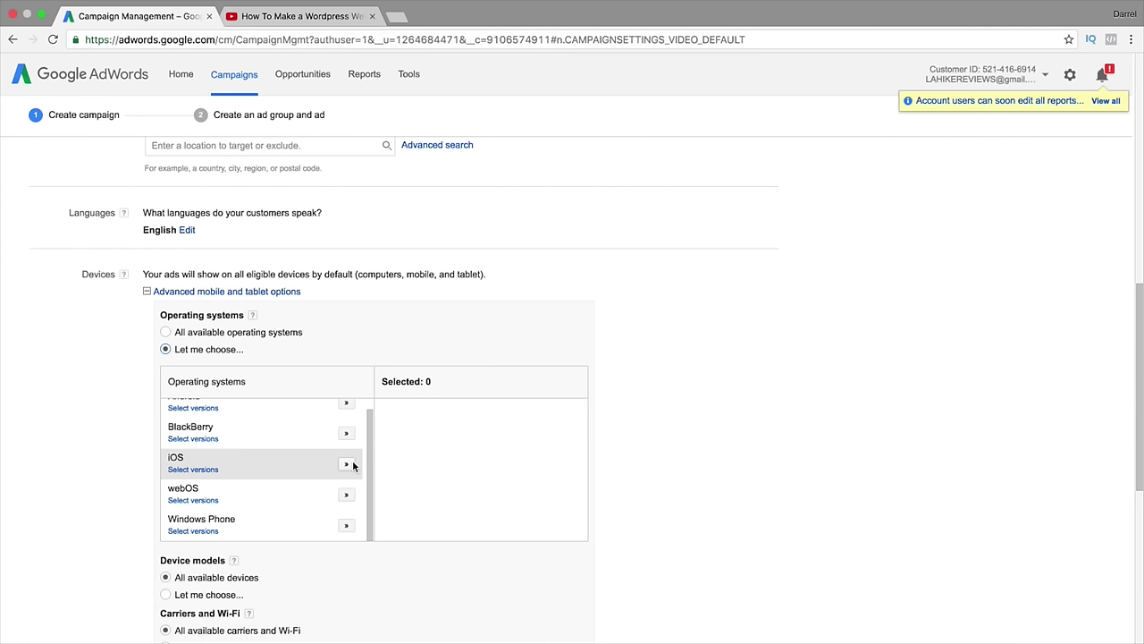
{"action": "left_click", "coordinate": [165, 332]}
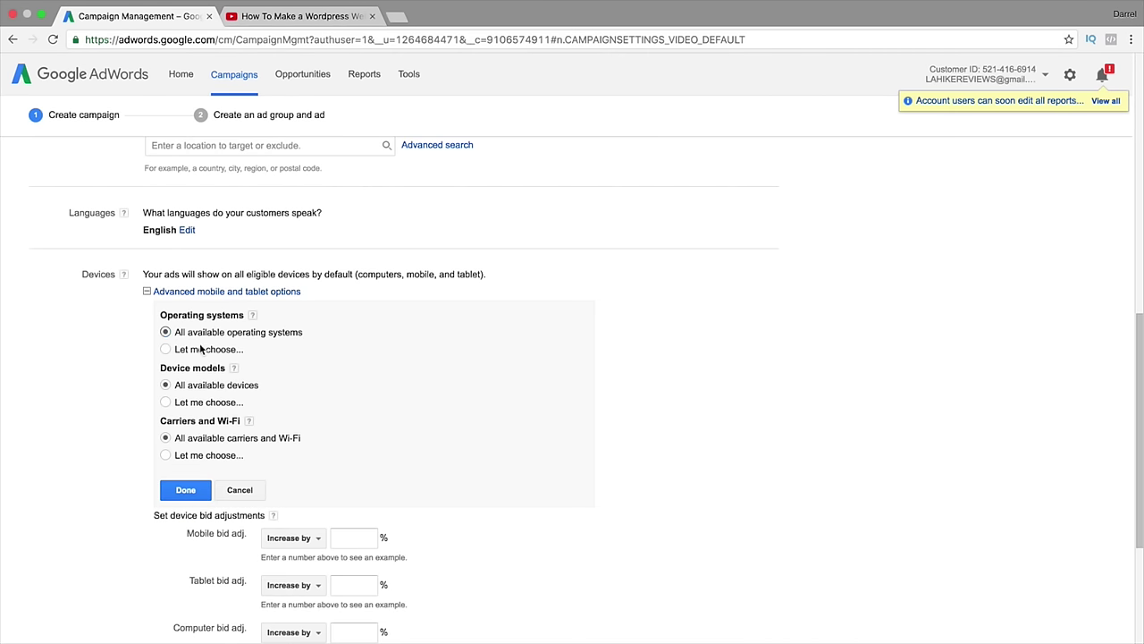
{"action": "left_click", "coordinate": [165, 402]}
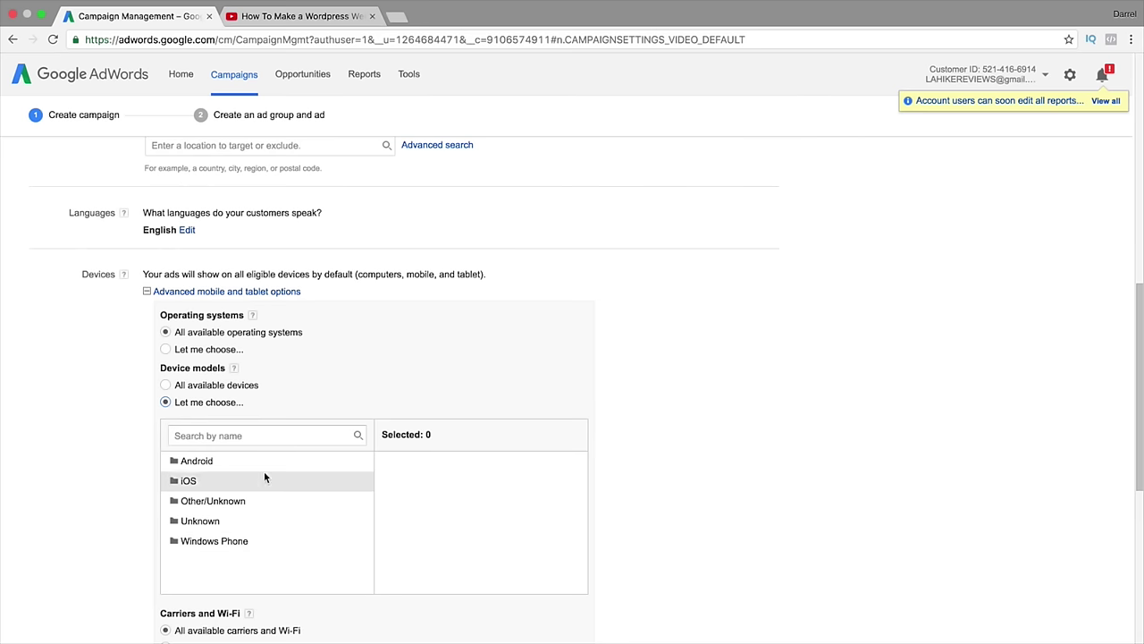
{"action": "left_click", "coordinate": [187, 481]}
{"action": "left_click", "coordinate": [189, 483]}
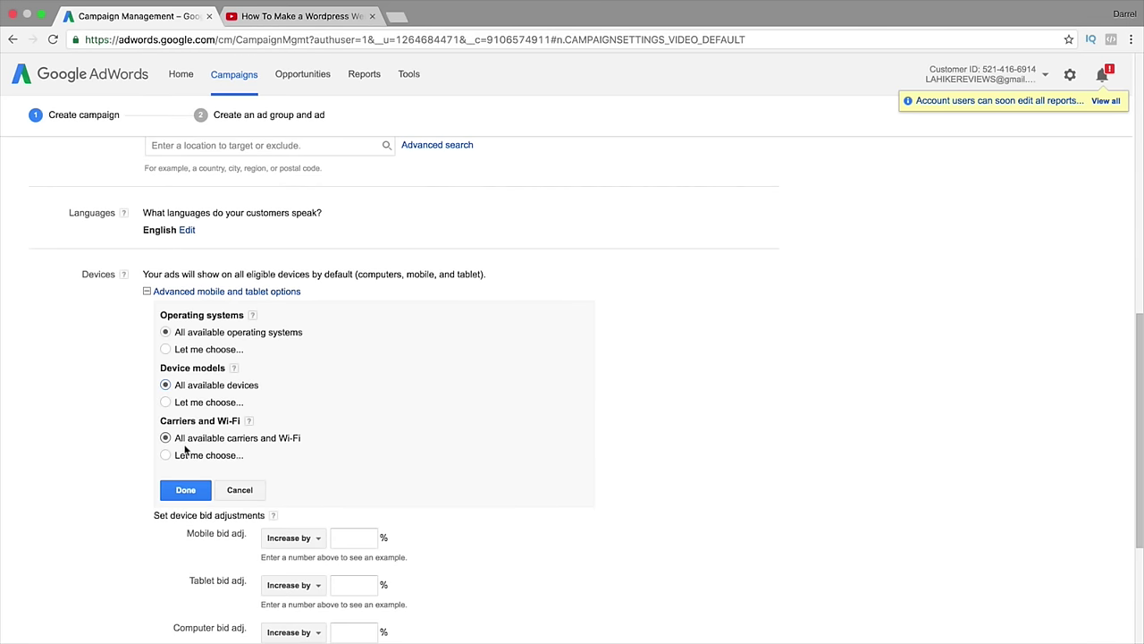
Browse the United States carriers, then revert to all carriers and Wi-Fi and collapse the panel
{"action": "left_click", "coordinate": [165, 455]}
{"action": "scroll", "coordinate": [175, 452], "scroll_direction": "down", "scroll_amount": 1}
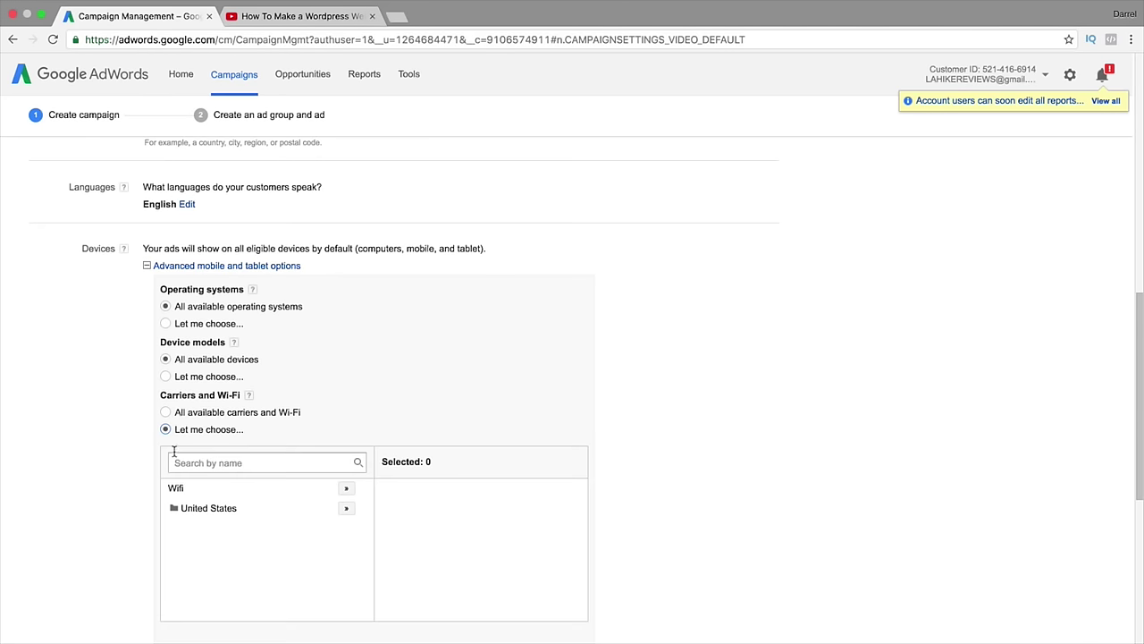
{"action": "left_click", "coordinate": [225, 507]}
{"action": "scroll", "coordinate": [228, 503], "scroll_direction": "down", "scroll_amount": 1}
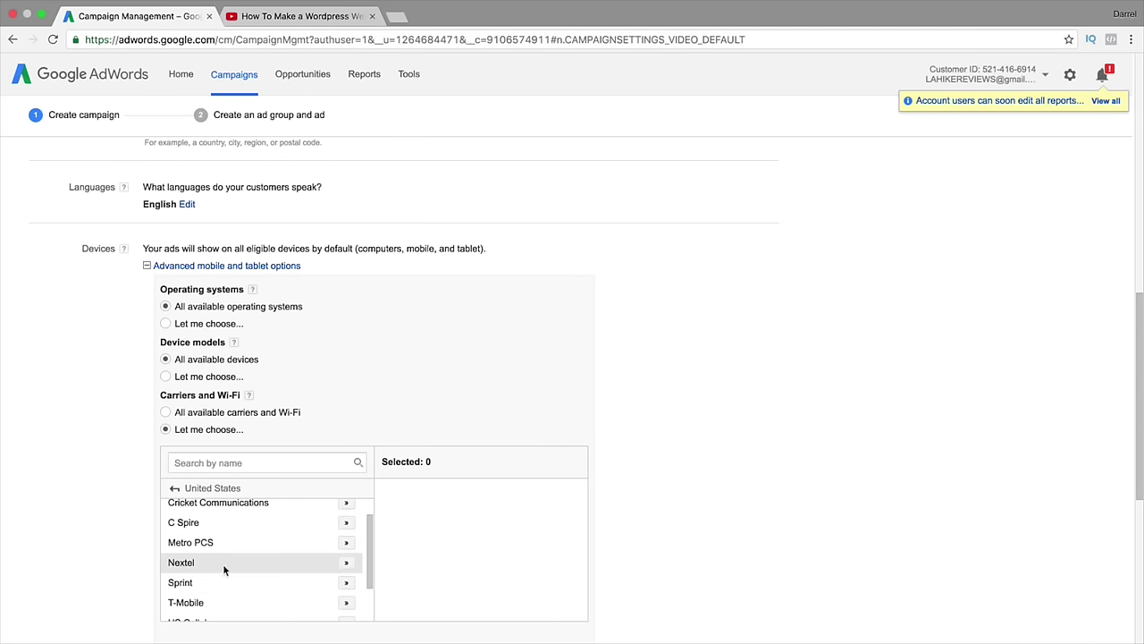
{"action": "scroll", "coordinate": [223, 571], "scroll_direction": "down", "scroll_amount": 1}
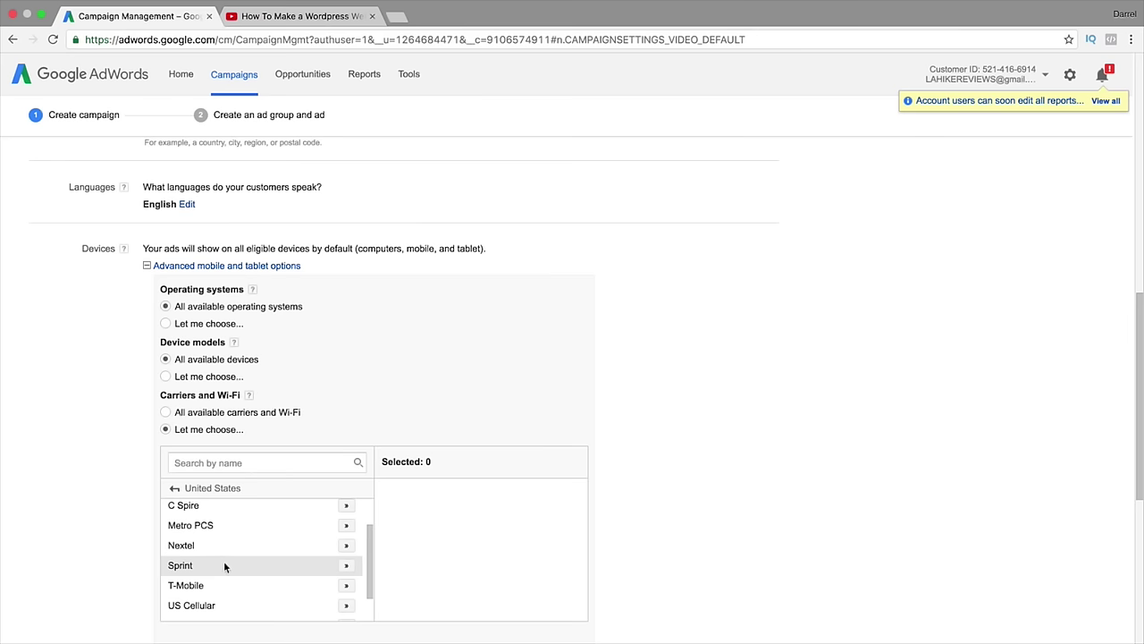
{"action": "scroll", "coordinate": [246, 565], "scroll_direction": "down", "scroll_amount": 3}
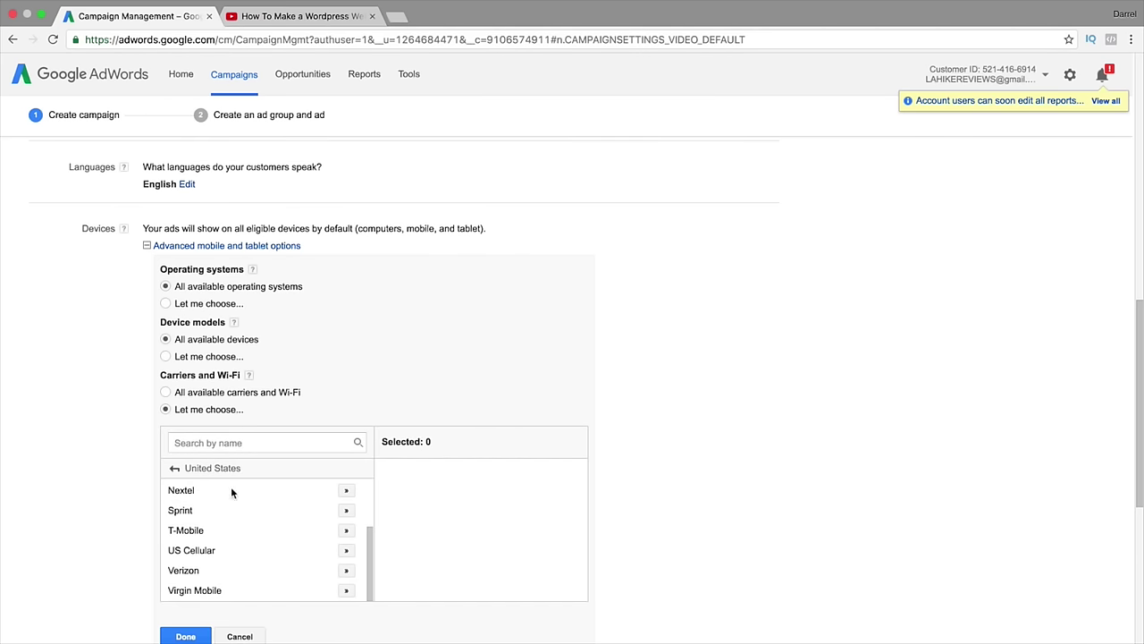
{"action": "left_click", "coordinate": [165, 392]}
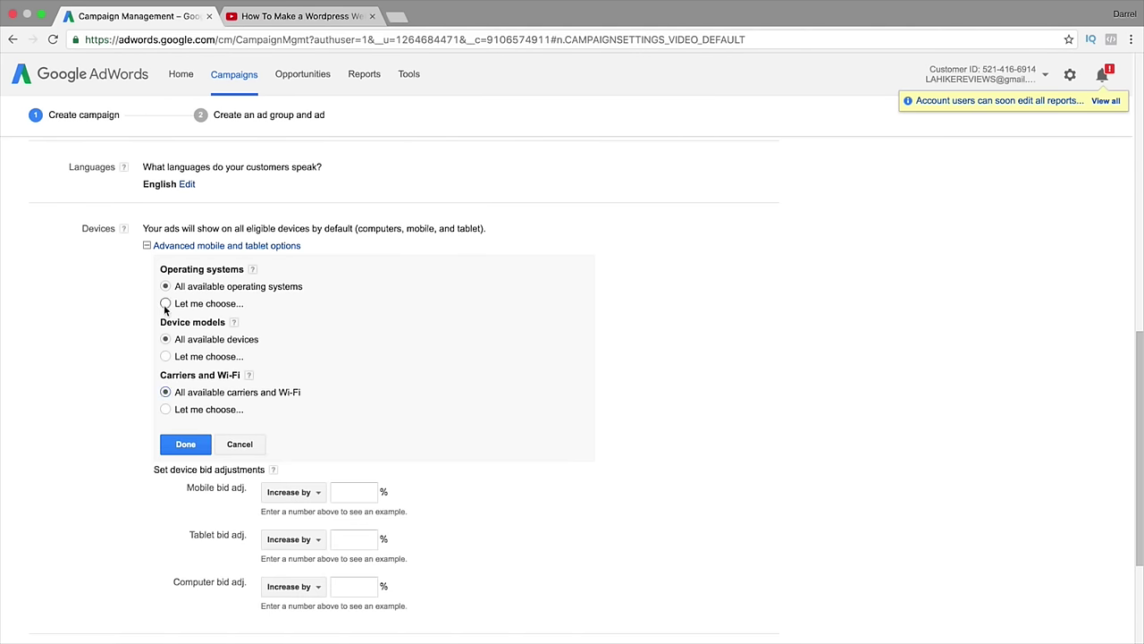
{"action": "left_click", "coordinate": [228, 253]}
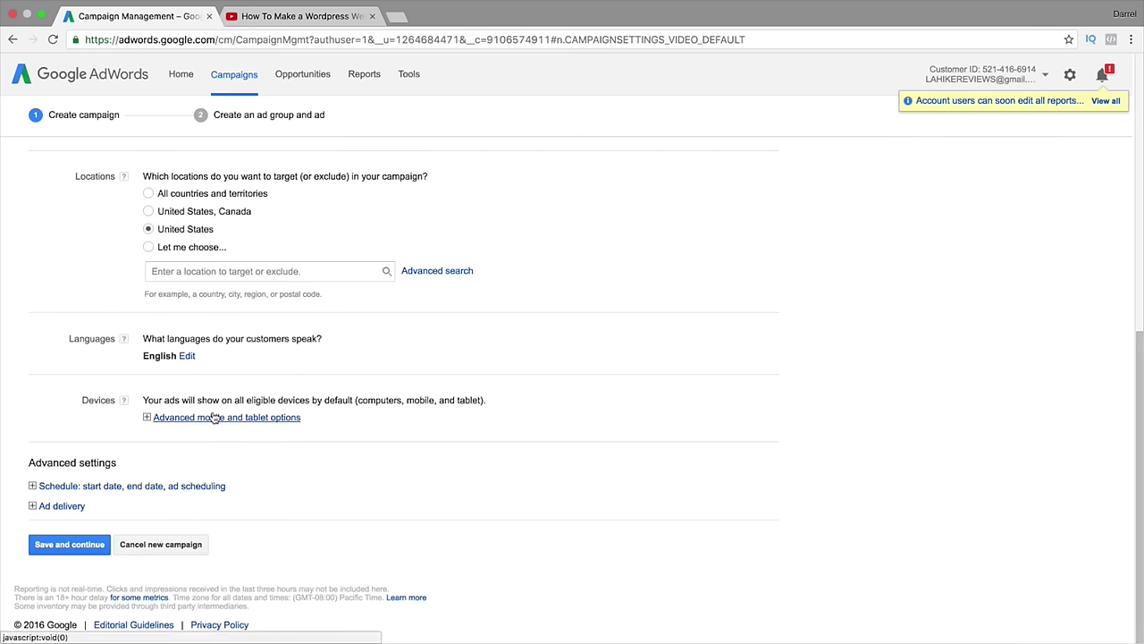
Add a custom ad schedule with one row per weekday, then collapse the Schedule section
{"action": "left_click", "coordinate": [164, 486]}
{"action": "scroll", "coordinate": [283, 483], "scroll_direction": "down", "scroll_amount": 3}
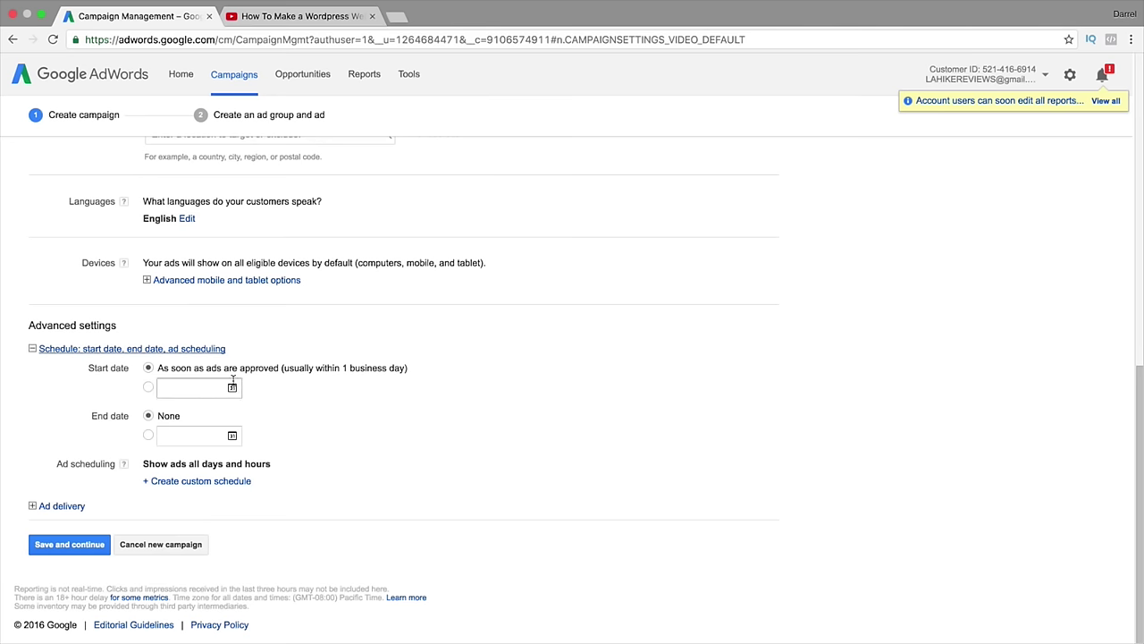
{"action": "left_click", "coordinate": [229, 481]}
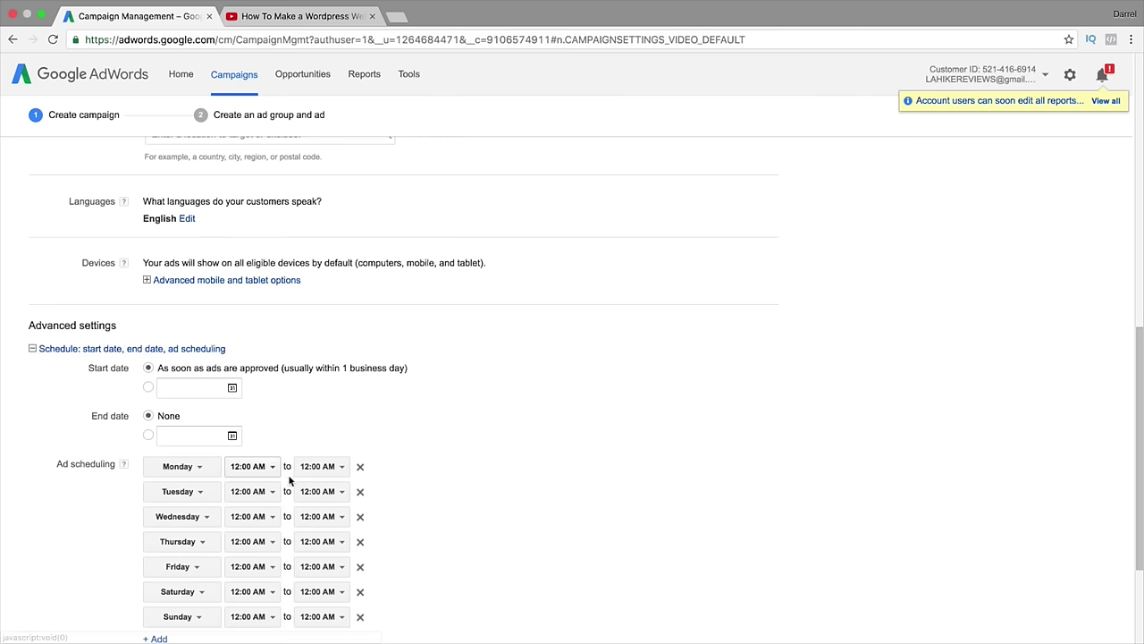
{"action": "scroll", "coordinate": [331, 480], "scroll_direction": "down", "scroll_amount": 4}
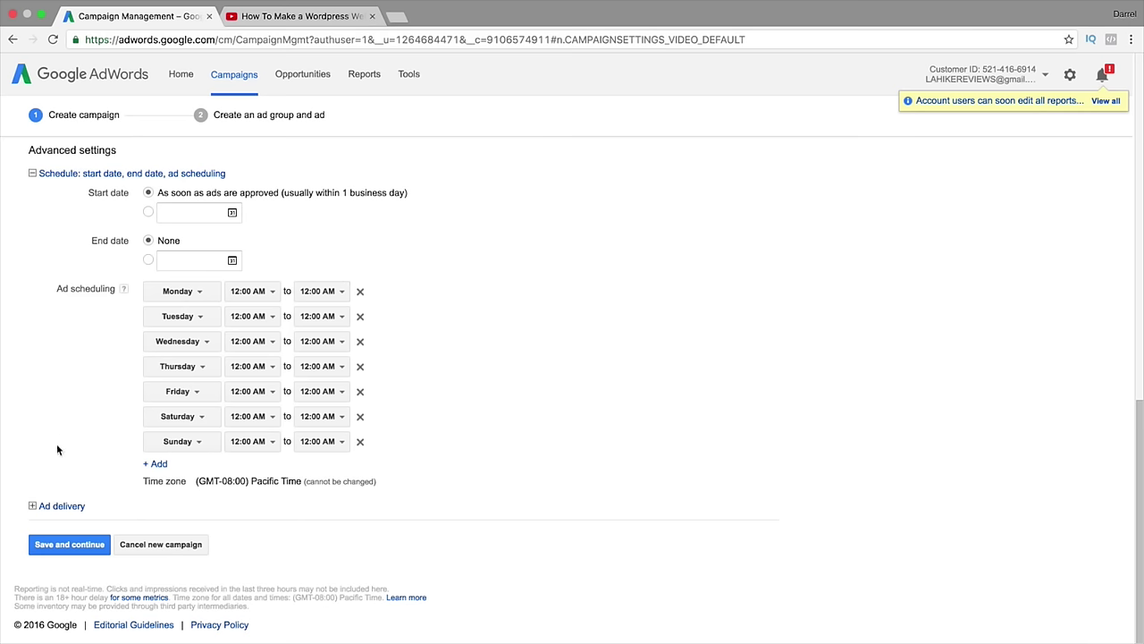
{"action": "left_click", "coordinate": [204, 173]}
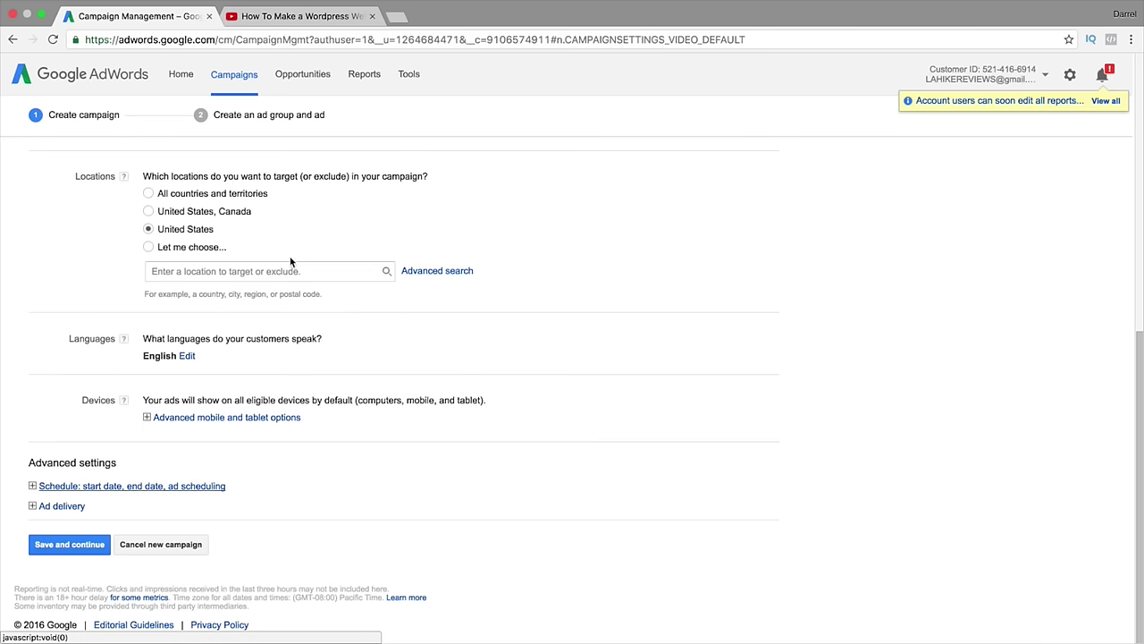
Expand the Ad delivery settings, then bring up the Wordpress tutorial video on YouTube
{"action": "left_click", "coordinate": [59, 506]}
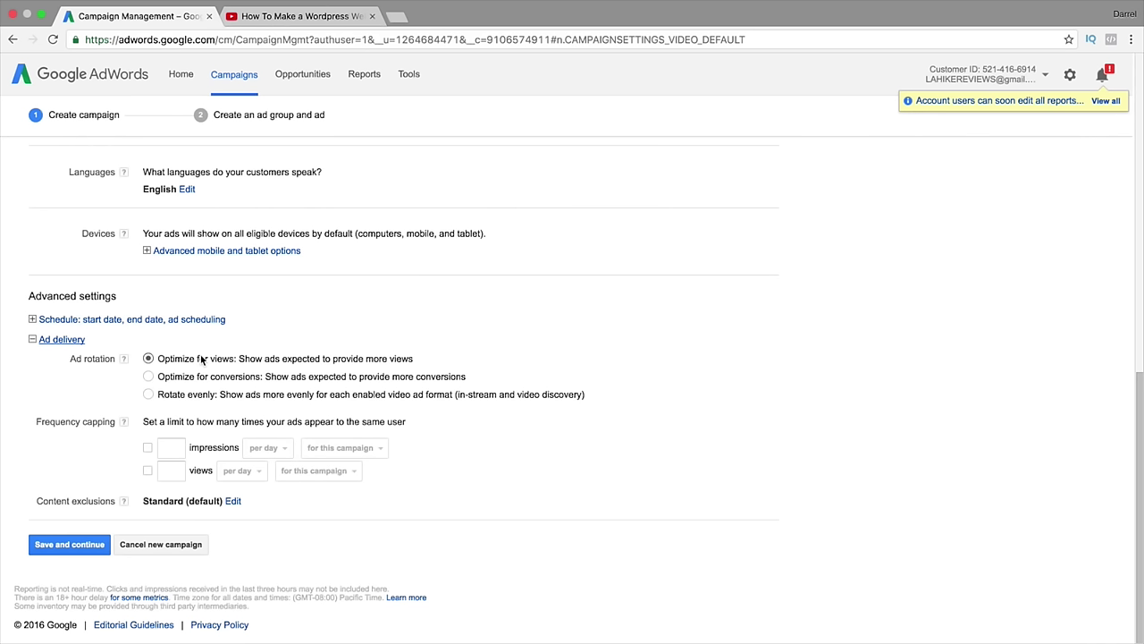
{"action": "left_click", "coordinate": [299, 16]}
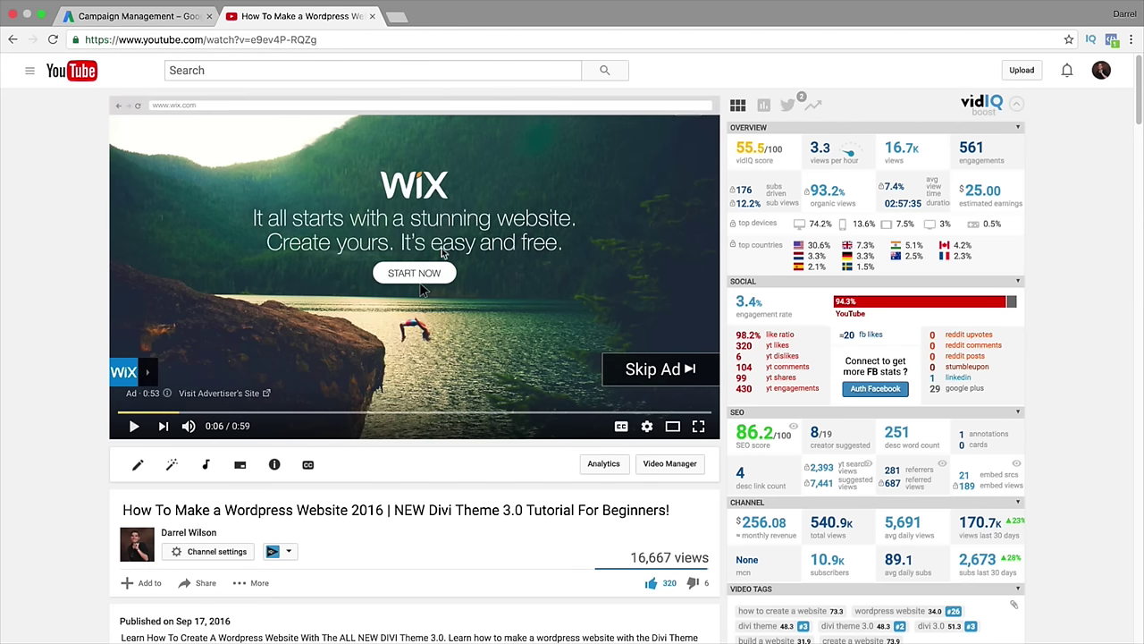
Back in AdWords, set ad rotation to 'Rotate evenly'
{"action": "left_click", "coordinate": [98, 16]}
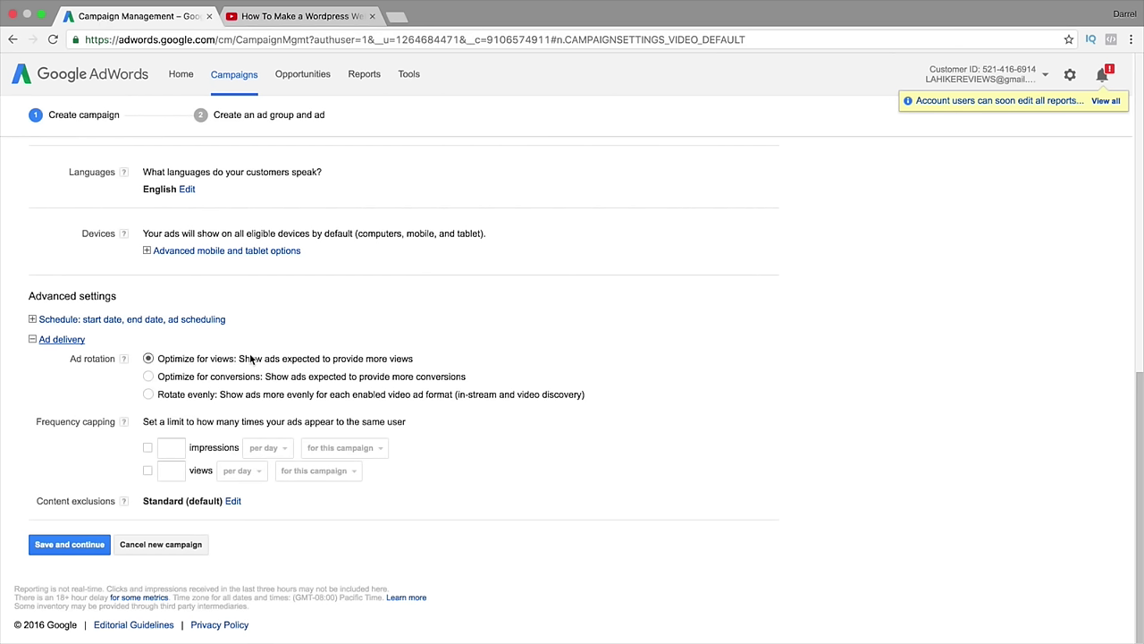
{"action": "left_click", "coordinate": [168, 394]}
{"action": "mouse_move", "coordinate": [122, 424]}
{"action": "left_click", "coordinate": [235, 502]}
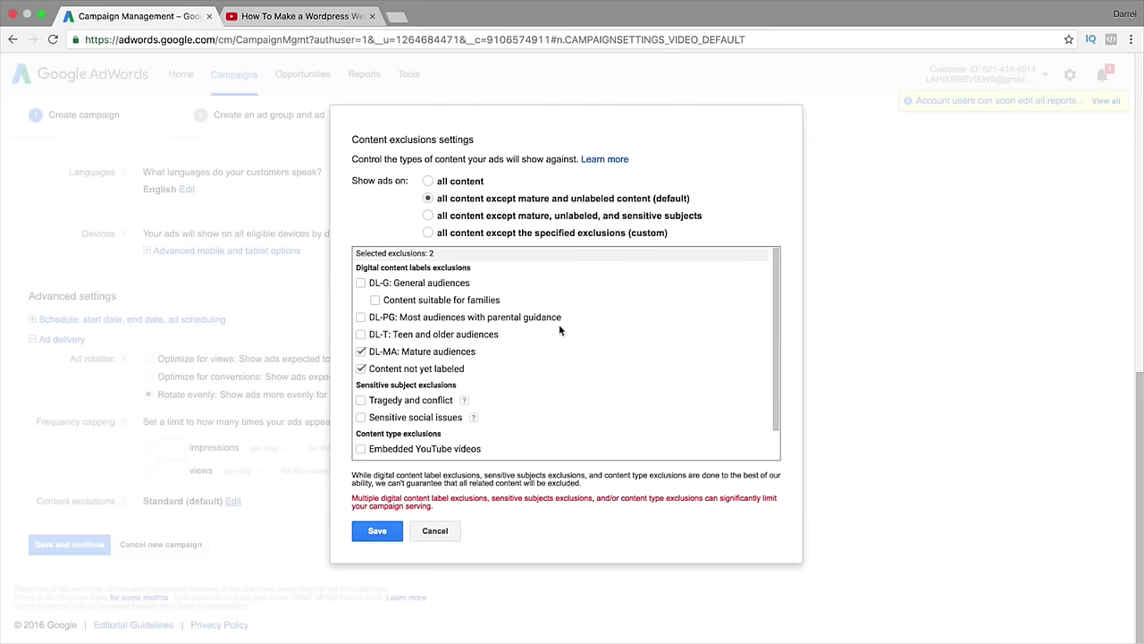
{"action": "left_click_drag", "start_coordinate": [485, 358], "coordinate": [382, 354]}
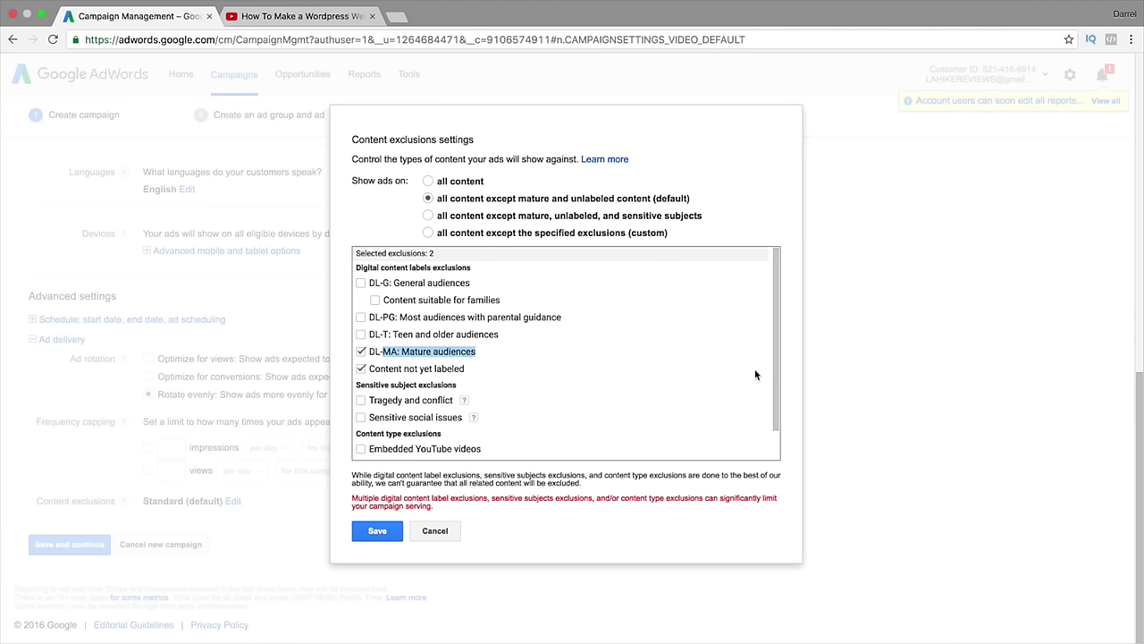
{"action": "left_click", "coordinate": [434, 531]}
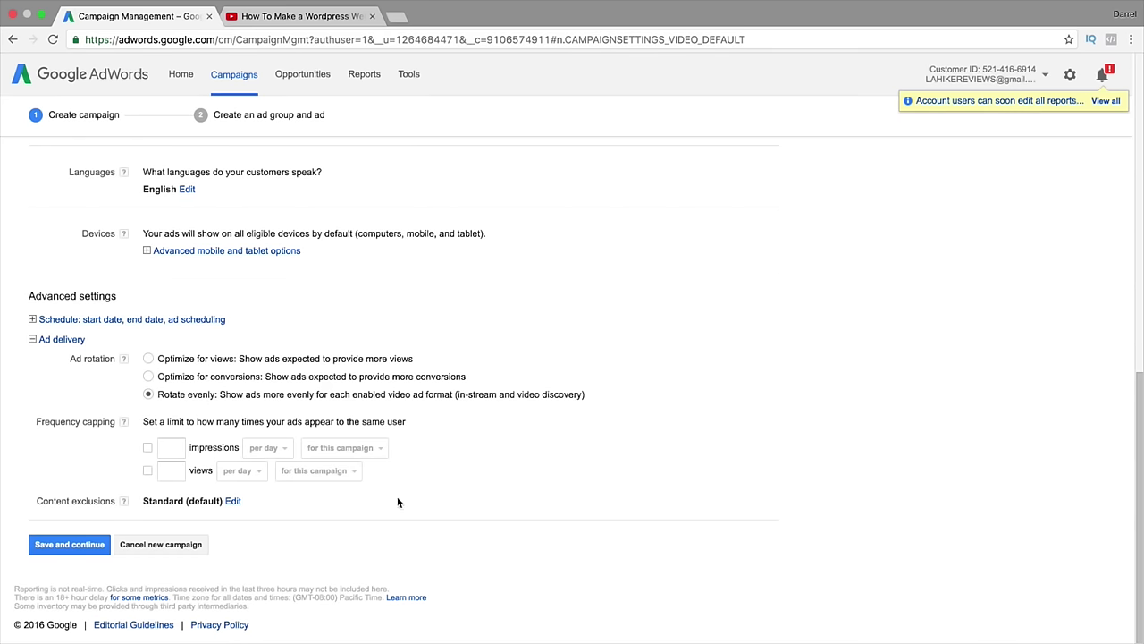
Save the campaign settings and continue to the ad group step
{"action": "left_click", "coordinate": [89, 546]}
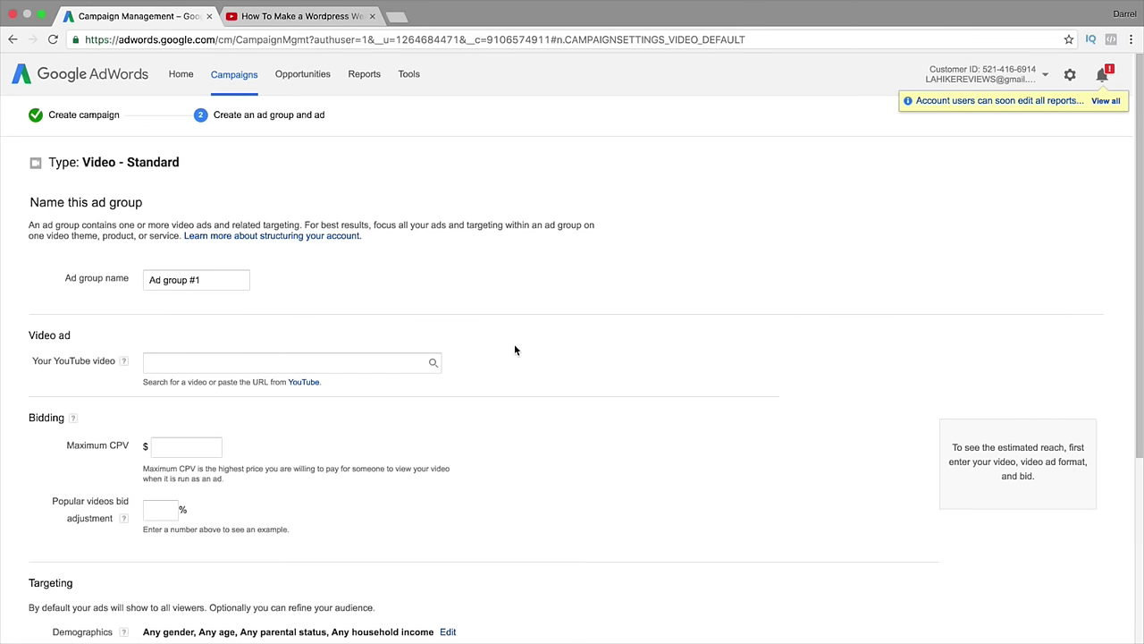
{"action": "scroll", "coordinate": [514, 349], "scroll_direction": "down", "scroll_amount": 4}
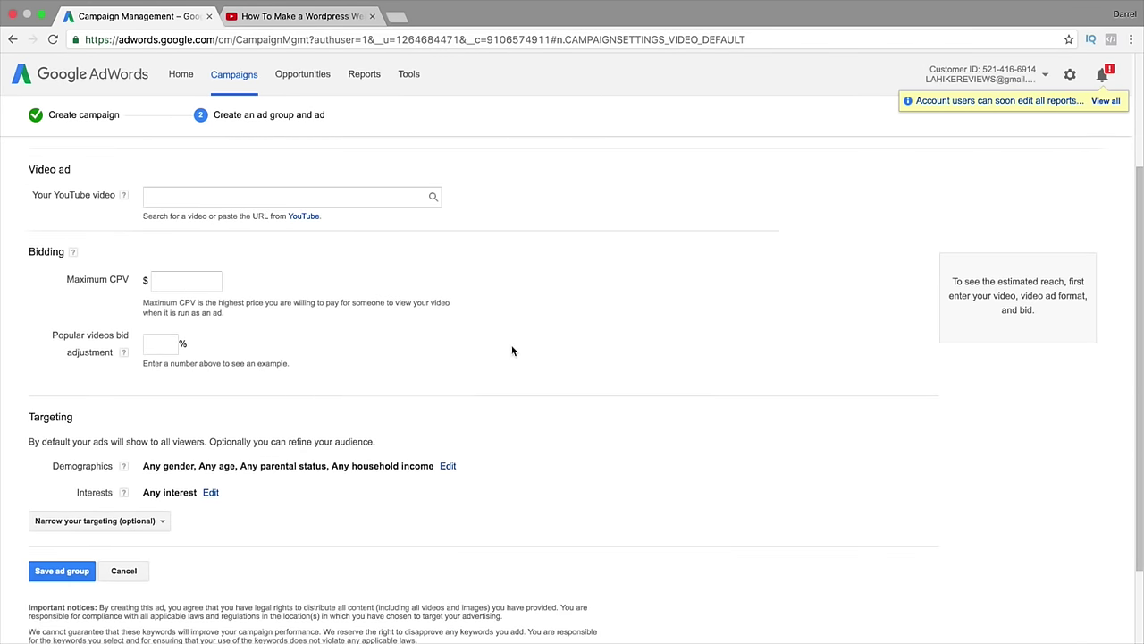
{"action": "scroll", "coordinate": [512, 348], "scroll_direction": "up", "scroll_amount": 3}
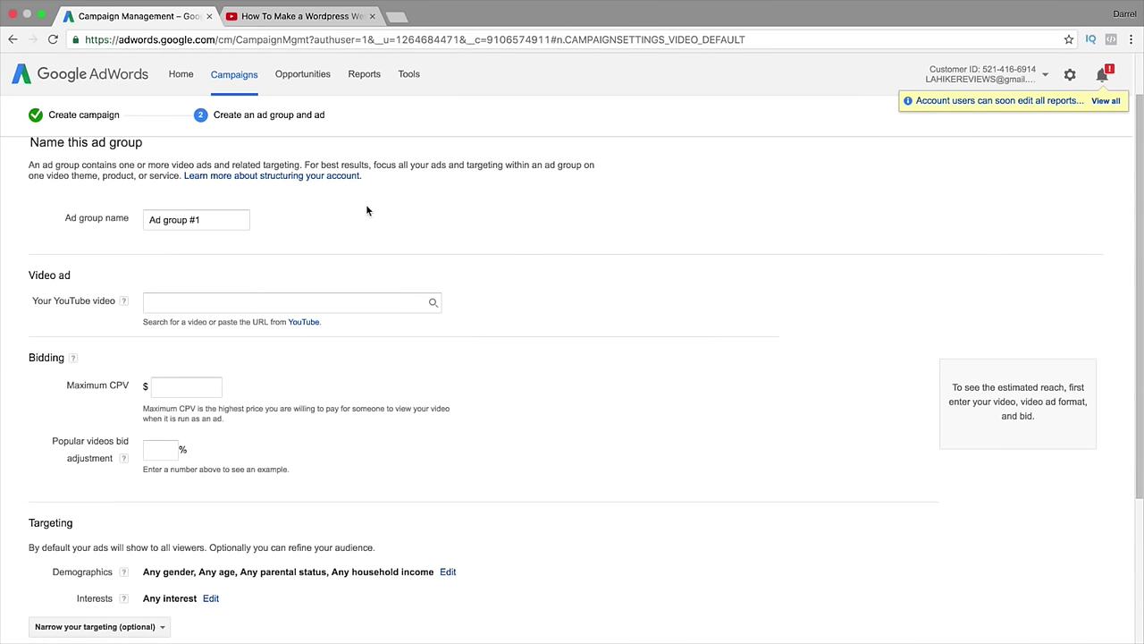
Replace the default ad group name with 'divi theme'
{"action": "left_click", "coordinate": [216, 222]}
{"action": "key", "text": "super+a"}
{"action": "type", "text": "divi theme"}
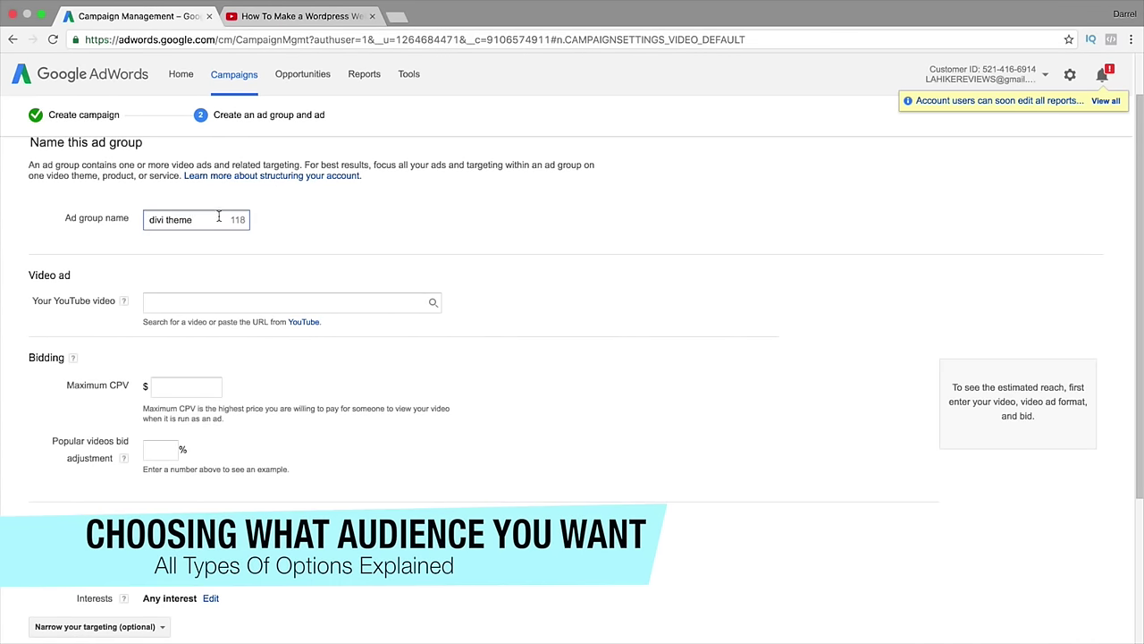
{"action": "left_click", "coordinate": [224, 304]}
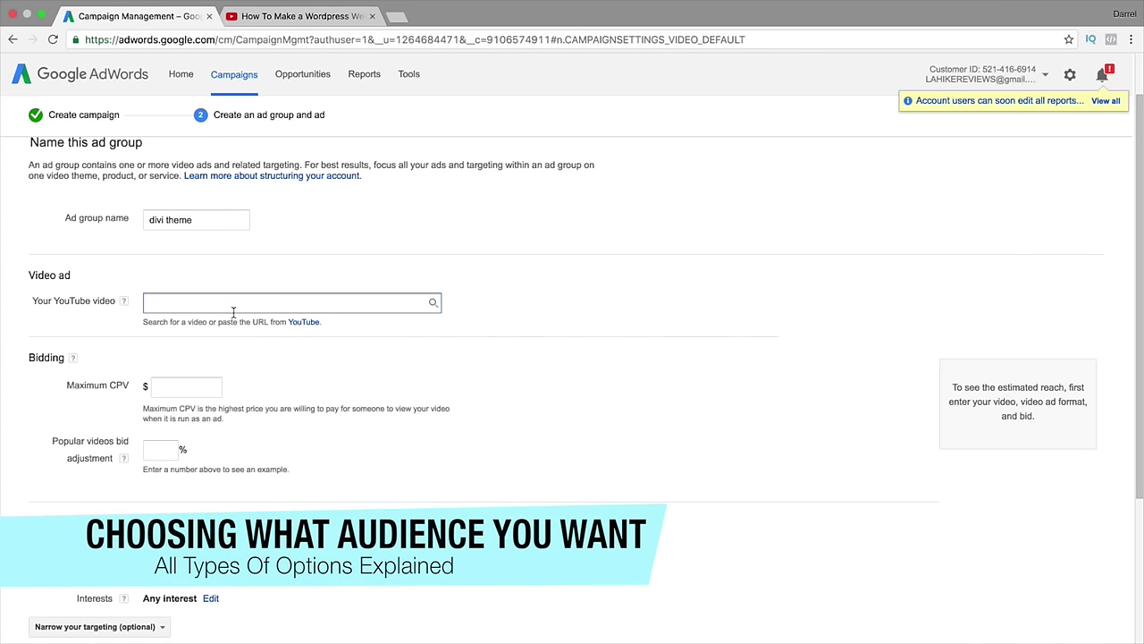
Copy the Wordpress tutorial video's web address from the YouTube tab
{"action": "left_click", "coordinate": [308, 16]}
{"action": "triple_click", "coordinate": [275, 42]}
{"action": "right_click", "coordinate": [268, 42]}
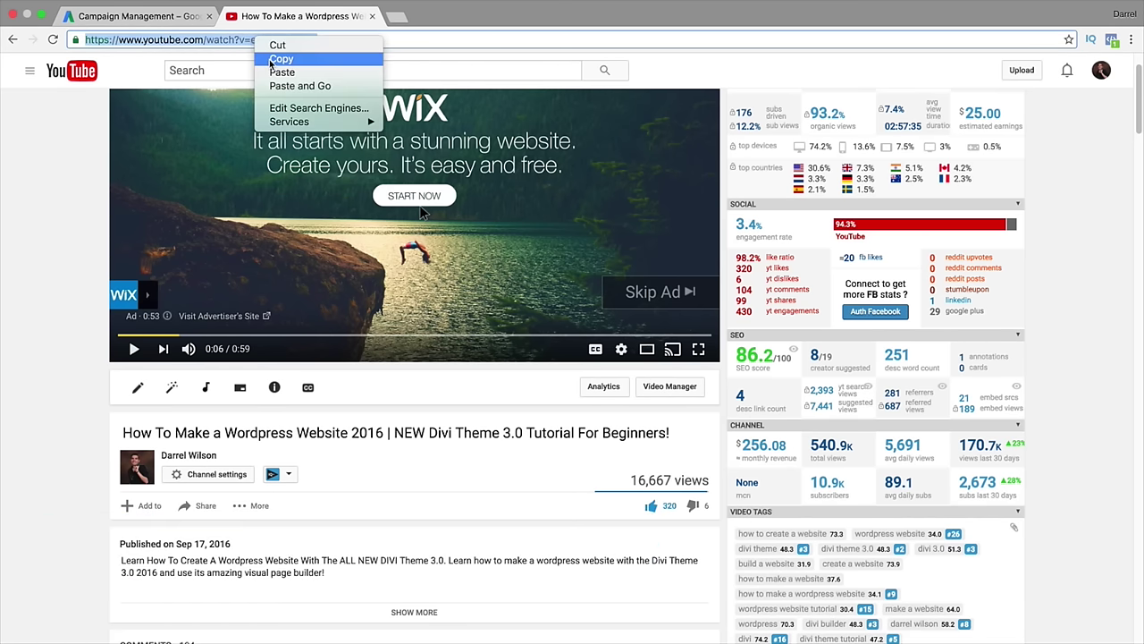
{"action": "left_click", "coordinate": [281, 59]}
Paste the video address into 'Your YouTube video' in AdWords, then go back to the YouTube tab
{"action": "left_click", "coordinate": [153, 16]}
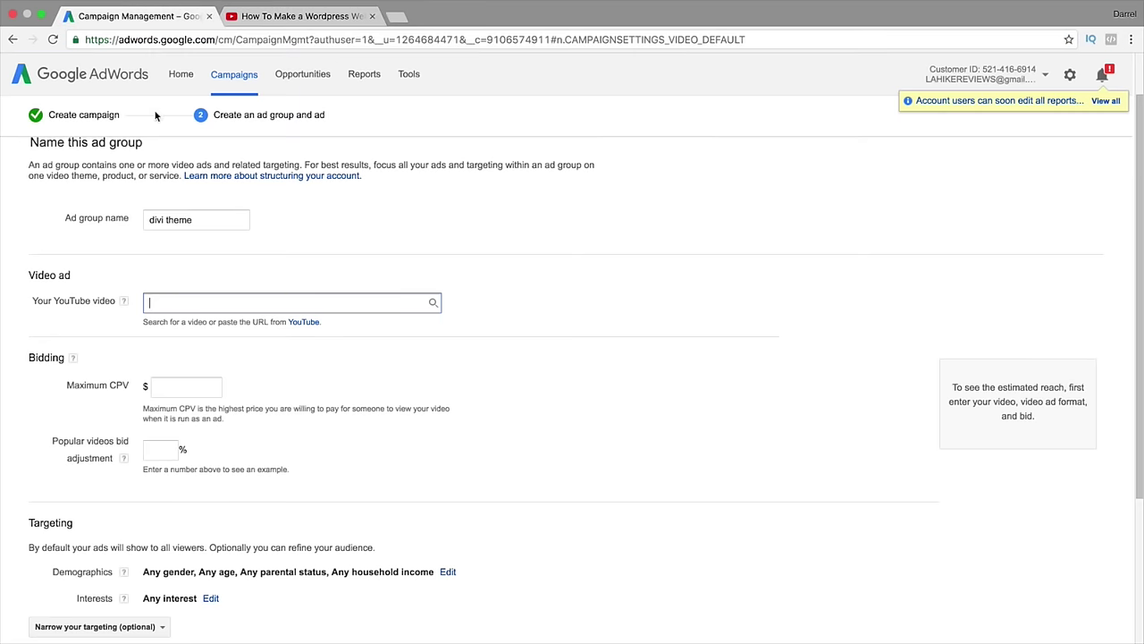
{"action": "right_click", "coordinate": [166, 303]}
{"action": "left_click", "coordinate": [200, 371]}
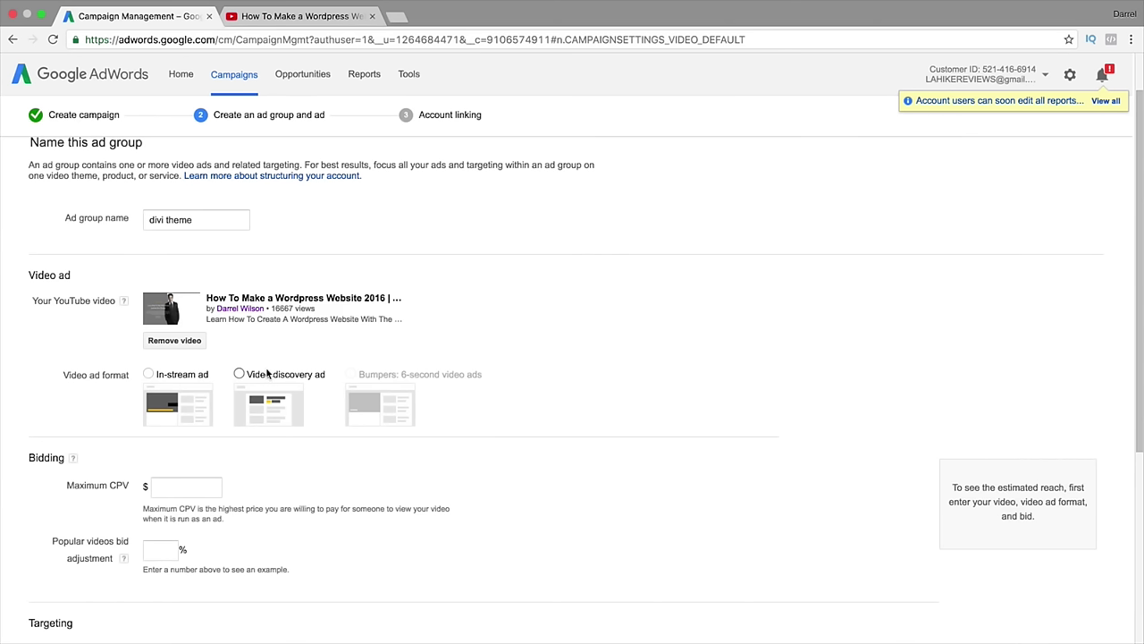
{"action": "left_click", "coordinate": [270, 16]}
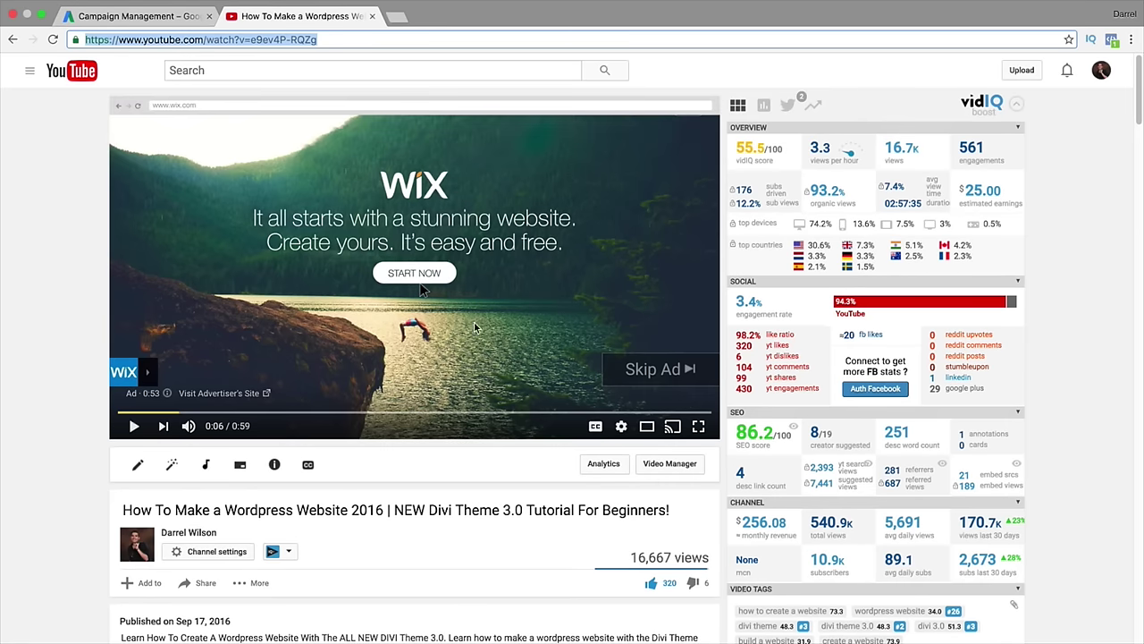
Play the Wix ad and look over the YouTube page, then go back to the AdWords ad group form
{"action": "left_click", "coordinate": [454, 314]}
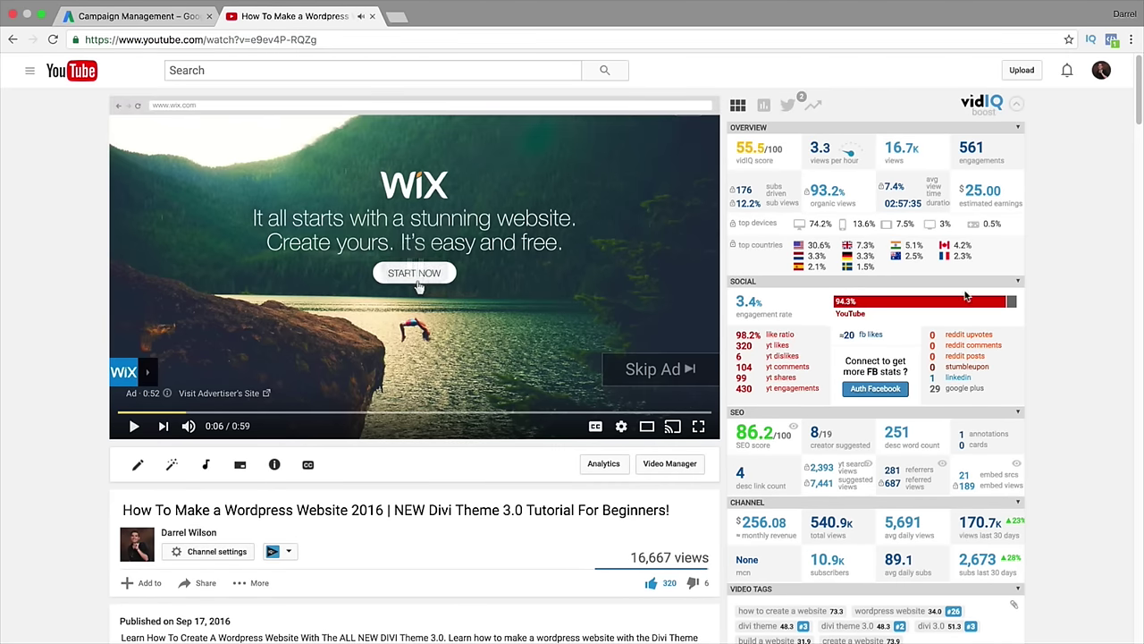
{"action": "scroll", "coordinate": [968, 295], "scroll_direction": "down", "scroll_amount": 15}
{"action": "scroll", "coordinate": [969, 295], "scroll_direction": "down", "scroll_amount": 10}
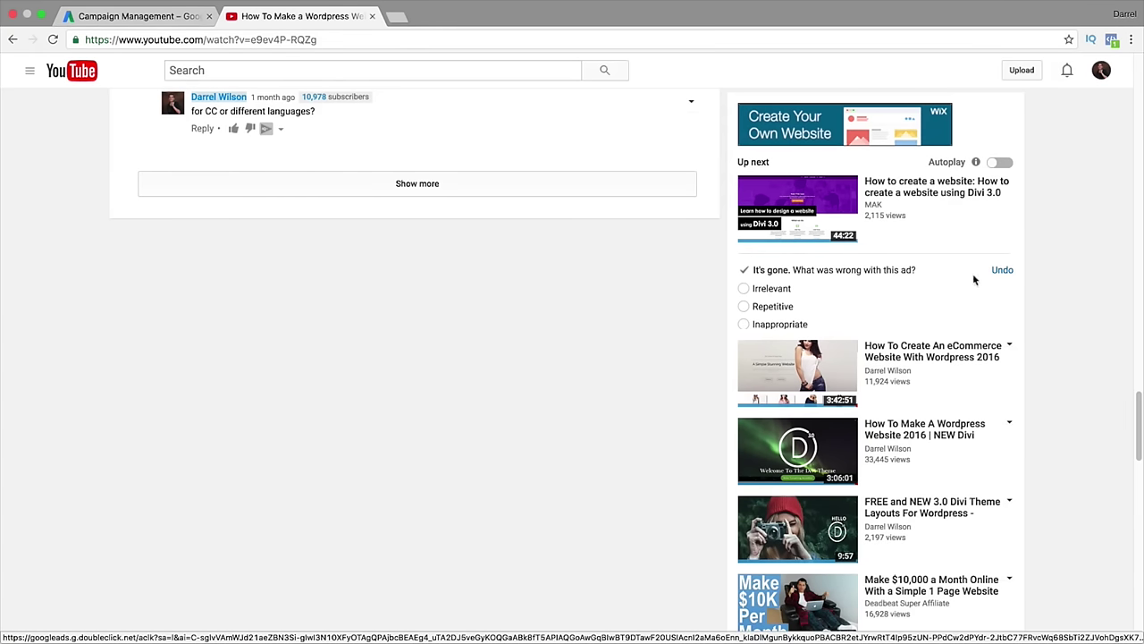
{"action": "left_click", "coordinate": [135, 16]}
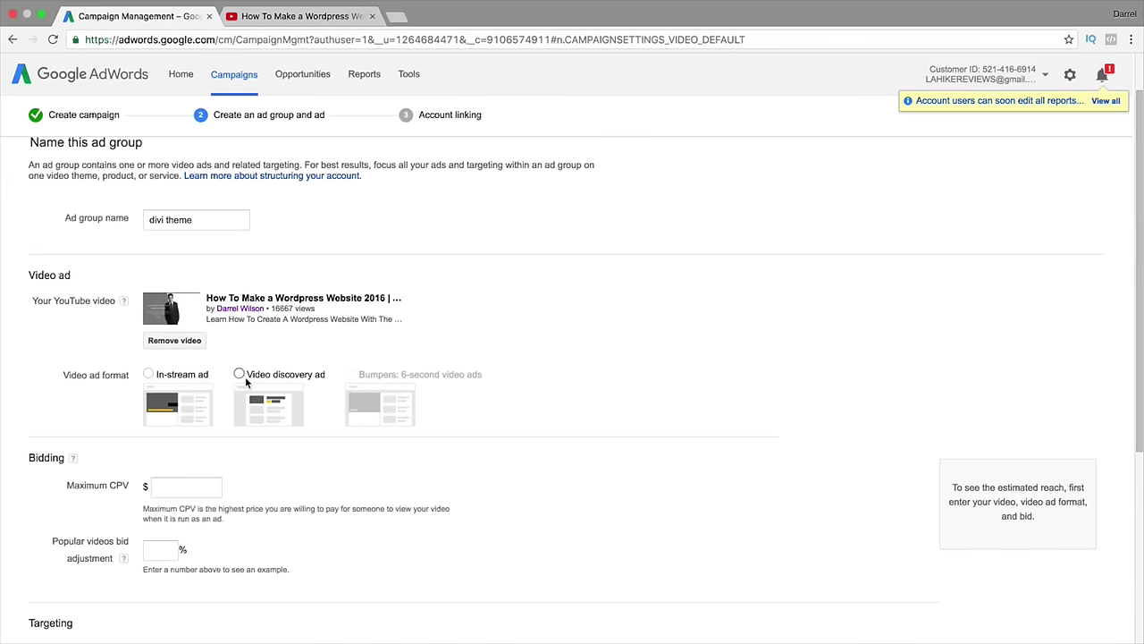
{"action": "left_click", "coordinate": [148, 374]}
{"action": "scroll", "coordinate": [179, 384], "scroll_direction": "down", "scroll_amount": 4}
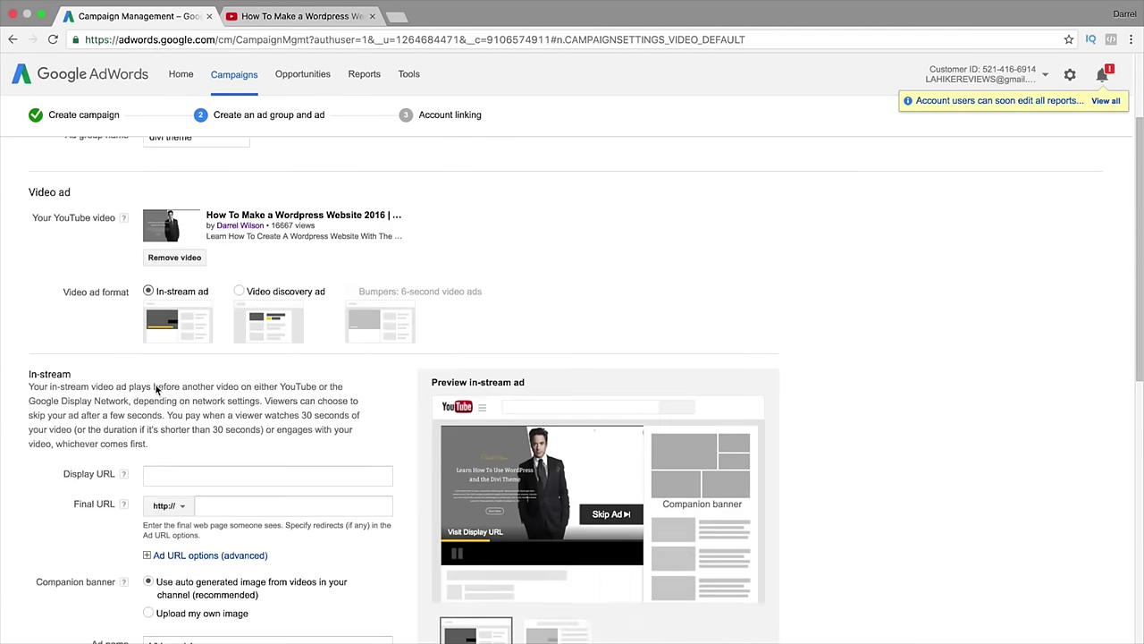
{"action": "left_click", "coordinate": [202, 402]}
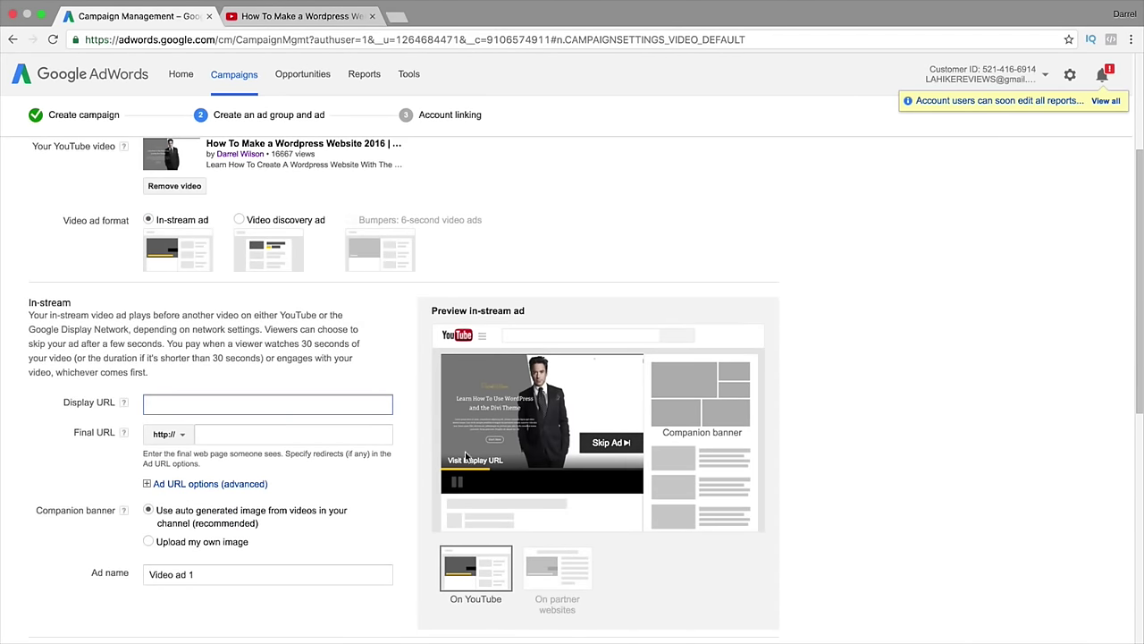
{"action": "scroll", "coordinate": [493, 458], "scroll_direction": "down", "scroll_amount": 1}
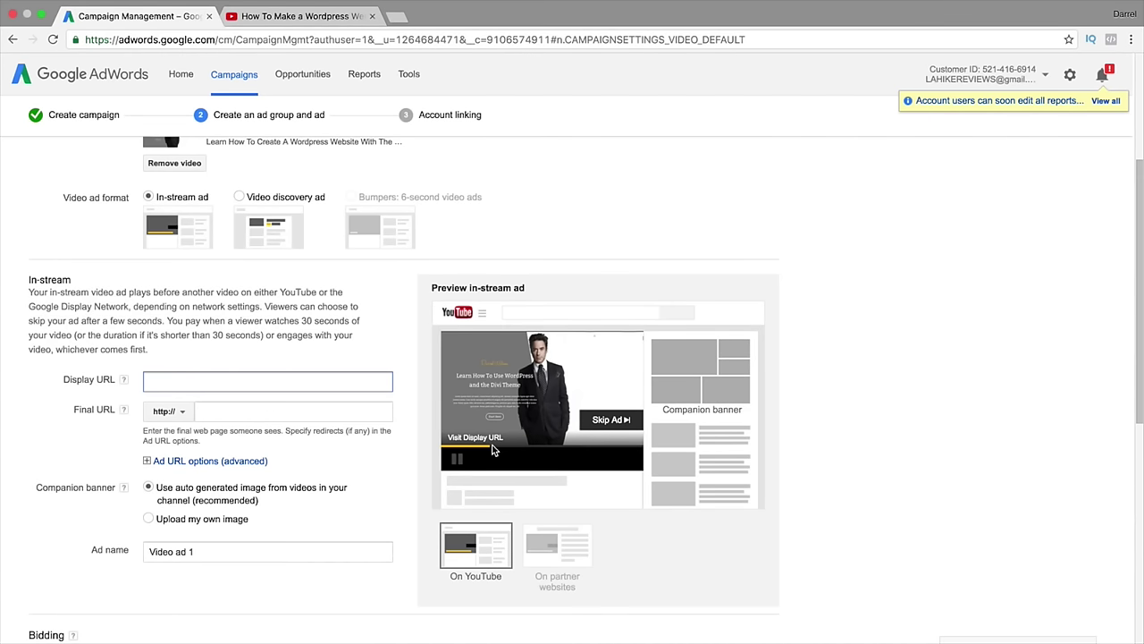
{"action": "type", "text": "www.darrelwilson.com/ecommerce"}
{"action": "key", "text": "Tab"}
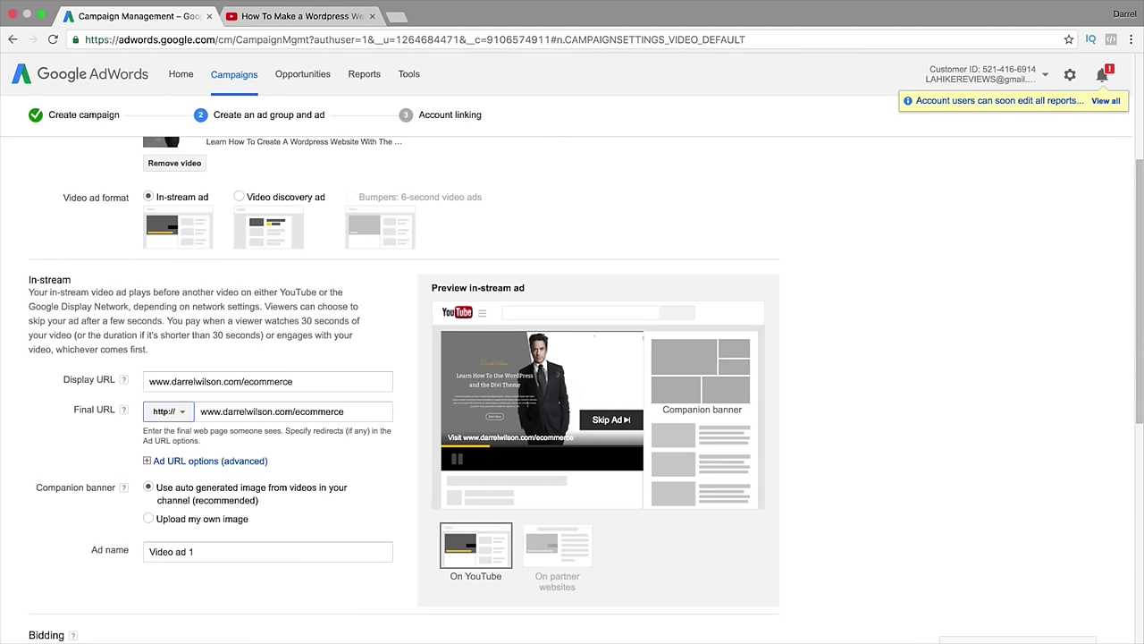
Replace the auto-filled final URL with the pasted YouTube video link
{"action": "triple_click", "coordinate": [308, 412]}
{"action": "key", "text": "BackSpace"}
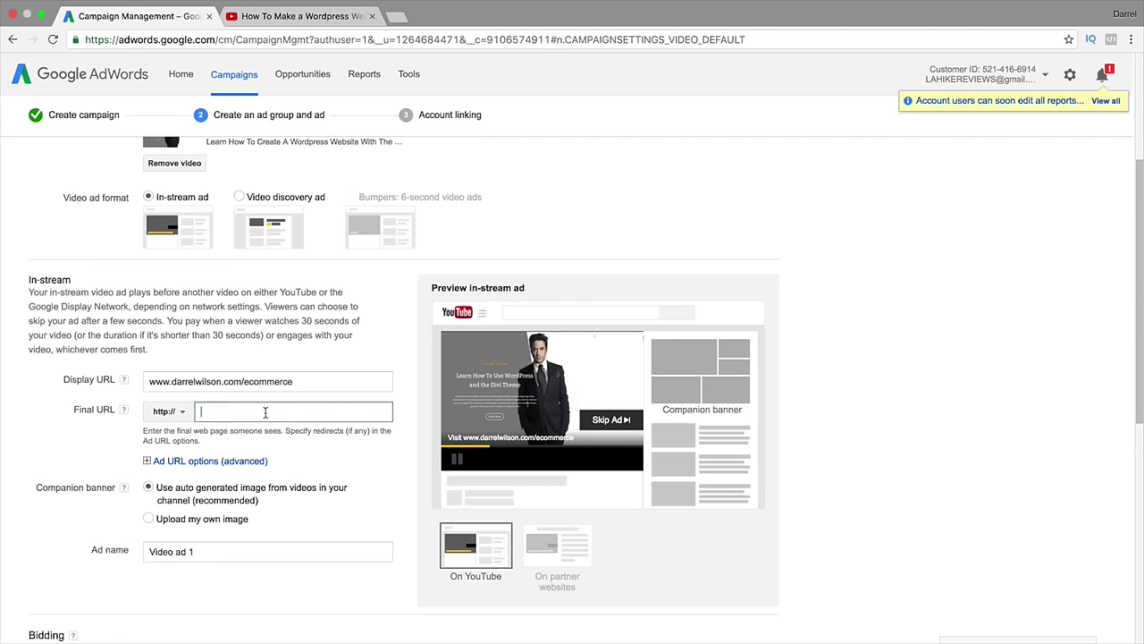
{"action": "right_click", "coordinate": [266, 412]}
{"action": "left_click", "coordinate": [288, 479]}
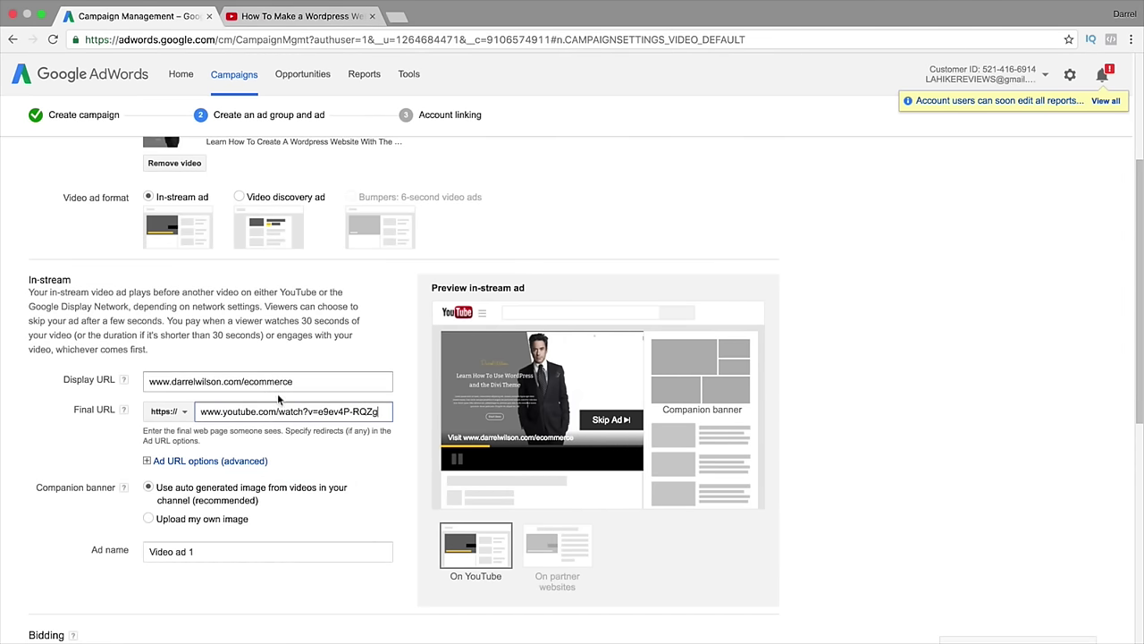
{"action": "scroll", "coordinate": [273, 412], "scroll_direction": "down", "scroll_amount": 2}
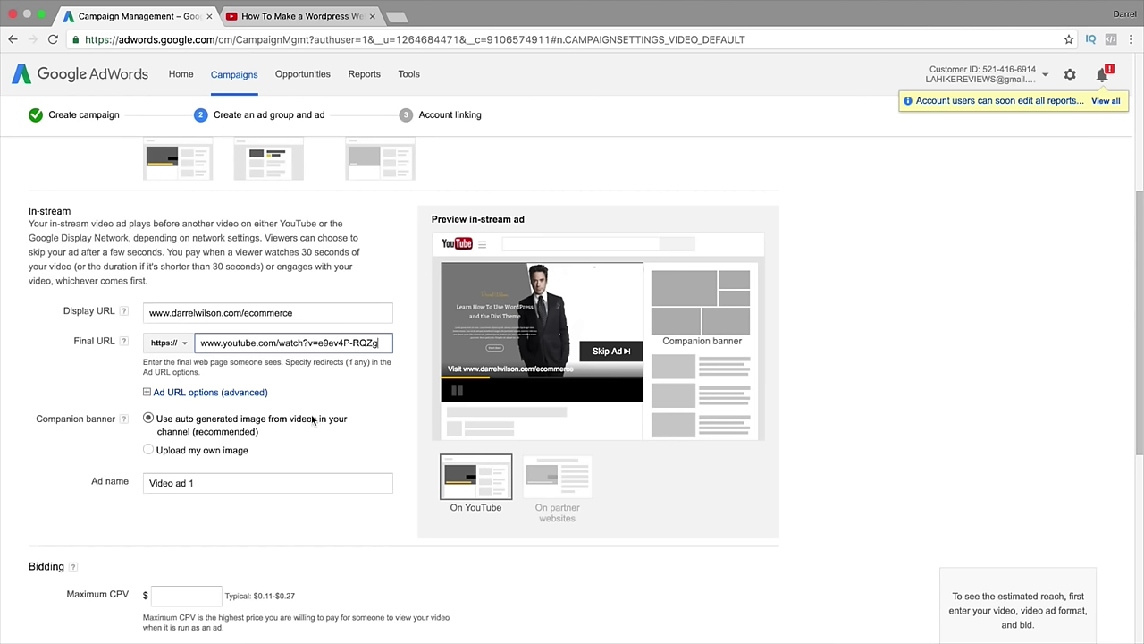
Try 'Upload my own image' for the companion banner, then go back to the auto-generated banner
{"action": "left_click", "coordinate": [148, 450]}
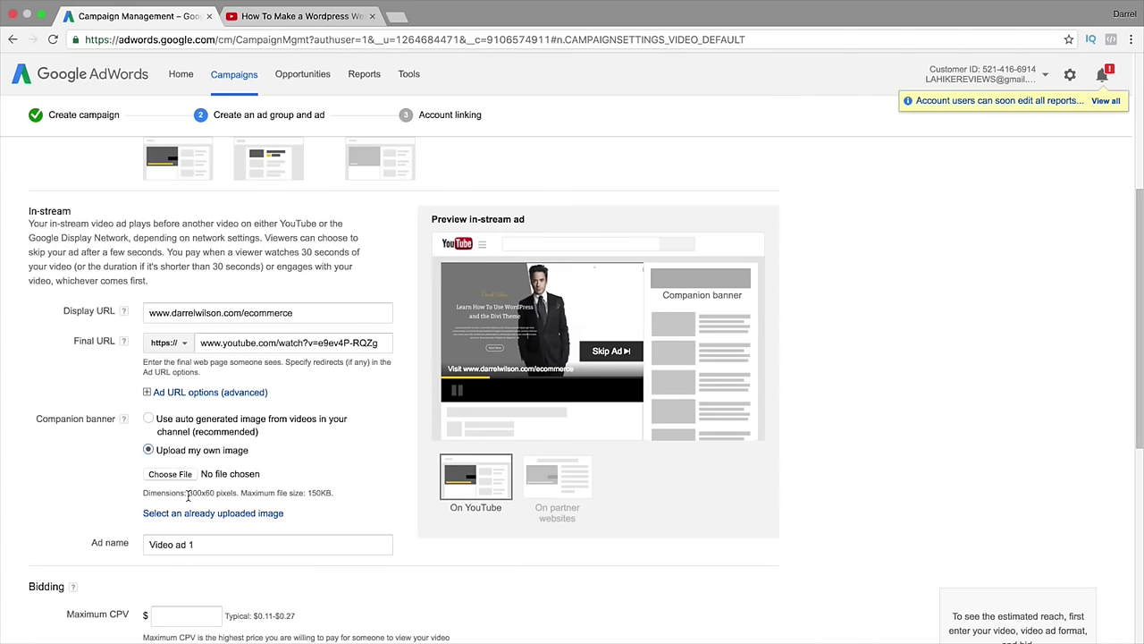
{"action": "left_click", "coordinate": [161, 436]}
{"action": "scroll", "coordinate": [224, 396], "scroll_direction": "down", "scroll_amount": 2}
Name the in-stream ad 'wordpress tutorial'
{"action": "left_click_drag", "start_coordinate": [223, 388], "coordinate": [64, 393]}
{"action": "mouse_move", "coordinate": [534, 390]}
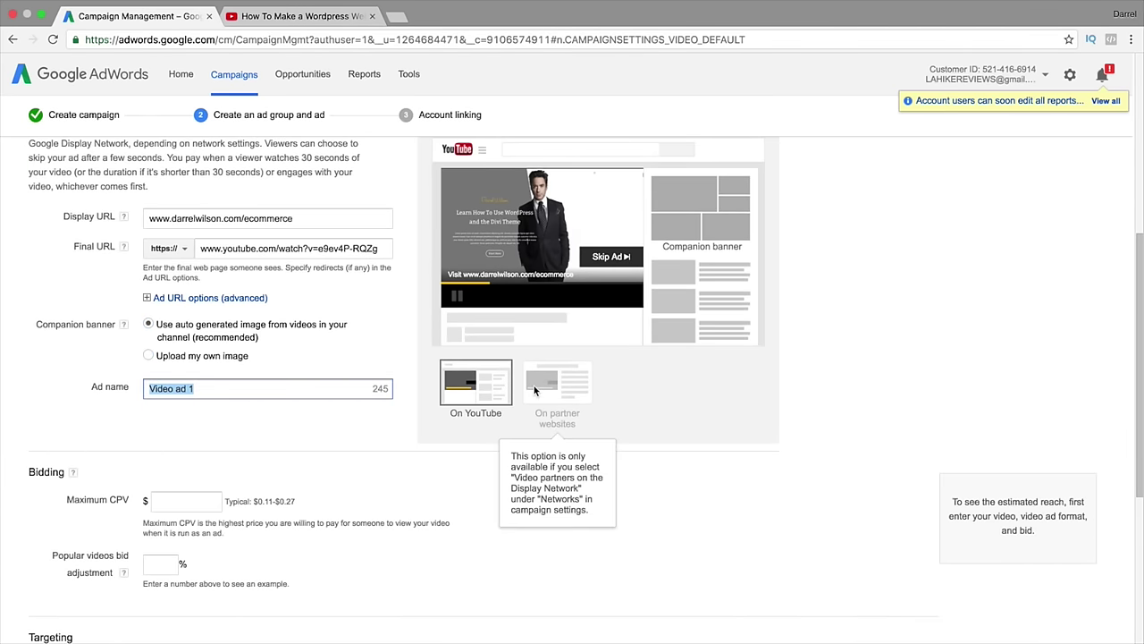
{"action": "type", "text": "wordpress tutpor"}
{"action": "key", "text": "BackSpace"}
{"action": "key", "text": "BackSpace"}
{"action": "key", "text": "BackSpace"}
{"action": "key", "text": "BackSpace"}
{"action": "type", "text": "torial"}
{"action": "key", "text": "Tab"}
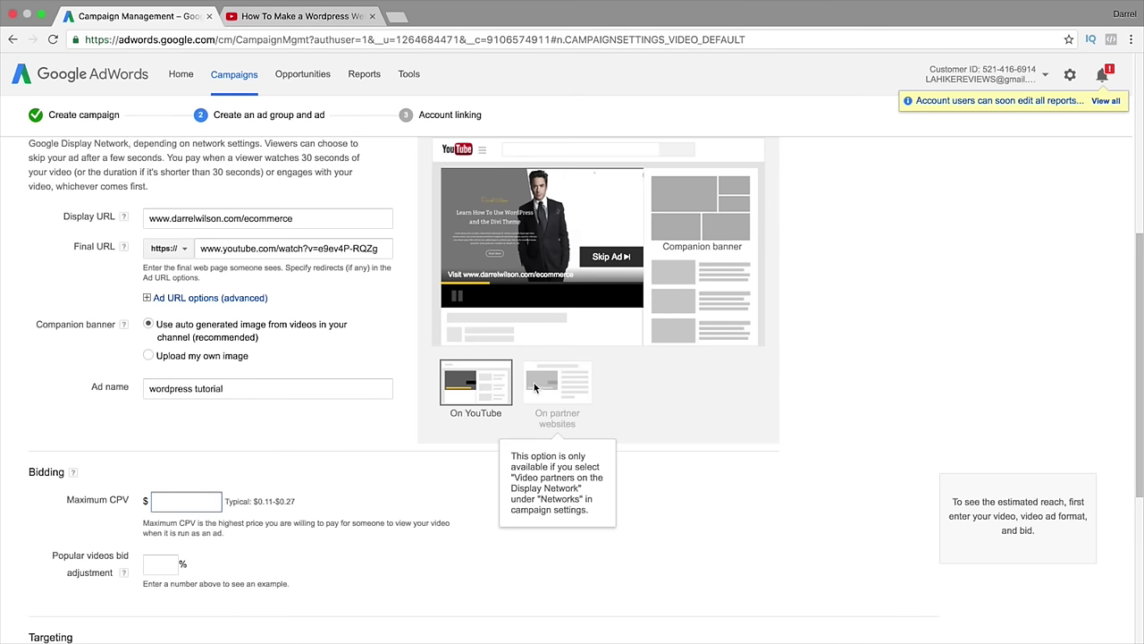
{"action": "scroll", "coordinate": [534, 383], "scroll_direction": "down", "scroll_amount": 2}
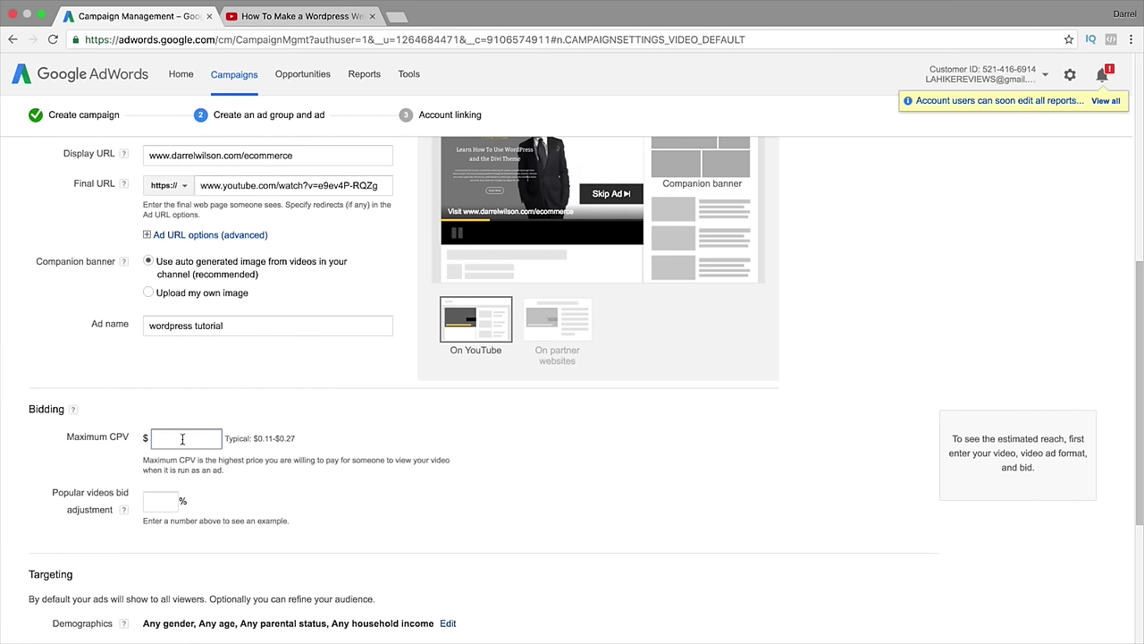
Enter 0.10 as Maximum CPV and try a 10% popular videos bid adjustment, then clear it
{"action": "type", "text": "0.10"}
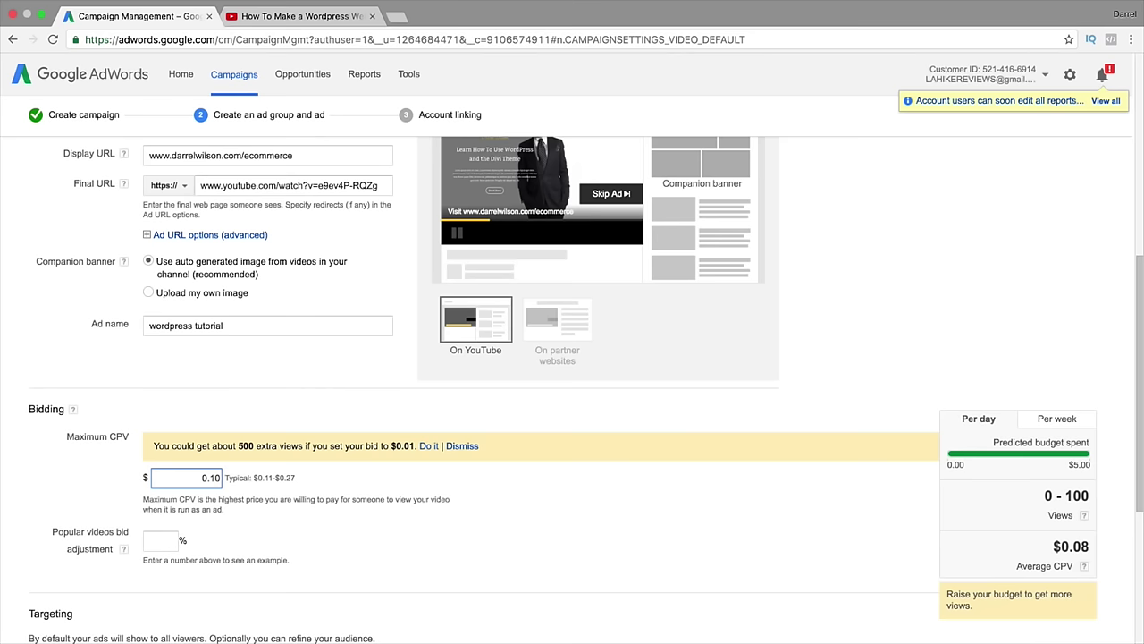
{"action": "scroll", "coordinate": [139, 256], "scroll_direction": "down", "scroll_amount": 5}
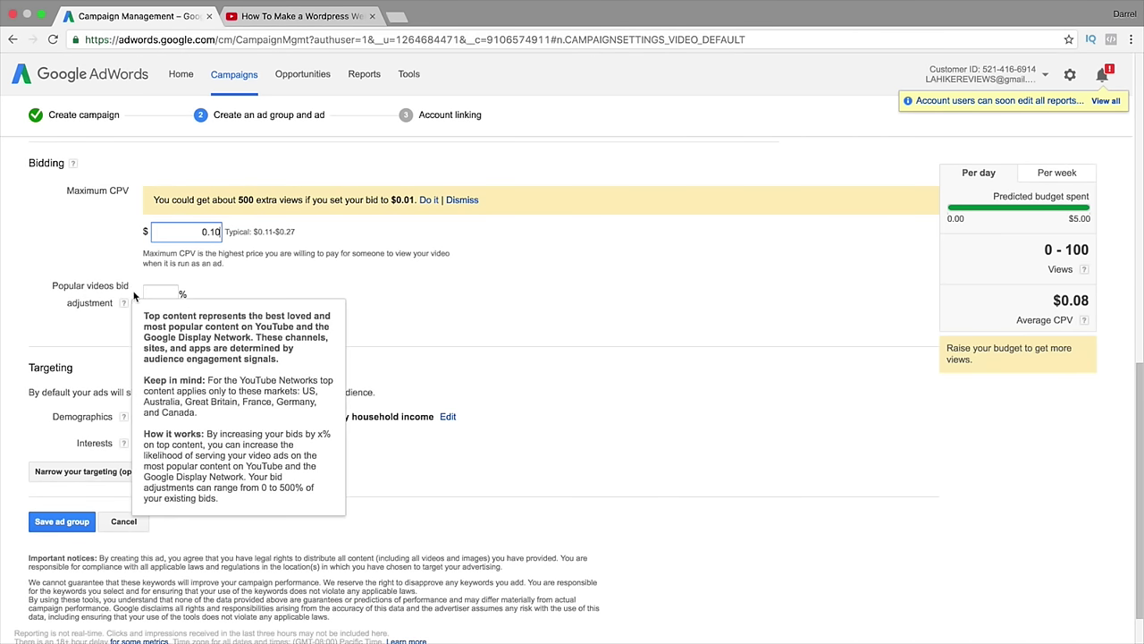
{"action": "left_click", "coordinate": [169, 295]}
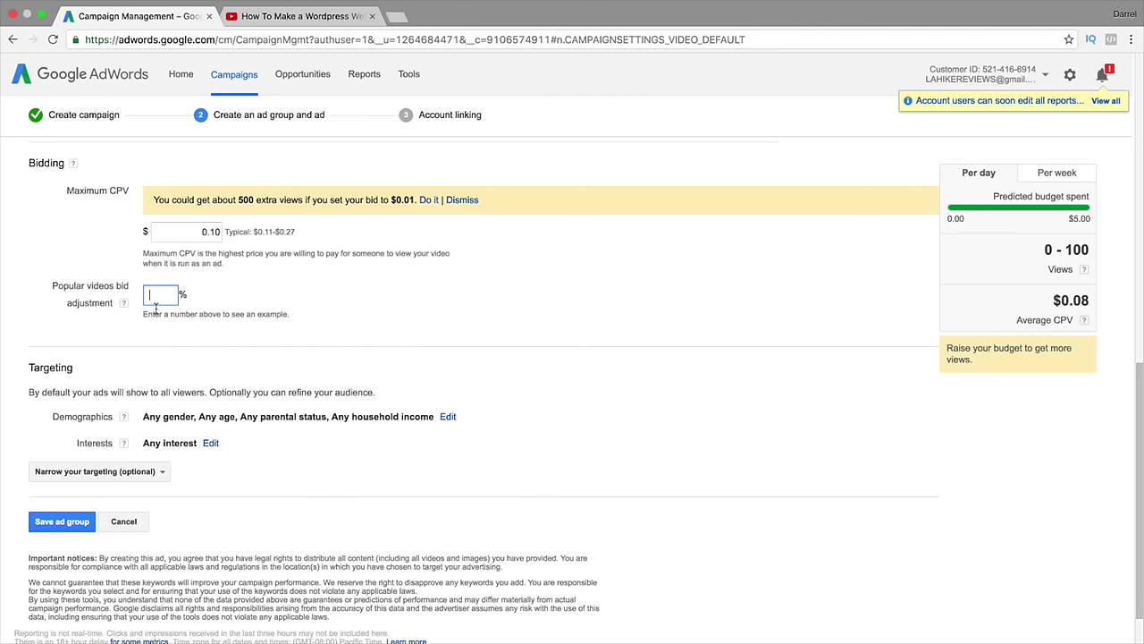
{"action": "type", "text": "10"}
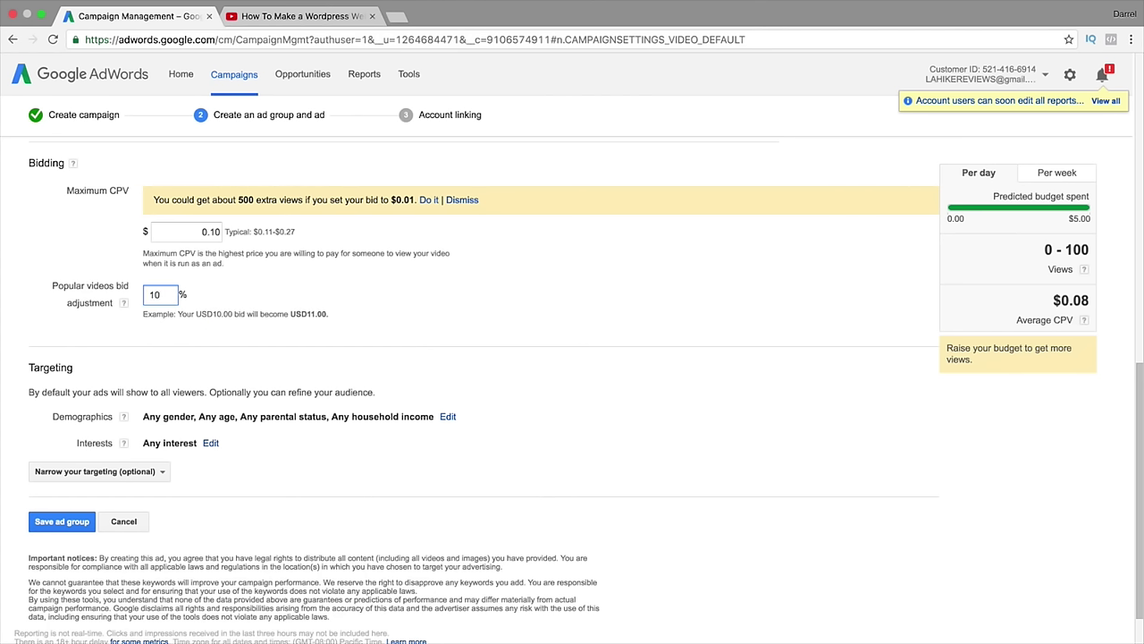
{"action": "left_click_drag", "start_coordinate": [178, 314], "coordinate": [336, 312]}
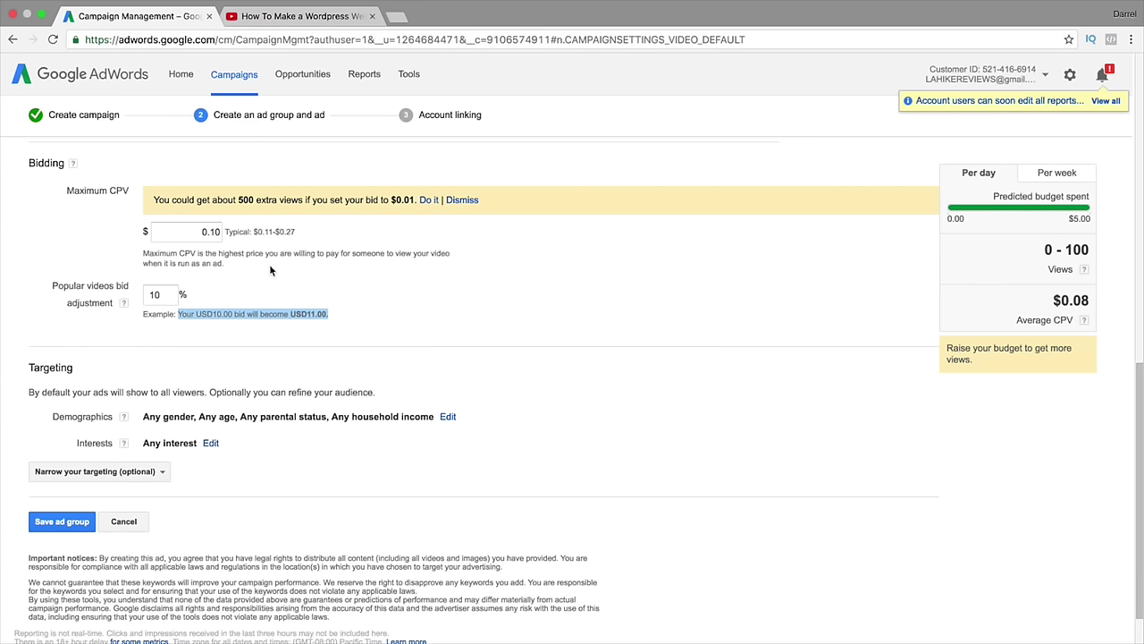
{"action": "double_click", "coordinate": [165, 296]}
{"action": "key", "text": "BackSpace"}
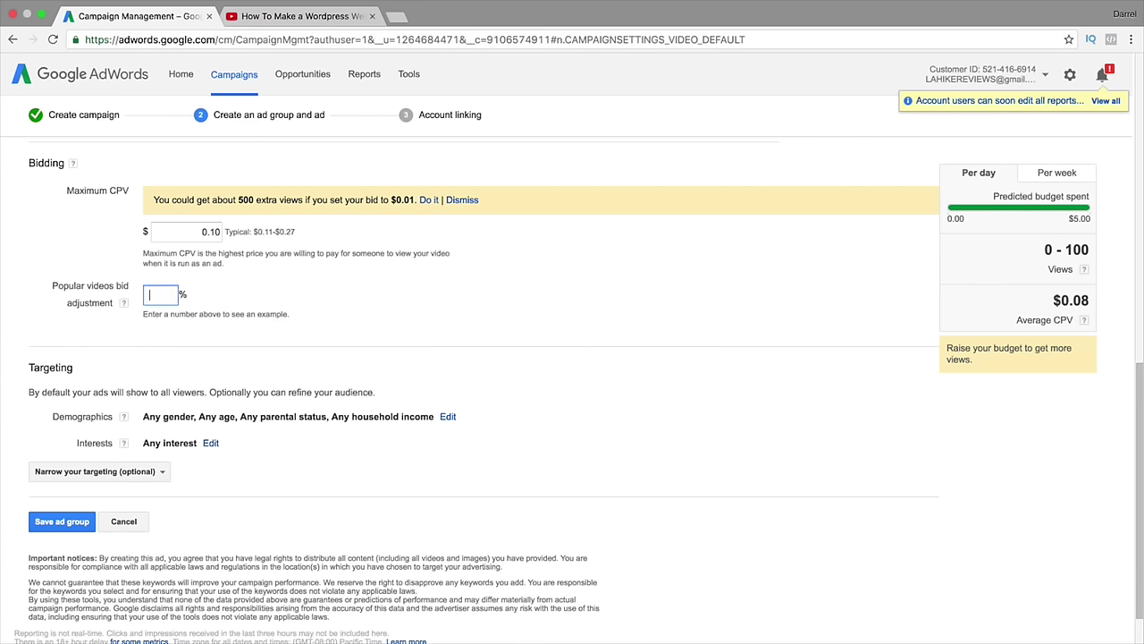
{"action": "left_click", "coordinate": [211, 310]}
{"action": "scroll", "coordinate": [250, 326], "scroll_direction": "down", "scroll_amount": 2}
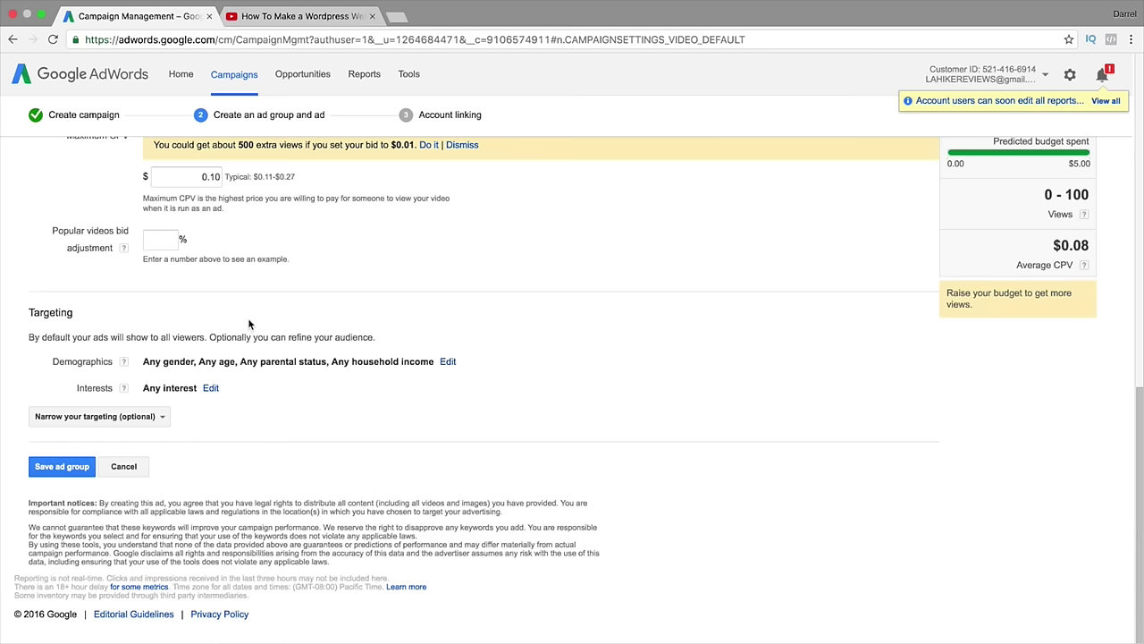
{"action": "left_click", "coordinate": [449, 362]}
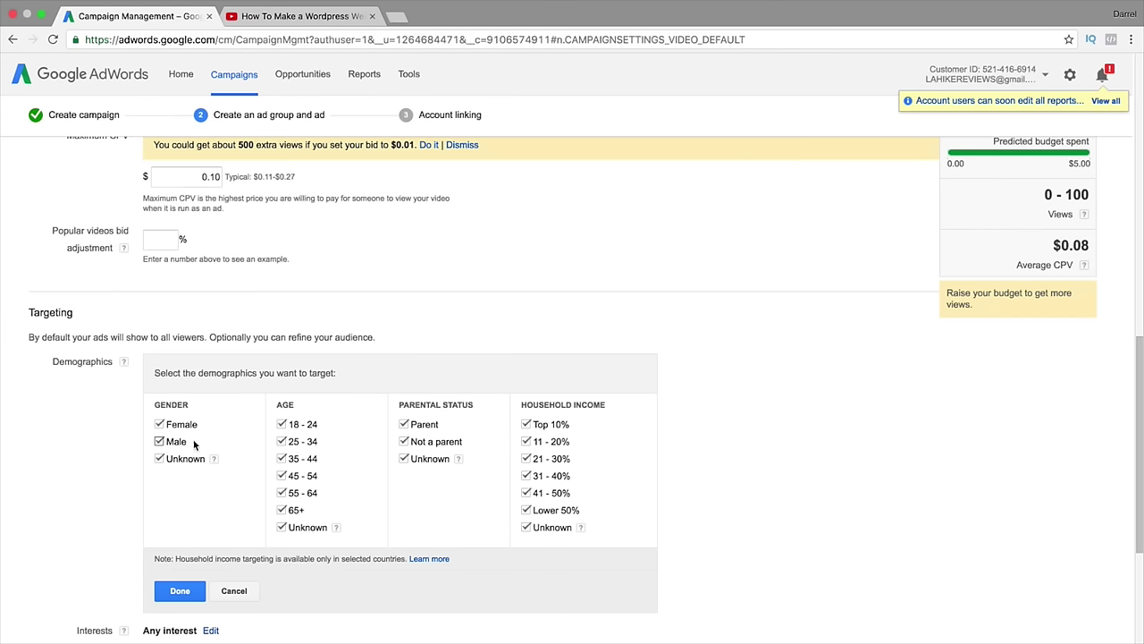
{"action": "left_click", "coordinate": [159, 442]}
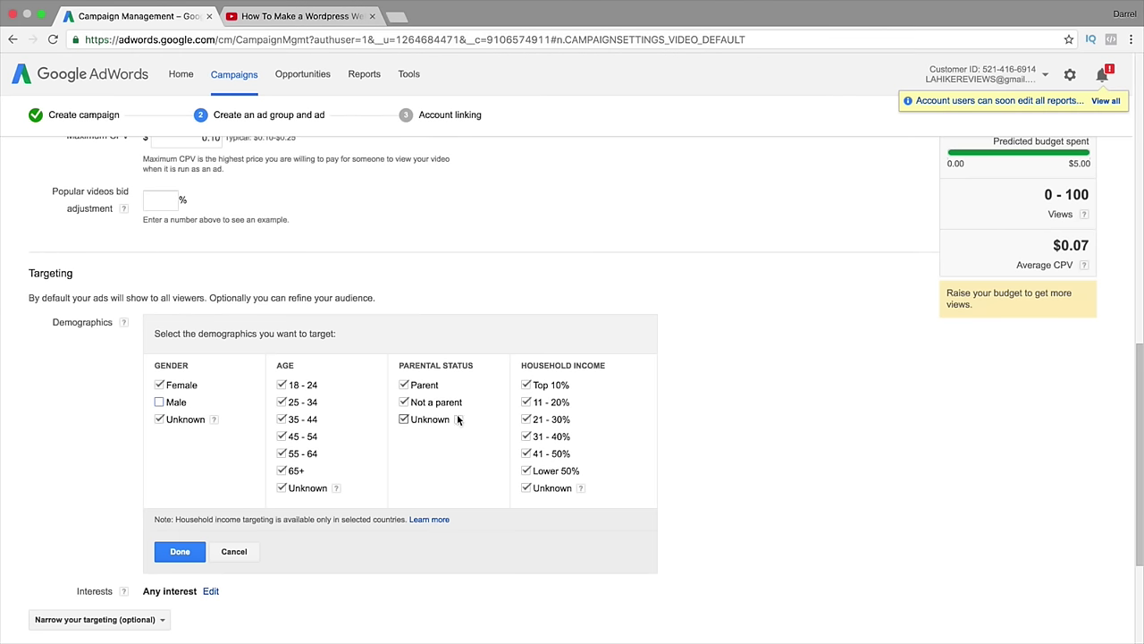
{"action": "mouse_move", "coordinate": [458, 421]}
{"action": "left_click", "coordinate": [248, 551]}
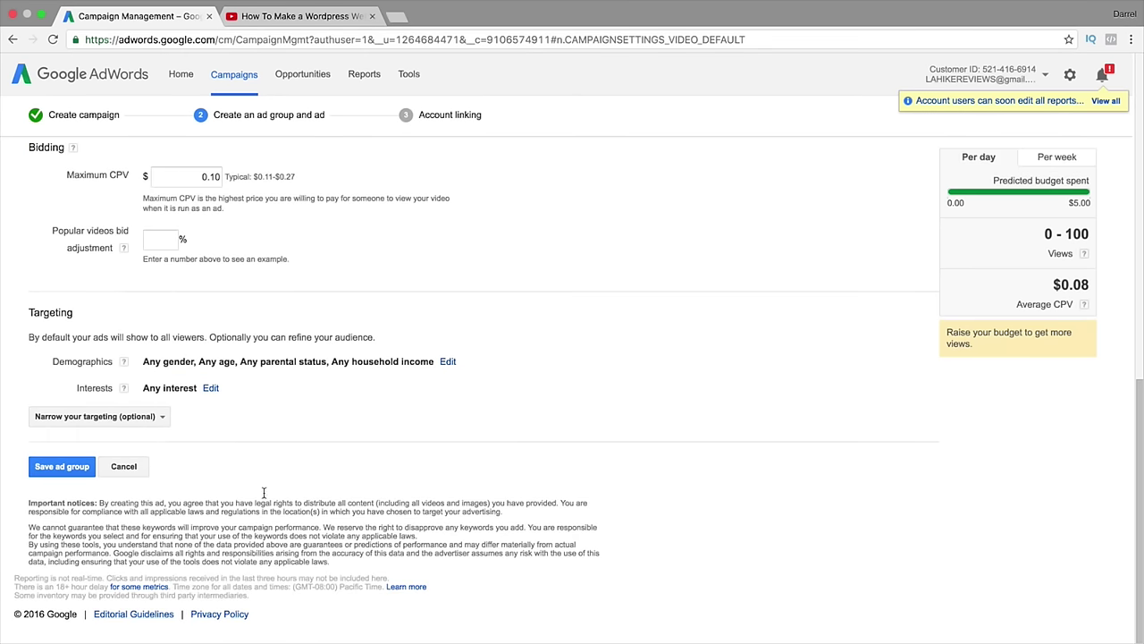
Open the Interests targeting editor and scroll through the Affinity audiences (reach) list
{"action": "left_click", "coordinate": [211, 390]}
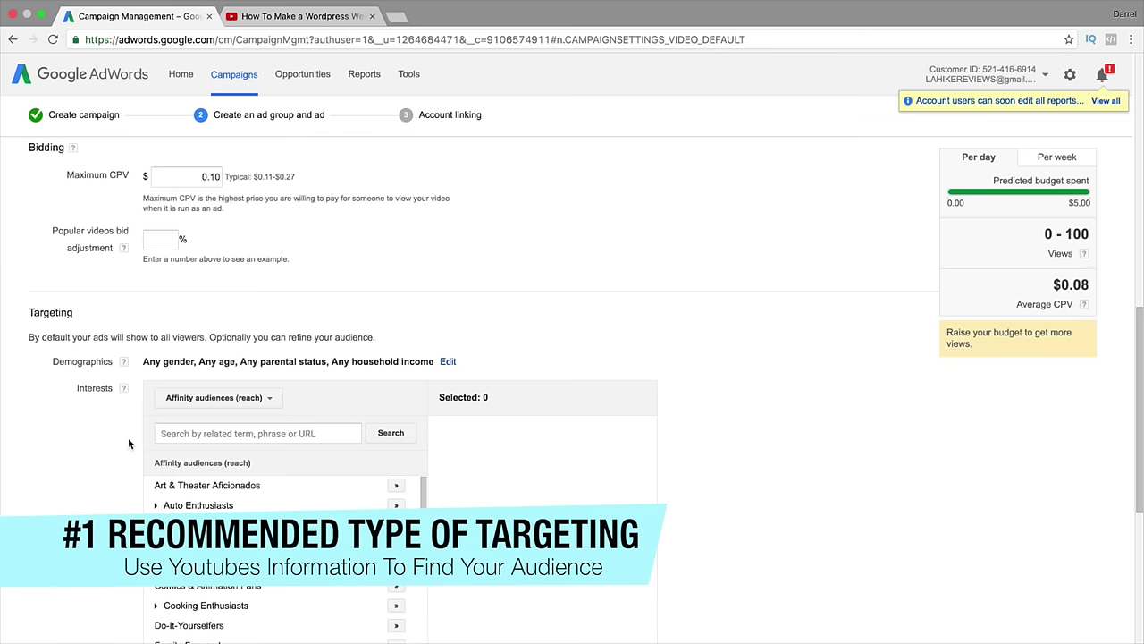
{"action": "scroll", "coordinate": [143, 435], "scroll_direction": "down", "scroll_amount": 1}
{"action": "scroll", "coordinate": [286, 386], "scroll_direction": "down", "scroll_amount": 1}
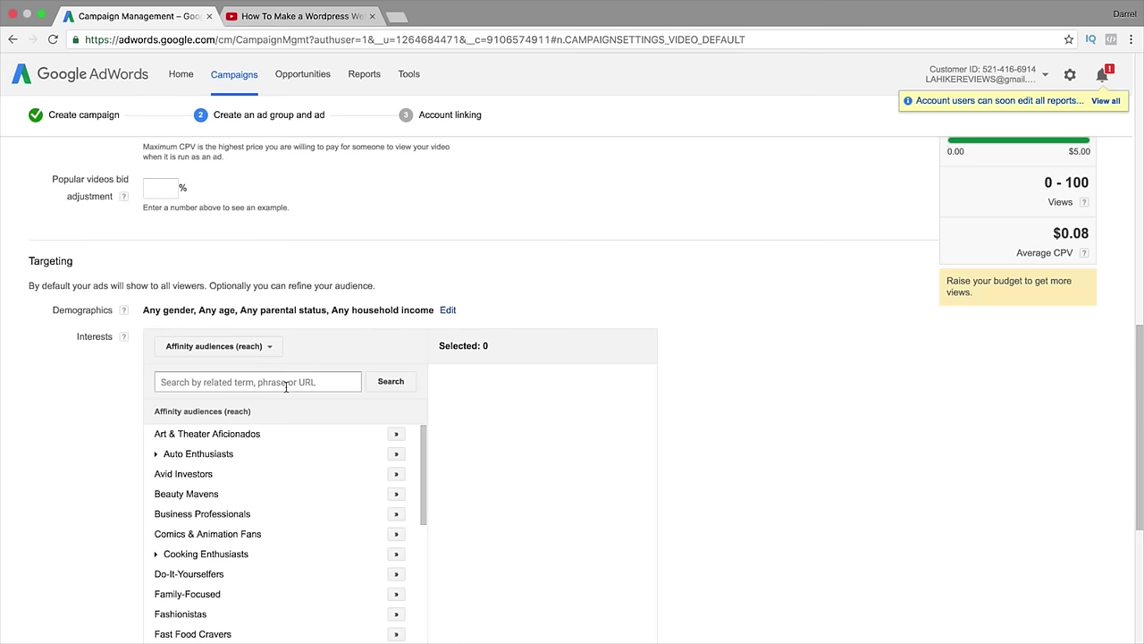
{"action": "scroll", "coordinate": [103, 385], "scroll_direction": "down", "scroll_amount": 3}
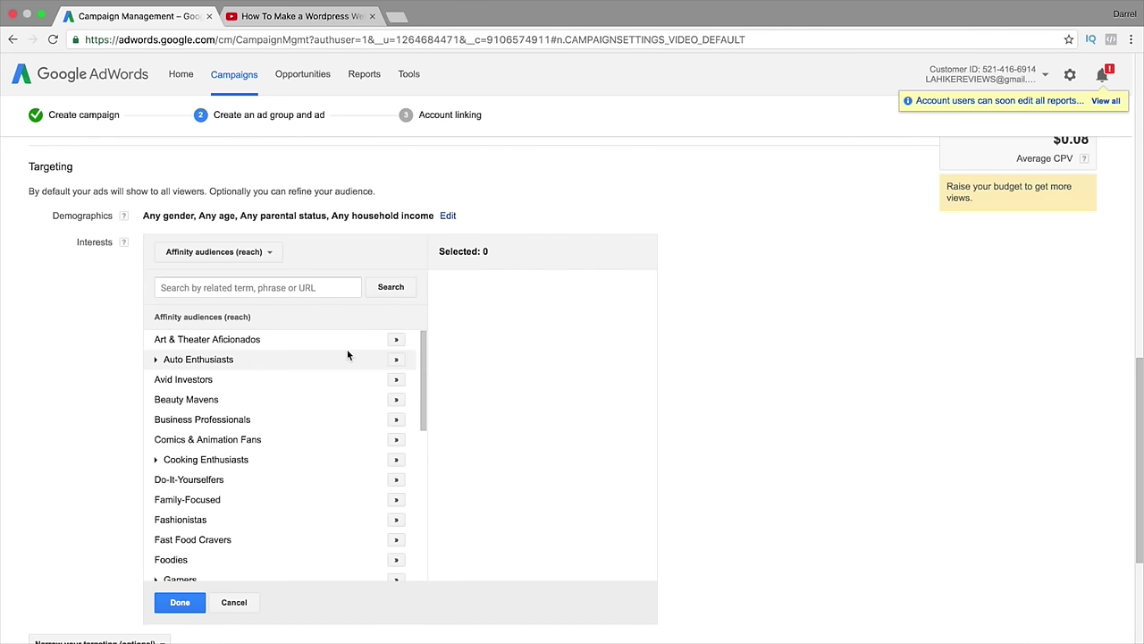
Open Google Analytics in a new tab through a Google search for 'google analytics'
{"action": "left_click", "coordinate": [396, 16]}
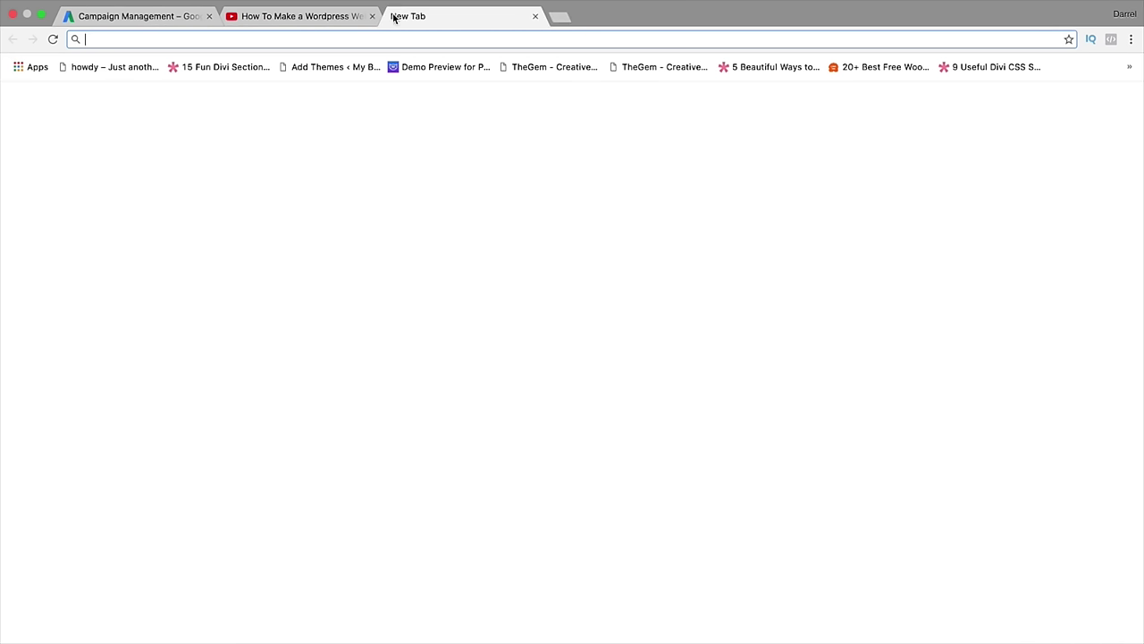
{"action": "type", "text": "google.com"}
{"action": "key", "text": "Return"}
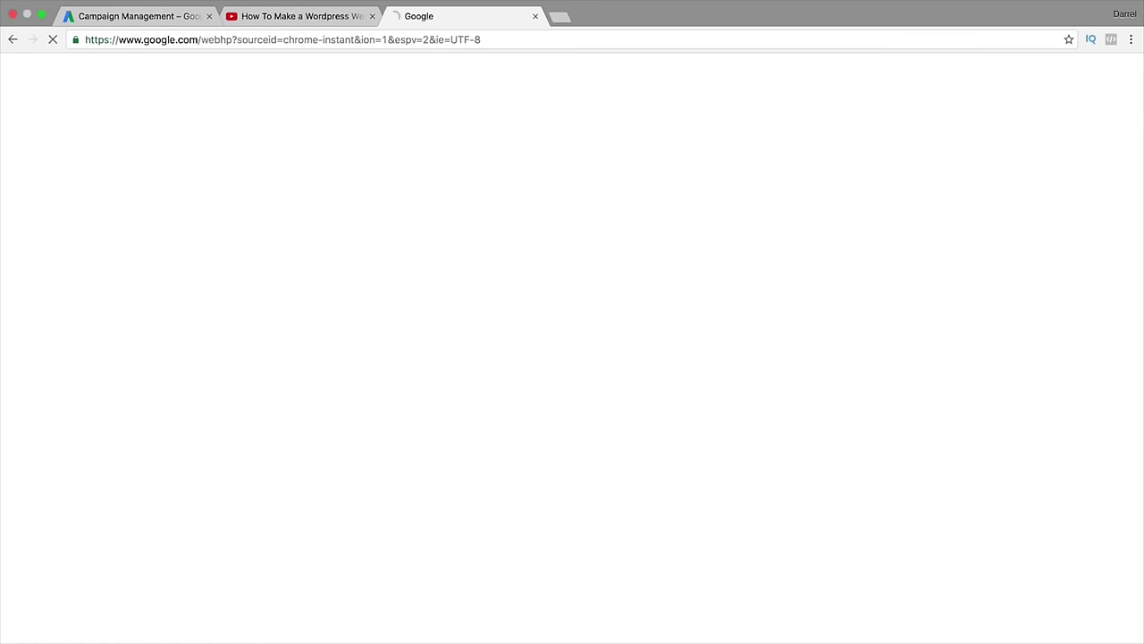
{"action": "type", "text": "google analytics"}
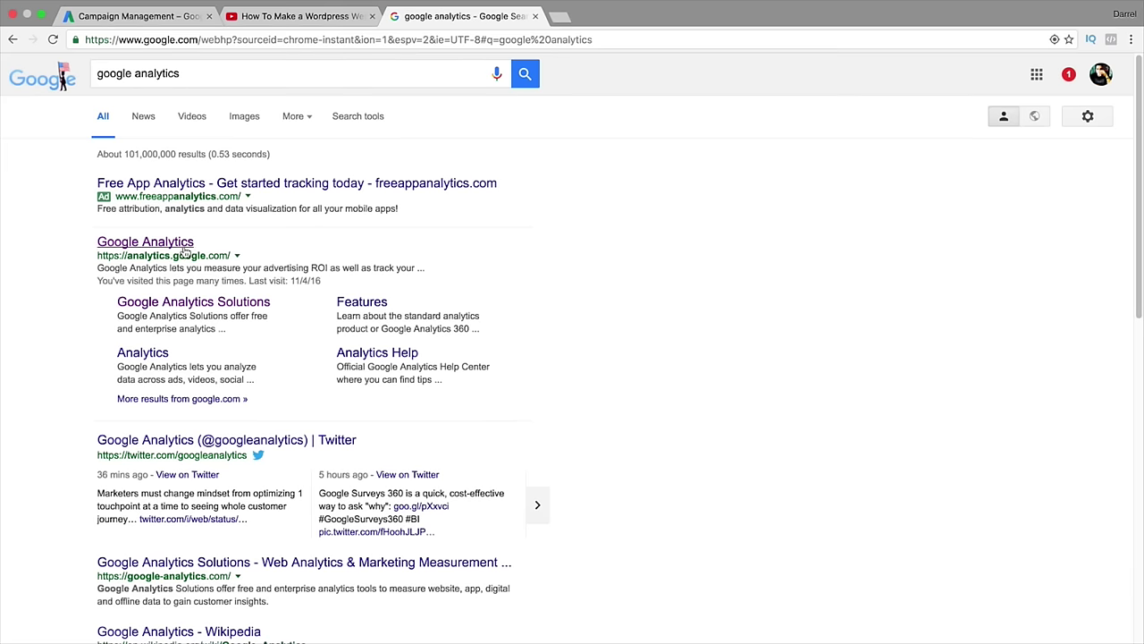
{"action": "left_click", "coordinate": [183, 251]}
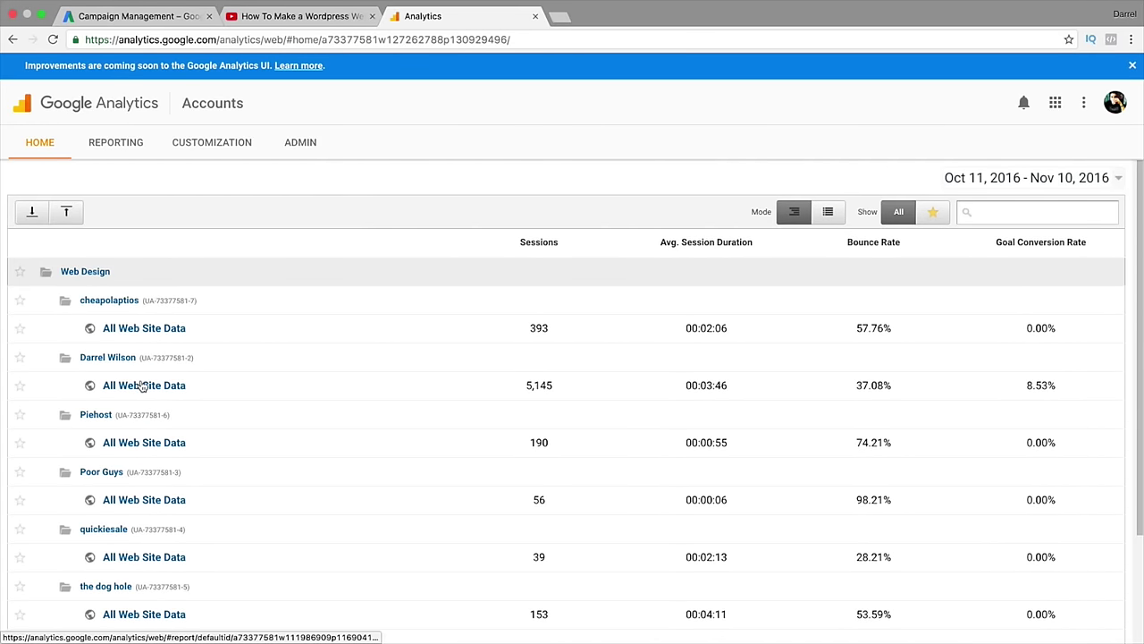
Open the website's Audience > Interests > Affinity Categories report
{"action": "left_click", "coordinate": [142, 385]}
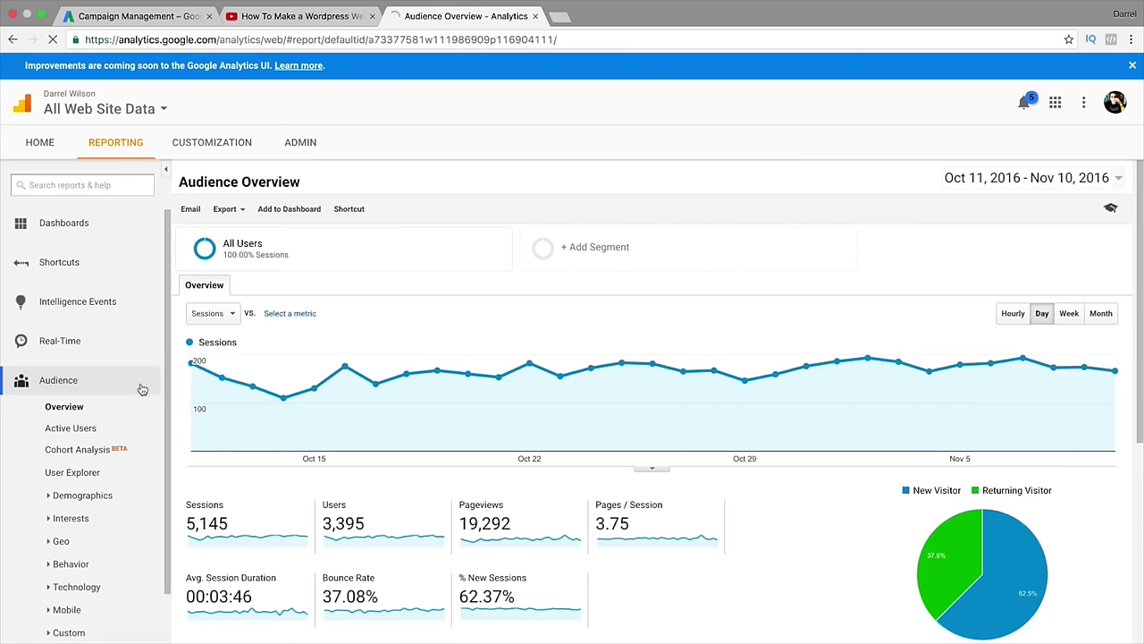
{"action": "scroll", "coordinate": [140, 399], "scroll_direction": "down", "scroll_amount": 1}
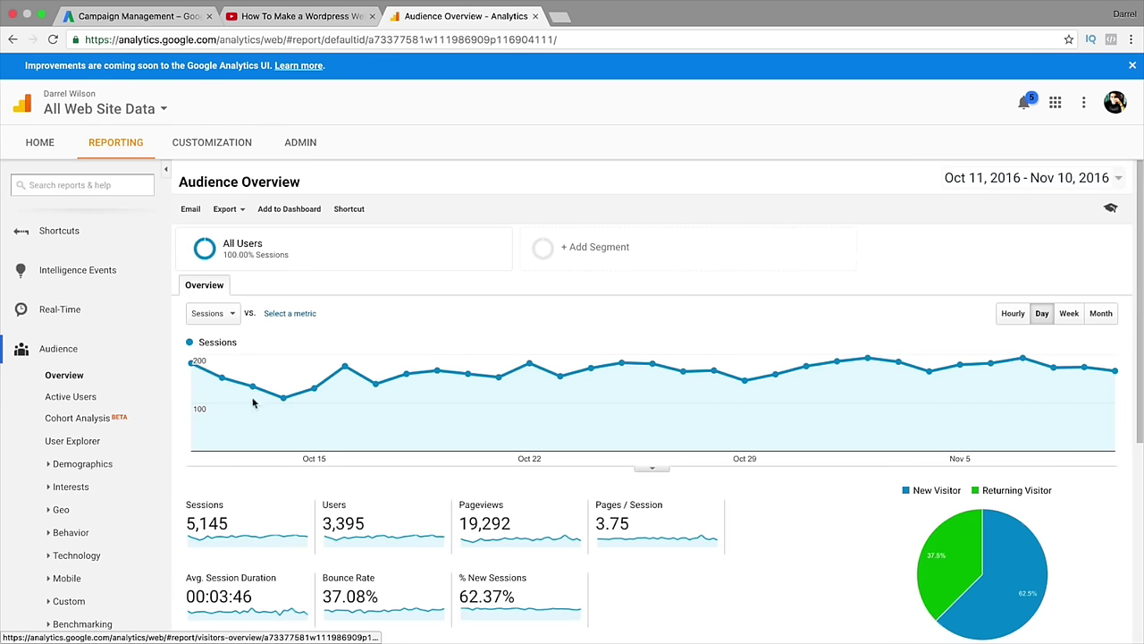
{"action": "scroll", "coordinate": [486, 360], "scroll_direction": "down", "scroll_amount": 3}
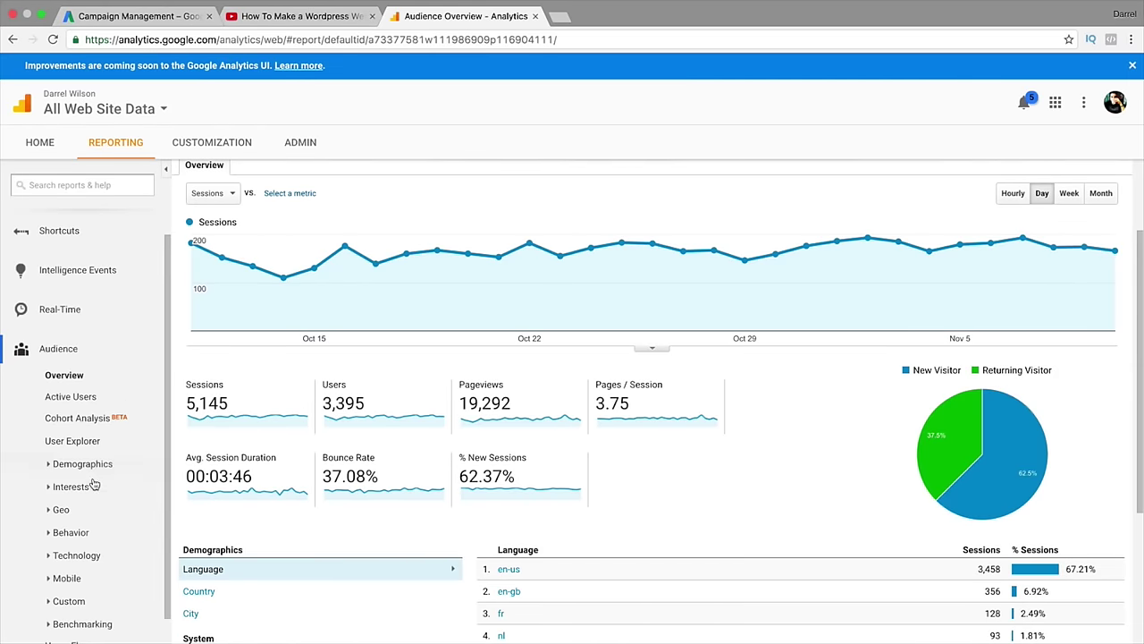
{"action": "left_click", "coordinate": [93, 488]}
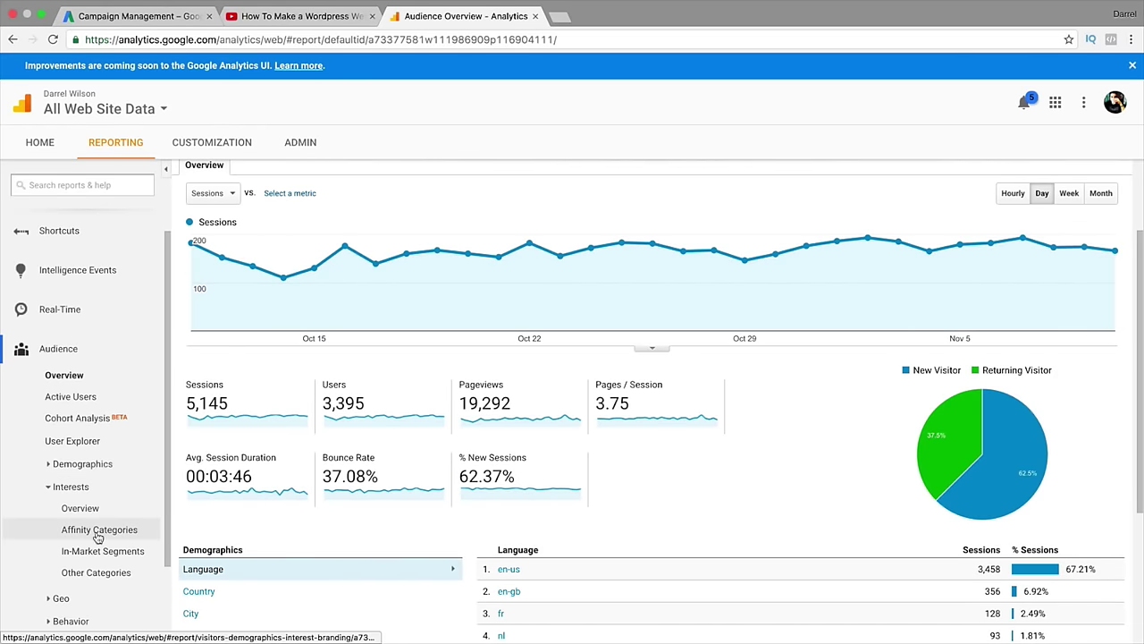
{"action": "left_click", "coordinate": [98, 535]}
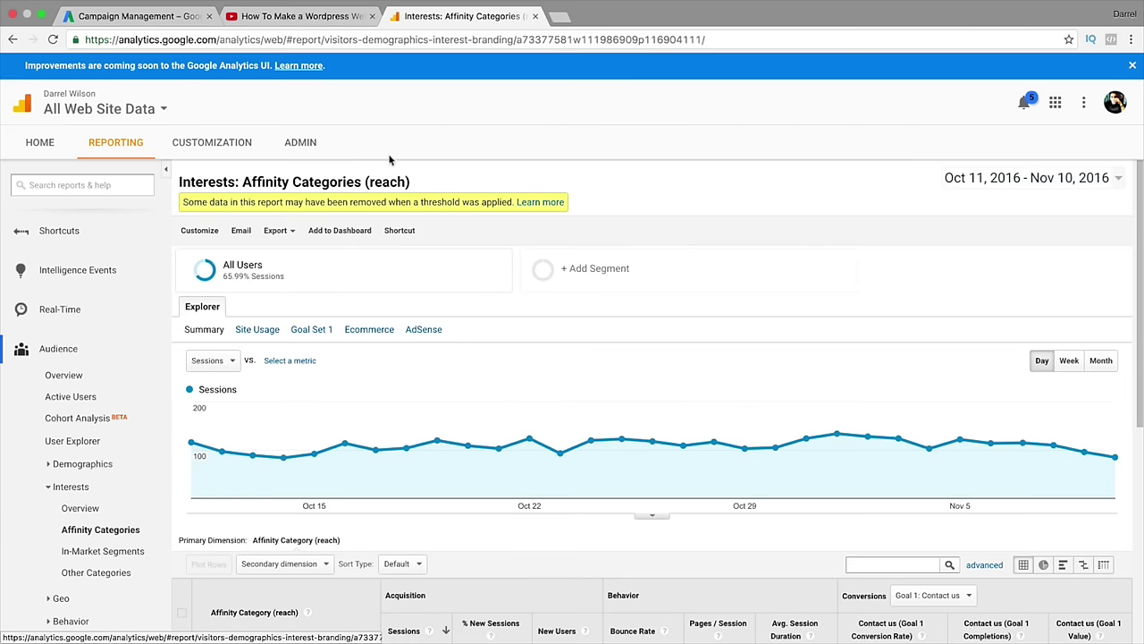
{"action": "scroll", "coordinate": [596, 301], "scroll_direction": "down", "scroll_amount": 5}
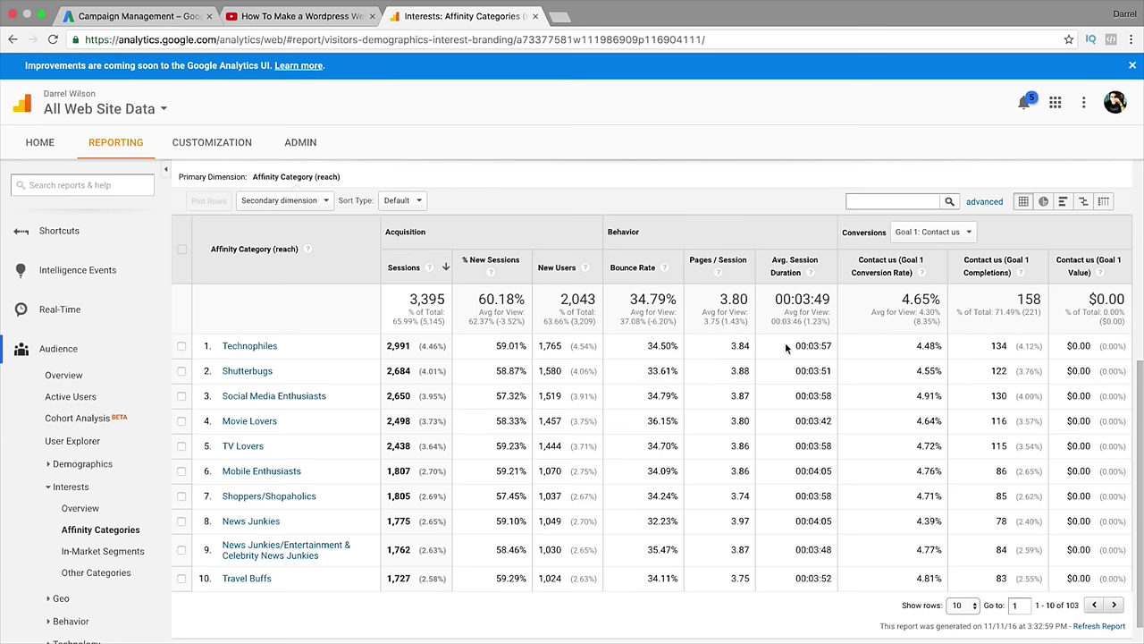
Search the AdWords affinity audiences for 'techno'
{"action": "left_click", "coordinate": [165, 17]}
{"action": "left_click", "coordinate": [235, 288]}
{"action": "type", "text": "techno"}
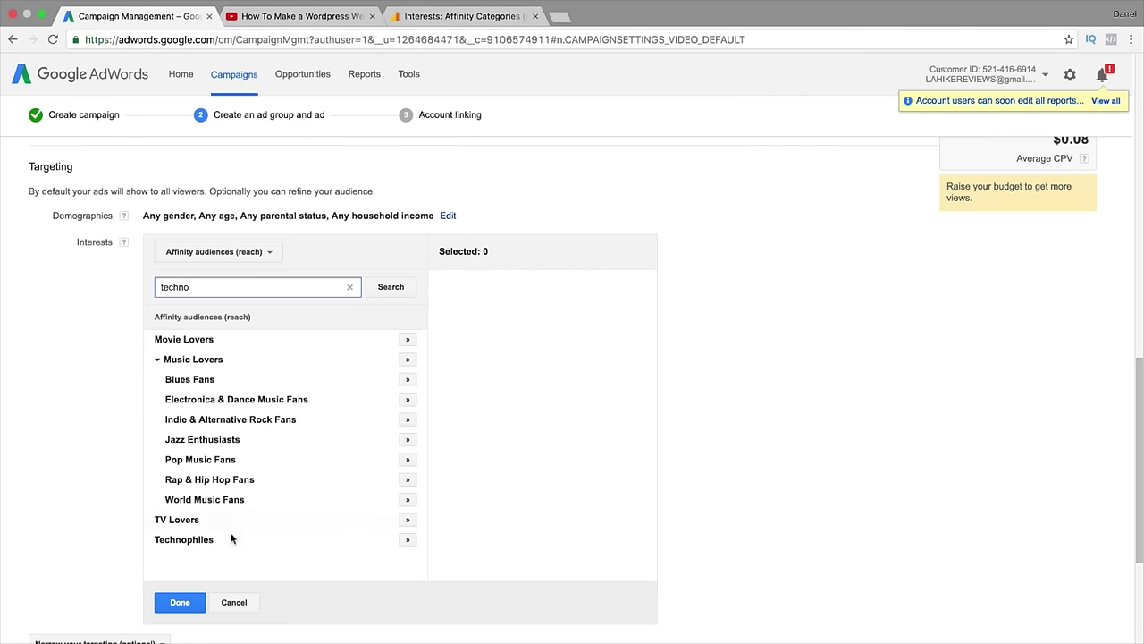
Select Technophiles and TV Lovers as affinity audiences, checking them against the Analytics report
{"action": "left_click", "coordinate": [410, 542]}
{"action": "left_click", "coordinate": [410, 522]}
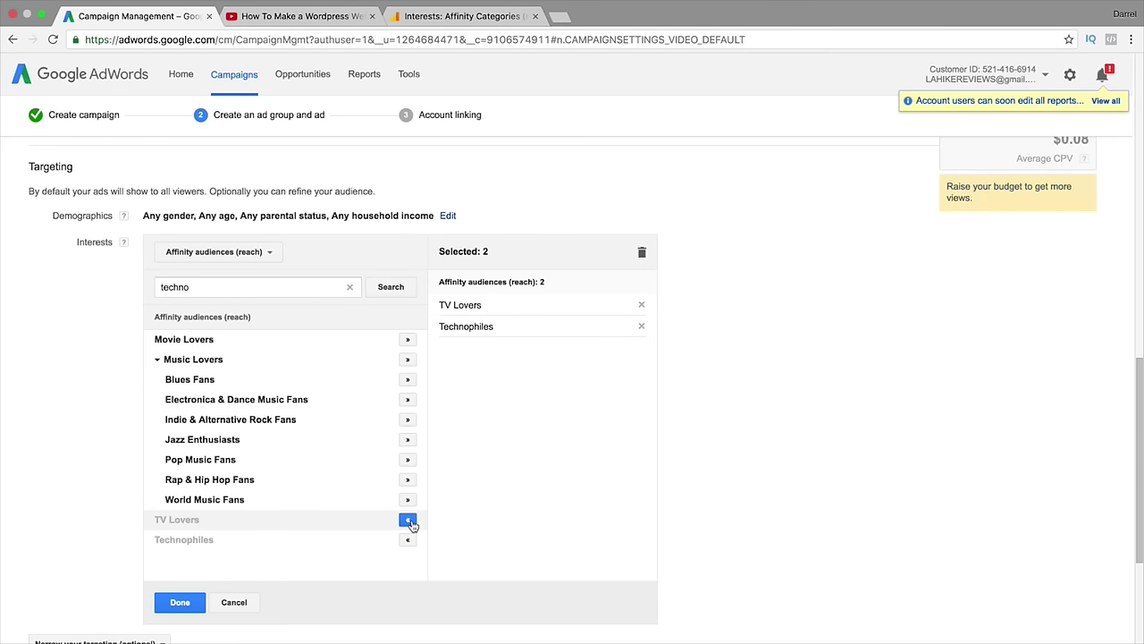
{"action": "left_click", "coordinate": [433, 18]}
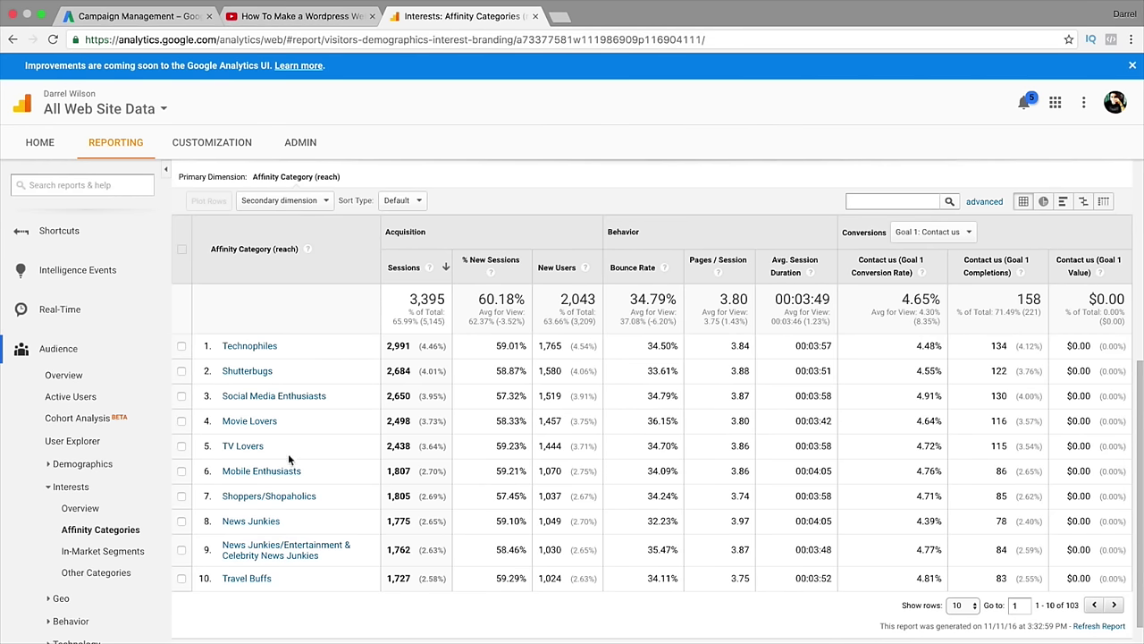
{"action": "left_click", "coordinate": [183, 16]}
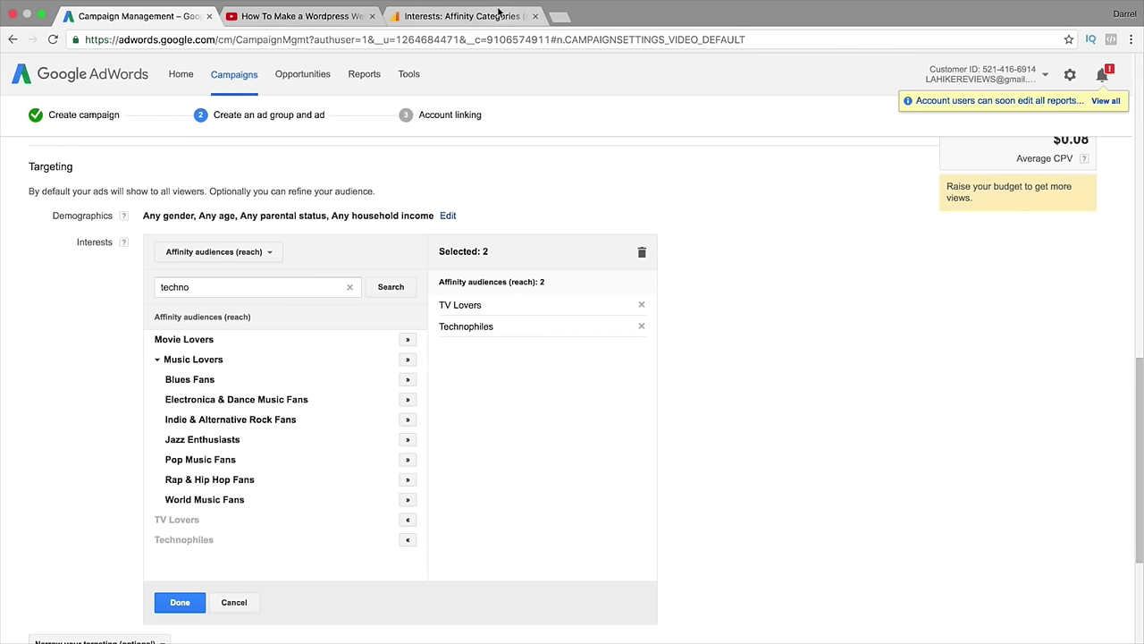
Review the Analytics affinity report again, then go back to the AdWords interest targeting
{"action": "left_click", "coordinate": [498, 15]}
{"action": "scroll", "coordinate": [285, 487], "scroll_direction": "down", "scroll_amount": 1}
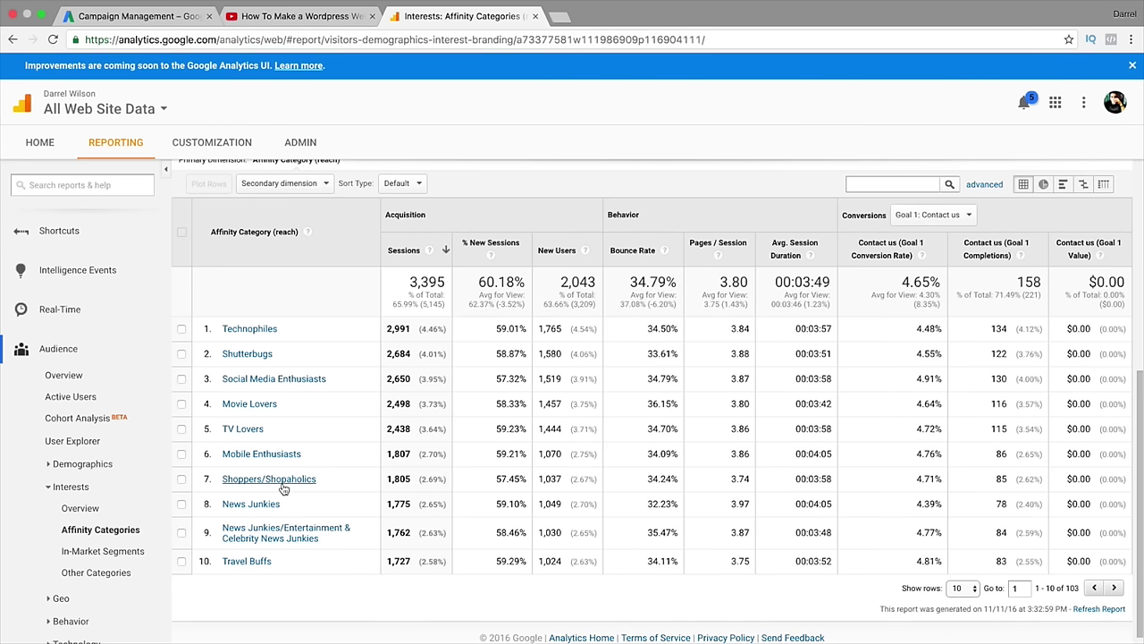
{"action": "left_click", "coordinate": [136, 16]}
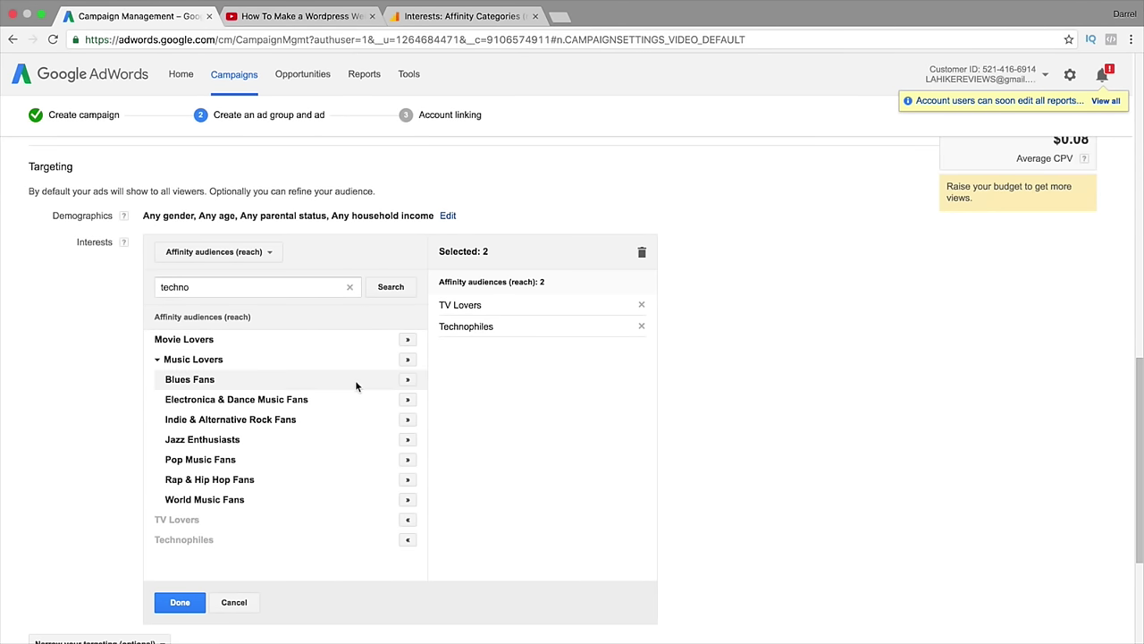
Switch the audience type from Affinity audiences to In-market audiences (ROI)
{"action": "left_click", "coordinate": [248, 253]}
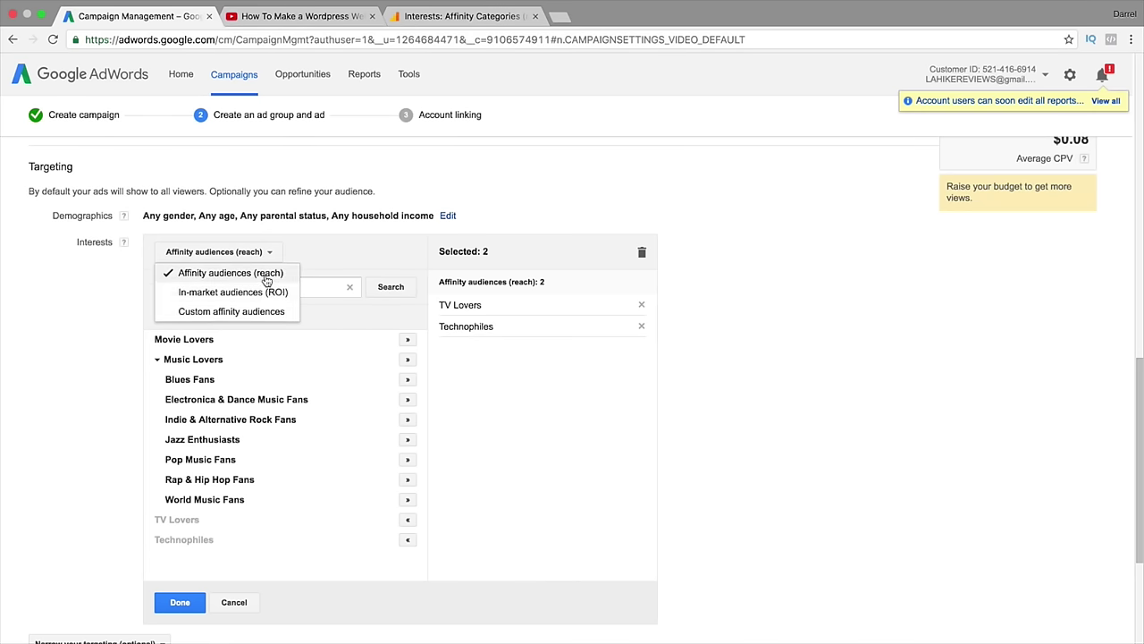
{"action": "left_click", "coordinate": [266, 282]}
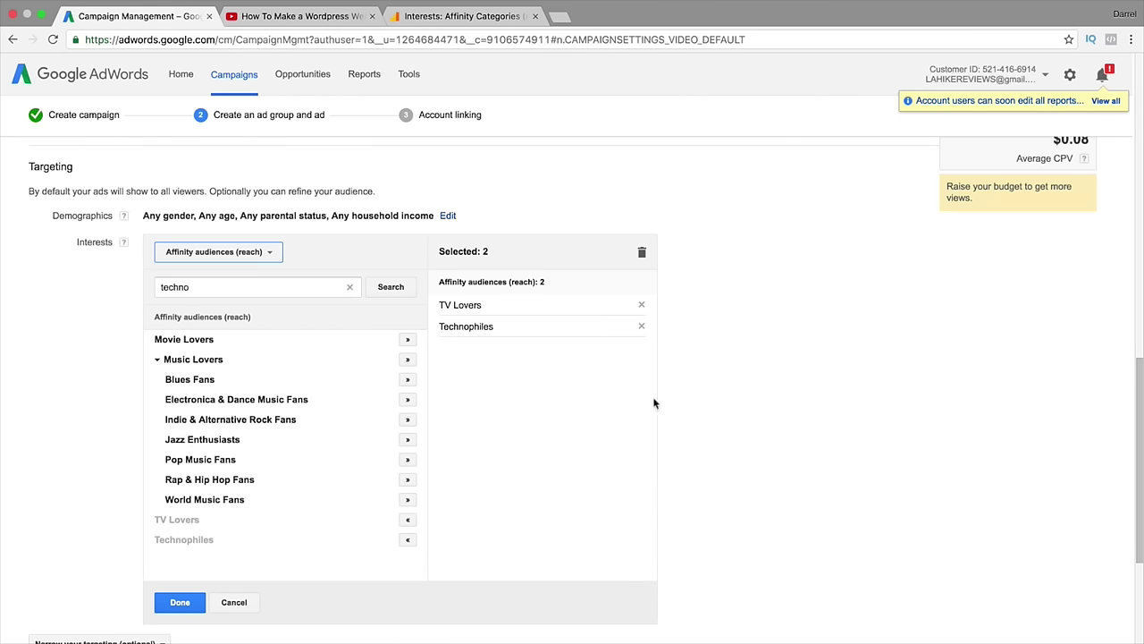
{"action": "left_click", "coordinate": [246, 252]}
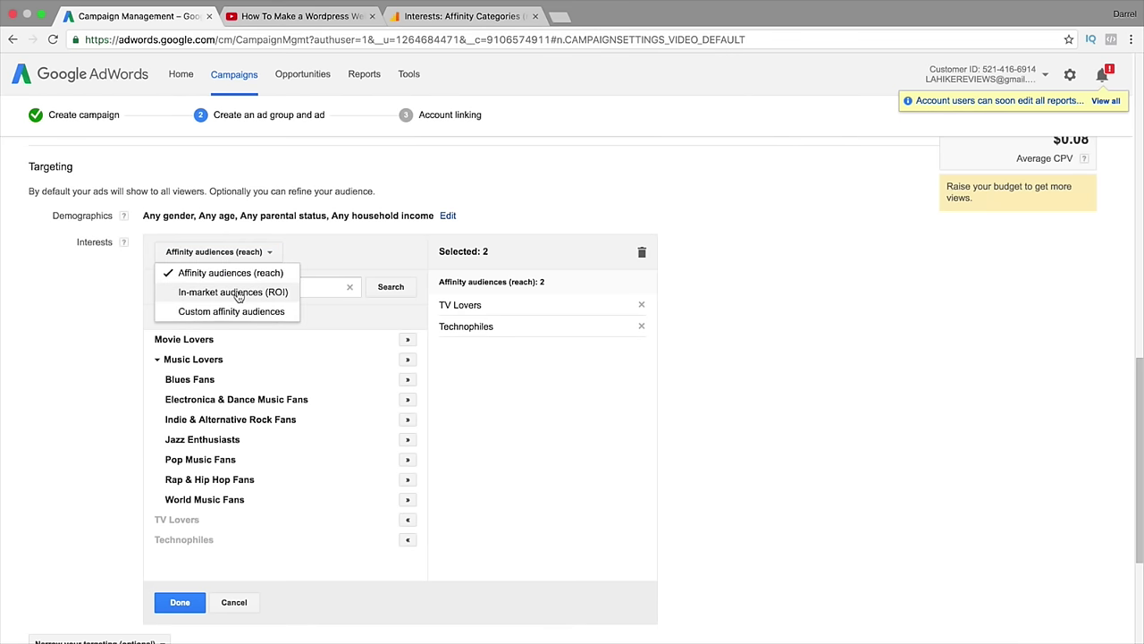
{"action": "left_click", "coordinate": [243, 288]}
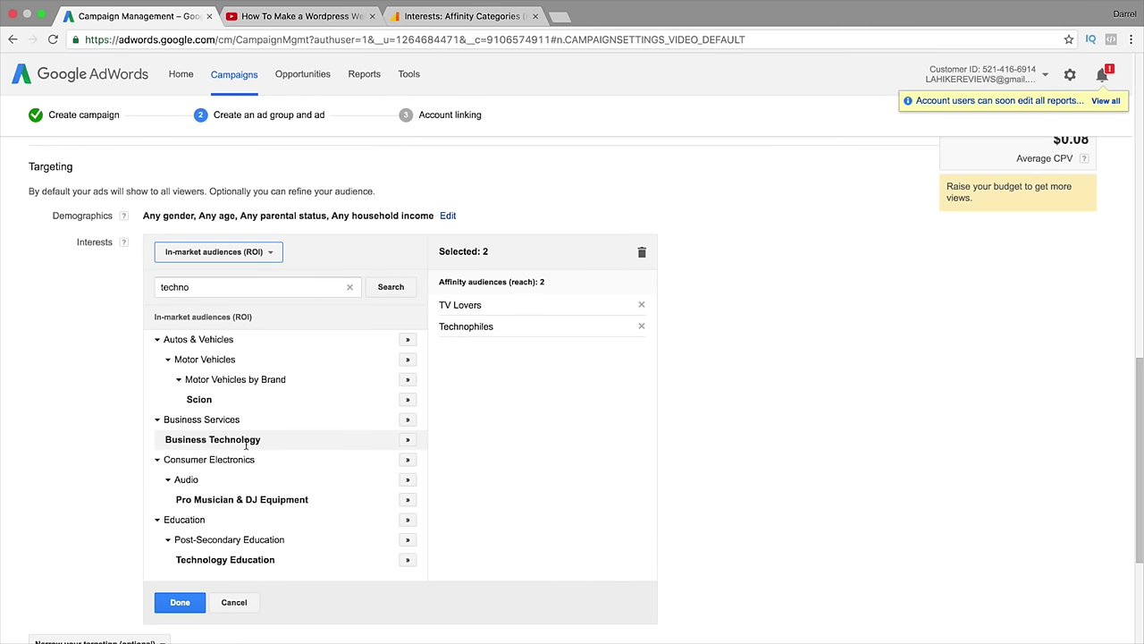
Clear the 'techno' search, then open the In-Market Segments report in Analytics
{"action": "left_click", "coordinate": [245, 282]}
{"action": "double_click", "coordinate": [245, 282]}
{"action": "key", "text": "BackSpace"}
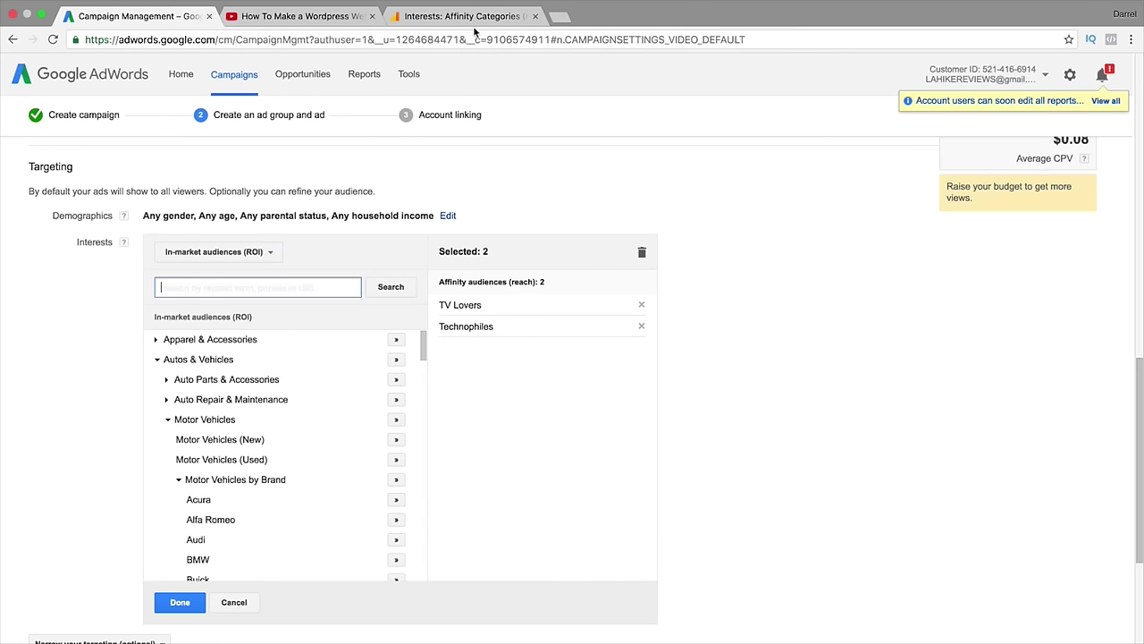
{"action": "left_click", "coordinate": [476, 20]}
{"action": "left_click", "coordinate": [105, 551]}
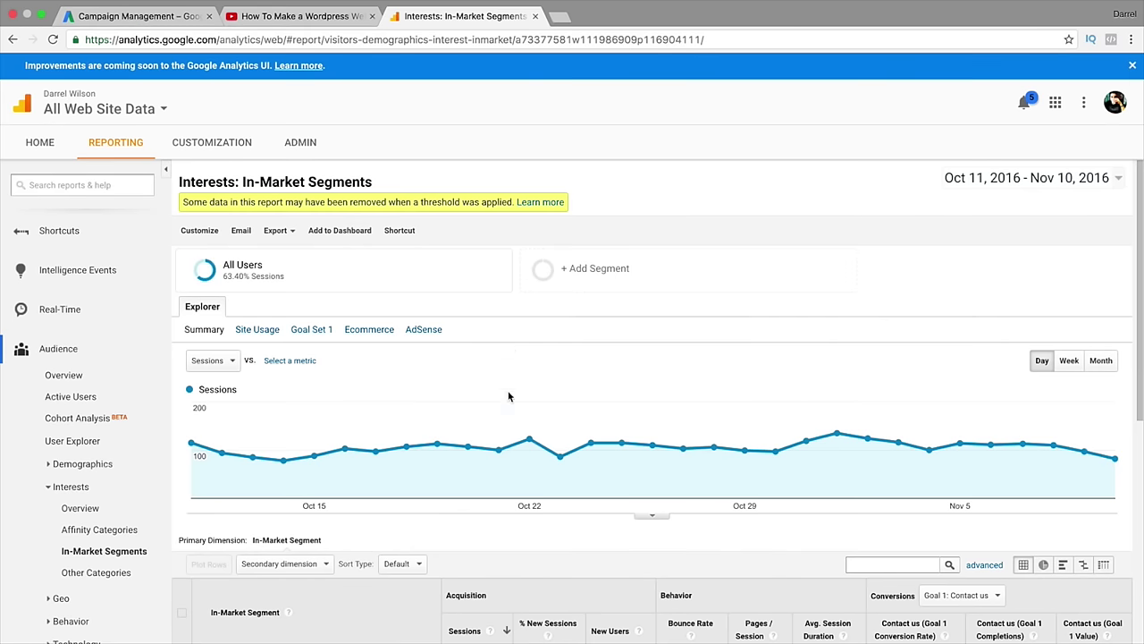
Check which in-market segments bring the most sessions, then return to the AdWords audience picker
{"action": "scroll", "coordinate": [509, 386], "scroll_direction": "down", "scroll_amount": 5}
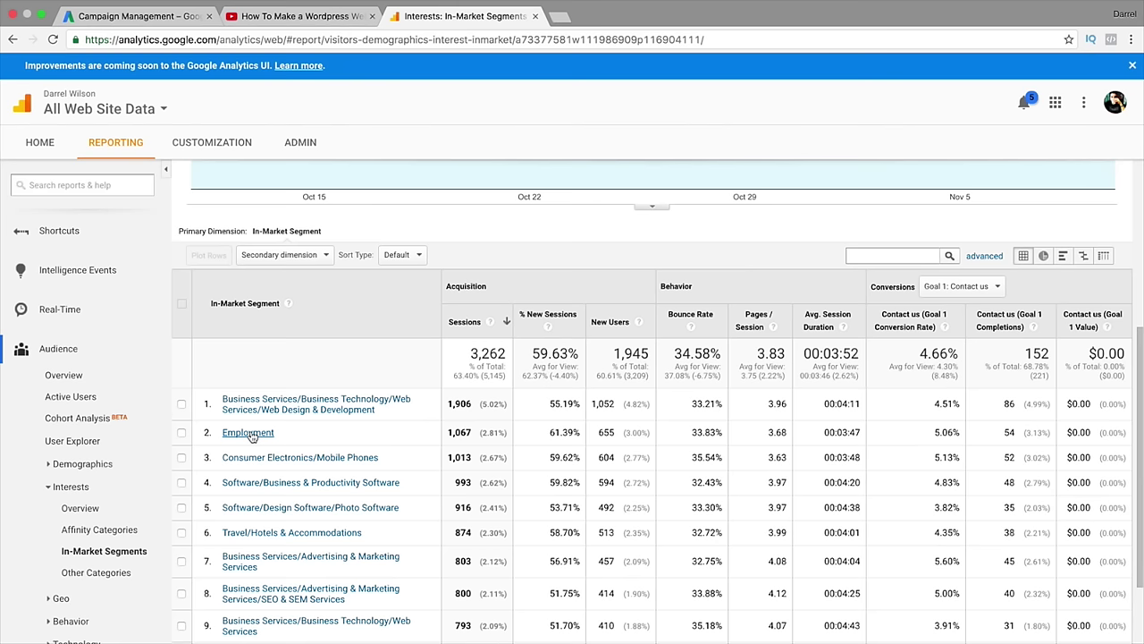
{"action": "left_click", "coordinate": [161, 16]}
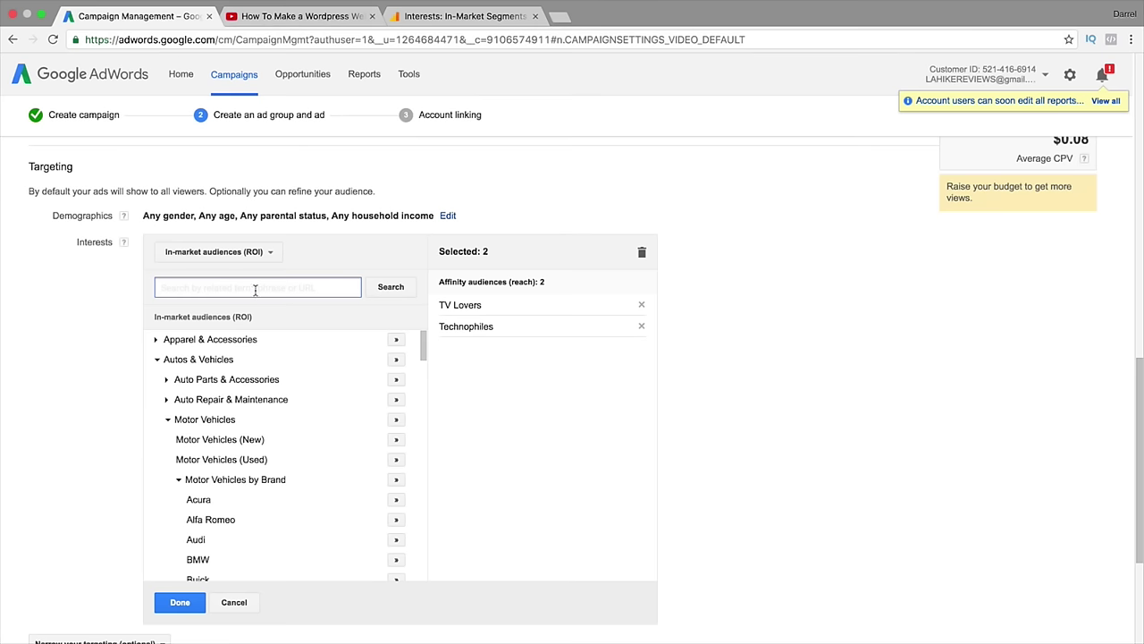
Search in-market audiences for 'business', then 'employment', add Employment, and return to the Analytics report
{"action": "type", "text": "business"}
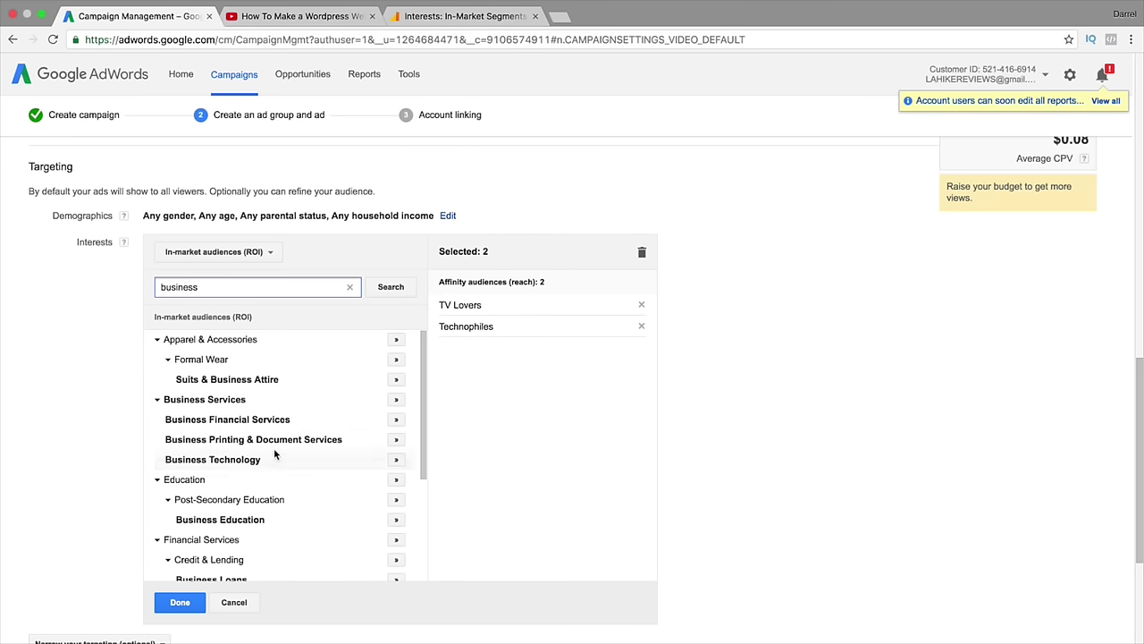
{"action": "scroll", "coordinate": [306, 498], "scroll_direction": "down", "scroll_amount": 3}
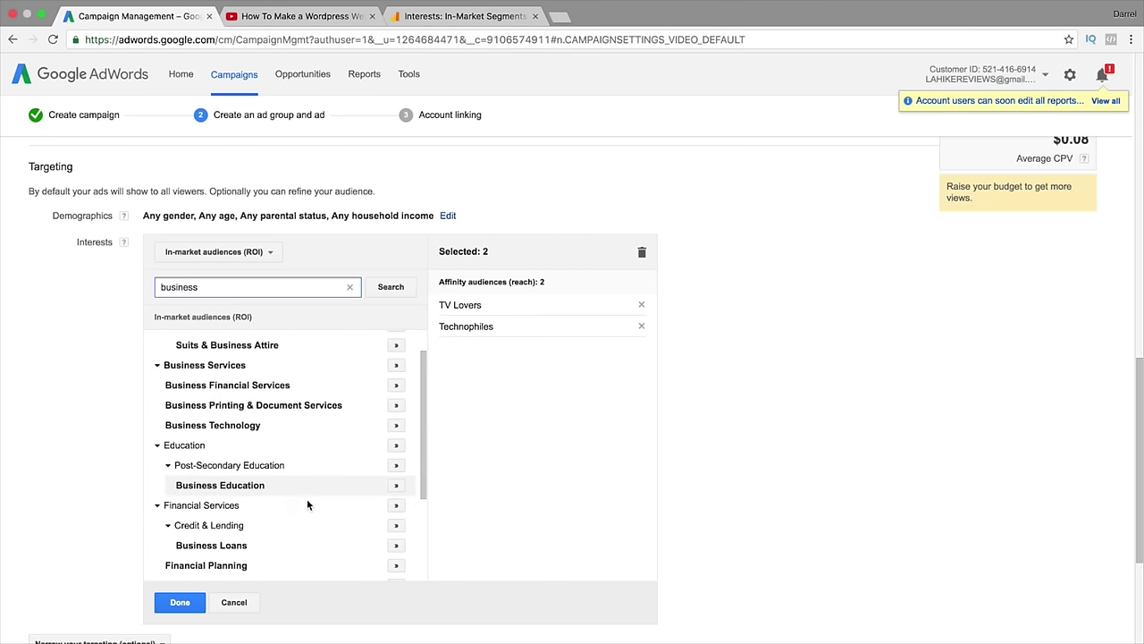
{"action": "scroll", "coordinate": [301, 478], "scroll_direction": "down", "scroll_amount": 2}
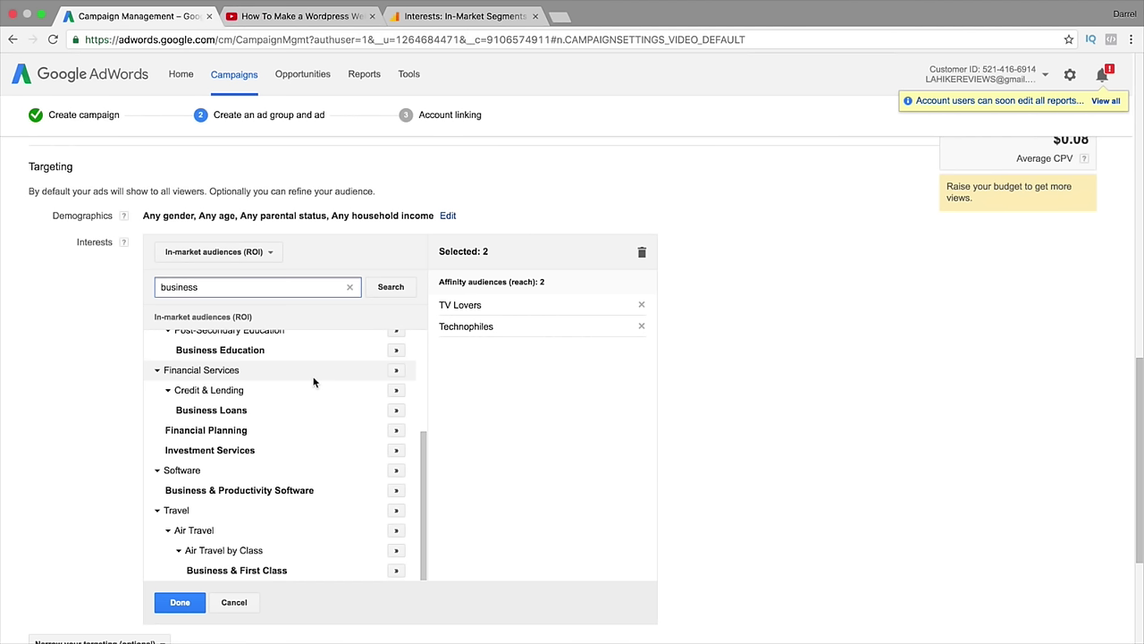
{"action": "double_click", "coordinate": [307, 287]}
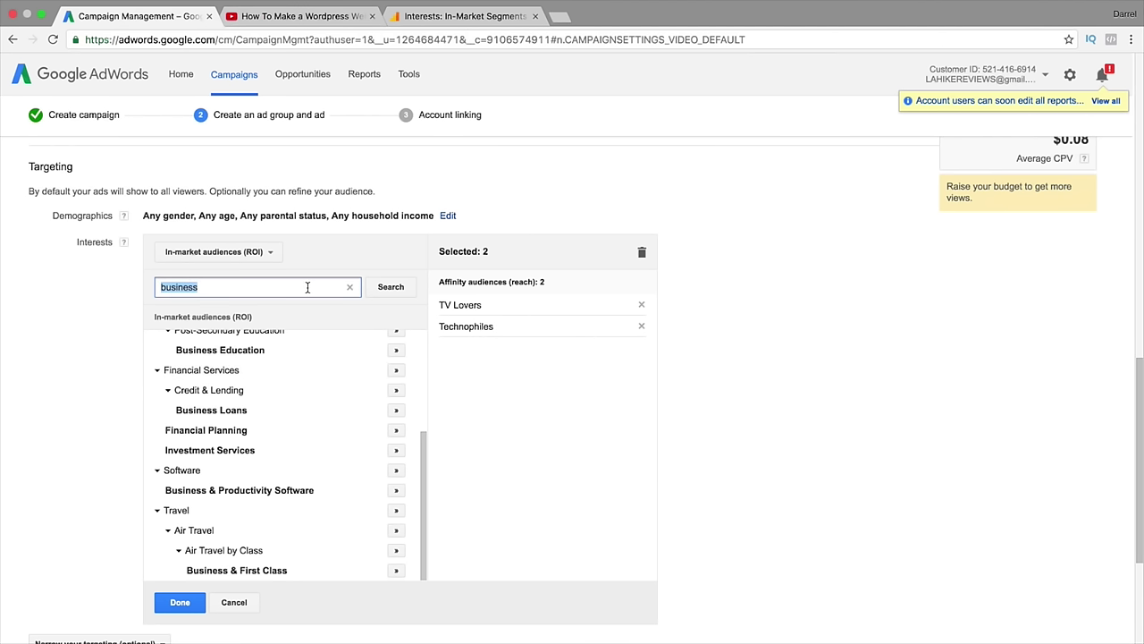
{"action": "type", "text": "business"}
{"action": "key", "text": "BackSpace"}
{"action": "key", "text": "BackSpace"}
{"action": "key", "text": "BackSpace"}
{"action": "key", "text": "BackSpace"}
{"action": "key", "text": "BackSpace"}
{"action": "key", "text": "BackSpace"}
{"action": "type", "text": "employment"}
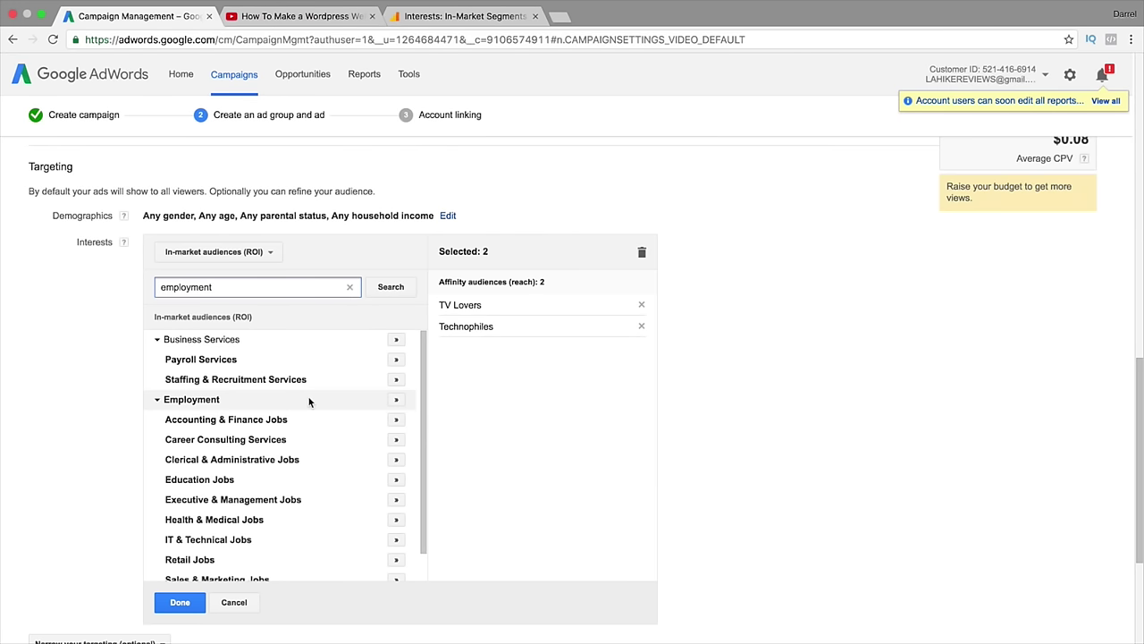
{"action": "left_click", "coordinate": [396, 400]}
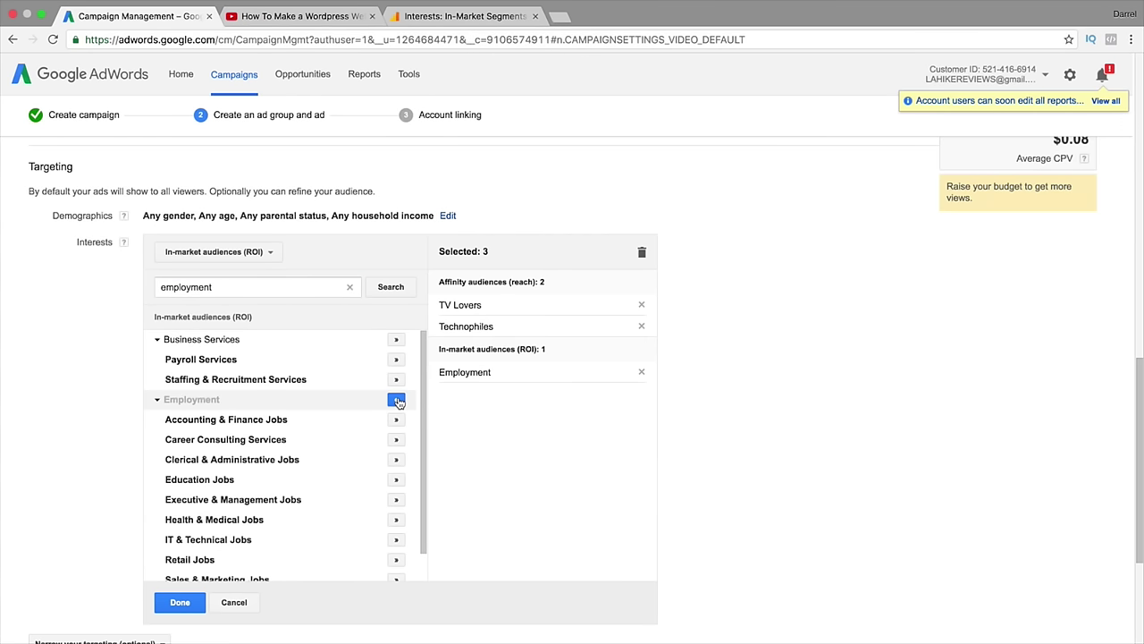
{"action": "left_click", "coordinate": [447, 16]}
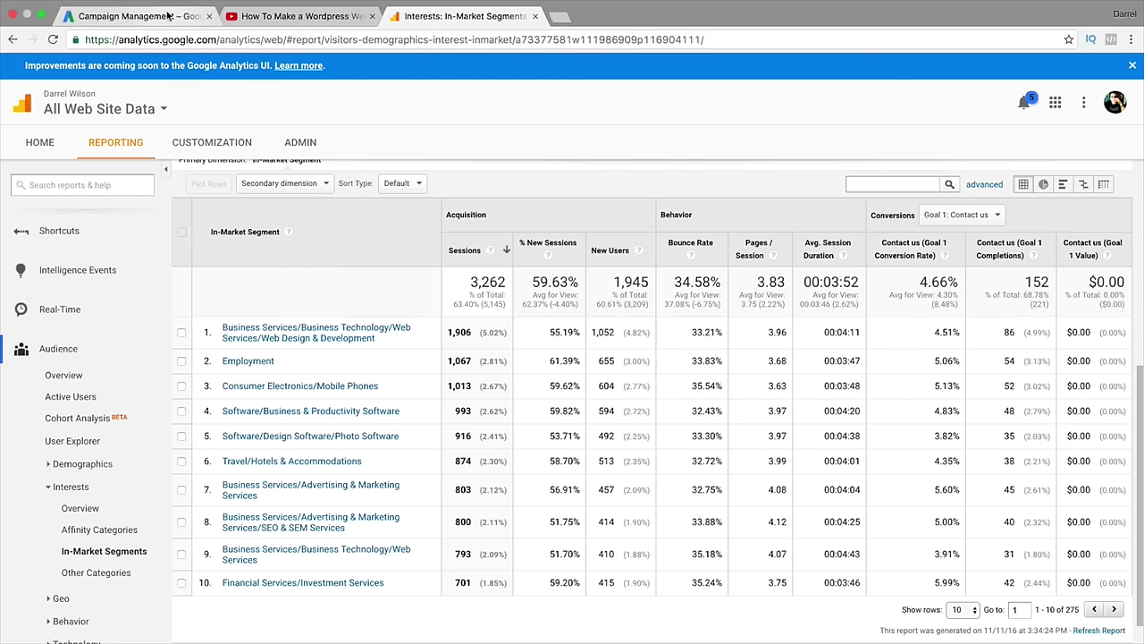
Back in AdWords, cancel the interest audience choices so Interests reverts to Any interest
{"action": "left_click", "coordinate": [201, 16]}
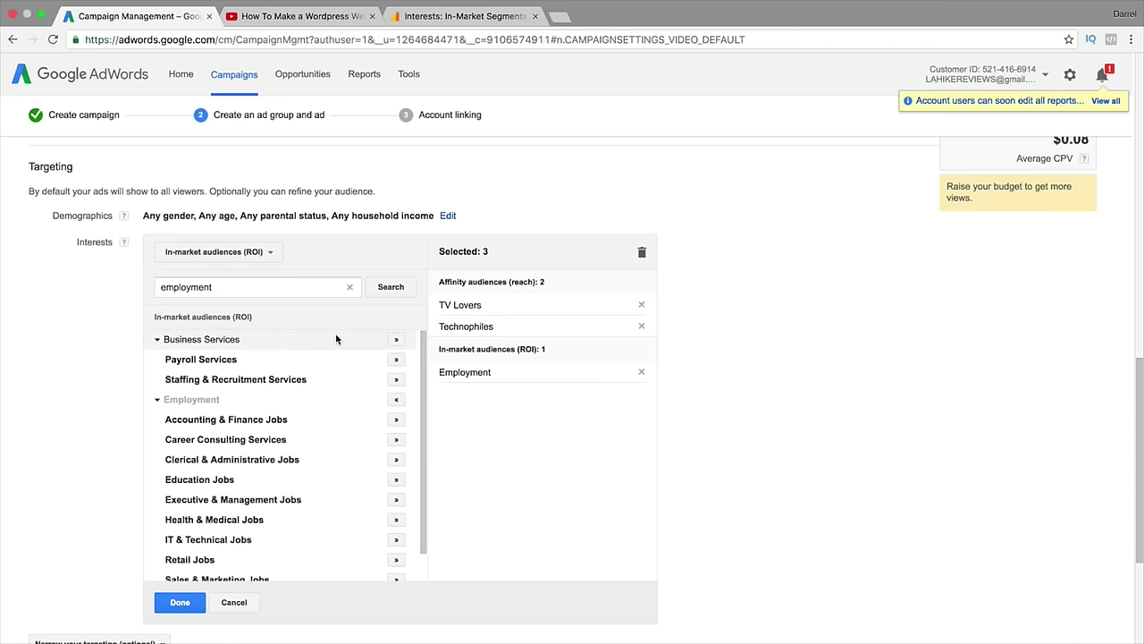
{"action": "left_click", "coordinate": [223, 252]}
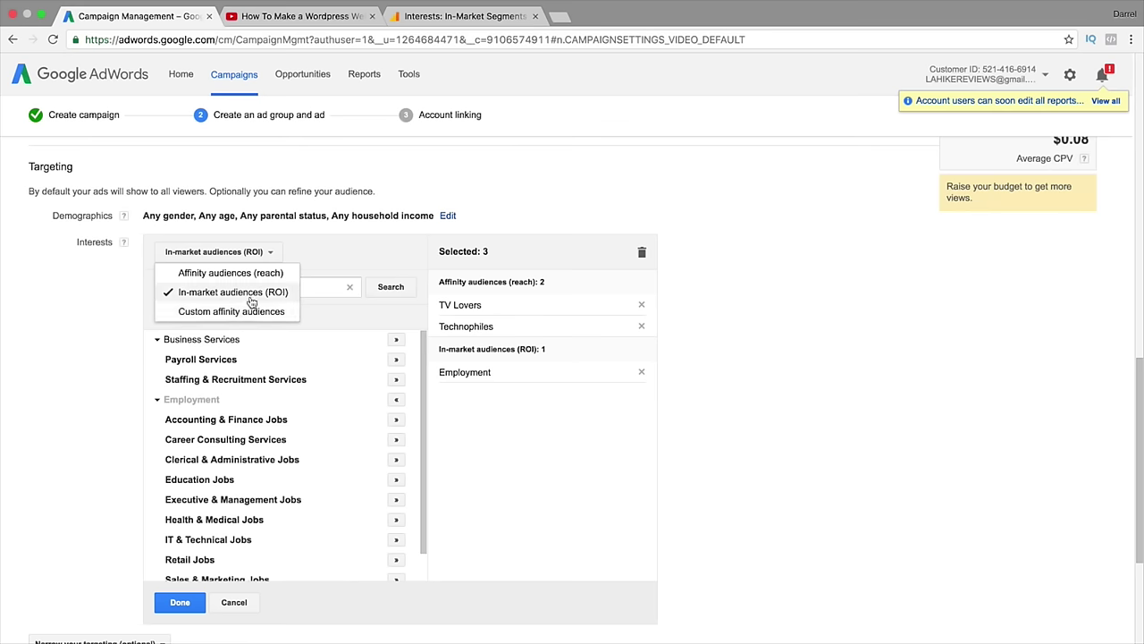
{"action": "left_click", "coordinate": [236, 602]}
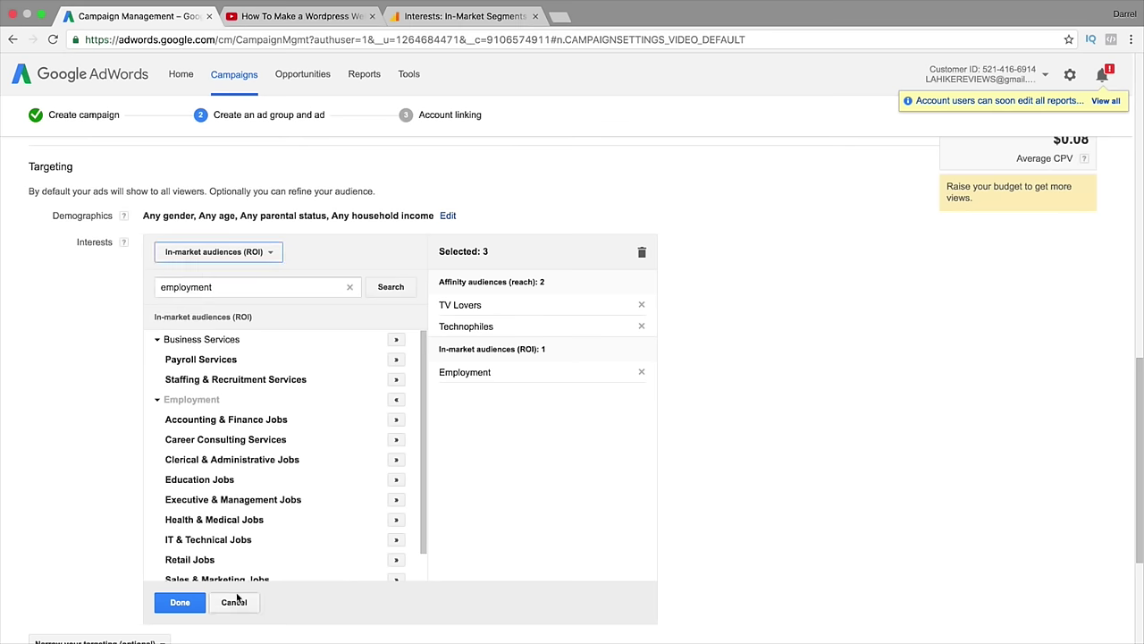
{"action": "left_click", "coordinate": [237, 602]}
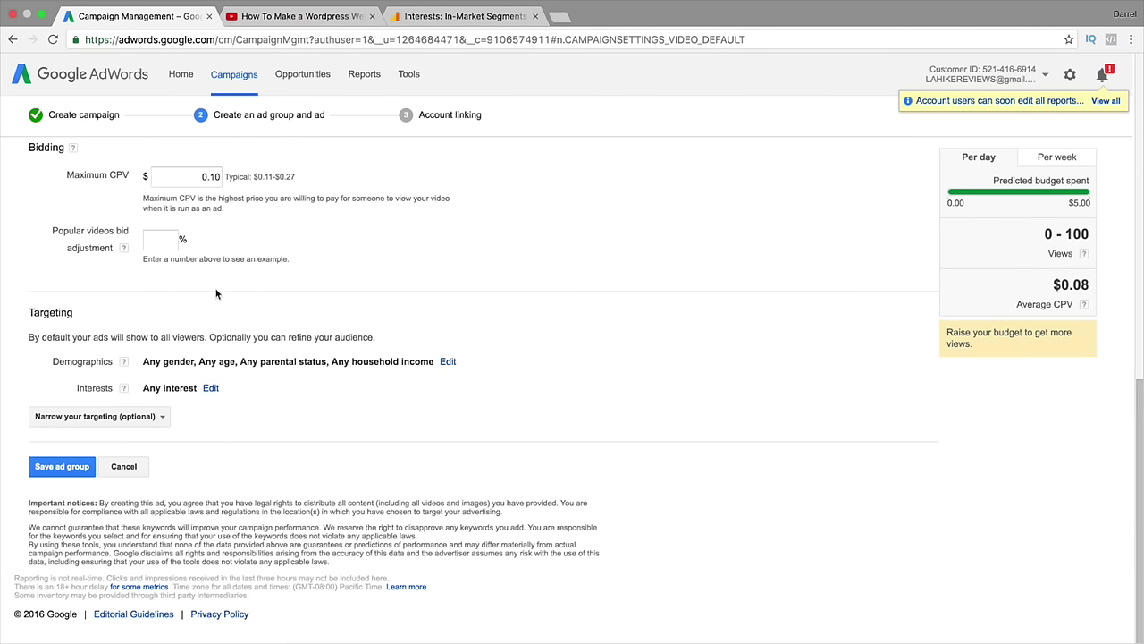
Expand 'Narrow your targeting' to show the keywords, placements, remarketing and topics options
{"action": "left_click", "coordinate": [121, 418]}
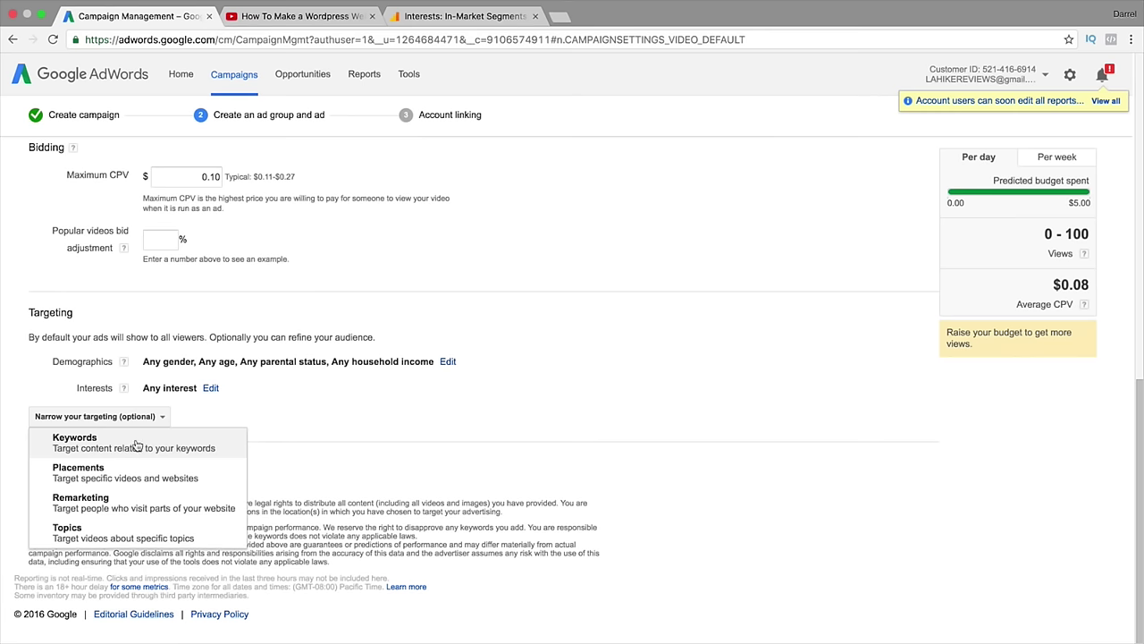
Start placement targeting and search placements for 'divi theme'
{"action": "left_click", "coordinate": [139, 474]}
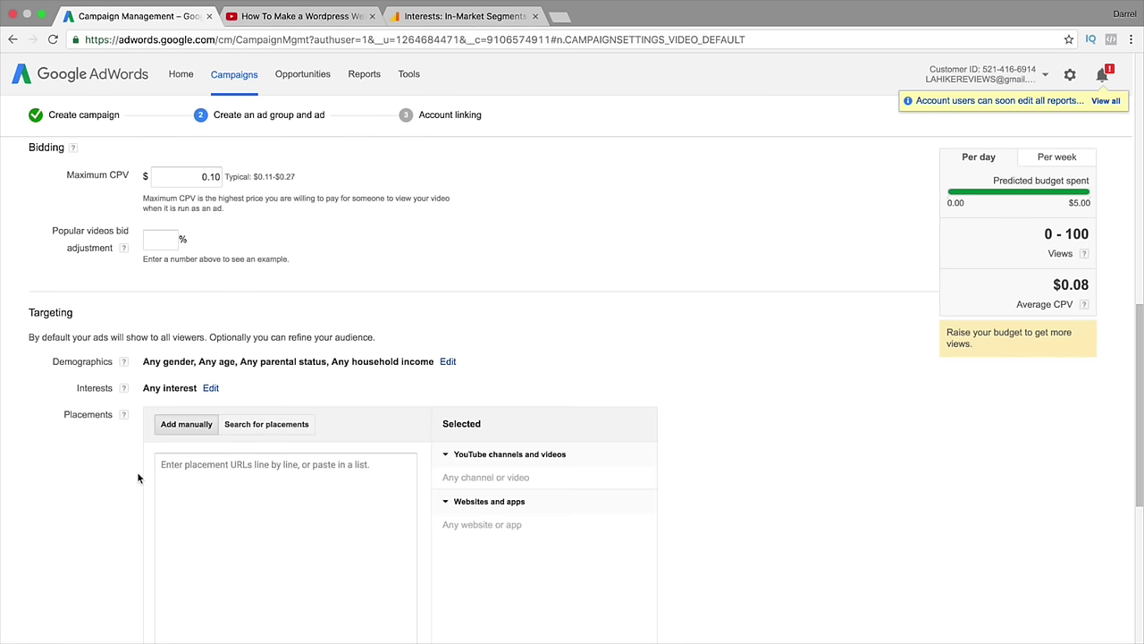
{"action": "scroll", "coordinate": [136, 471], "scroll_direction": "down", "scroll_amount": 4}
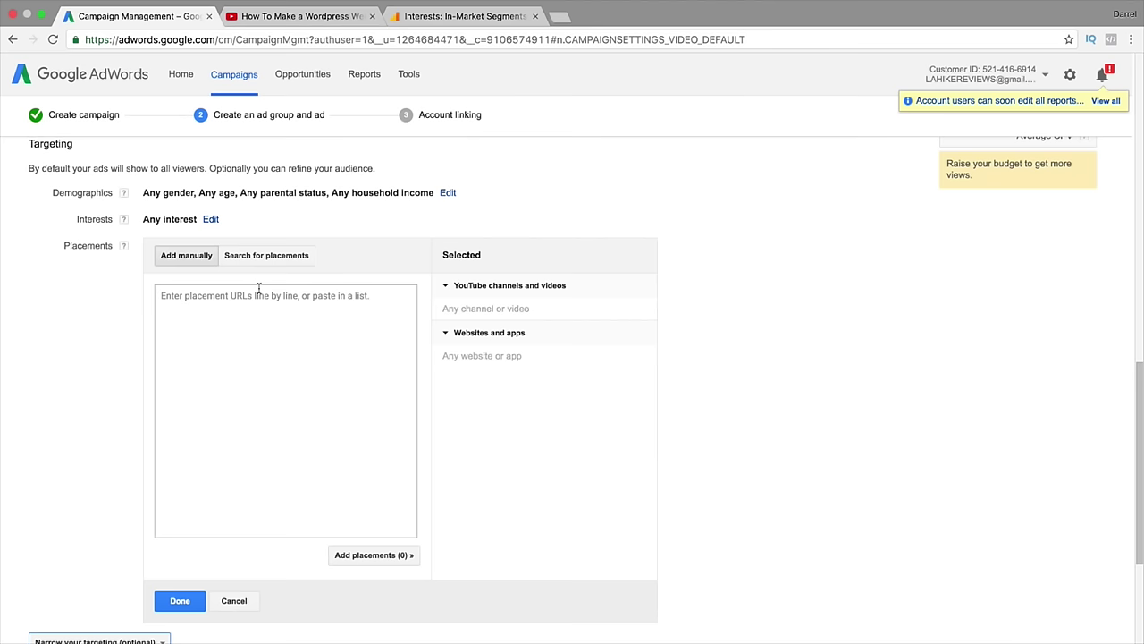
{"action": "left_click", "coordinate": [266, 257]}
{"action": "left_click", "coordinate": [269, 292]}
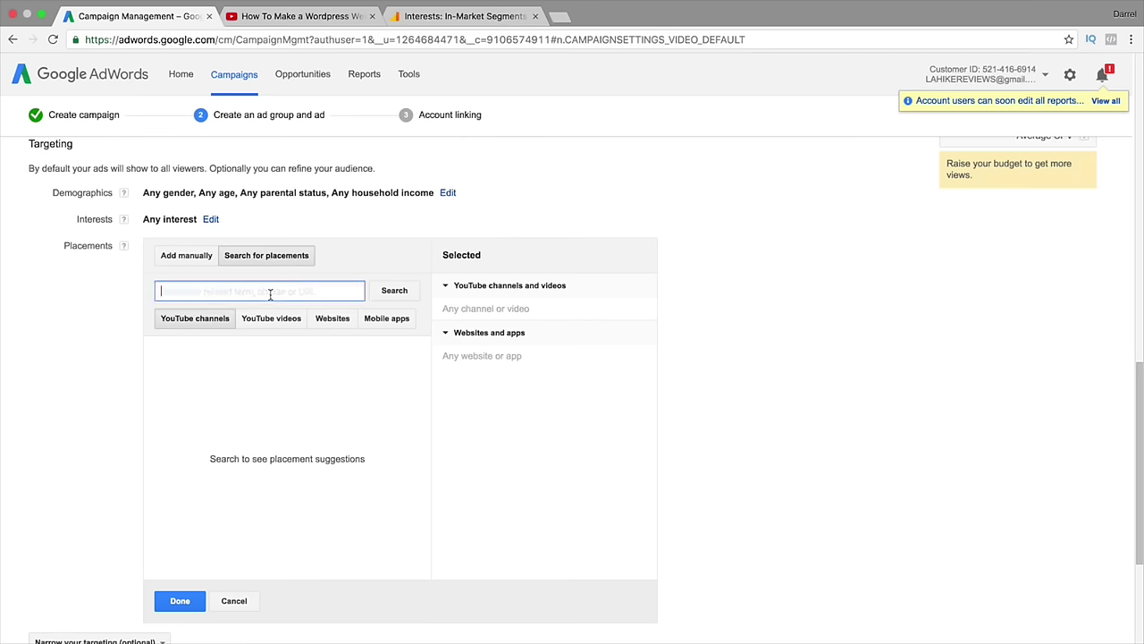
{"action": "type", "text": "divi theme"}
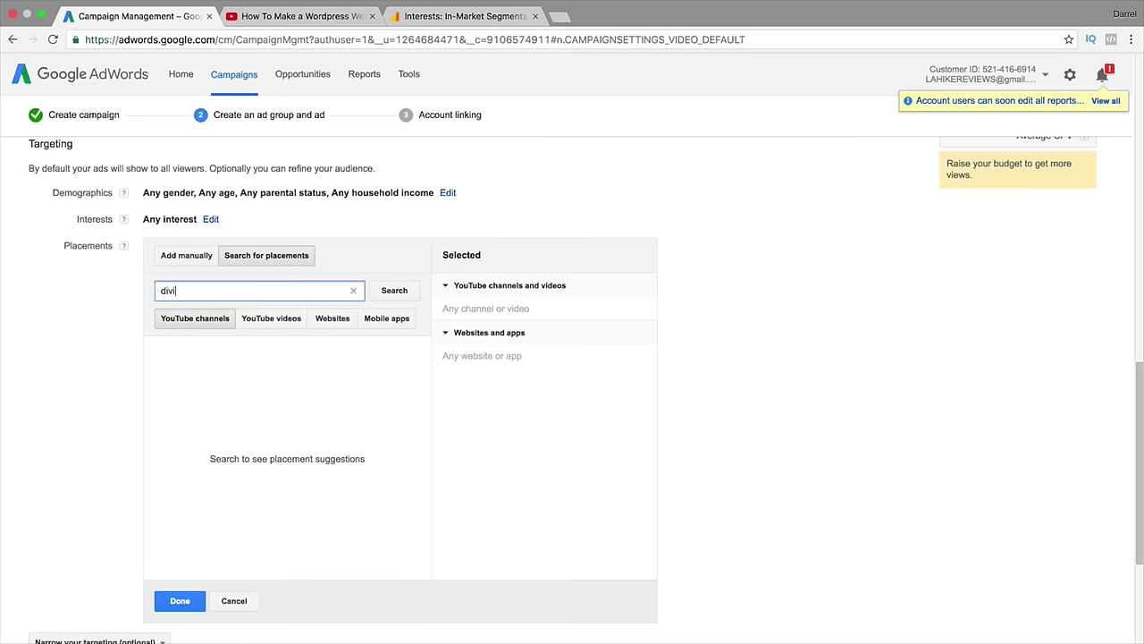
{"action": "key", "text": "Return"}
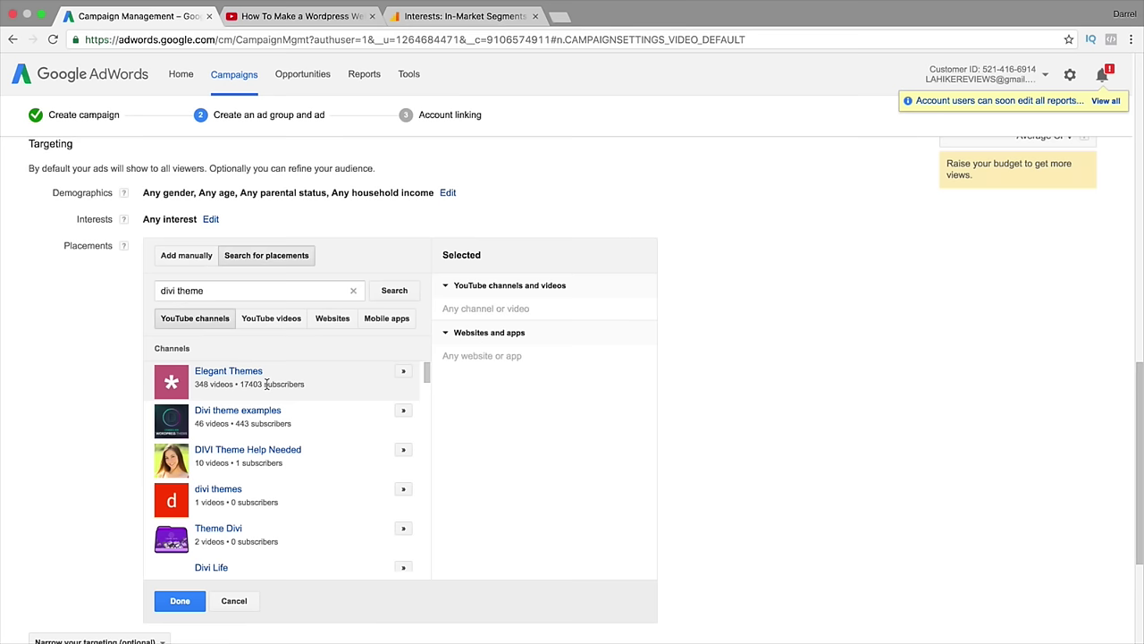
Add the Elegant Themes channel and the Introducing Divi 3.0 video, then view website results
{"action": "left_click", "coordinate": [404, 372]}
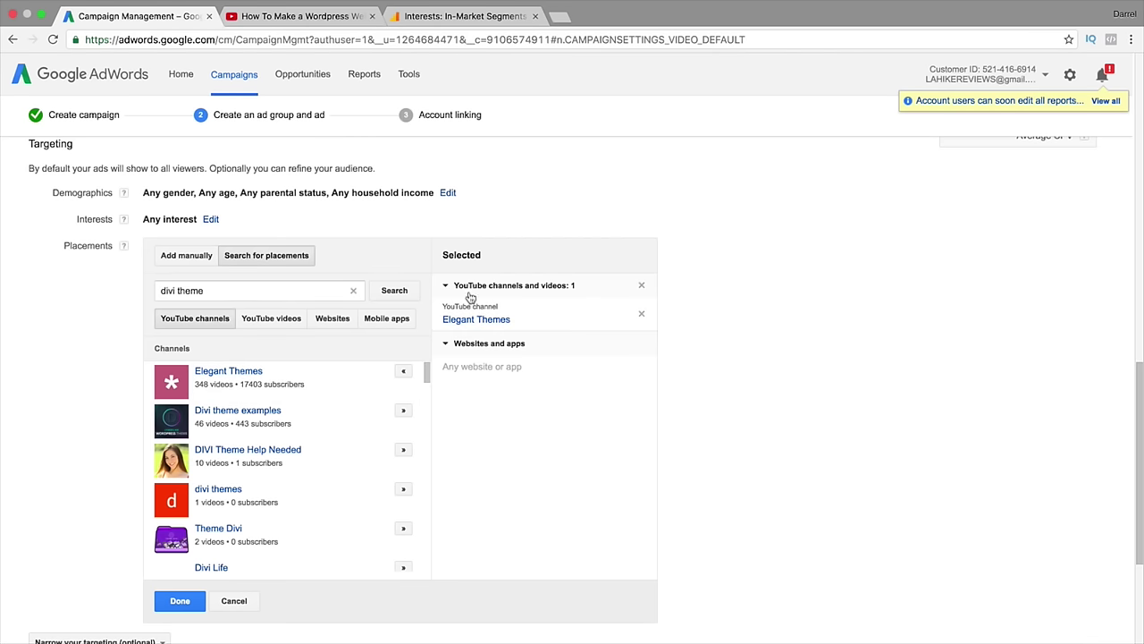
{"action": "left_click", "coordinate": [284, 320]}
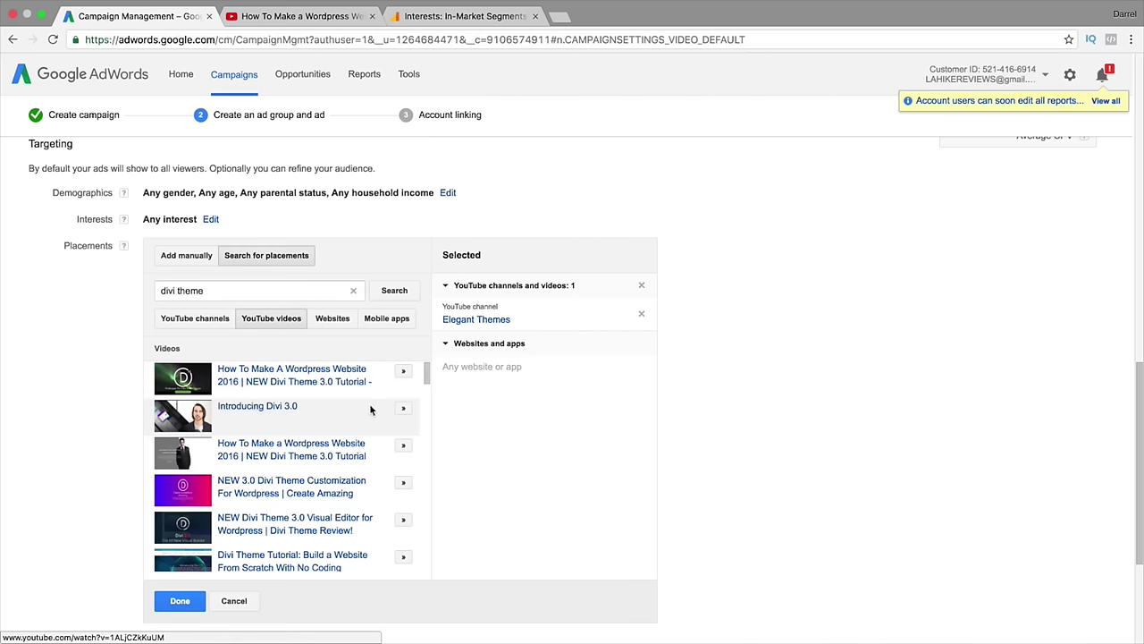
{"action": "left_click", "coordinate": [403, 409]}
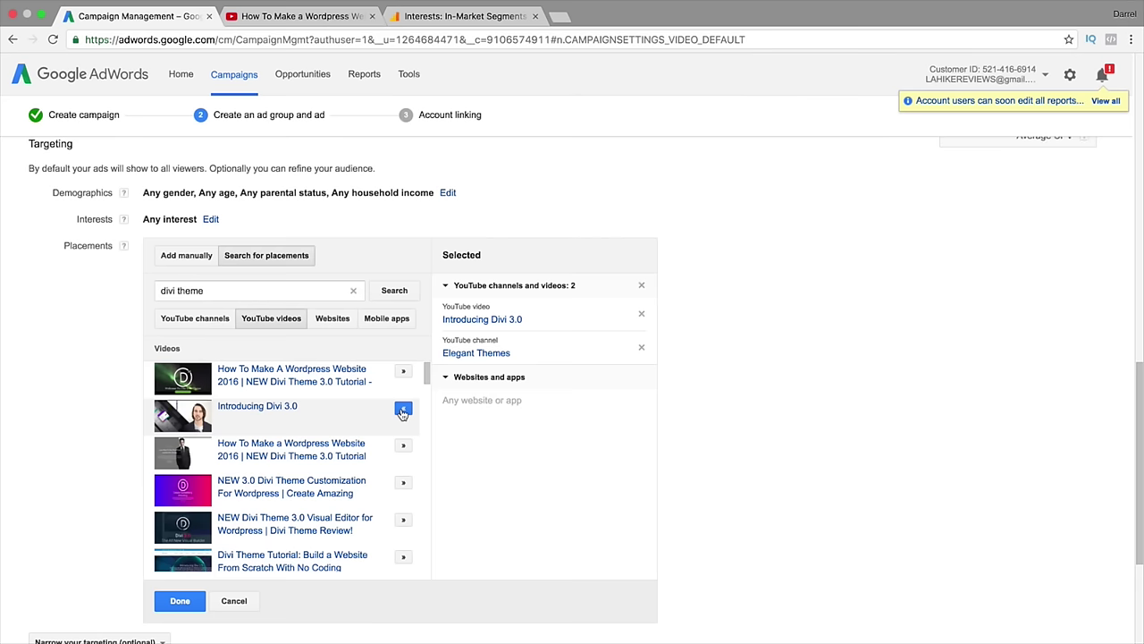
{"action": "left_click", "coordinate": [342, 326]}
{"action": "left_click", "coordinate": [329, 291]}
{"action": "key", "text": "super+a"}
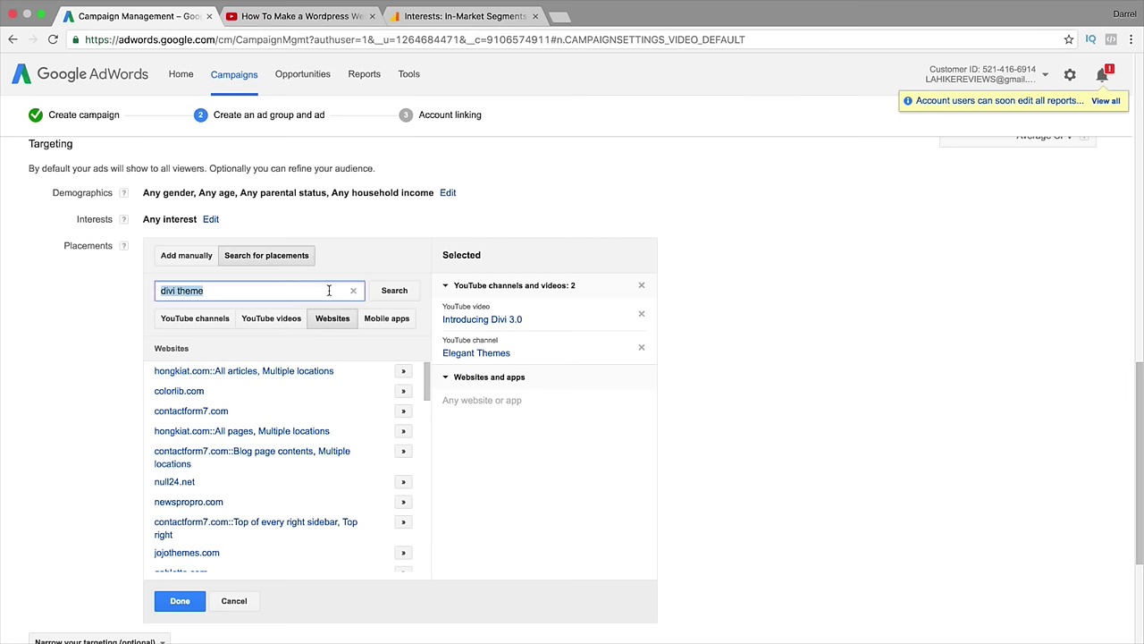
Search placements for 'elegant themes' and browse the results
{"action": "type", "text": "elegant themes"}
{"action": "key", "text": "Return"}
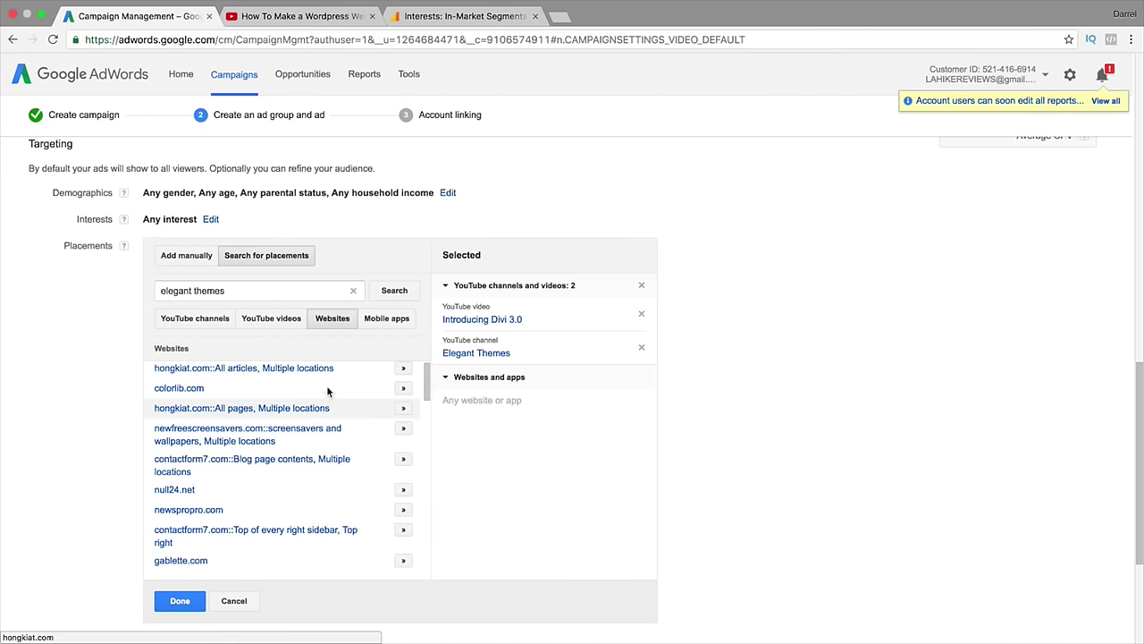
{"action": "scroll", "coordinate": [344, 416], "scroll_direction": "down", "scroll_amount": 3}
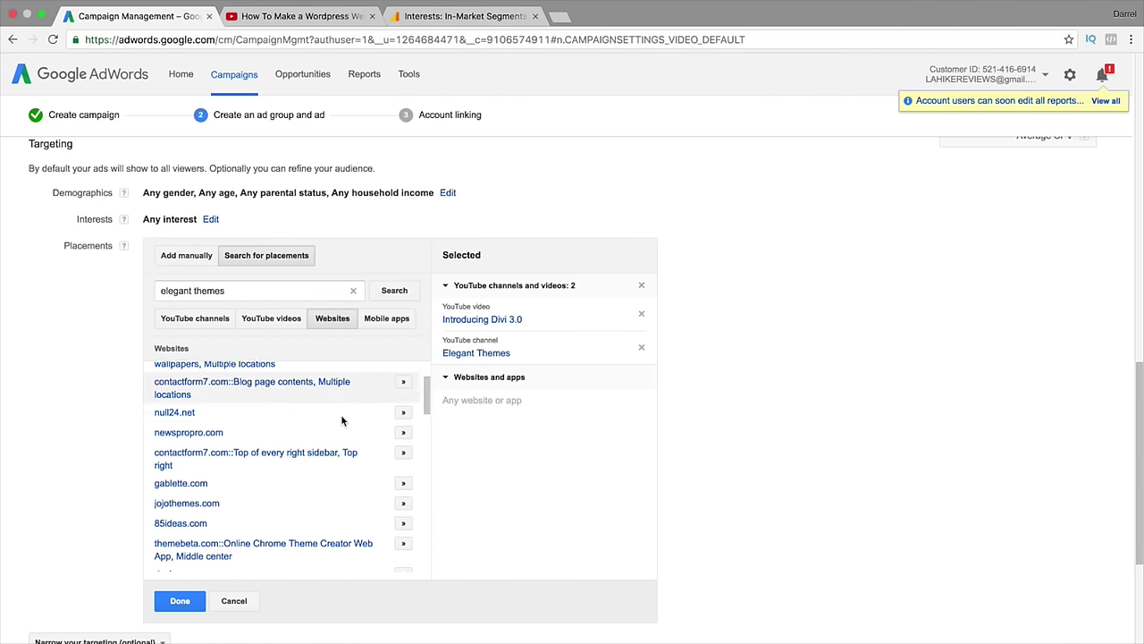
{"action": "scroll", "coordinate": [341, 420], "scroll_direction": "down", "scroll_amount": 3}
{"action": "scroll", "coordinate": [363, 407], "scroll_direction": "up", "scroll_amount": 10}
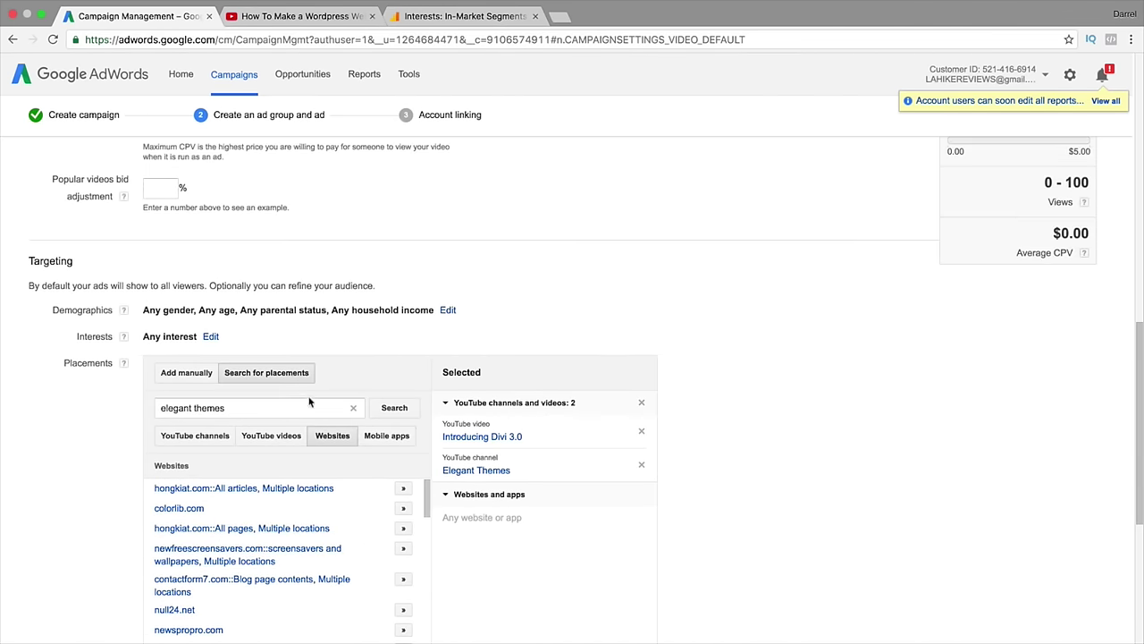
{"action": "scroll", "coordinate": [311, 394], "scroll_direction": "down", "scroll_amount": 2}
{"action": "scroll", "coordinate": [312, 366], "scroll_direction": "down", "scroll_amount": 1}
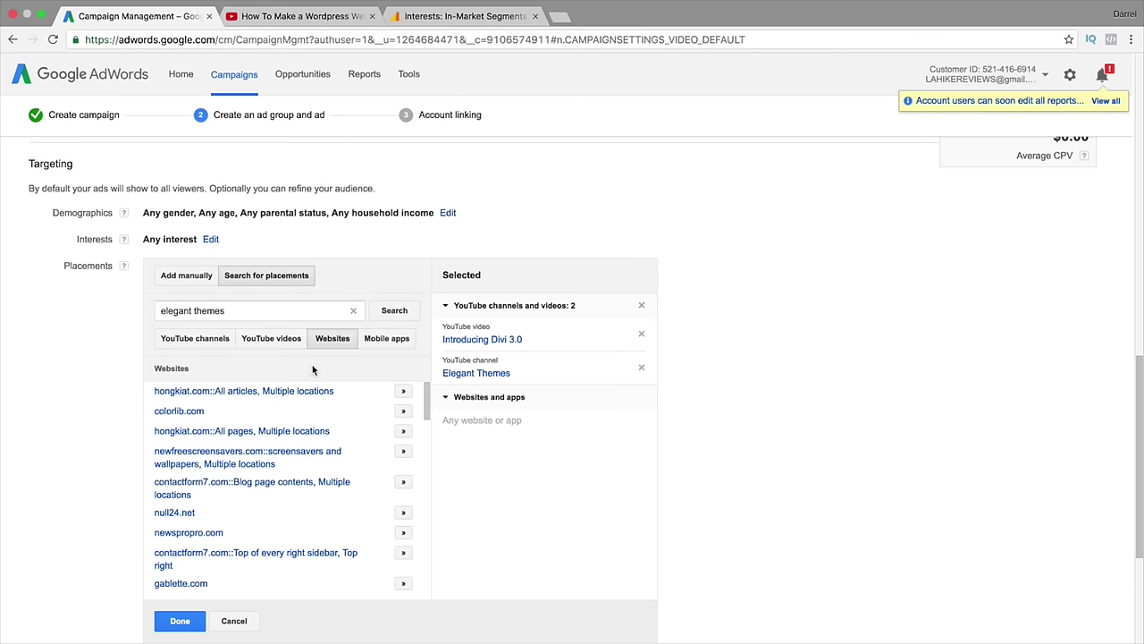
{"action": "scroll", "coordinate": [284, 341], "scroll_direction": "down", "scroll_amount": 1}
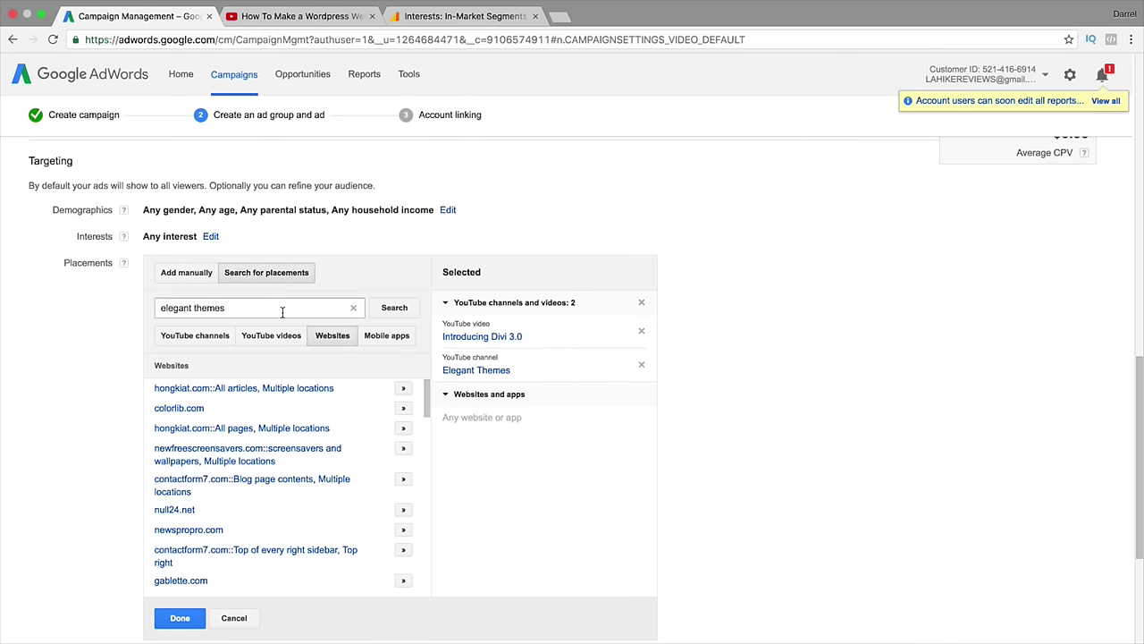
Search placements for 'wordpress' and view the matching YouTube videos, then YouTube channels
{"action": "triple_click", "coordinate": [282, 310]}
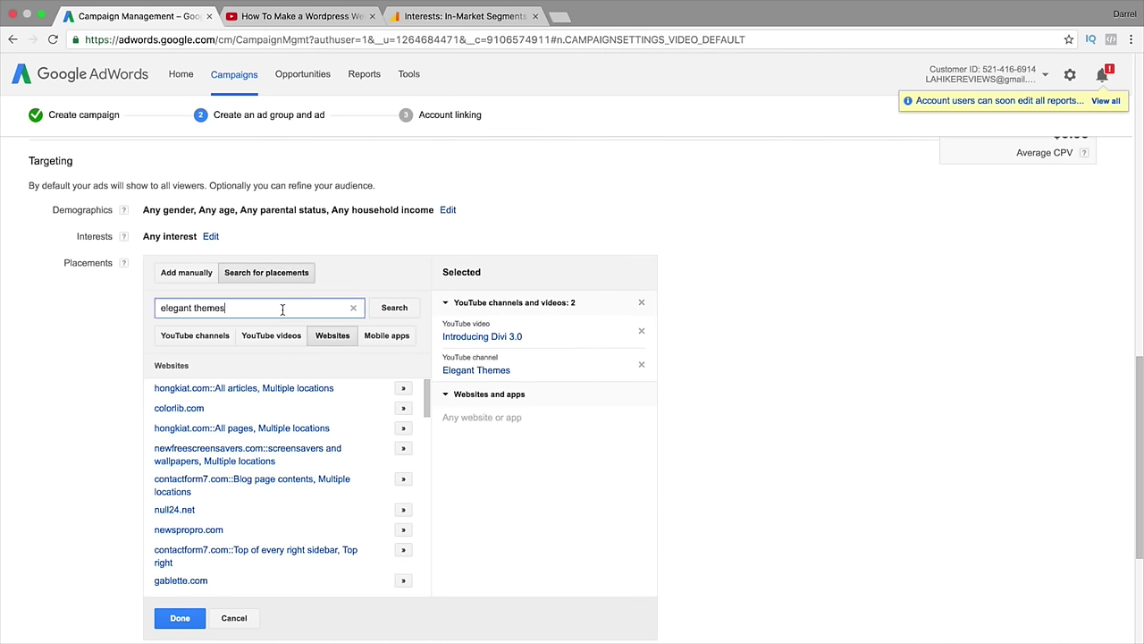
{"action": "type", "text": "wordpress"}
{"action": "key", "text": "Return"}
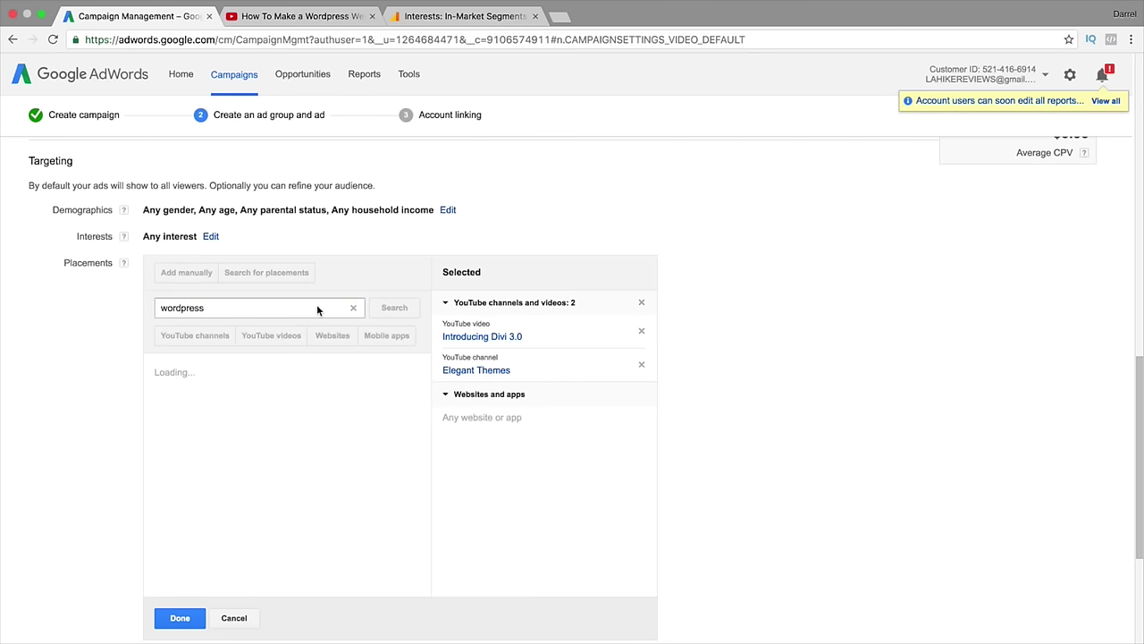
{"action": "scroll", "coordinate": [3, 358], "scroll_direction": "down", "scroll_amount": 1}
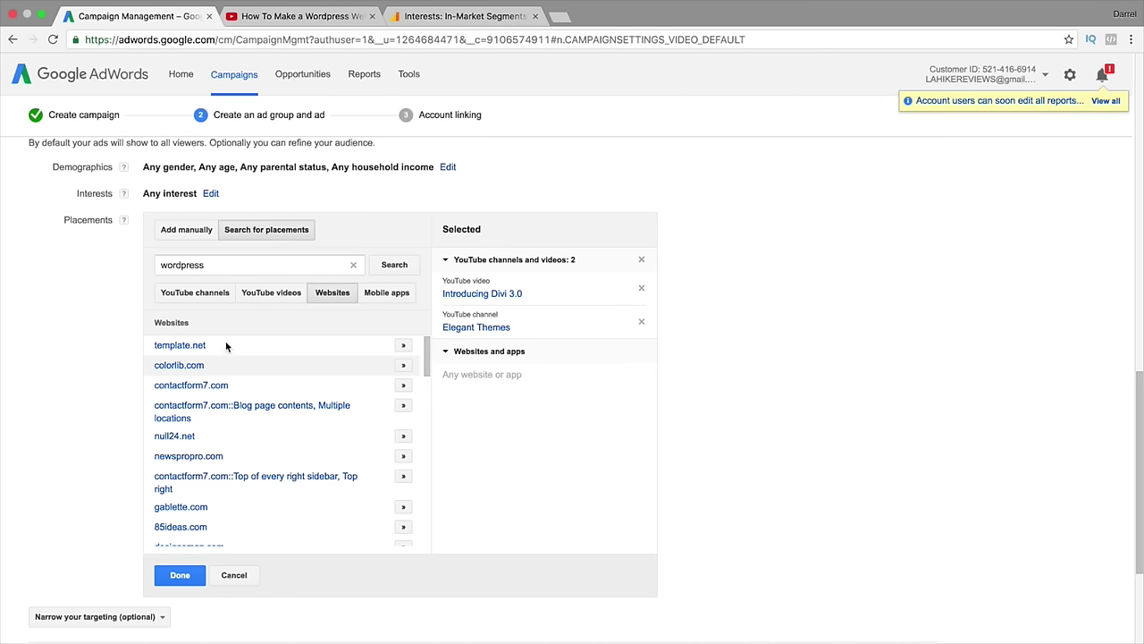
{"action": "left_click", "coordinate": [253, 294]}
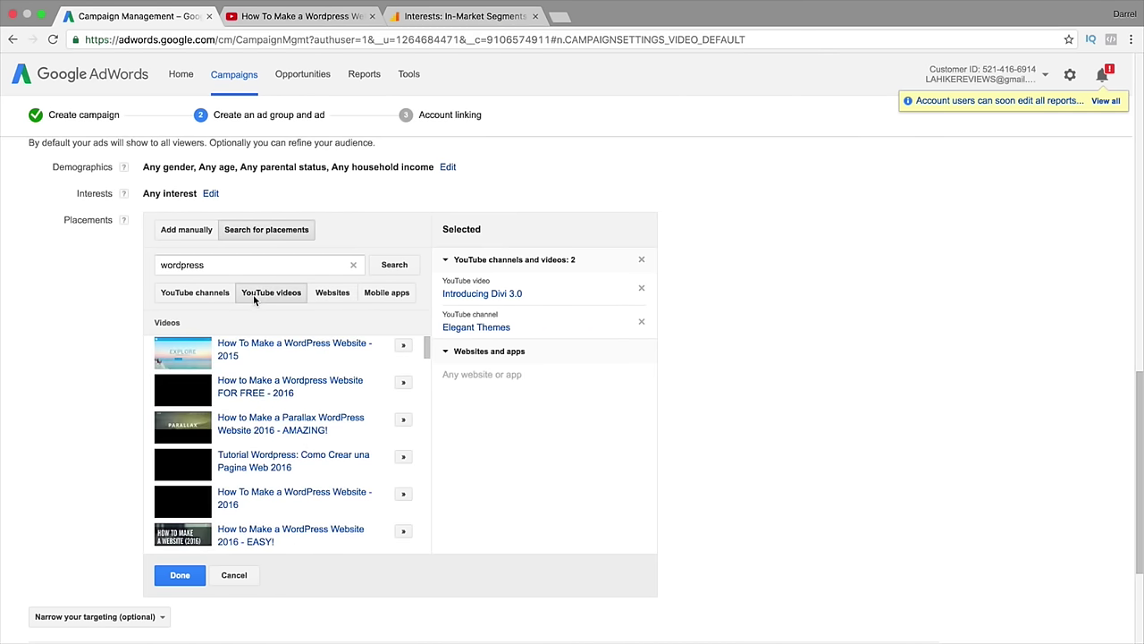
{"action": "left_click", "coordinate": [191, 295]}
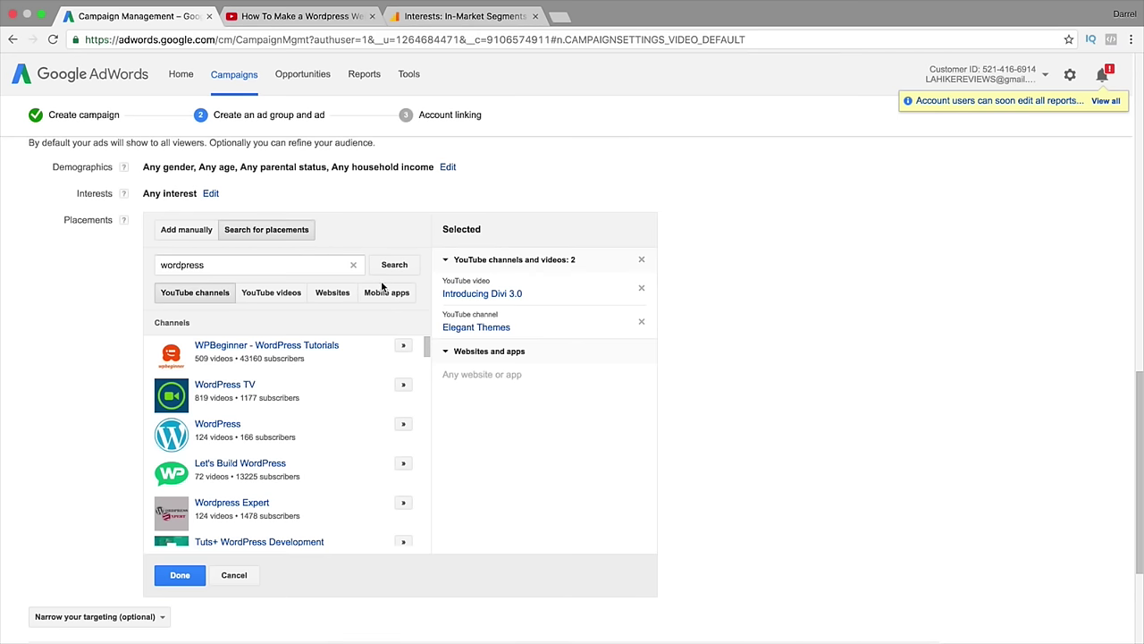
{"action": "left_click", "coordinate": [281, 267]}
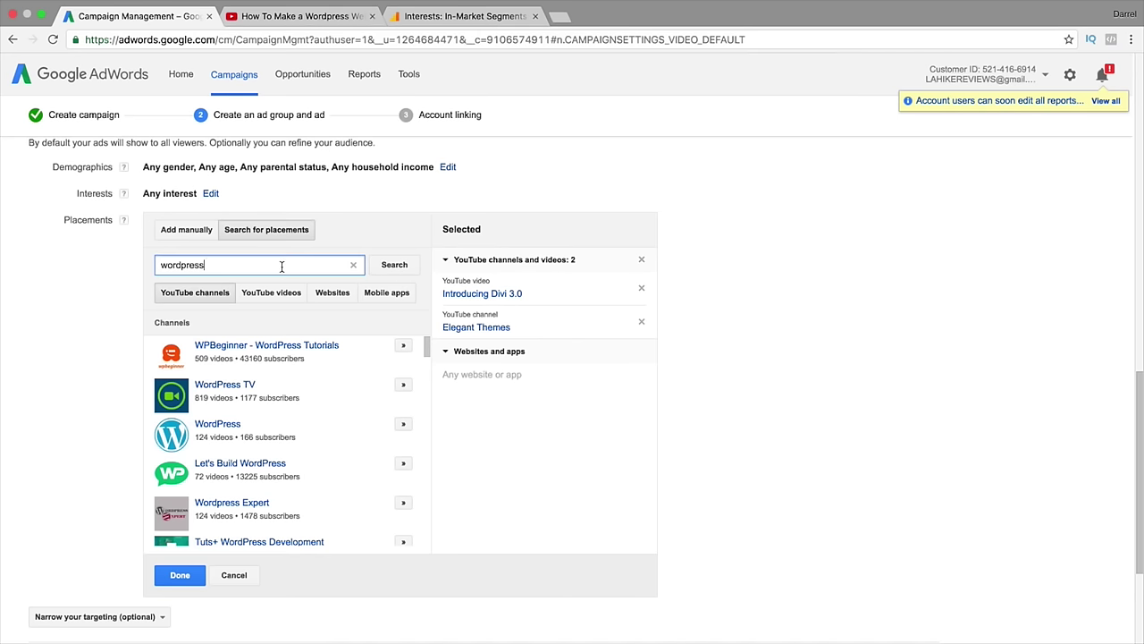
Search placements for 'jcpenny', add the JCPenney channel, then cancel the Placements editor
{"action": "double_click", "coordinate": [282, 266]}
{"action": "type", "text": "jcpenny"}
{"action": "key", "text": "Return"}
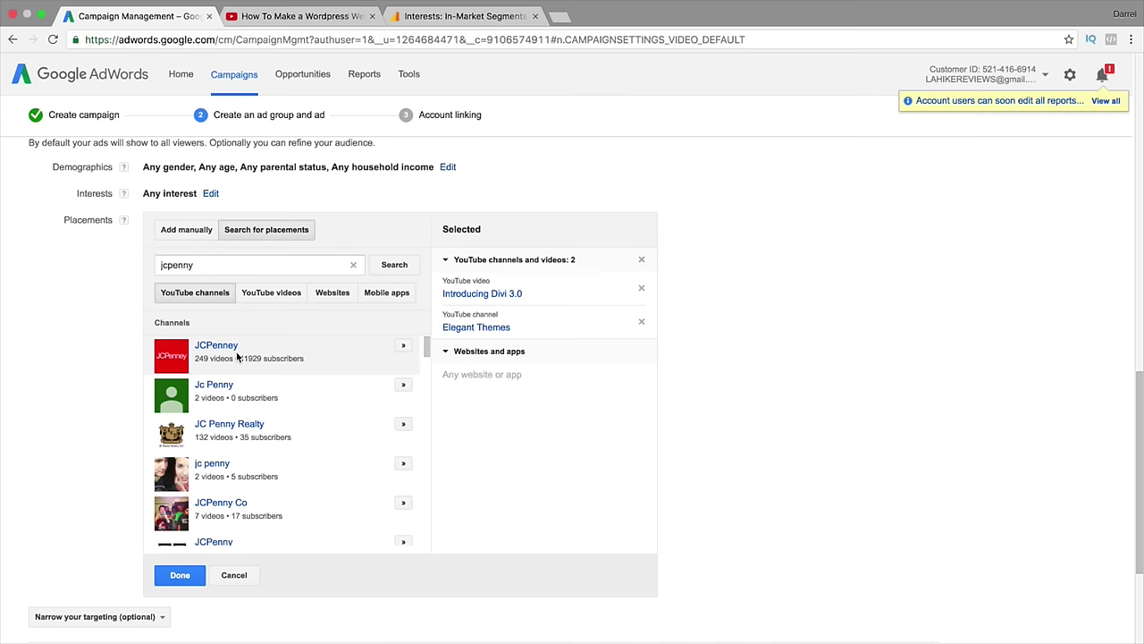
{"action": "left_click", "coordinate": [403, 345]}
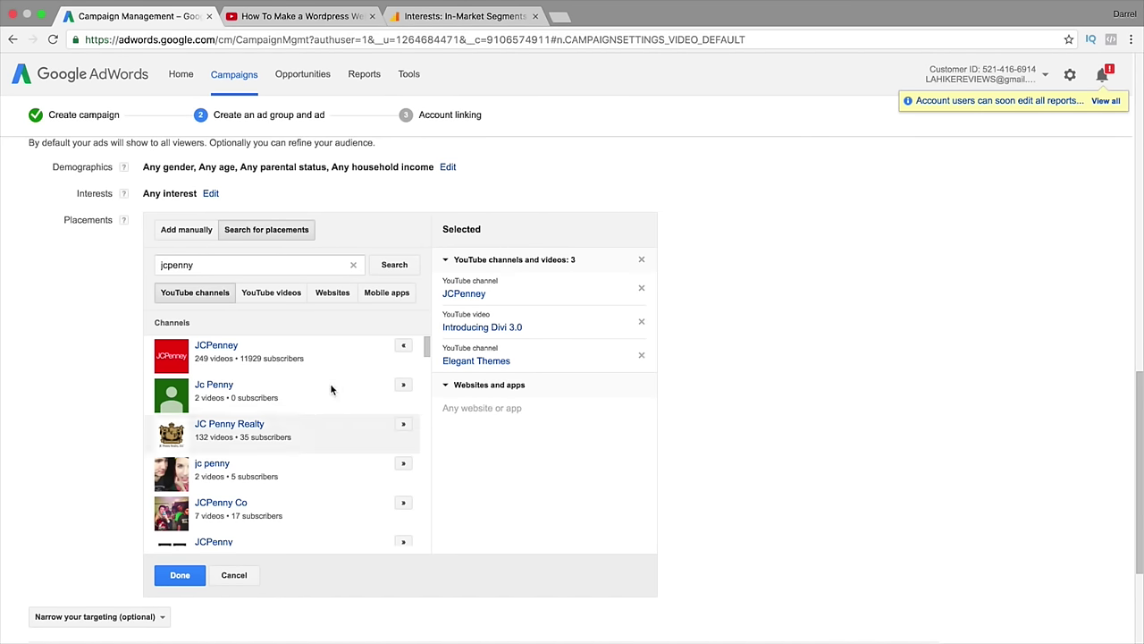
{"action": "left_click", "coordinate": [234, 575]}
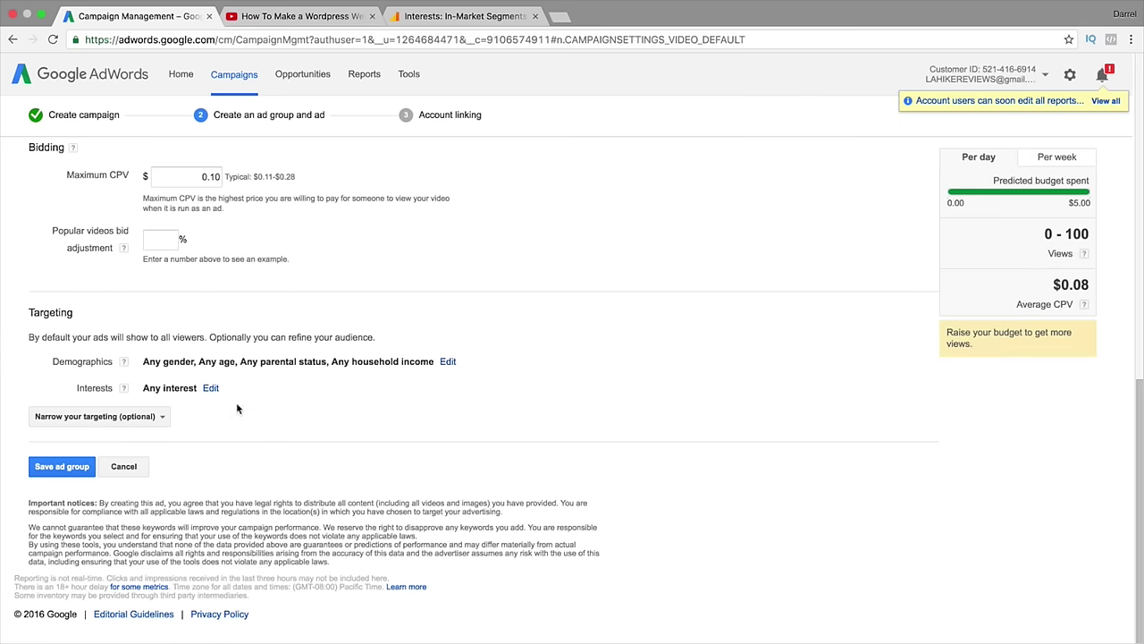
Add topic targeting to the ad group and search topics for 'wordpress'
{"action": "left_click", "coordinate": [148, 418]}
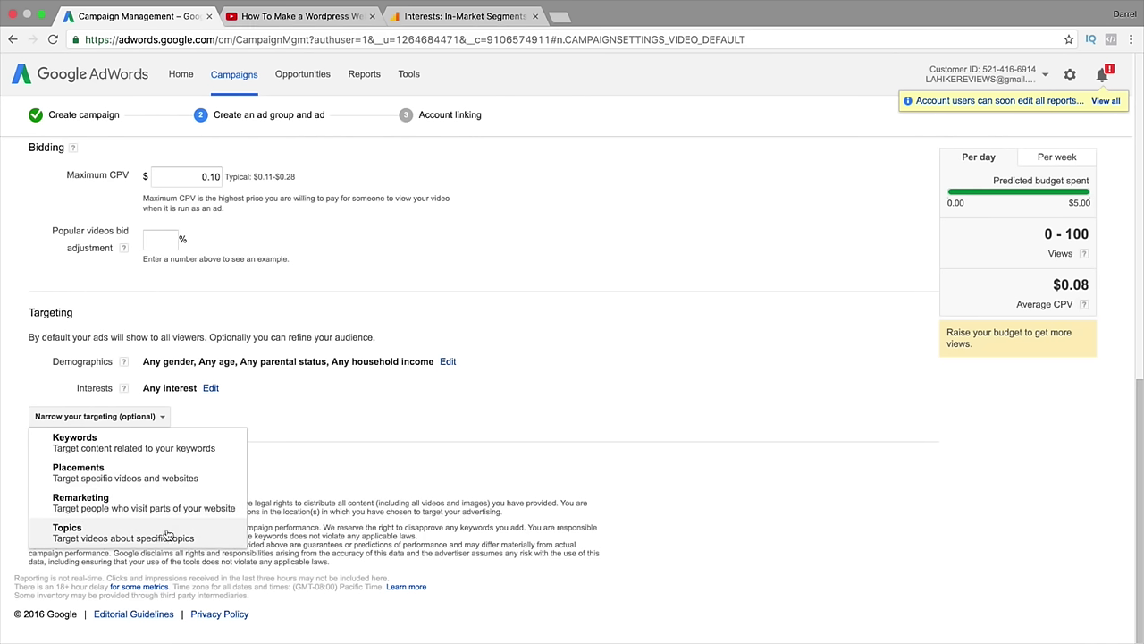
{"action": "left_click", "coordinate": [167, 533]}
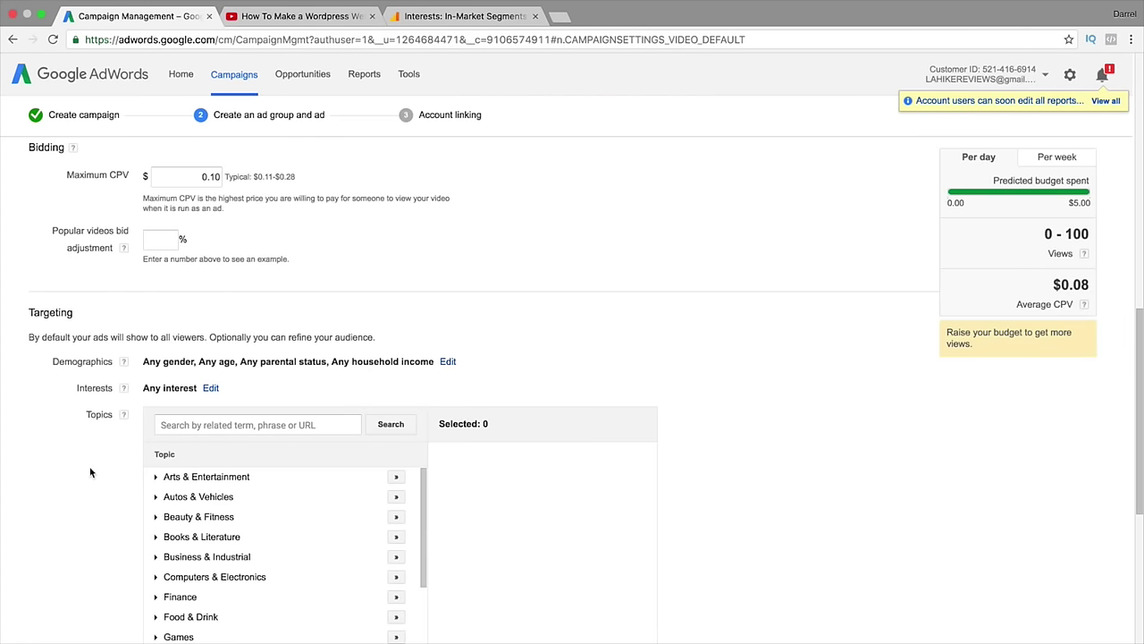
{"action": "scroll", "coordinate": [89, 466], "scroll_direction": "down", "scroll_amount": 2}
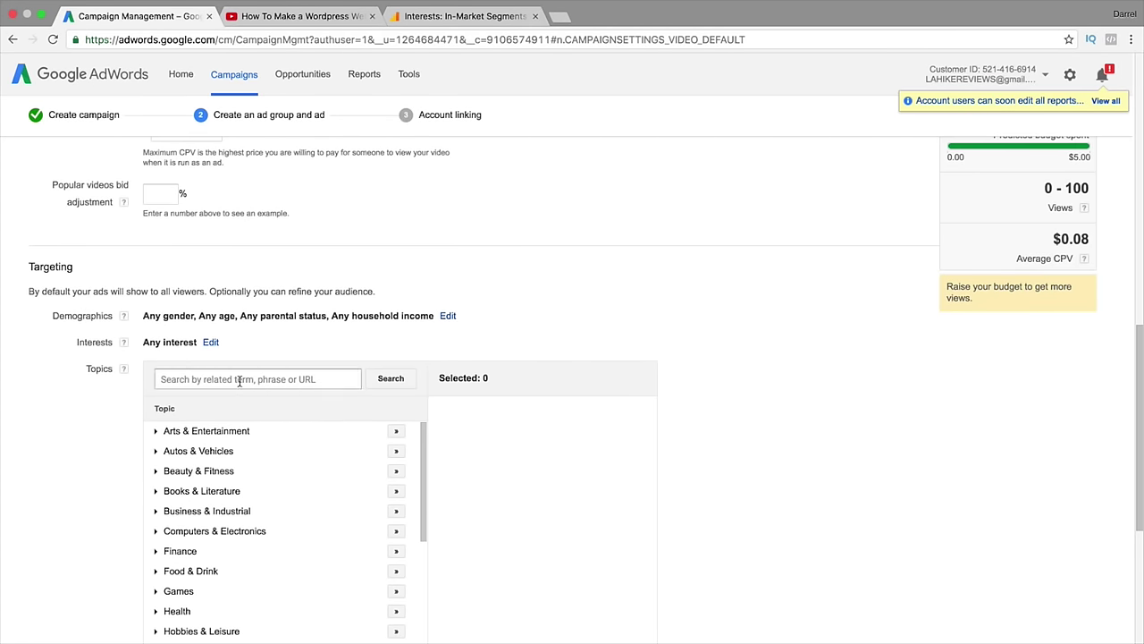
{"action": "left_click", "coordinate": [247, 377]}
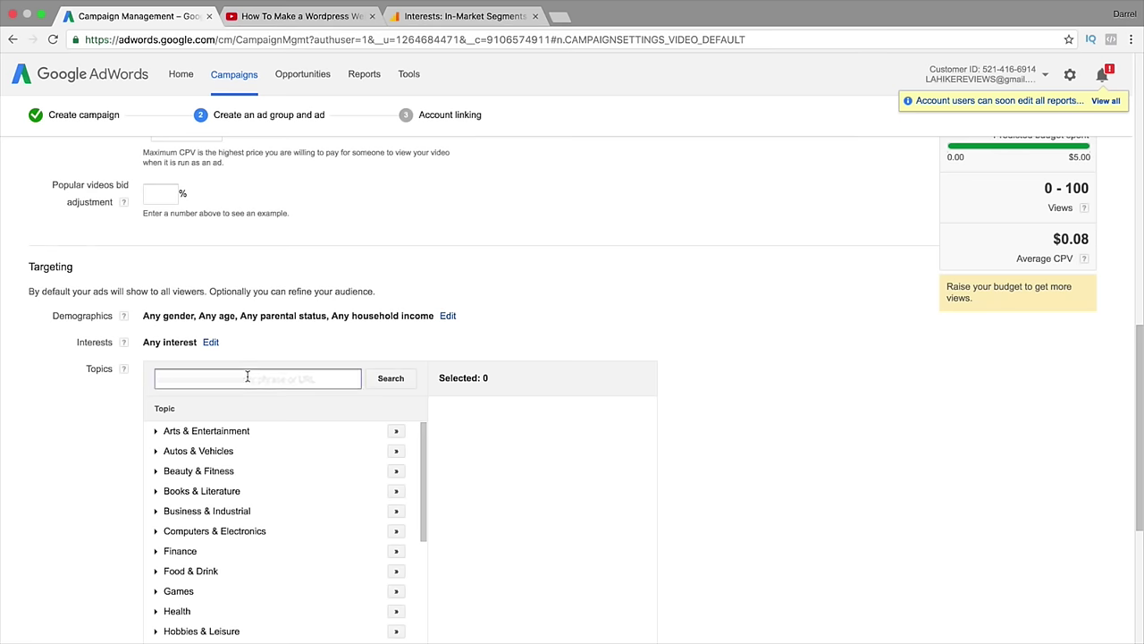
{"action": "type", "text": "wordpress"}
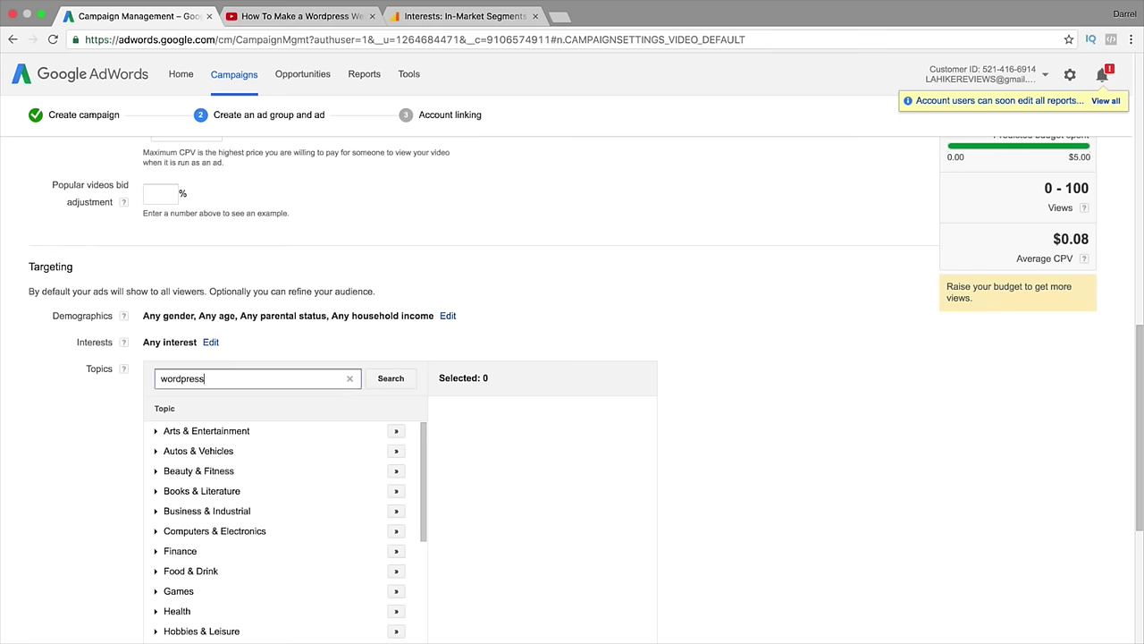
{"action": "key", "text": "Return"}
{"action": "scroll", "coordinate": [98, 411], "scroll_direction": "down", "scroll_amount": 1}
{"action": "scroll", "coordinate": [98, 411], "scroll_direction": "down", "scroll_amount": 1}
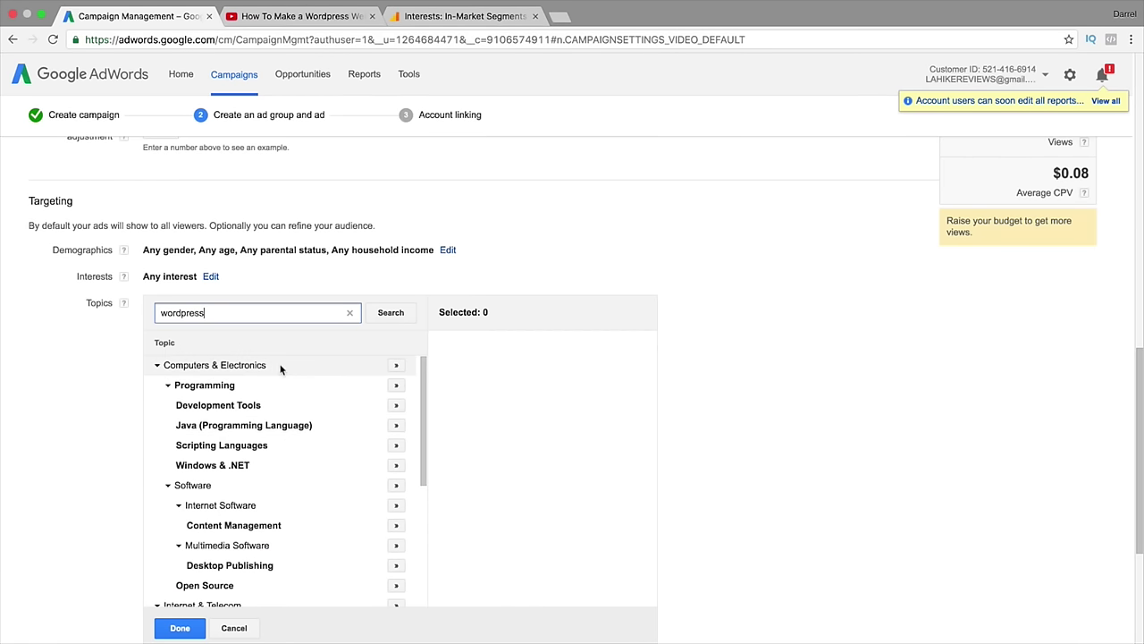
{"action": "scroll", "coordinate": [242, 456], "scroll_direction": "down", "scroll_amount": 1}
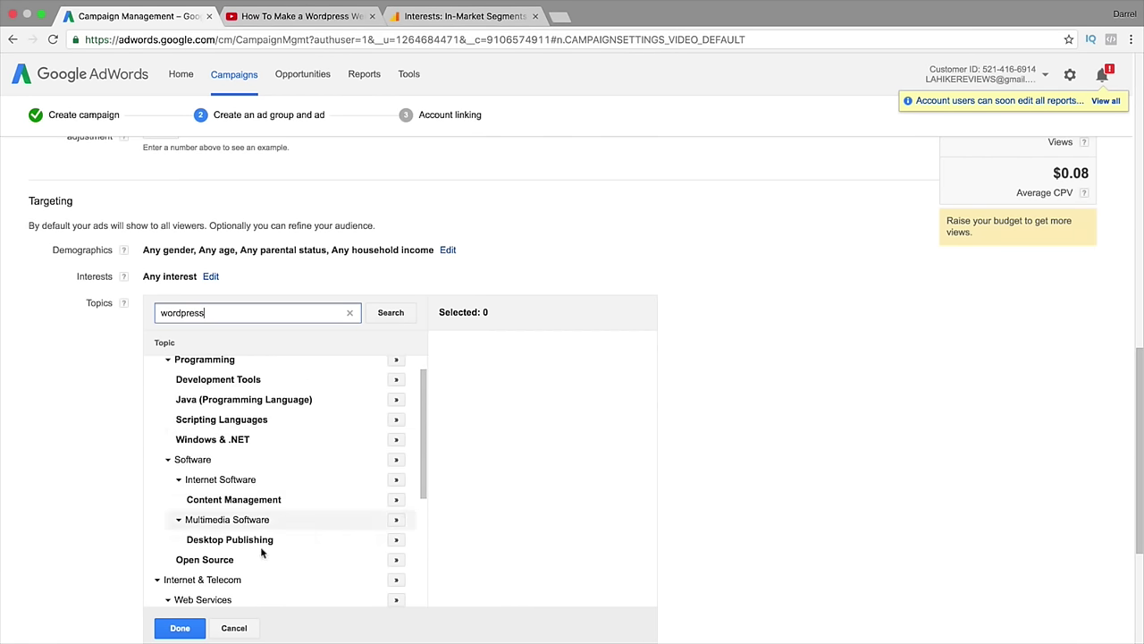
{"action": "scroll", "coordinate": [259, 541], "scroll_direction": "down", "scroll_amount": 4}
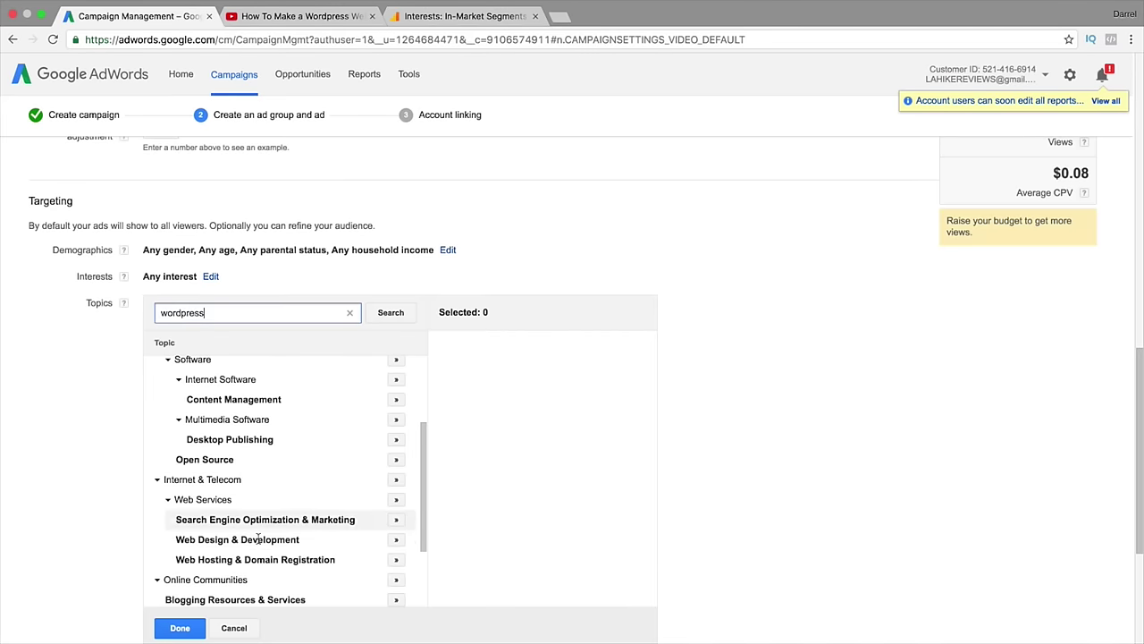
{"action": "scroll", "coordinate": [281, 538], "scroll_direction": "up", "scroll_amount": 4}
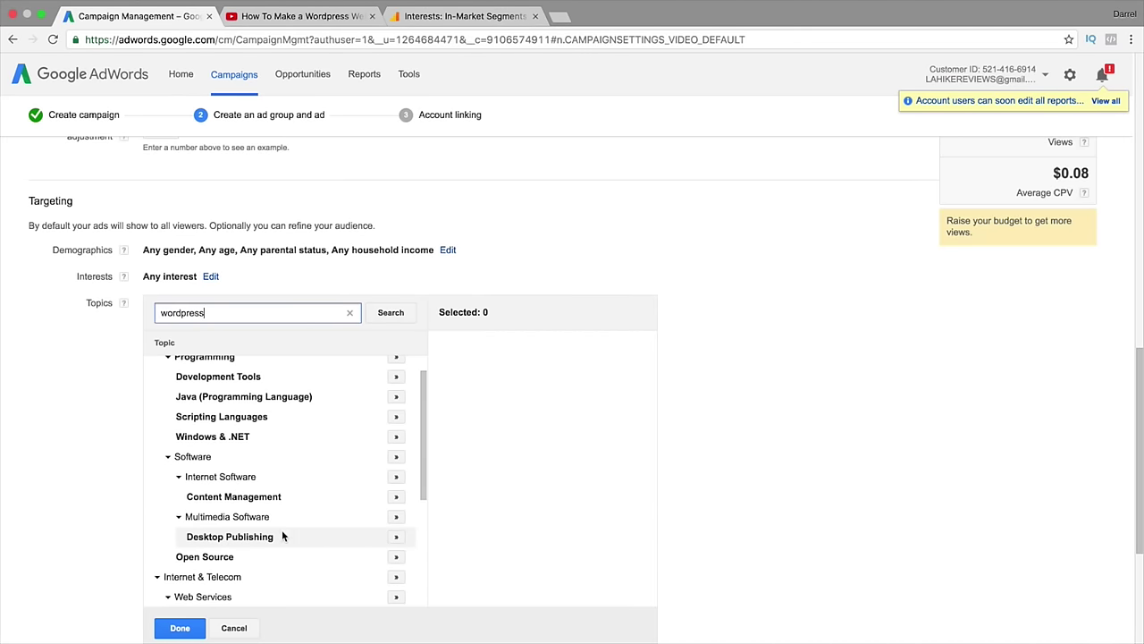
{"action": "scroll", "coordinate": [282, 536], "scroll_direction": "up", "scroll_amount": 1}
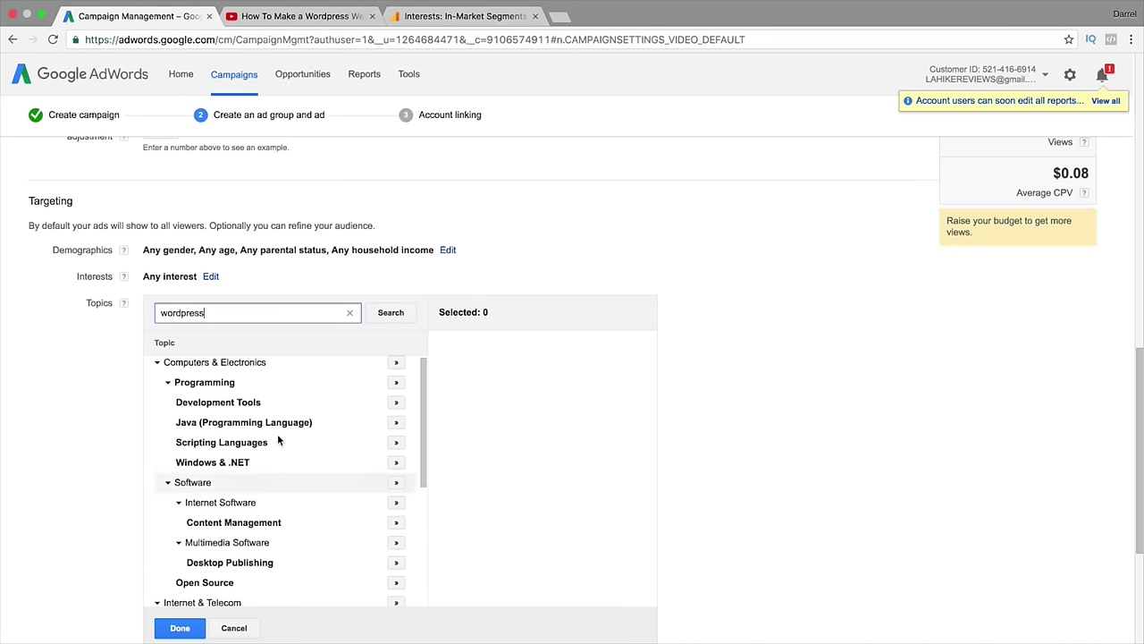
Search topics for 'divi theme', then for 'clothes'
{"action": "double_click", "coordinate": [264, 304]}
{"action": "type", "text": "divi theme"}
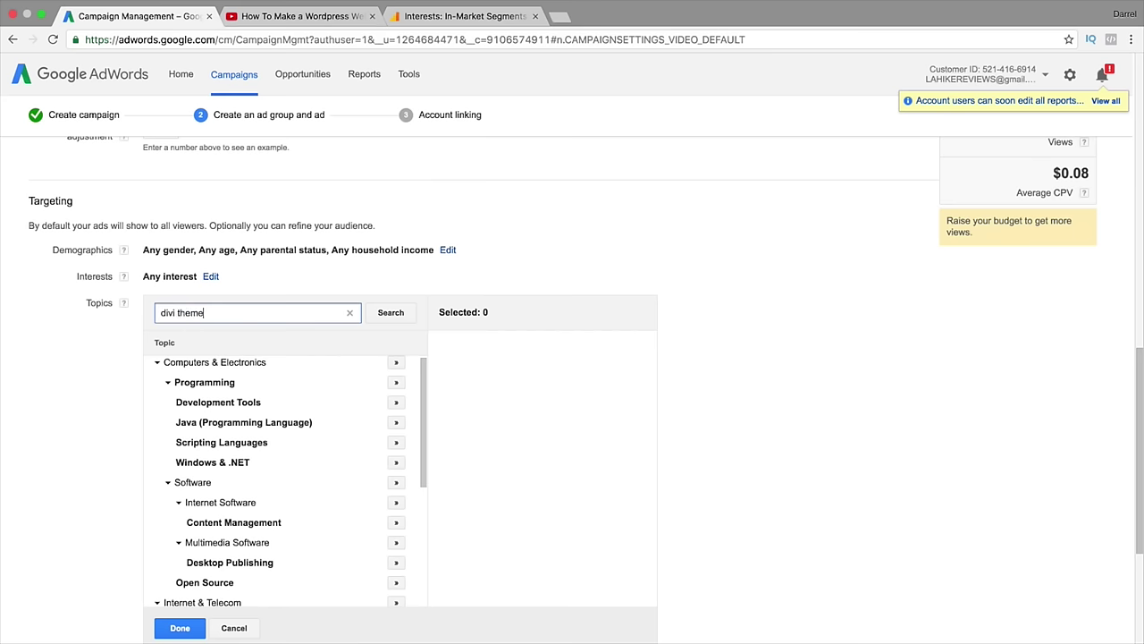
{"action": "key", "text": "Return"}
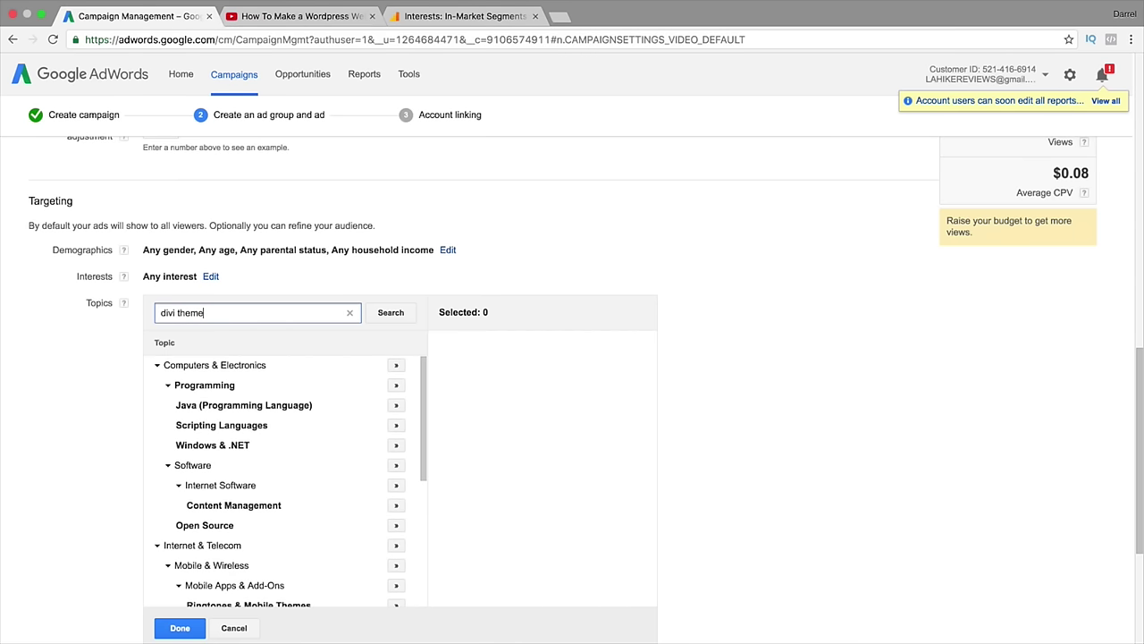
{"action": "scroll", "coordinate": [290, 518], "scroll_direction": "down", "scroll_amount": 1}
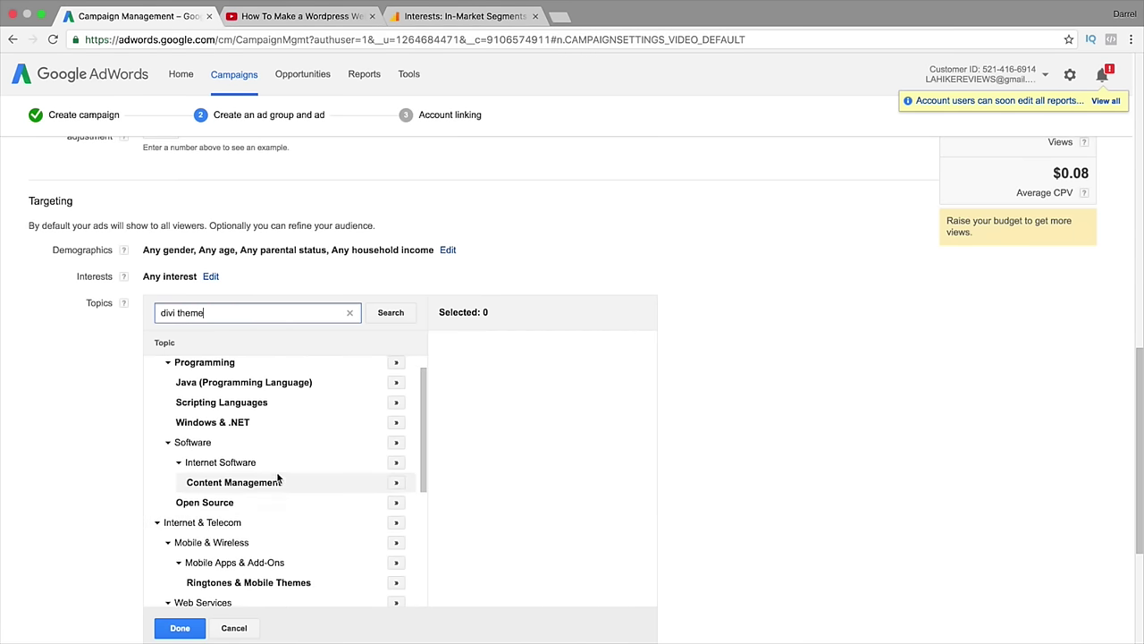
{"action": "scroll", "coordinate": [295, 483], "scroll_direction": "up", "scroll_amount": 1}
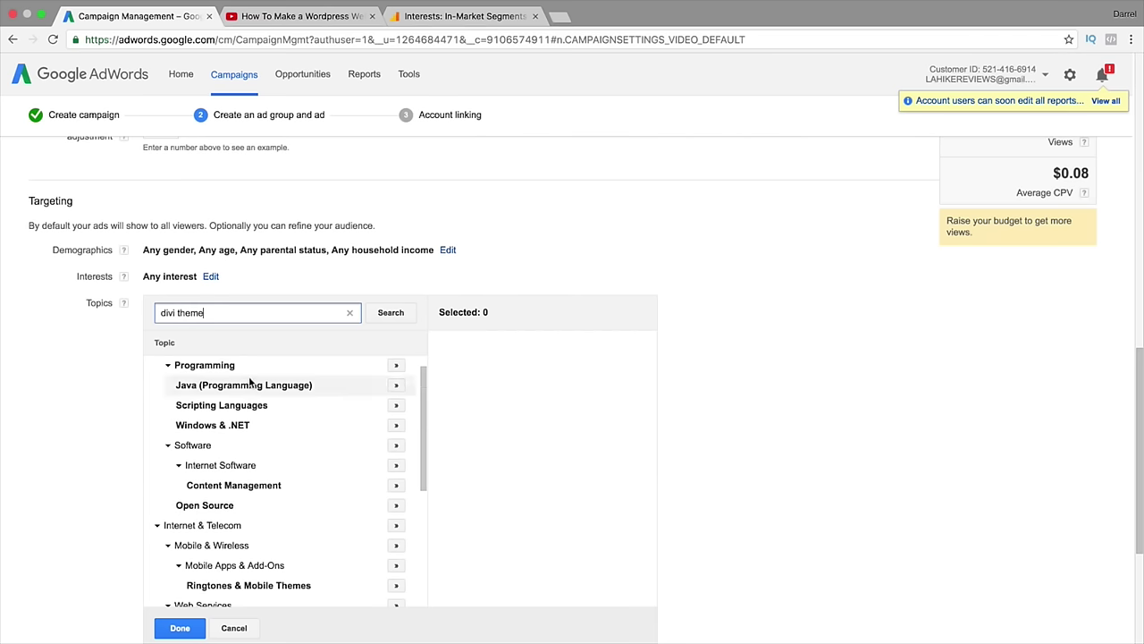
{"action": "scroll", "coordinate": [333, 527], "scroll_direction": "down", "scroll_amount": 3}
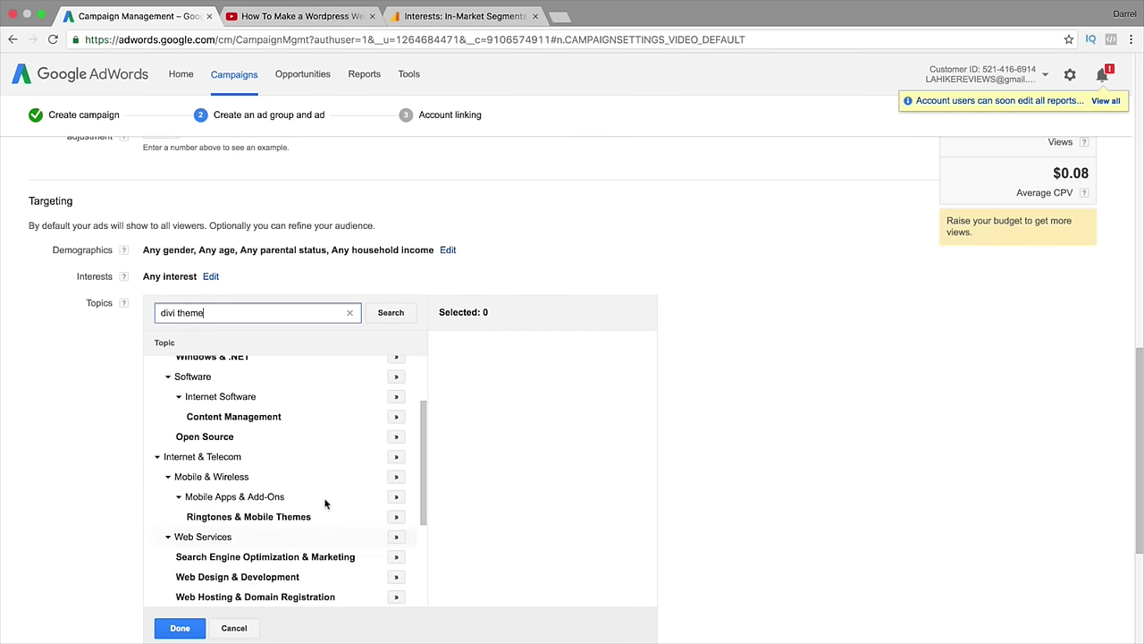
{"action": "scroll", "coordinate": [293, 534], "scroll_direction": "down", "scroll_amount": 1}
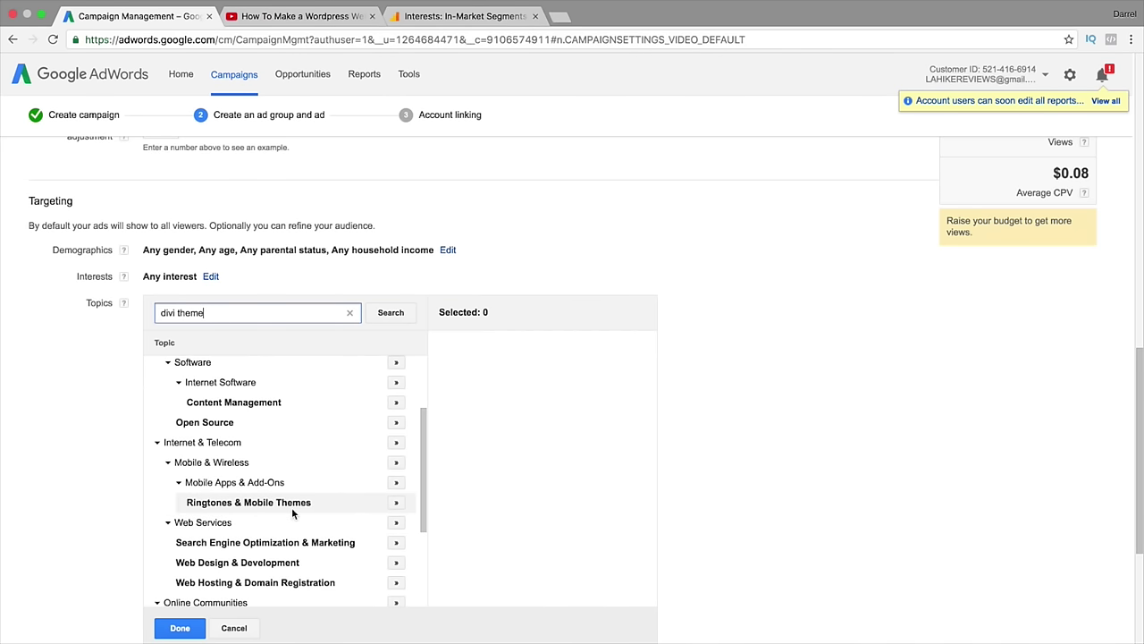
{"action": "triple_click", "coordinate": [250, 313]}
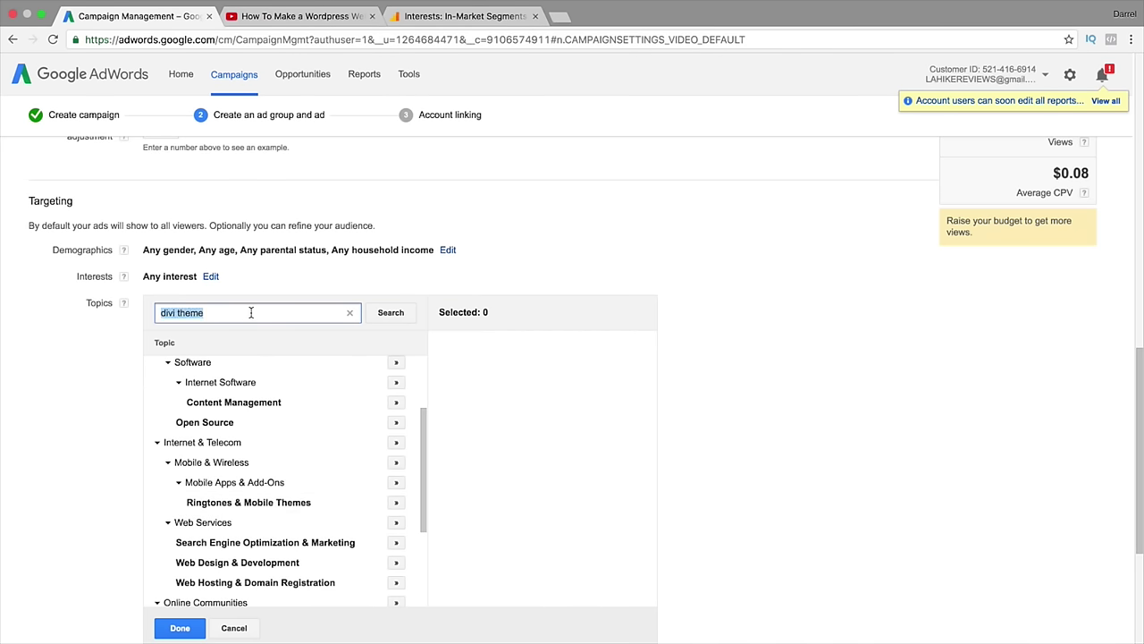
{"action": "type", "text": "clothes"}
{"action": "key", "text": "Return"}
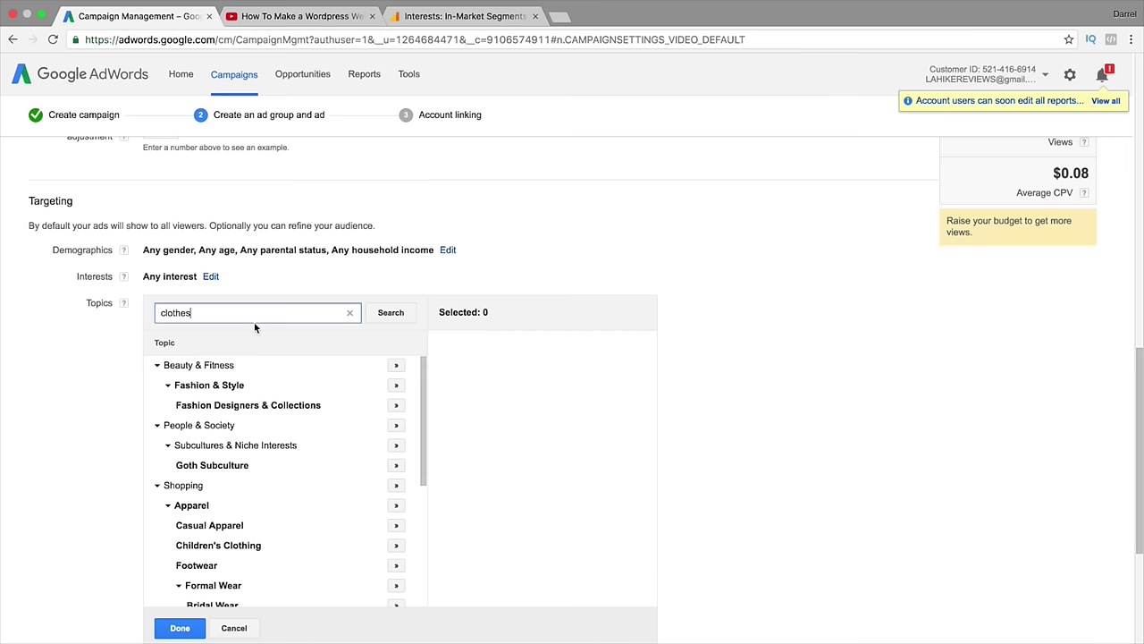
Add Fashion & Style, Beauty & Fitness, Apparel, Casual Apparel, Children's Clothing, Footwear and Formal Wear topics
{"action": "left_click", "coordinate": [396, 408]}
{"action": "left_click", "coordinate": [396, 408]}
{"action": "left_click", "coordinate": [396, 384]}
{"action": "left_click", "coordinate": [396, 365]}
{"action": "left_click", "coordinate": [396, 505]}
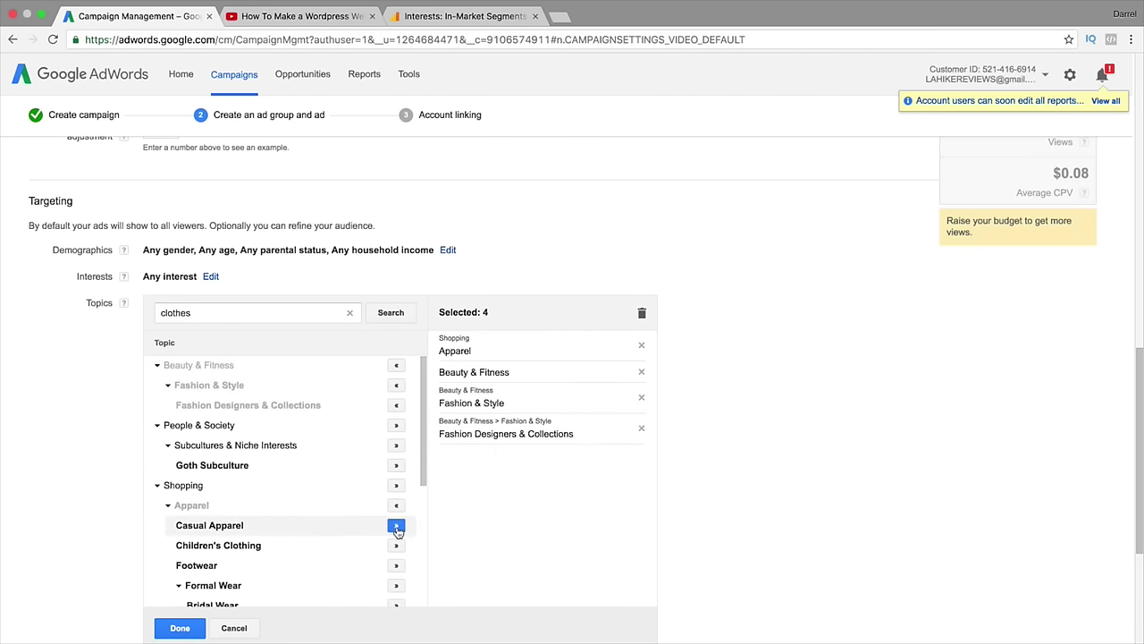
{"action": "left_click", "coordinate": [396, 525]}
{"action": "left_click", "coordinate": [396, 545]}
{"action": "left_click", "coordinate": [396, 565]}
{"action": "left_click", "coordinate": [396, 584]}
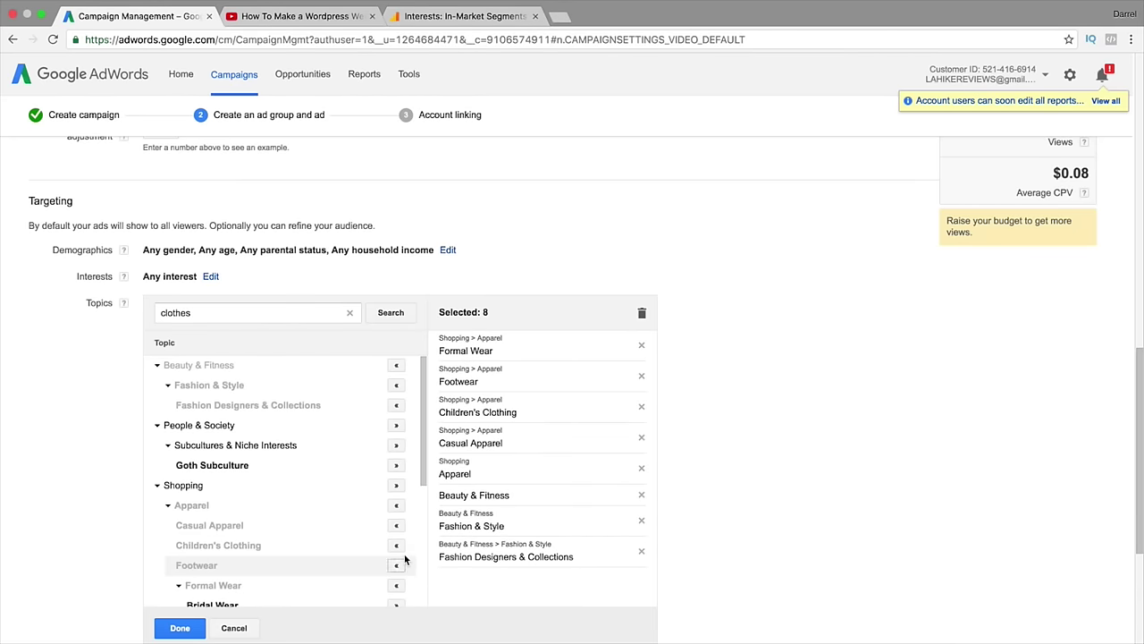
{"action": "scroll", "coordinate": [398, 558], "scroll_direction": "down", "scroll_amount": 3}
{"action": "scroll", "coordinate": [10, 487], "scroll_direction": "down", "scroll_amount": 2}
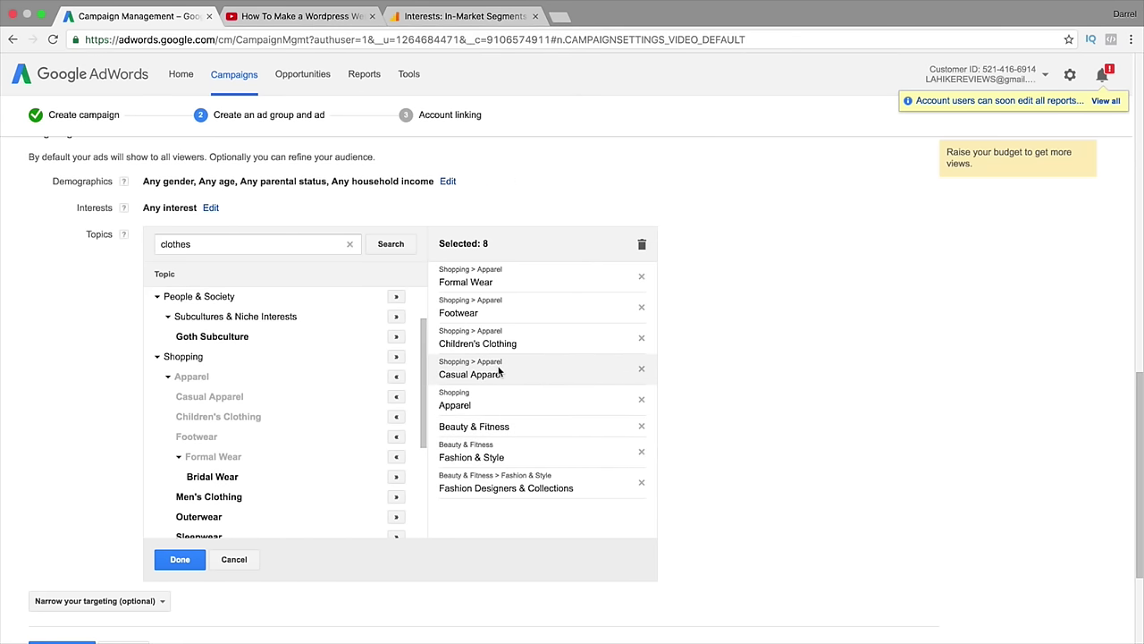
Cancel the topic selections and add keyword targeting to the ad group
{"action": "left_click", "coordinate": [235, 559]}
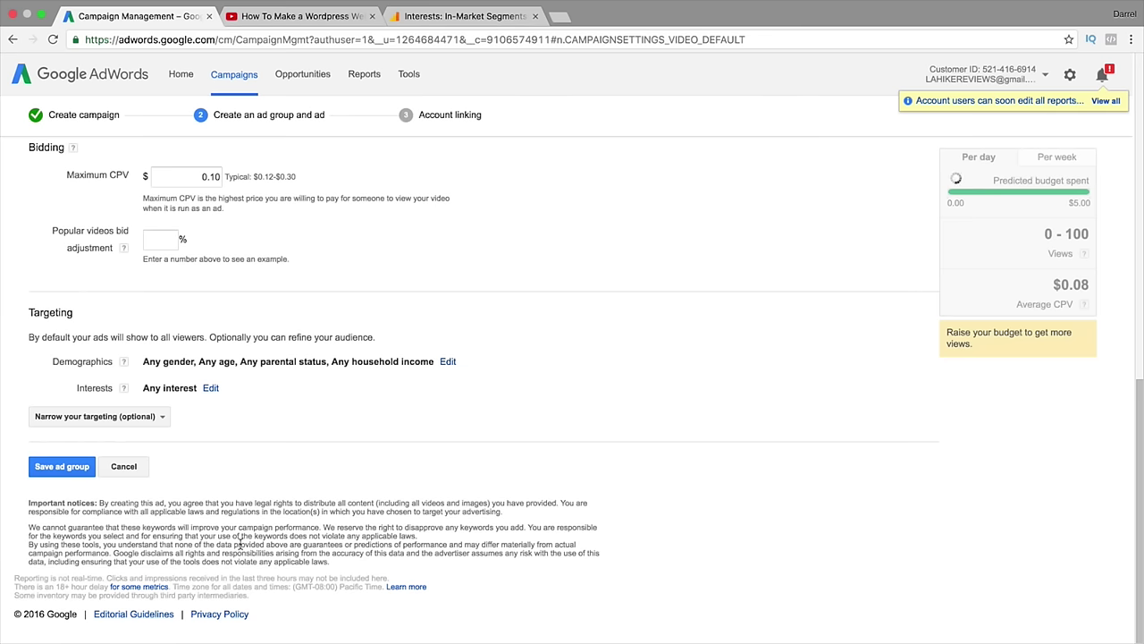
{"action": "left_click", "coordinate": [211, 390]}
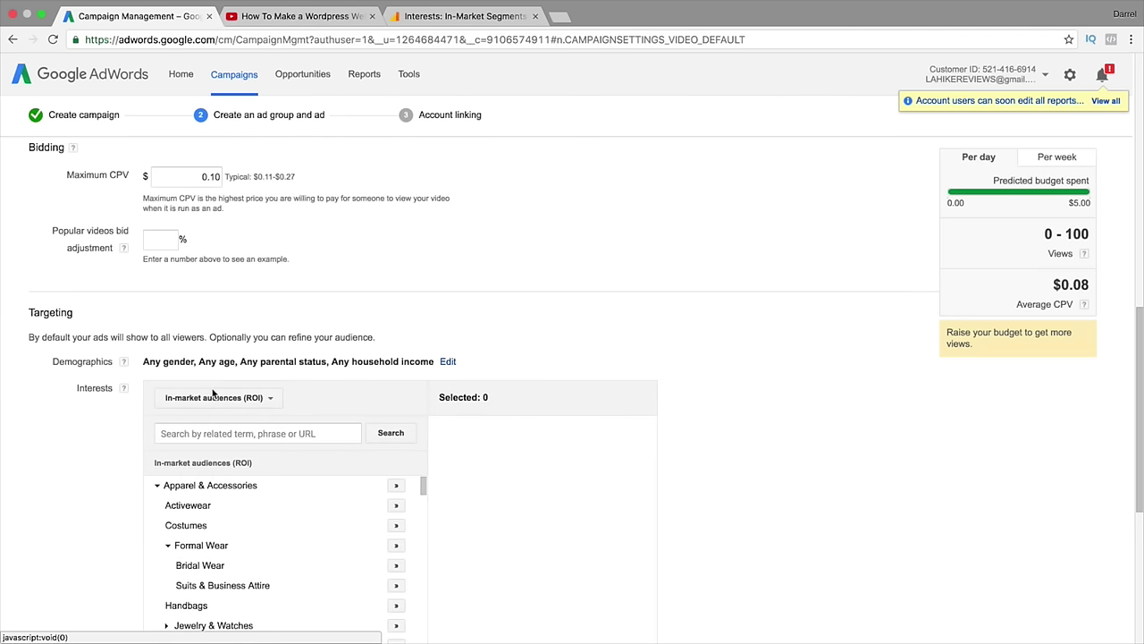
{"action": "scroll", "coordinate": [179, 407], "scroll_direction": "down", "scroll_amount": 5}
{"action": "left_click", "coordinate": [163, 415]}
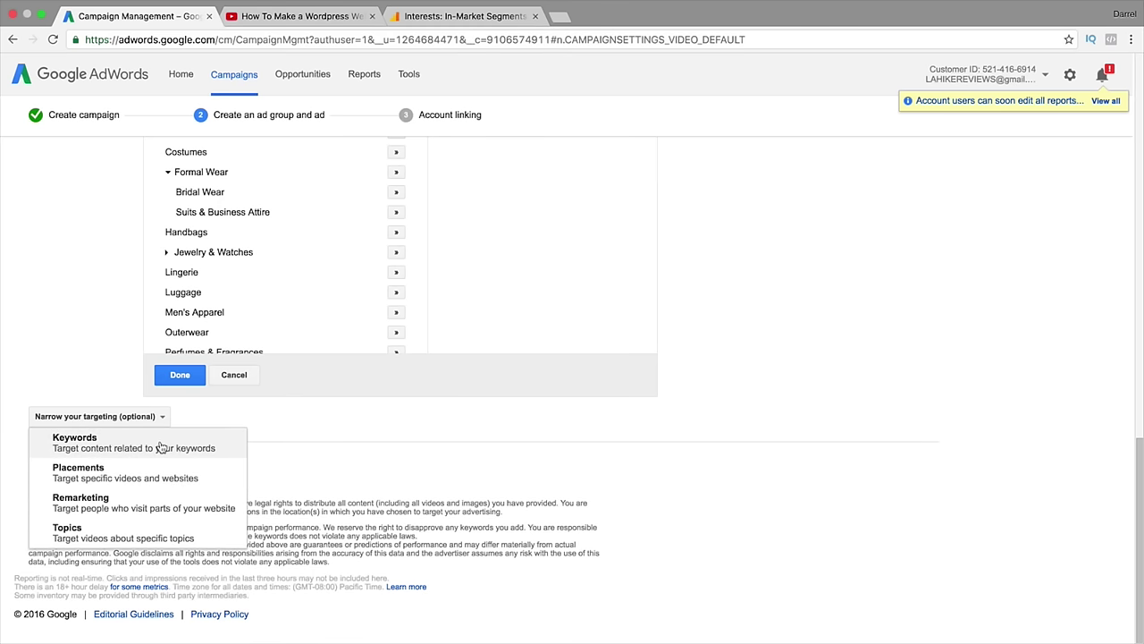
{"action": "left_click", "coordinate": [159, 452]}
{"action": "scroll", "coordinate": [227, 481], "scroll_direction": "up", "scroll_amount": 5}
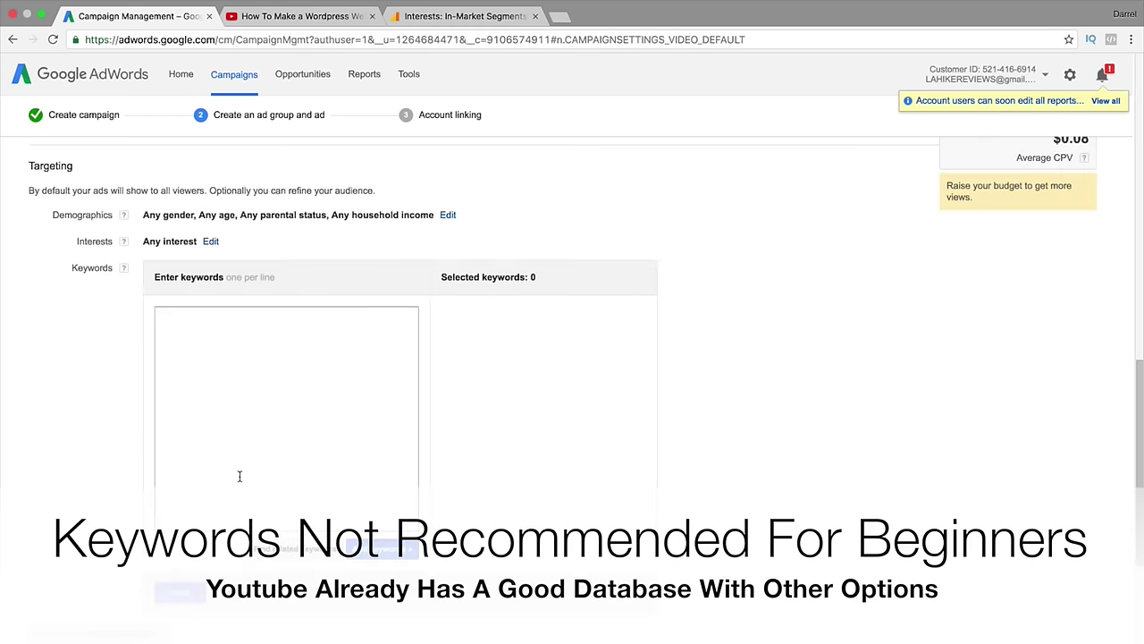
{"action": "left_click", "coordinate": [241, 451]}
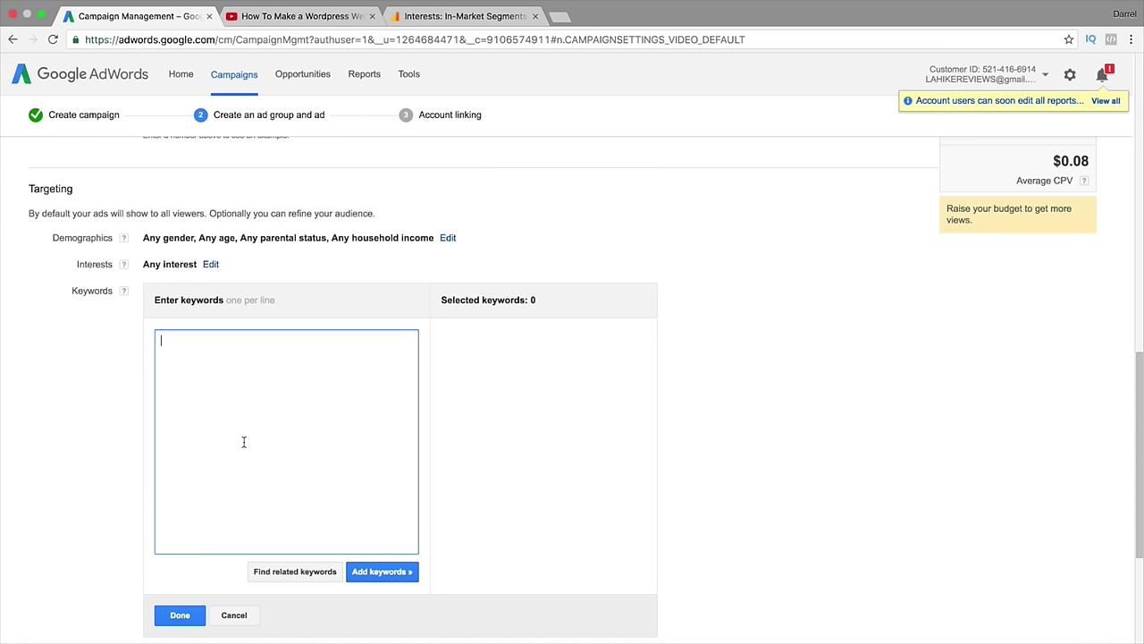
Add 'wordpress' as a keyword, then draft 'cool wordpress shirtts' and 'poremium wordpress plugins' lines
{"action": "type", "text": "wordpress"}
{"action": "left_click", "coordinate": [380, 571]}
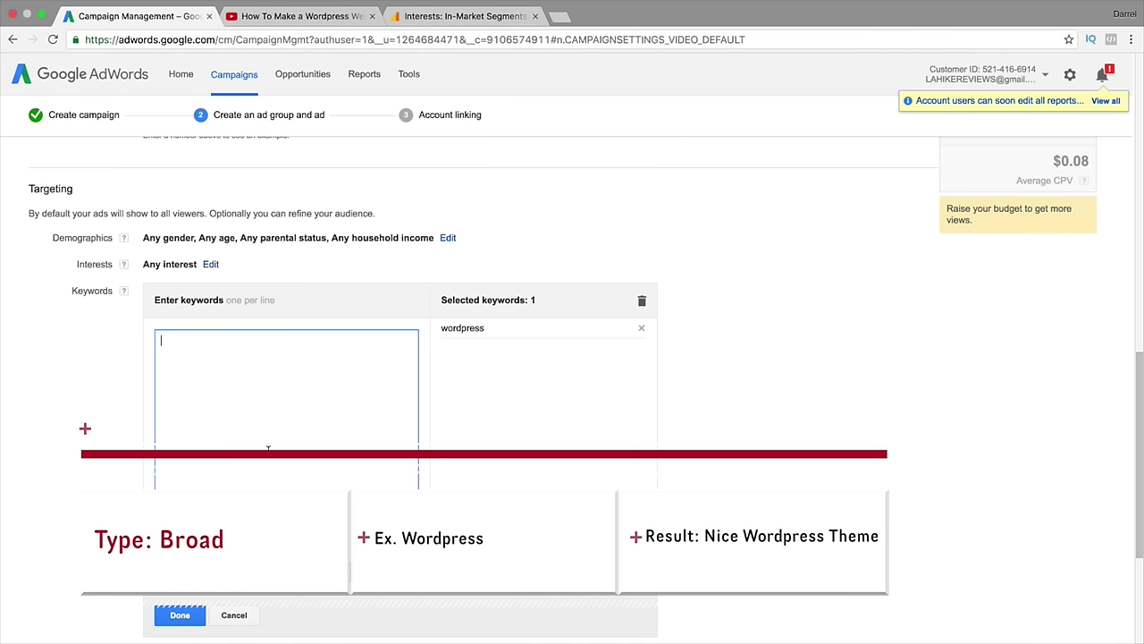
{"action": "type", "text": "cool"}
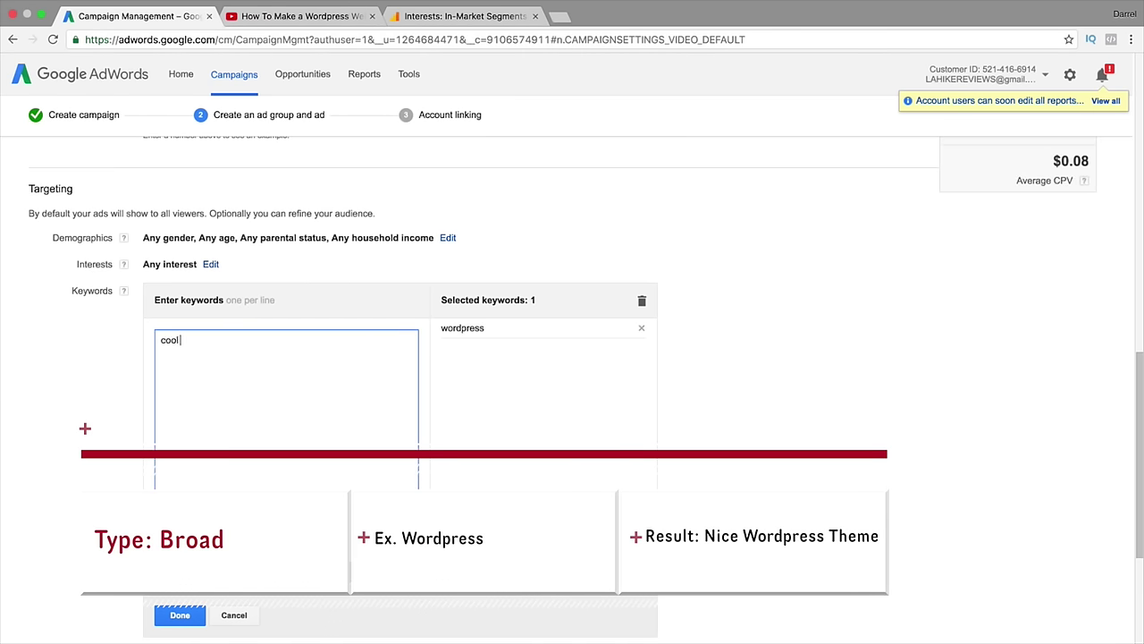
{"action": "type", "text": " wordpress shirtts"}
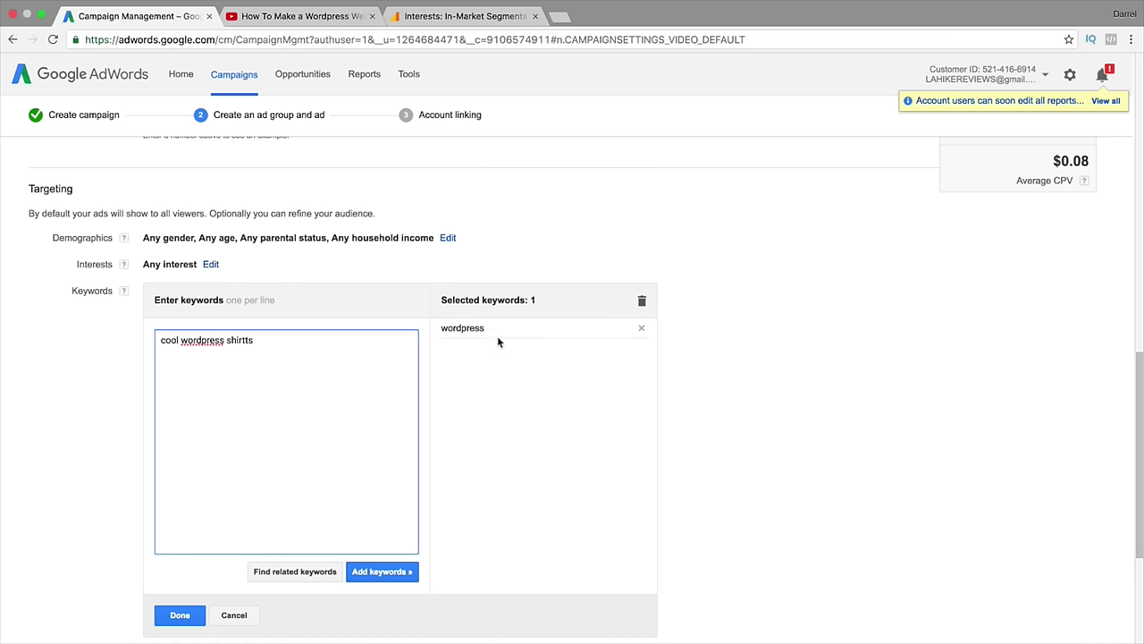
{"action": "key", "text": "Return"}
{"action": "type", "text": "wor"}
{"action": "key", "text": "BackSpace"}
{"action": "key", "text": "BackSpace"}
{"action": "key", "text": "BackSpace"}
{"action": "type", "text": "poremium wordpress plugins"}
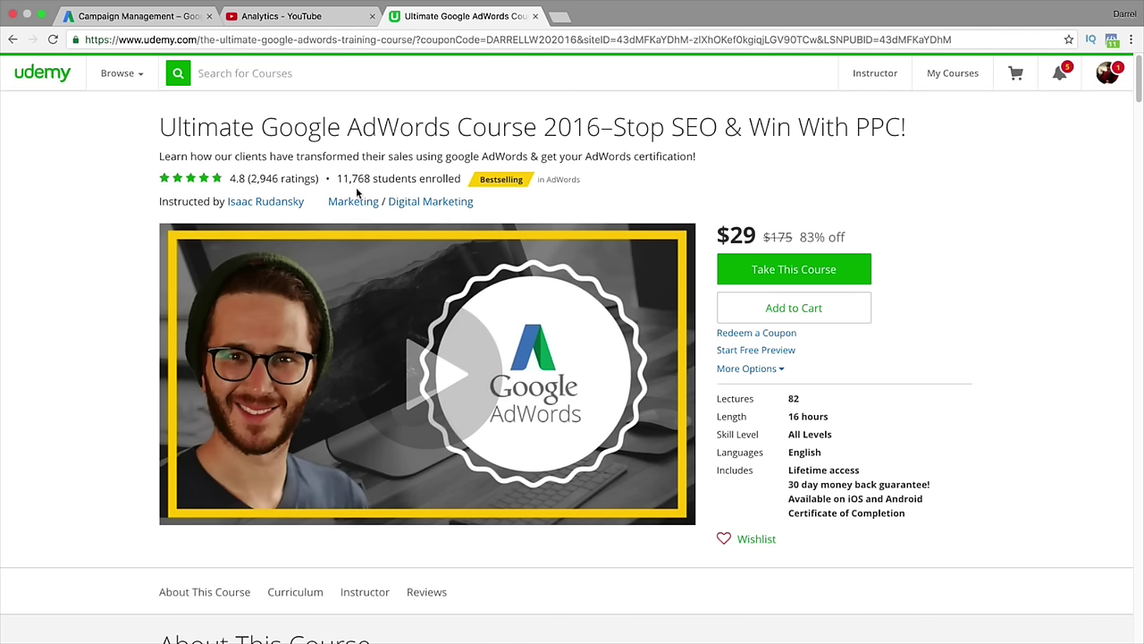
Look over the Udemy course's star rating, then select both draft keyword lines in AdWords
{"action": "mouse_move", "coordinate": [256, 180]}
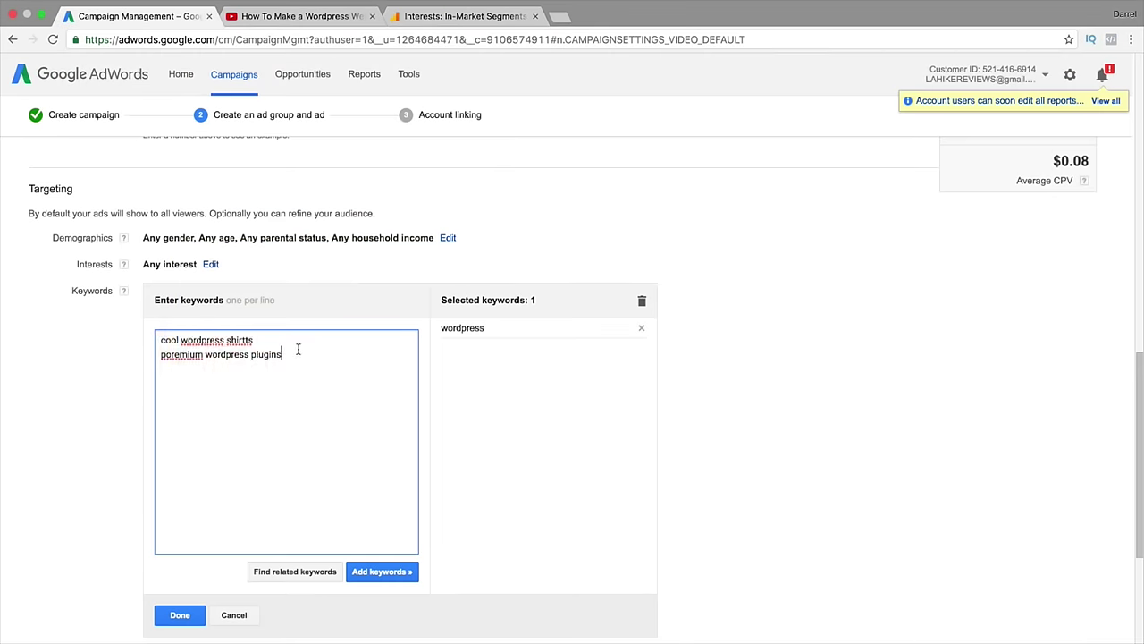
{"action": "left_click_drag", "start_coordinate": [296, 350], "coordinate": [149, 323]}
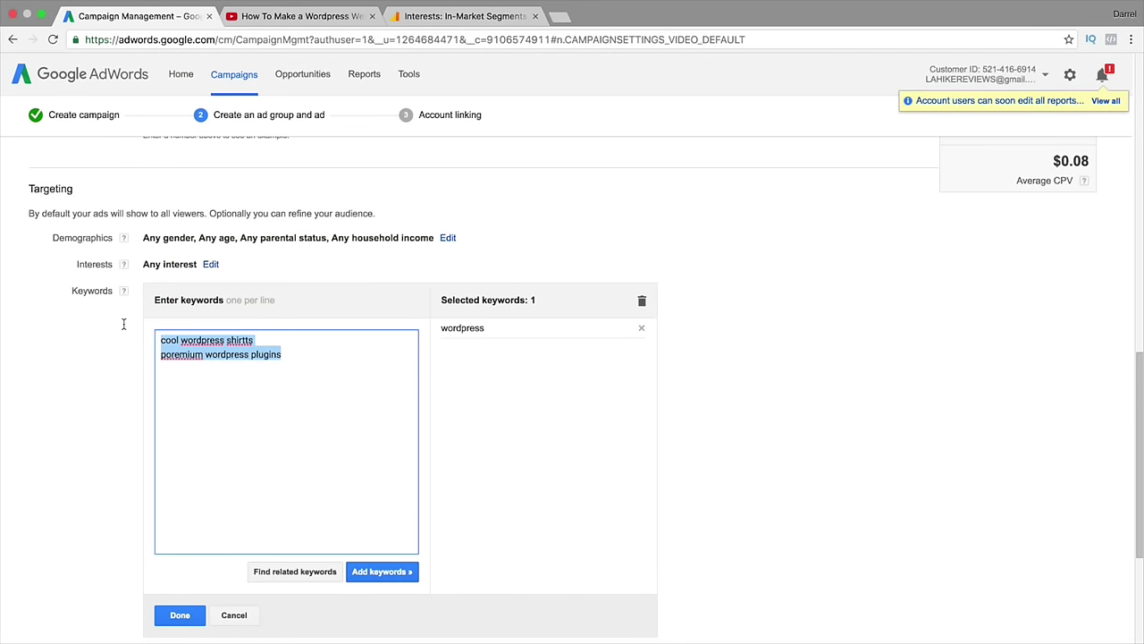
Delete the draft lines, remove wordpress, and add the keyword +wordpress +themes
{"action": "key", "text": "BackSpace"}
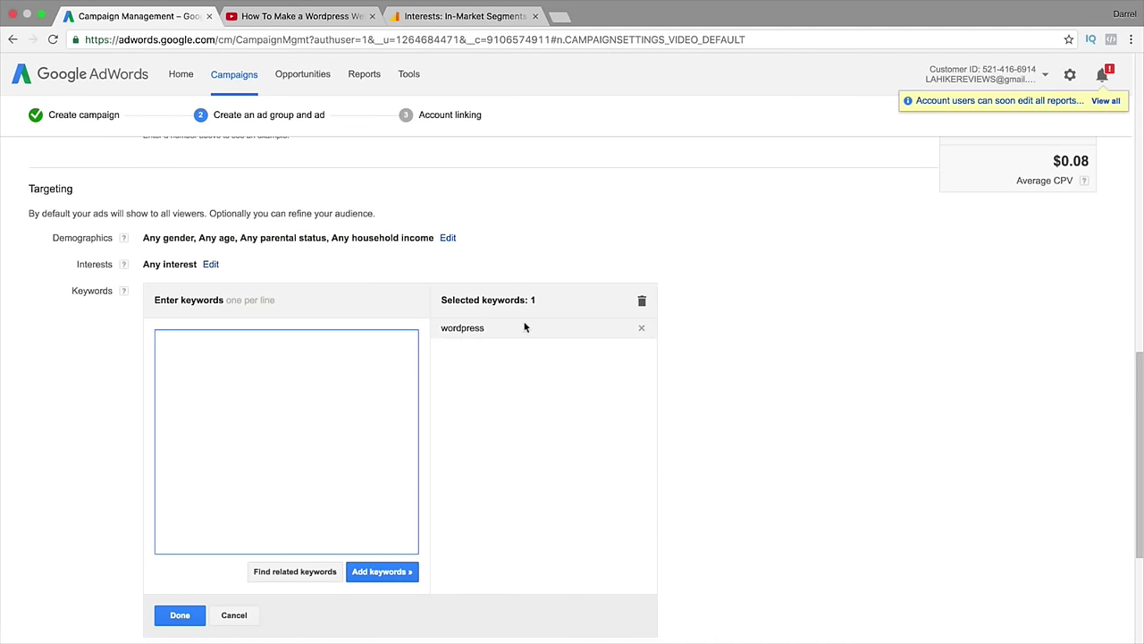
{"action": "left_click", "coordinate": [640, 328]}
{"action": "left_click", "coordinate": [288, 334]}
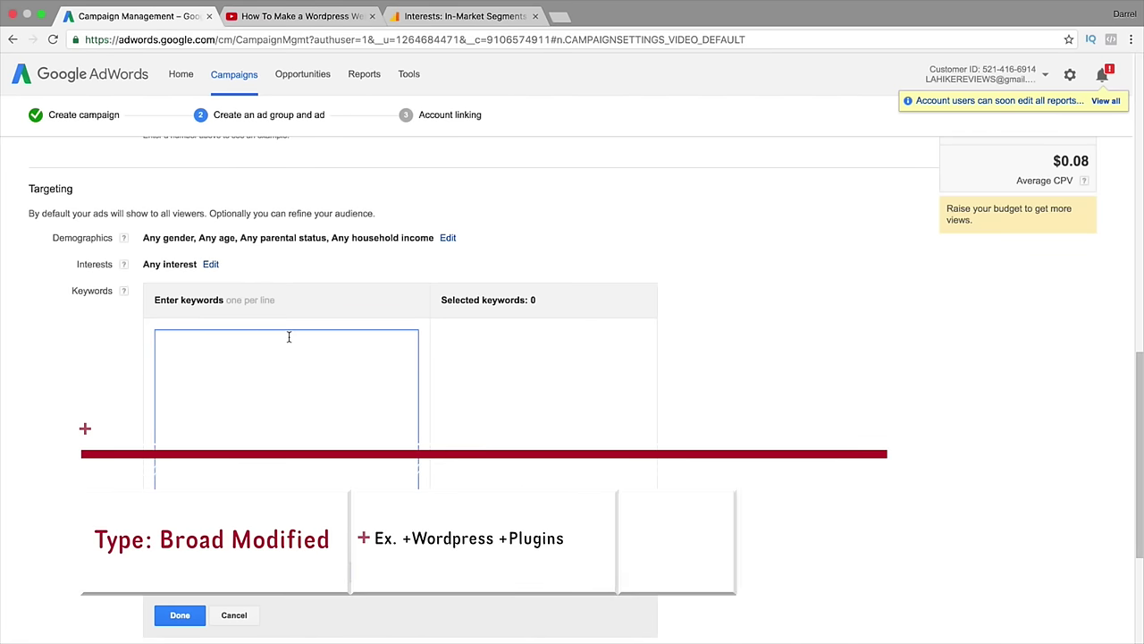
{"action": "type", "text": "+wordpress"}
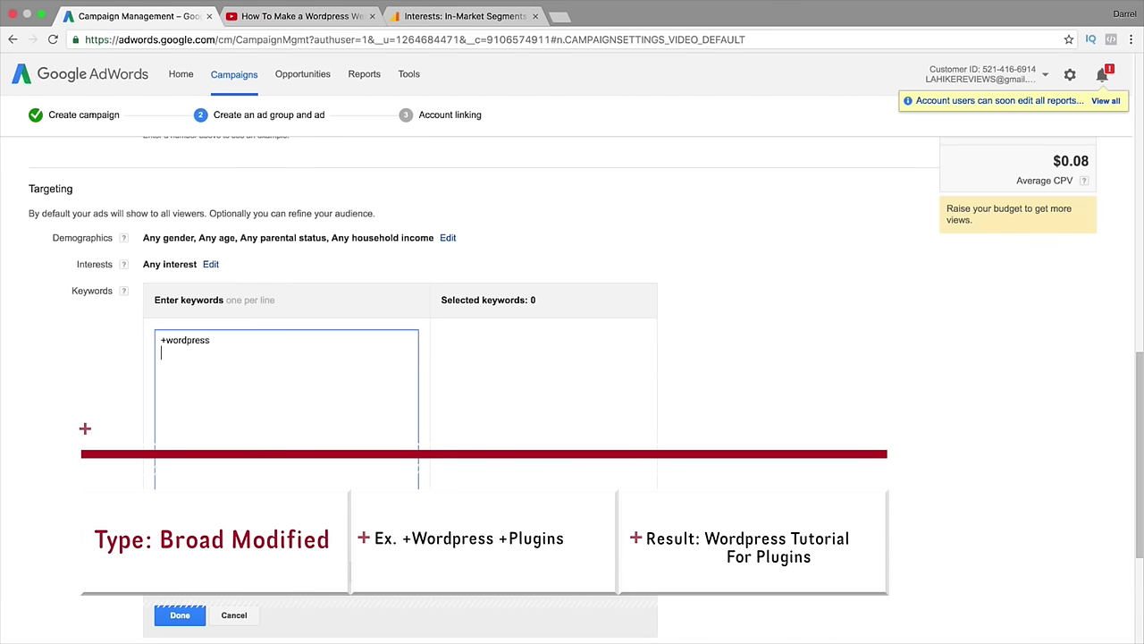
{"action": "key", "text": "BackSpace"}
{"action": "type", "text": "+themes"}
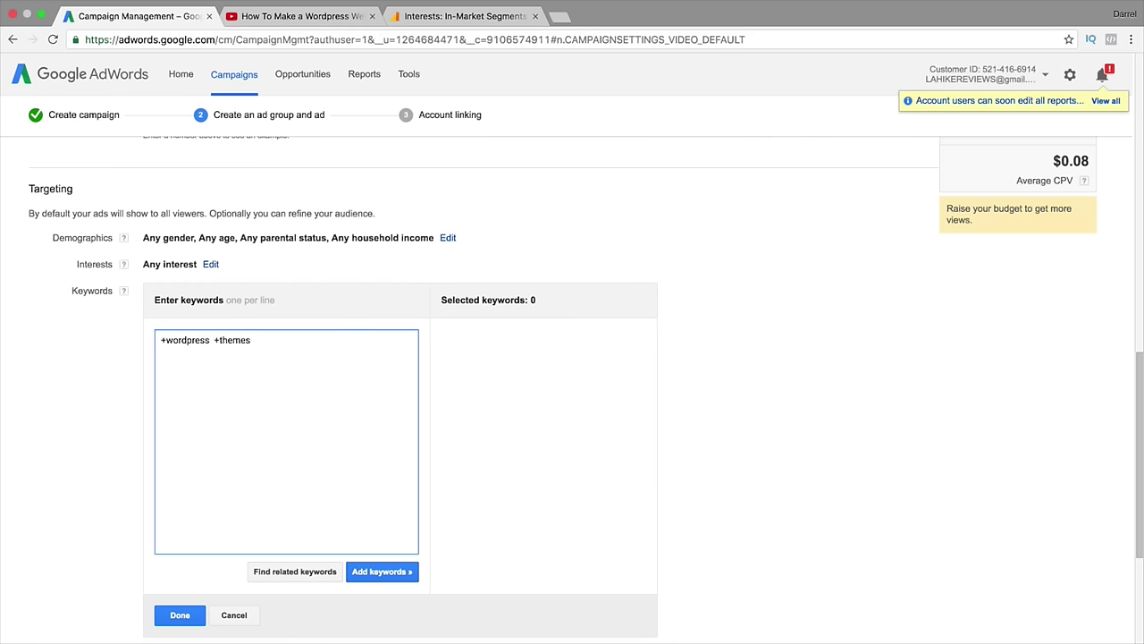
{"action": "left_click", "coordinate": [383, 569]}
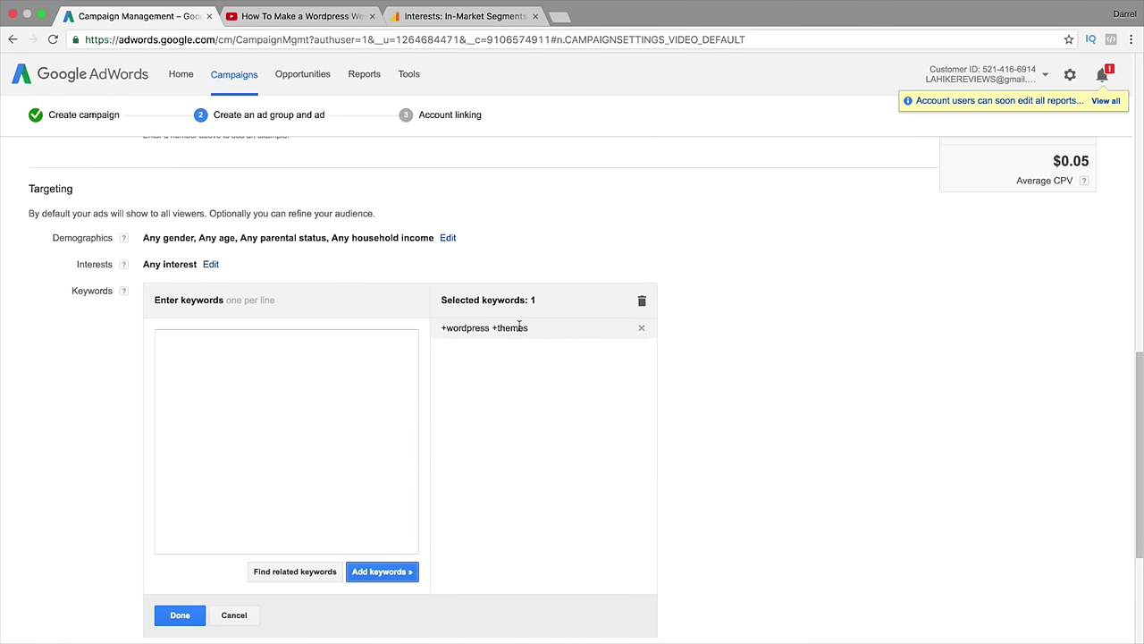
Add -free as a negative keyword, discarding the 'free wordpress themes' line
{"action": "left_click", "coordinate": [378, 373]}
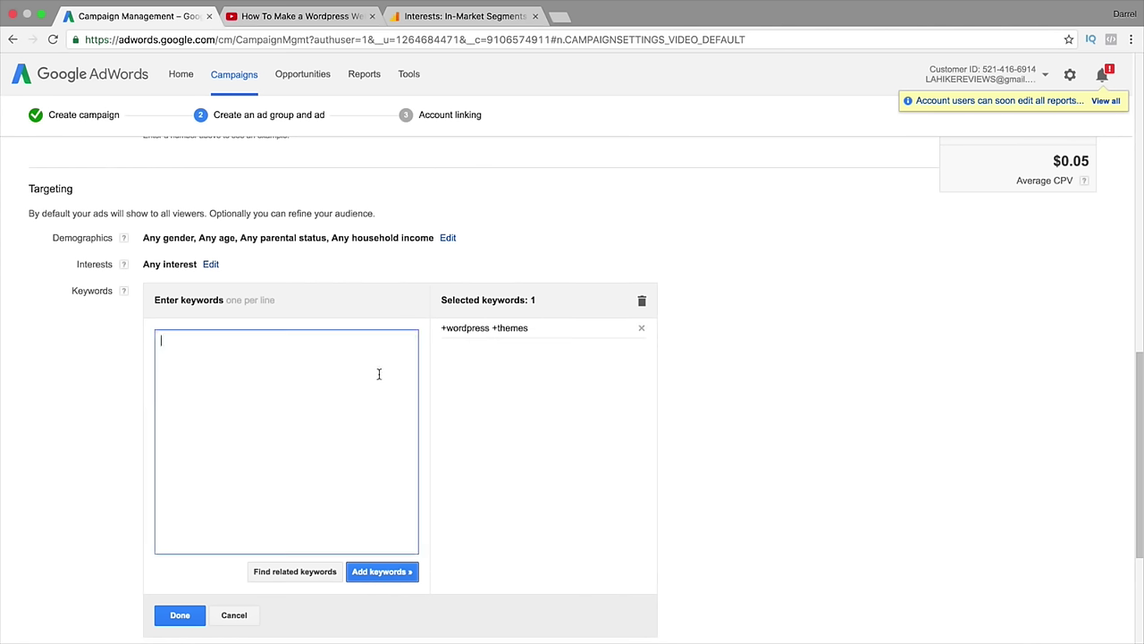
{"action": "type", "text": "free wordpress themes"}
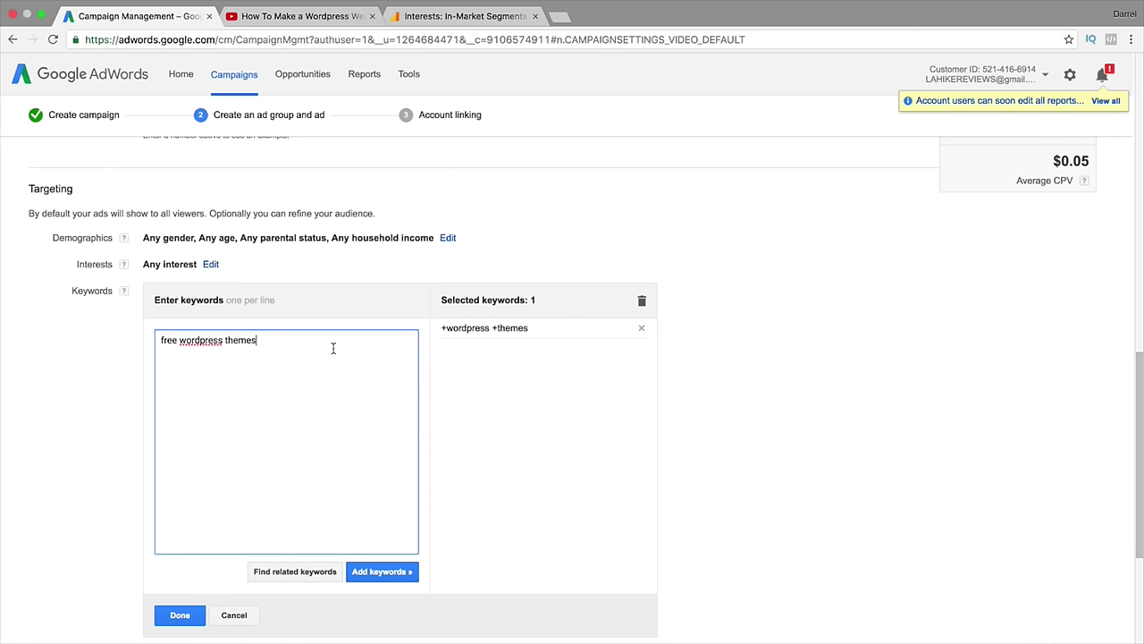
{"action": "key", "text": "Return"}
{"action": "type", "text": "-free"}
{"action": "left_click_drag", "start_coordinate": [300, 340], "coordinate": [3, 338]}
{"action": "key", "text": "BackSpace"}
{"action": "key", "text": "BackSpace"}
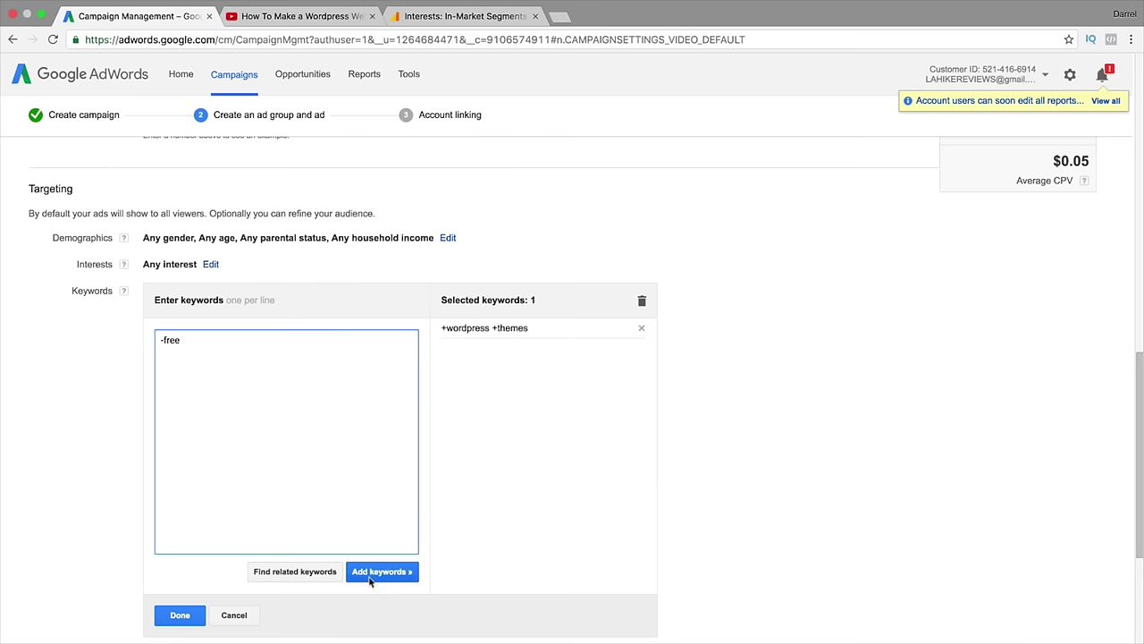
{"action": "left_click", "coordinate": [373, 571]}
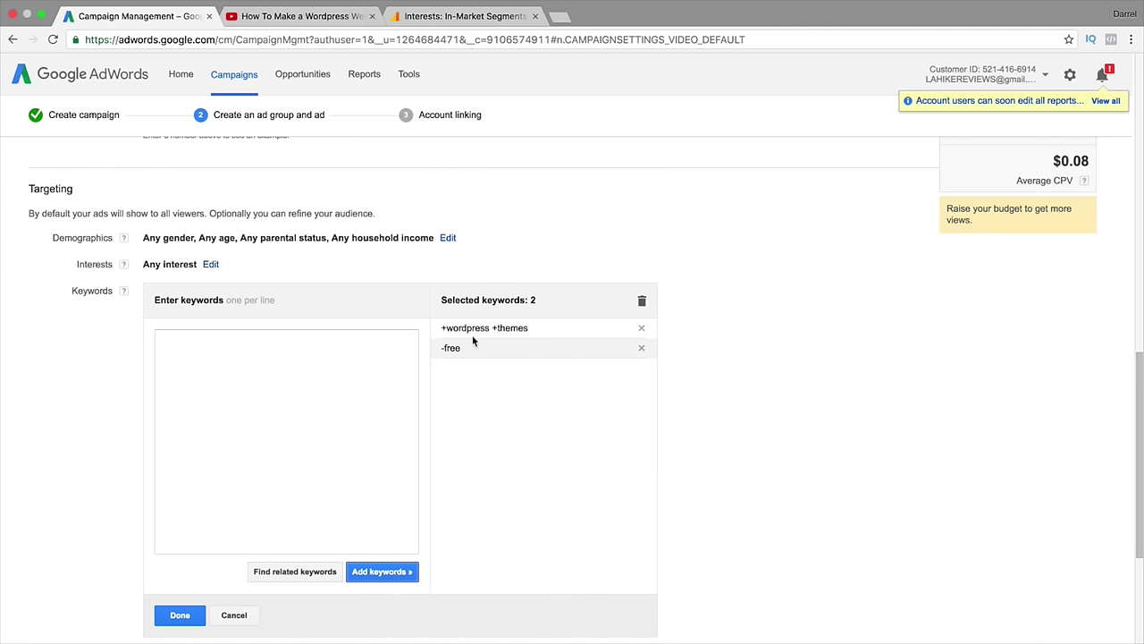
Remove both selected keywords, leaving 0 selected
{"action": "left_click", "coordinate": [641, 350]}
{"action": "left_click", "coordinate": [641, 328]}
{"action": "left_click", "coordinate": [340, 359]}
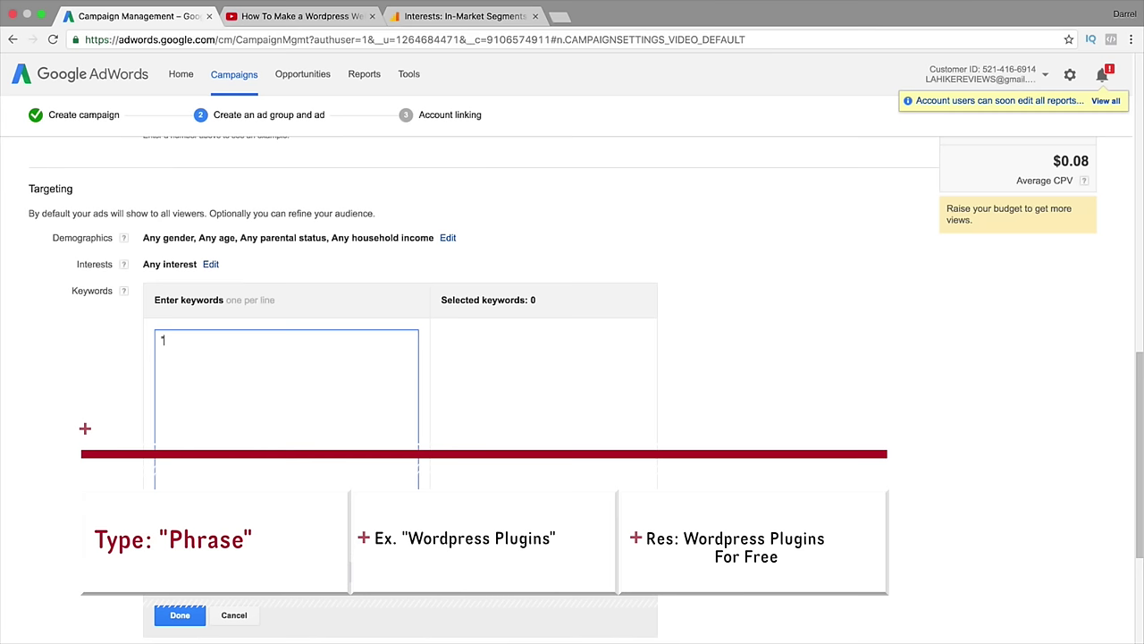
Add phrase-match "wordpress plugins" and free wordpress plugins, then begin typing wordpress free plugins
{"action": "type", "text": "w"}
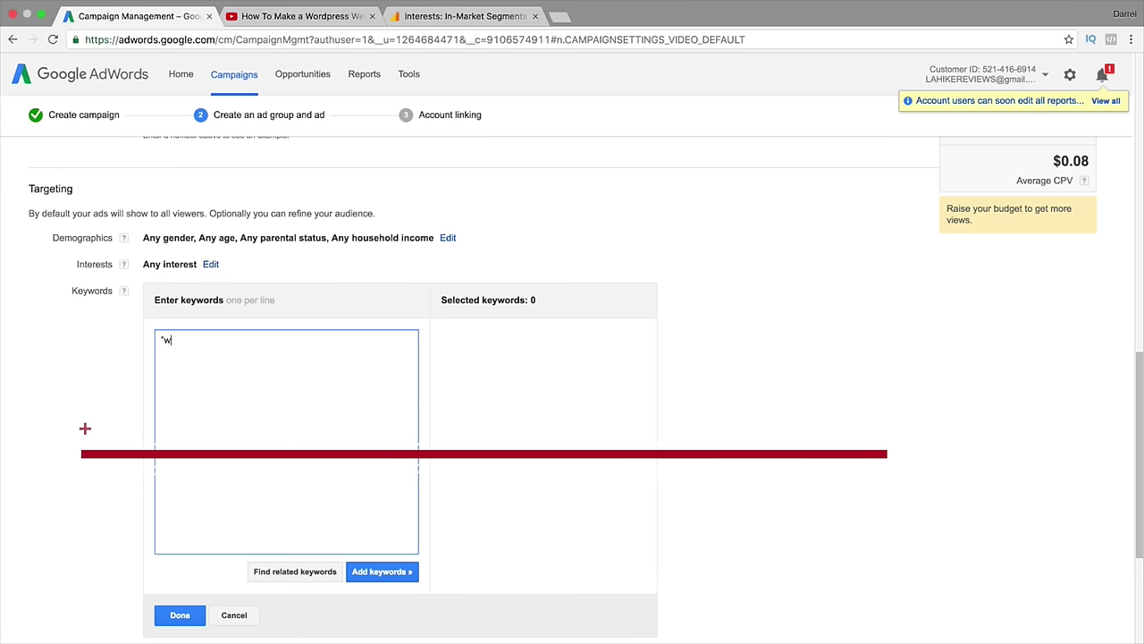
{"action": "type", "text": "ordpress plu"}
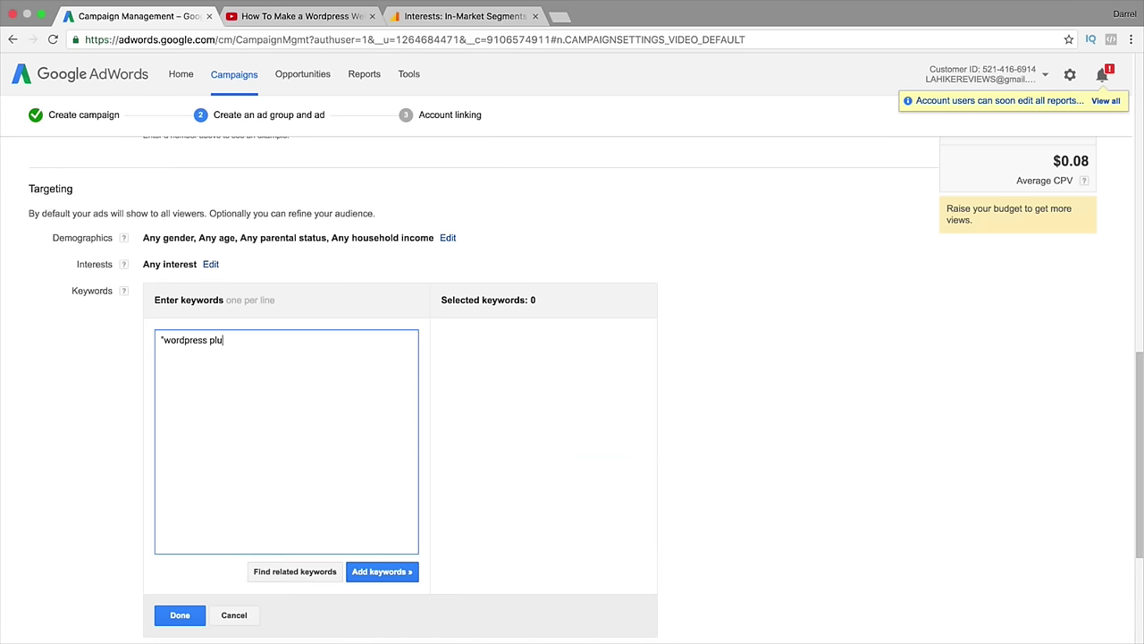
{"action": "type", "text": "gins\""}
{"action": "left_click", "coordinate": [409, 574]}
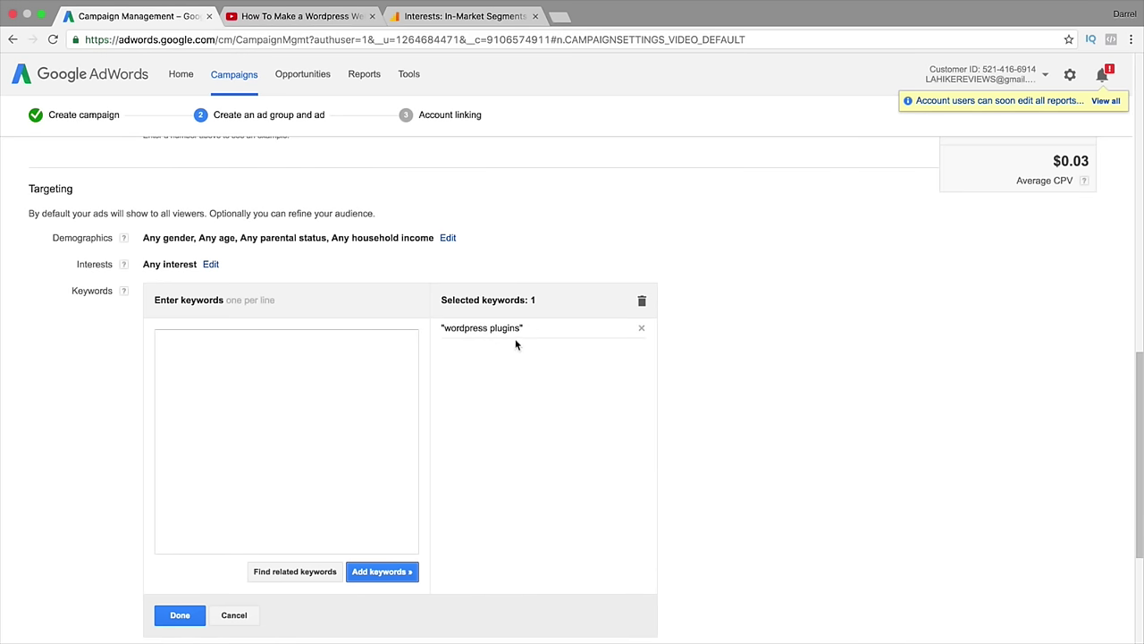
{"action": "left_click", "coordinate": [365, 371]}
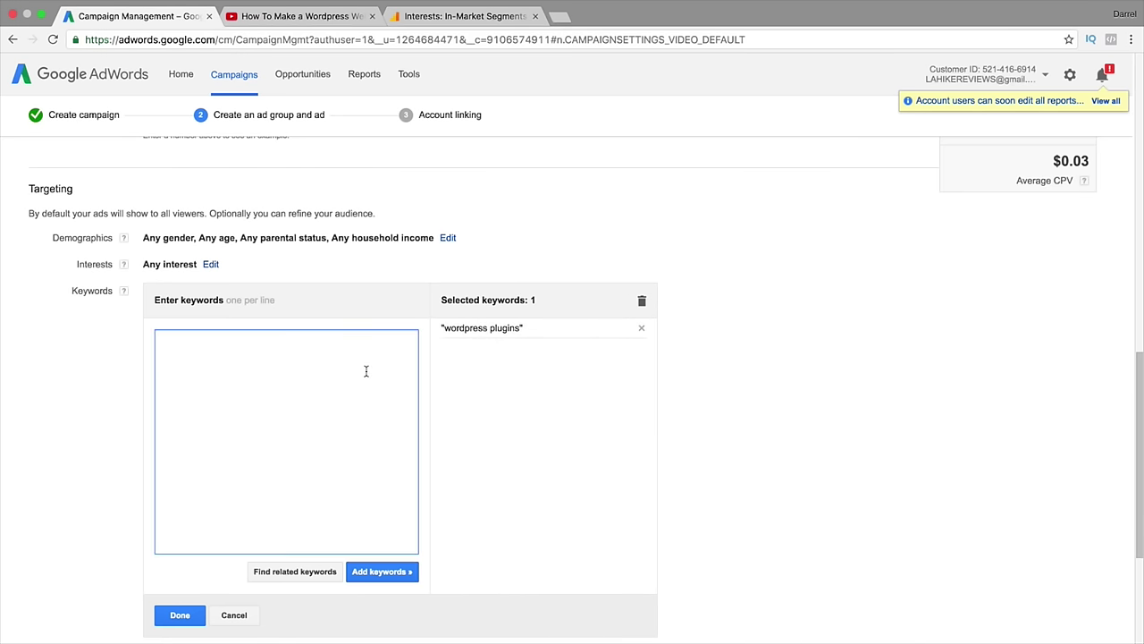
{"action": "type", "text": "free wordpress plugins"}
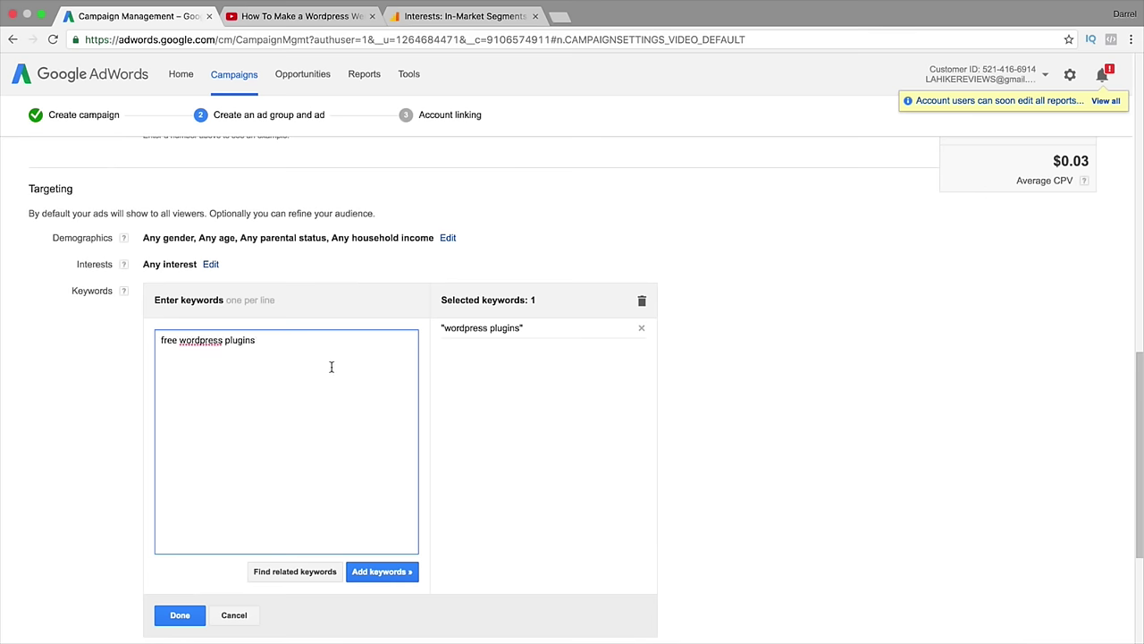
{"action": "left_click", "coordinate": [388, 573]}
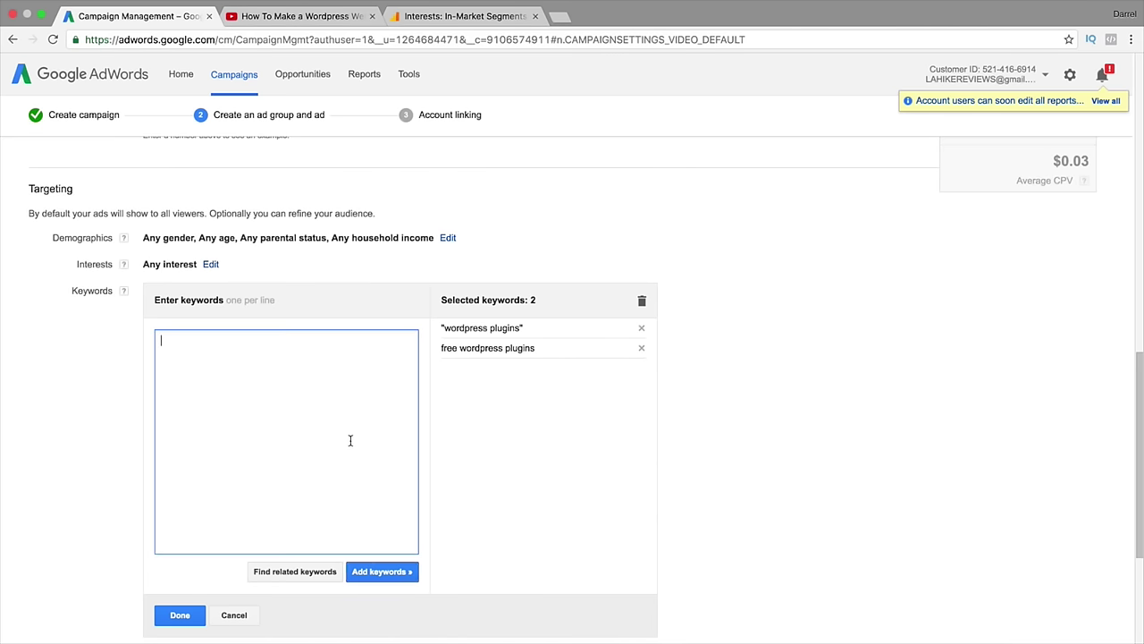
{"action": "type", "text": "wordpre"}
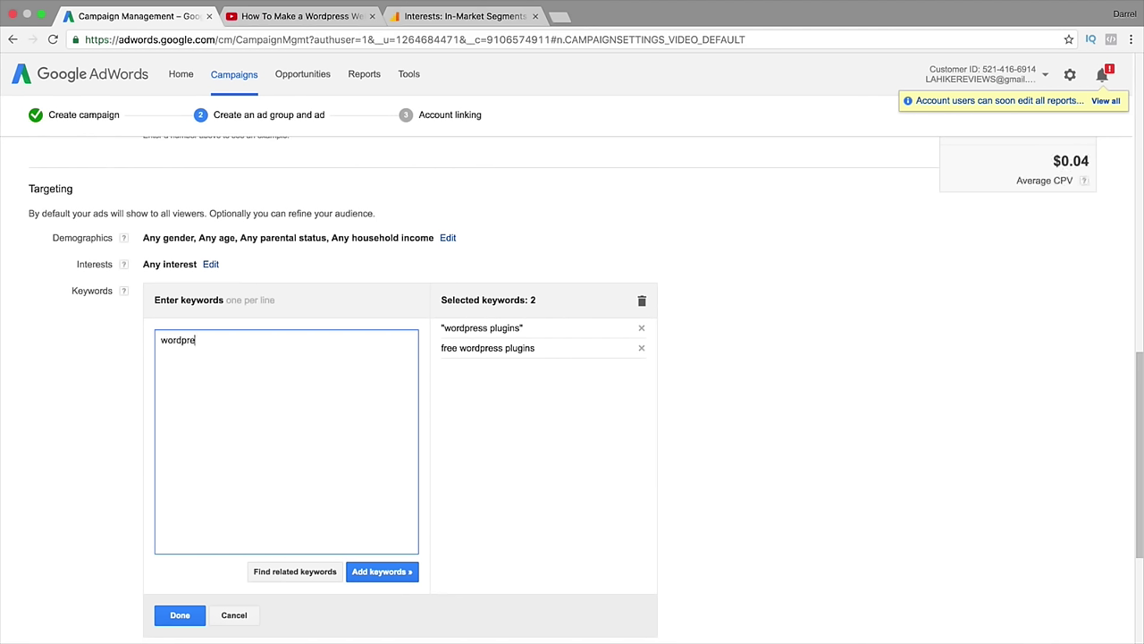
{"action": "type", "text": "ss free plugins"}
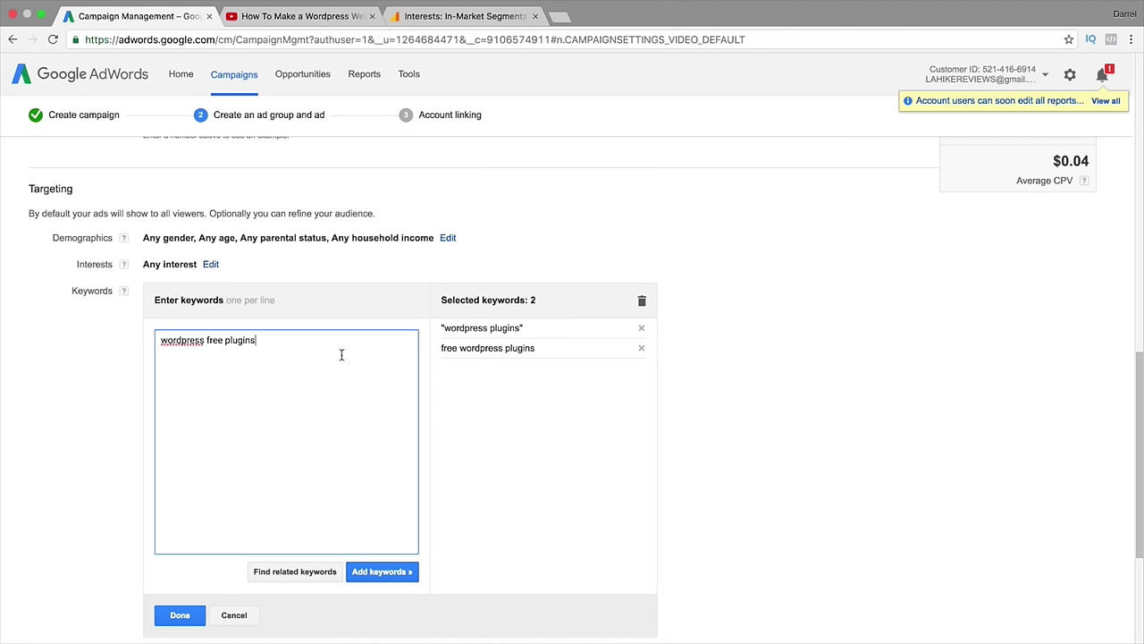
Clear the half-typed 'wordpress free plugins' text from the keyword entry box
{"action": "left_click", "coordinate": [159, 340]}
{"action": "type", "text": "\""}
{"action": "type", "text": "\""}
{"action": "key", "text": "Left"}
{"action": "key", "text": "Left"}
{"action": "key", "text": "Left"}
{"action": "key", "text": "Left"}
{"action": "key", "text": "Left"}
{"action": "left_click_drag", "start_coordinate": [269, 339], "coordinate": [116, 347]}
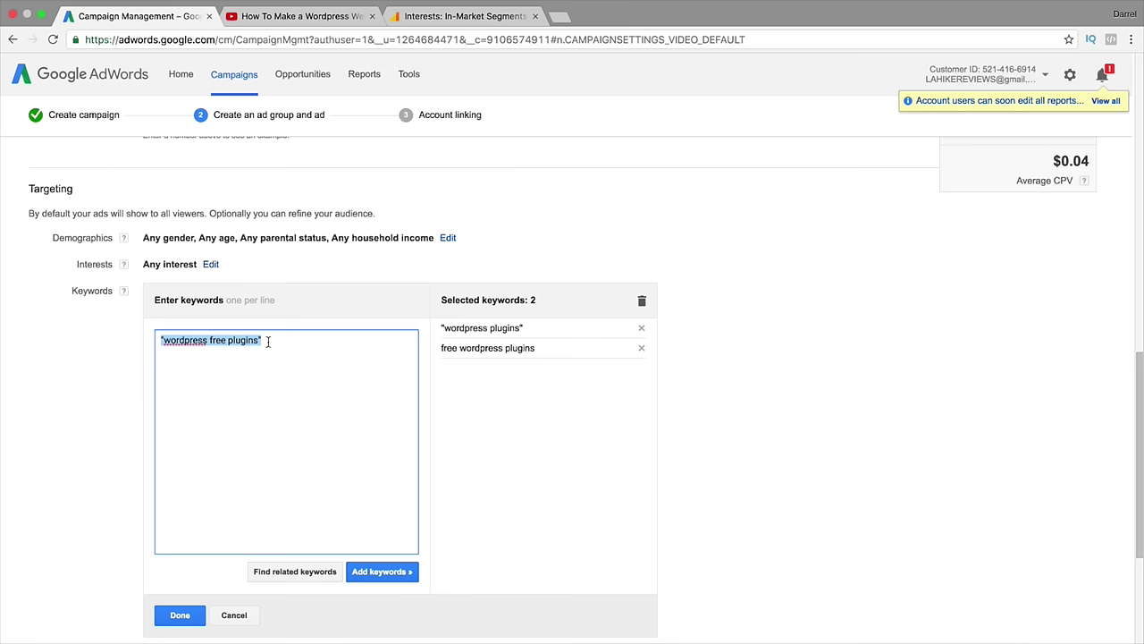
{"action": "key", "text": "BackSpace"}
Remove 'free wordpress plugins' and 'wordpress plugins' from the selected keywords
{"action": "left_click", "coordinate": [641, 348]}
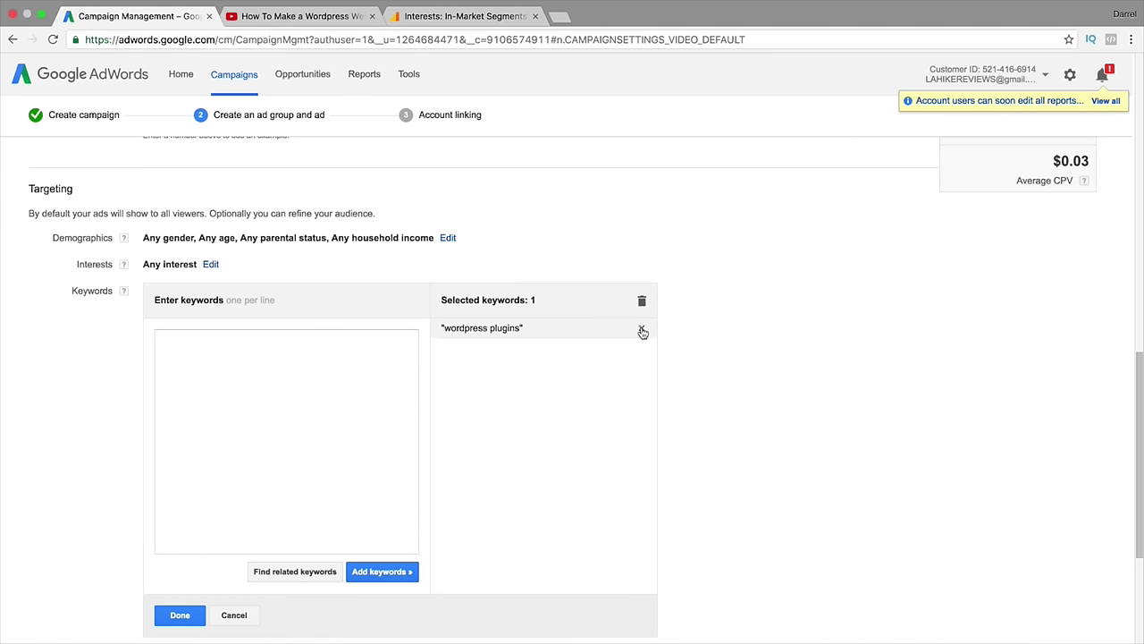
{"action": "left_click", "coordinate": [643, 332]}
{"action": "left_click", "coordinate": [263, 362]}
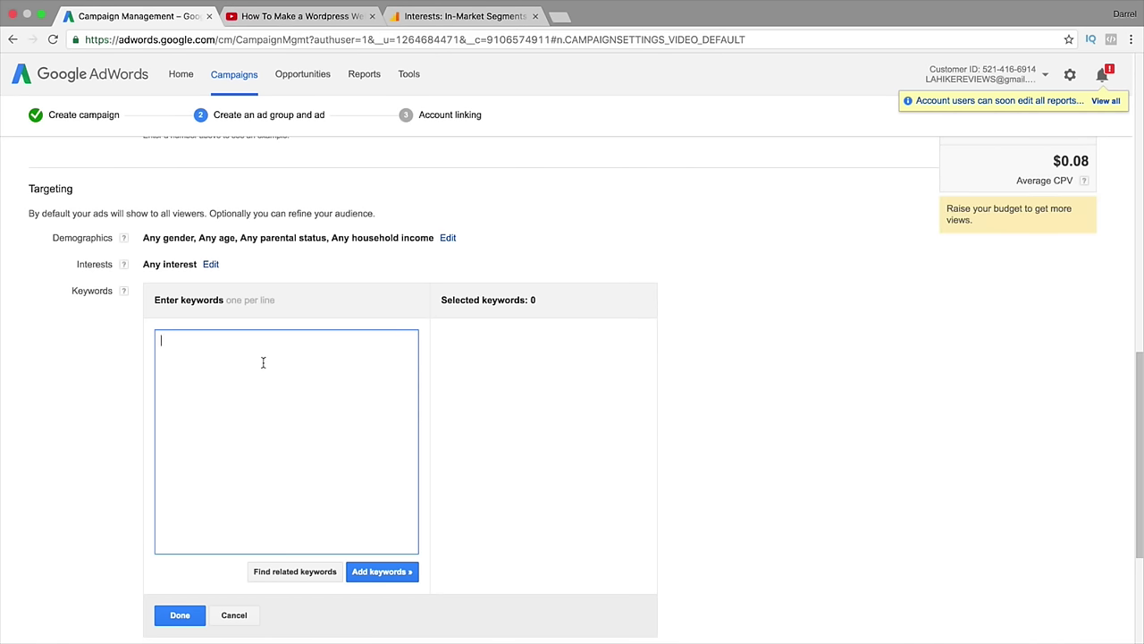
Add the exact-match keyword [wordpress themes] and draft 'cool wordpress th' as a second keyword
{"action": "type", "text": "["}
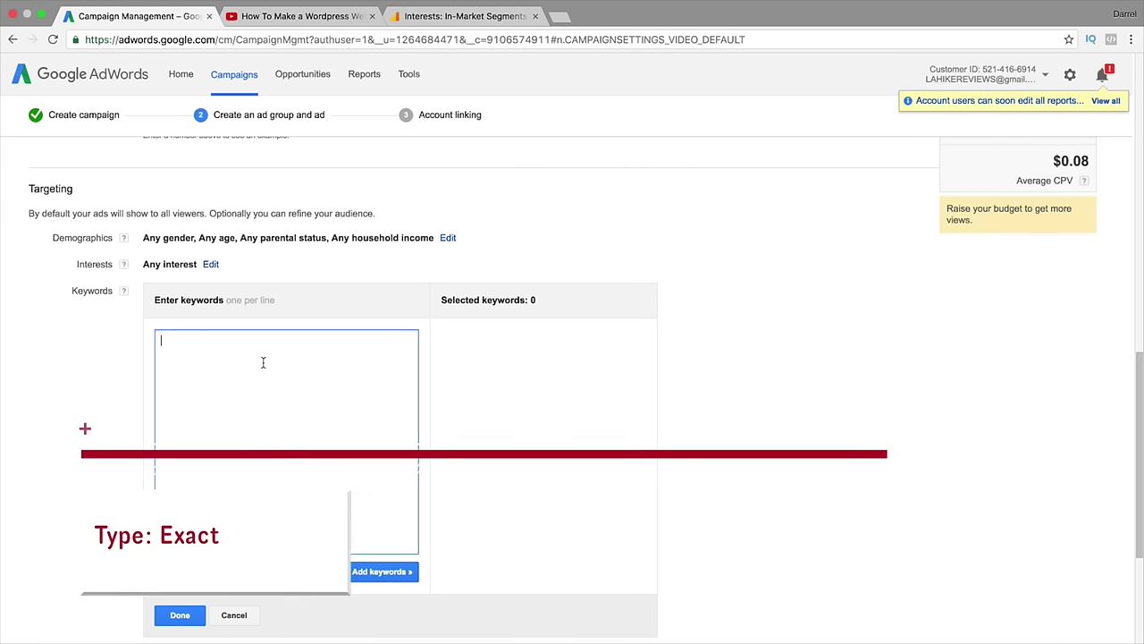
{"action": "type", "text": "w"}
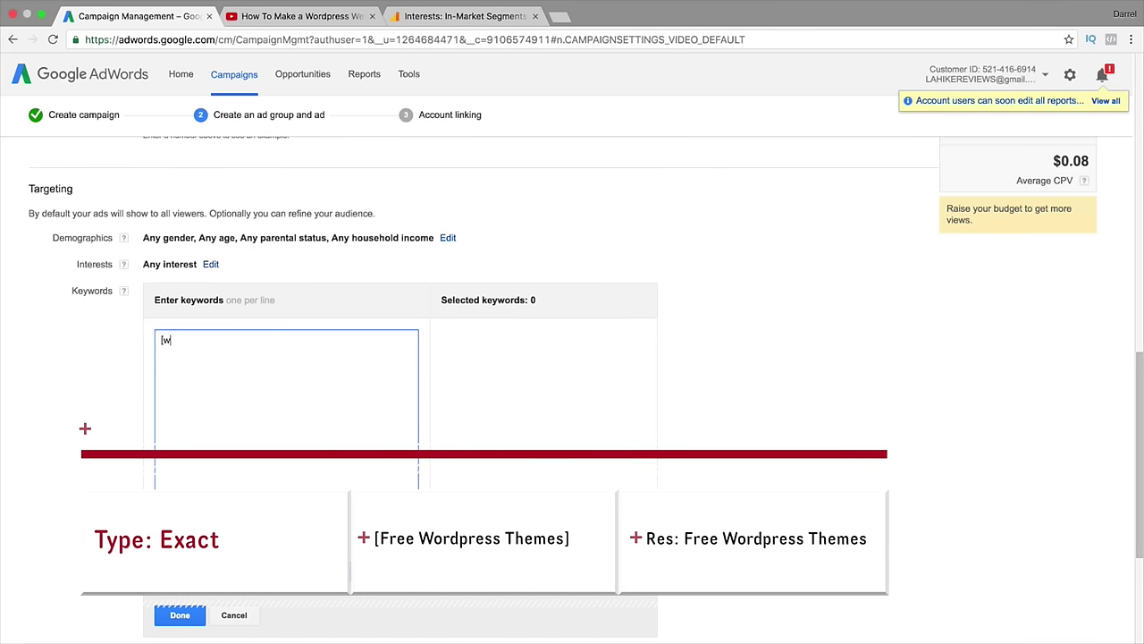
{"action": "type", "text": "ordpress themes]"}
{"action": "key", "text": "Return"}
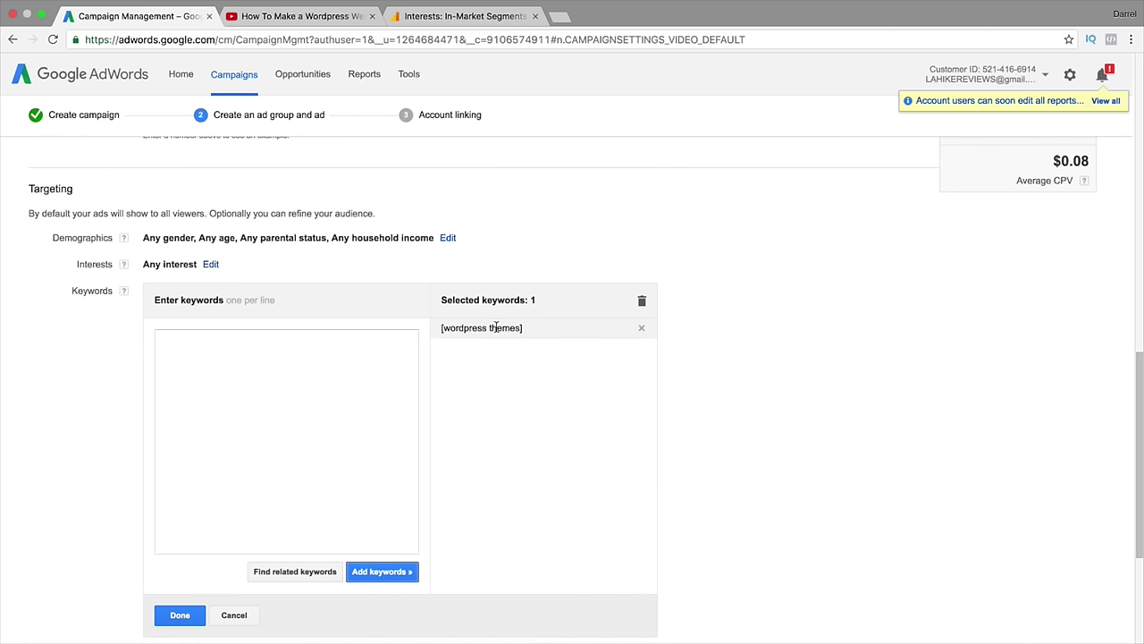
{"action": "left_click", "coordinate": [327, 375]}
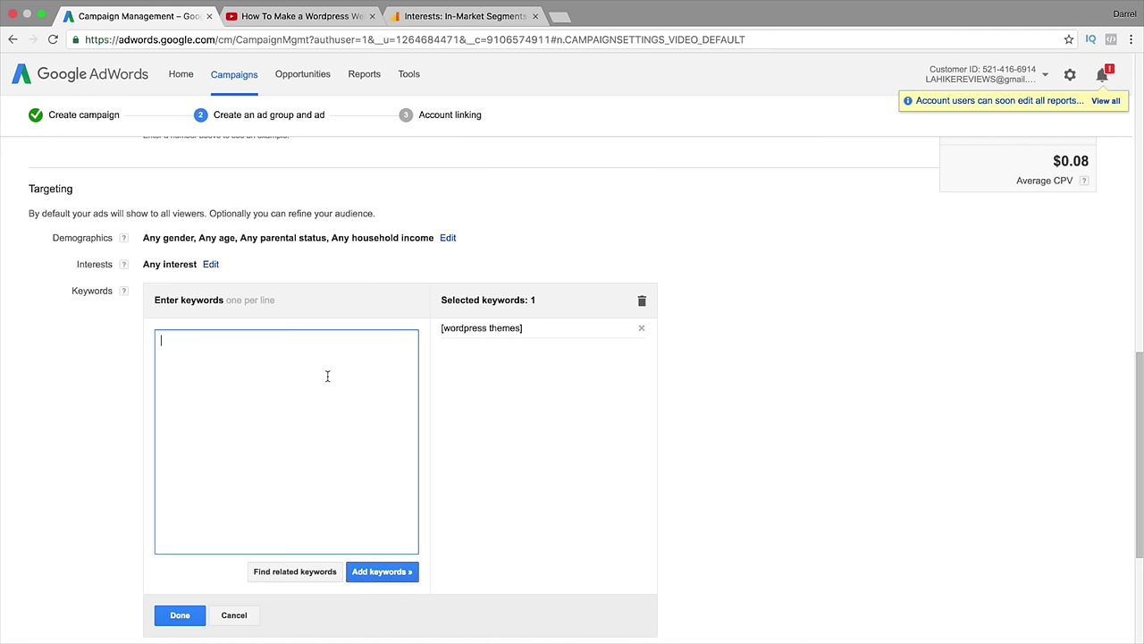
{"action": "type", "text": "cool wordpress themes"}
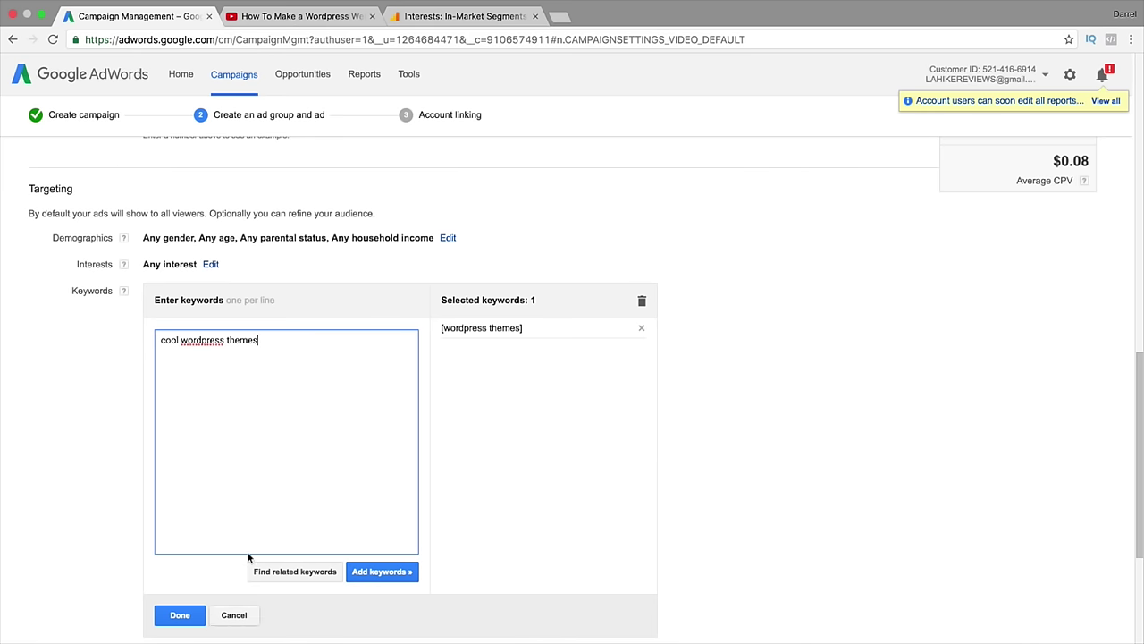
{"action": "key", "text": "super+a"}
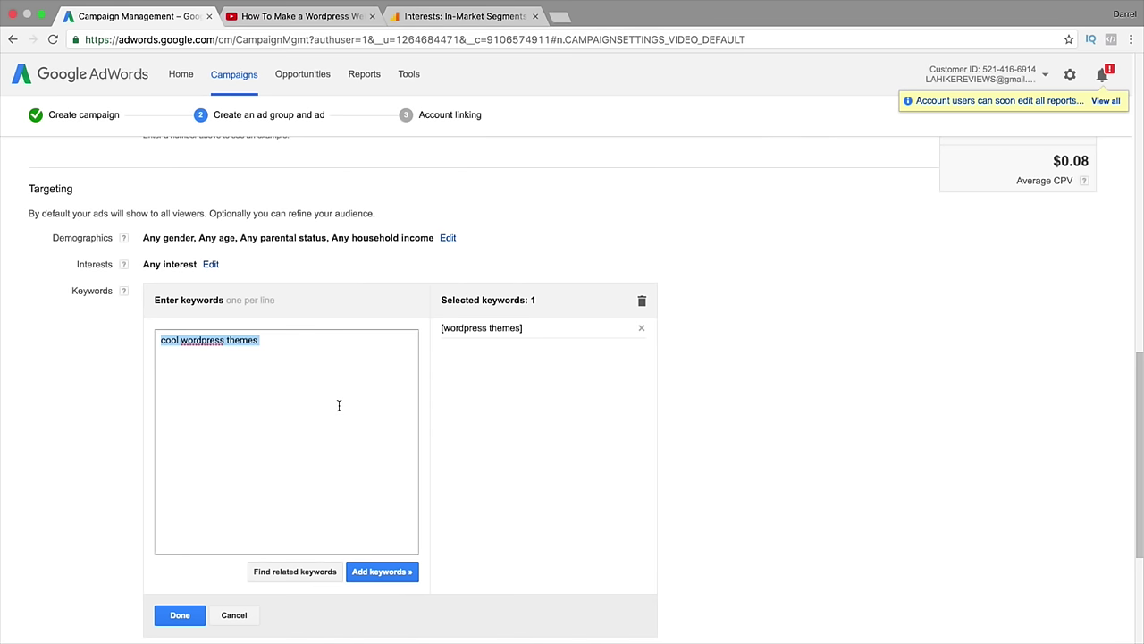
Cancel the keyword edits and try saving the ad group, which flags the display URL invalid
{"action": "left_click", "coordinate": [233, 615]}
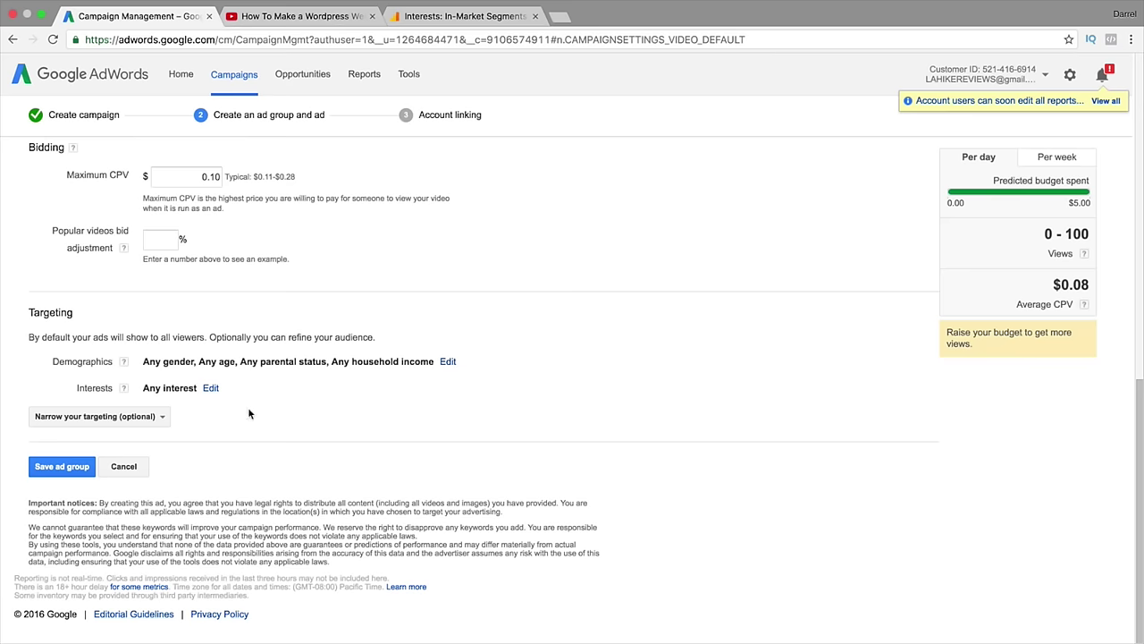
{"action": "scroll", "coordinate": [248, 374], "scroll_direction": "up", "scroll_amount": 3}
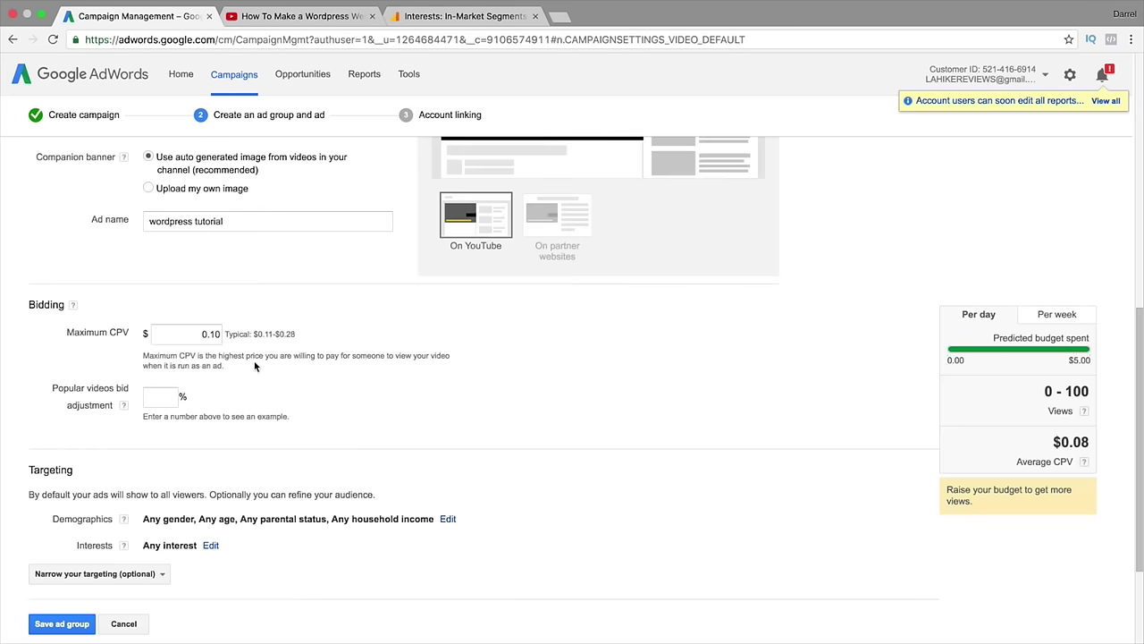
{"action": "scroll", "coordinate": [255, 365], "scroll_direction": "up", "scroll_amount": 2}
{"action": "scroll", "coordinate": [332, 385], "scroll_direction": "up", "scroll_amount": 3}
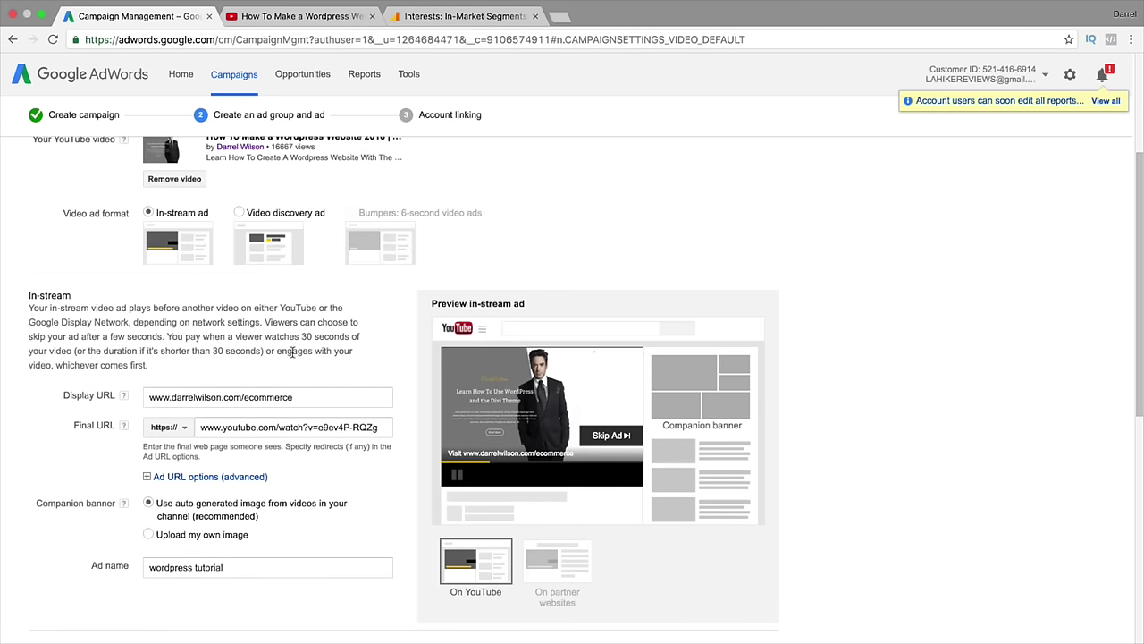
{"action": "scroll", "coordinate": [293, 353], "scroll_direction": "down", "scroll_amount": 5}
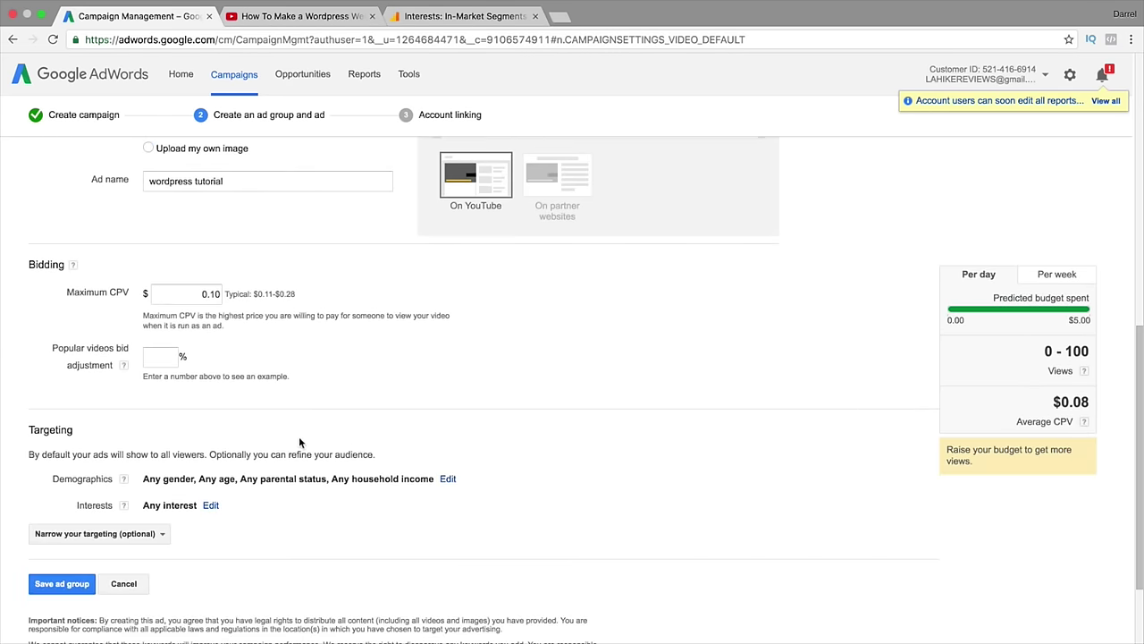
{"action": "left_click", "coordinate": [73, 586]}
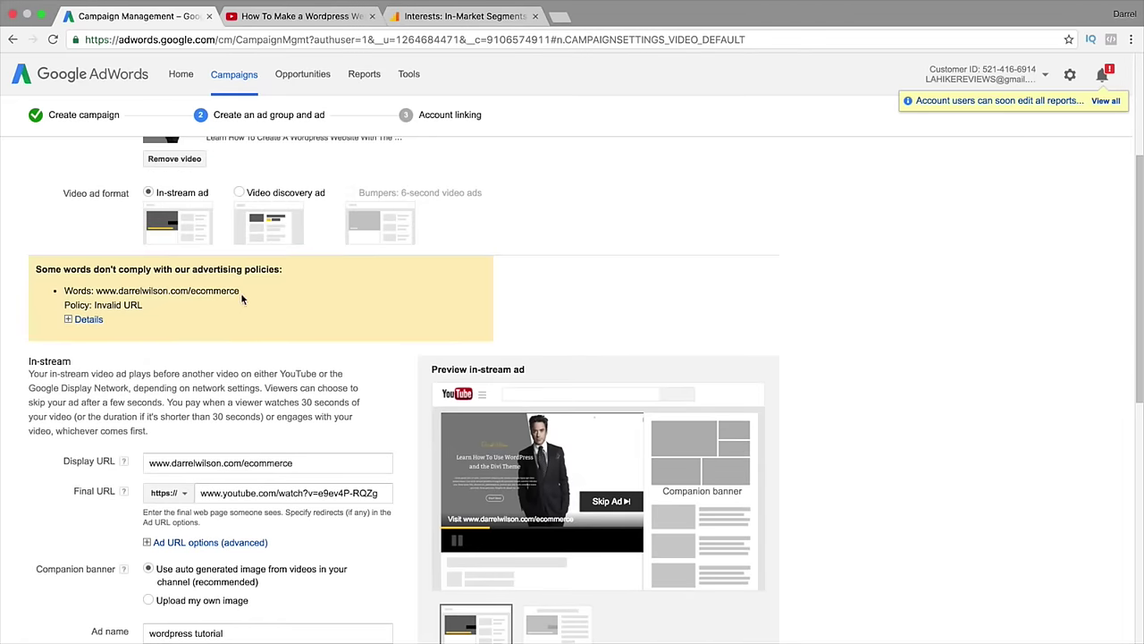
Copy the Final URL and clear the rejected display URL field
{"action": "left_click_drag", "start_coordinate": [54, 268], "coordinate": [279, 269]}
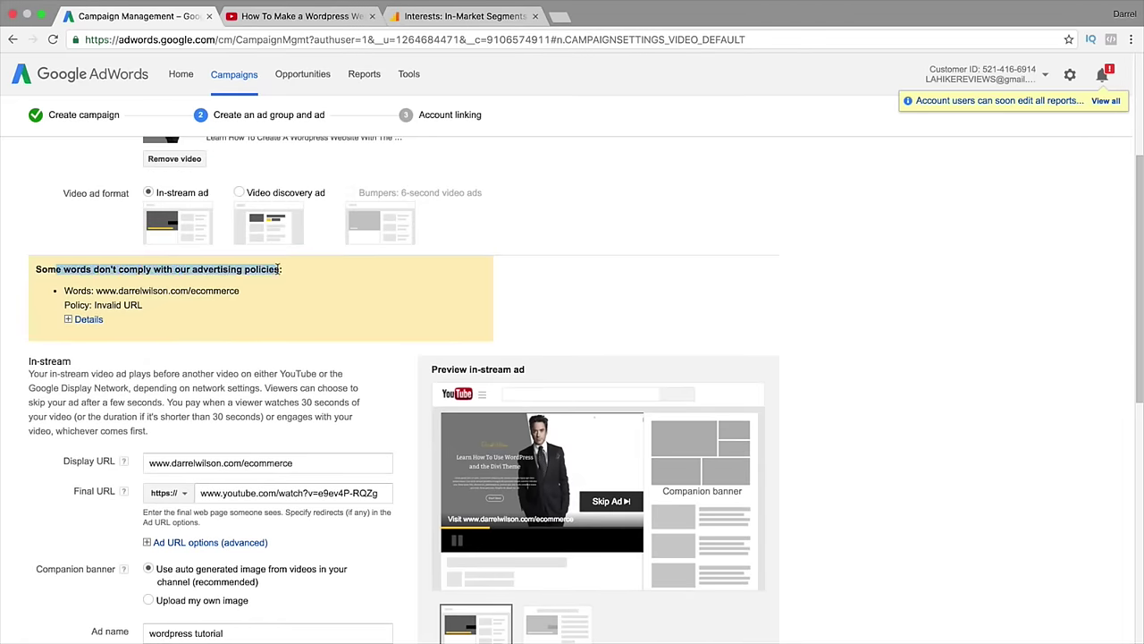
{"action": "triple_click", "coordinate": [318, 461]}
{"action": "key", "text": "BackSpace"}
{"action": "triple_click", "coordinate": [283, 493]}
{"action": "right_click", "coordinate": [284, 493]}
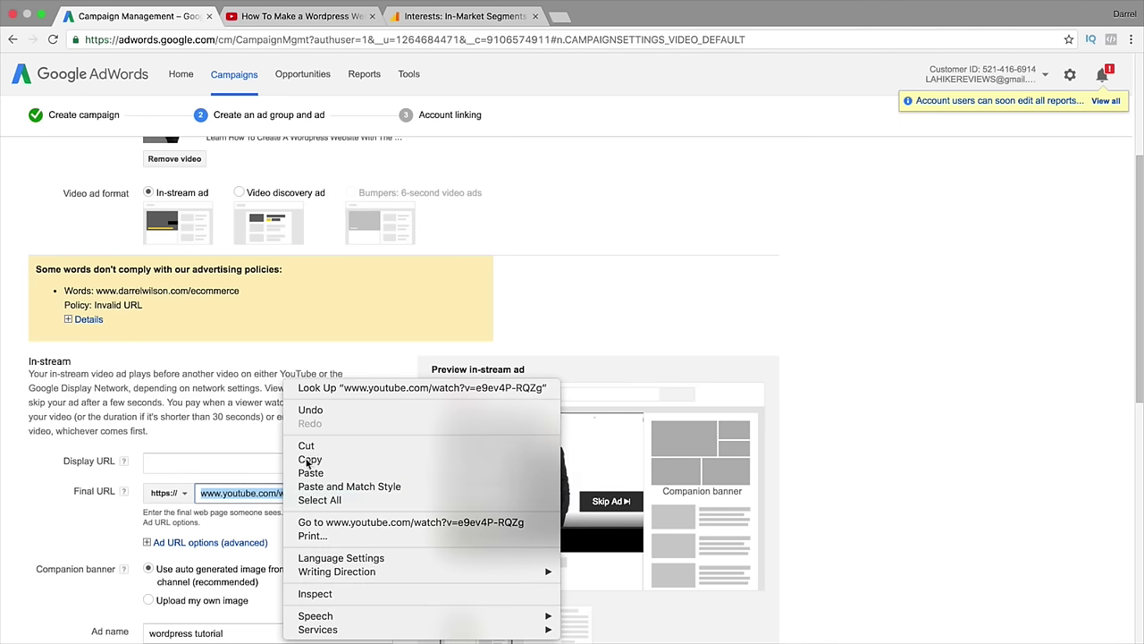
{"action": "left_click", "coordinate": [310, 459]}
{"action": "left_click", "coordinate": [205, 462]}
{"action": "type", "text": "youtube.com"}
{"action": "double_click", "coordinate": [205, 462]}
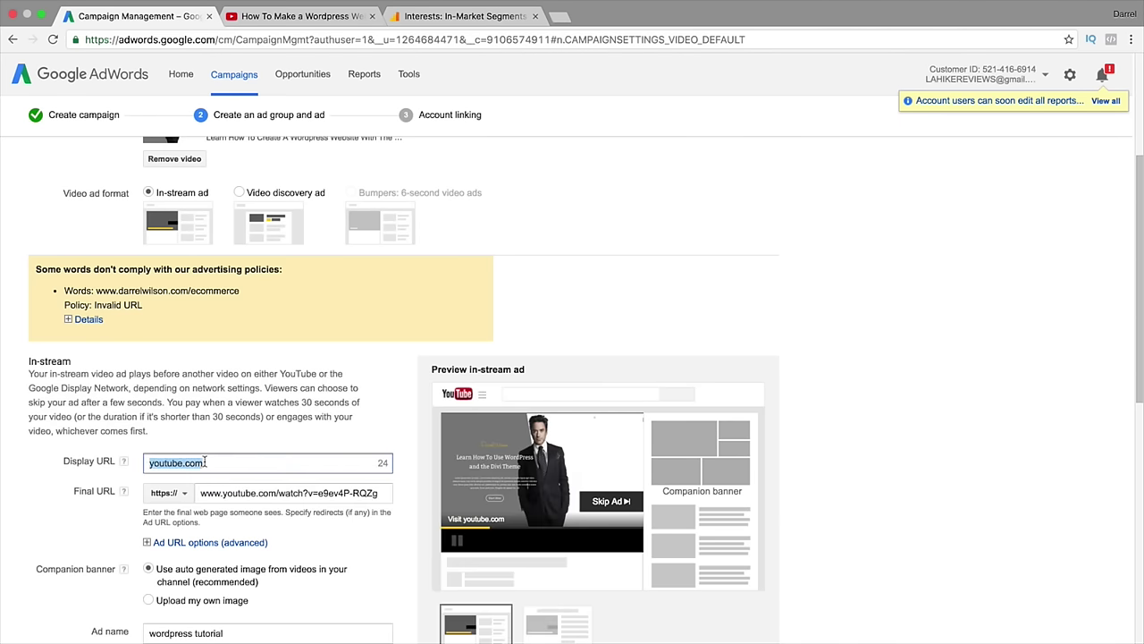
{"action": "key", "text": "BackSpace"}
Paste the YouTube video address as the display URL and save the ad group
{"action": "left_click", "coordinate": [87, 319]}
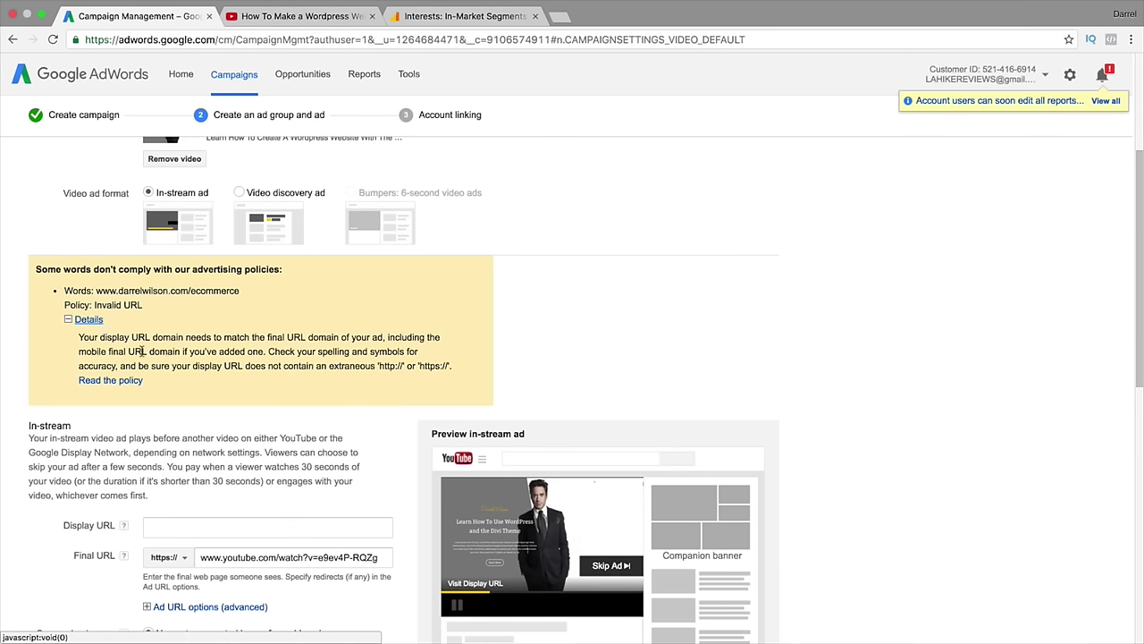
{"action": "left_click_drag", "start_coordinate": [416, 365], "coordinate": [432, 361]}
{"action": "left_click", "coordinate": [86, 319]}
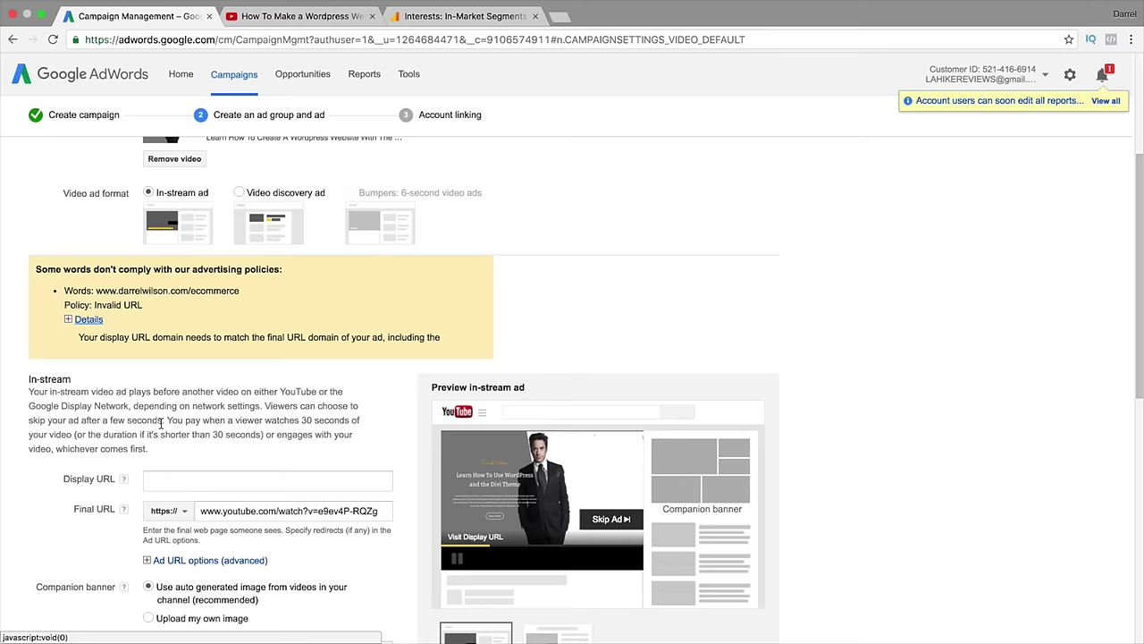
{"action": "right_click", "coordinate": [180, 465]}
{"action": "left_click", "coordinate": [207, 508]}
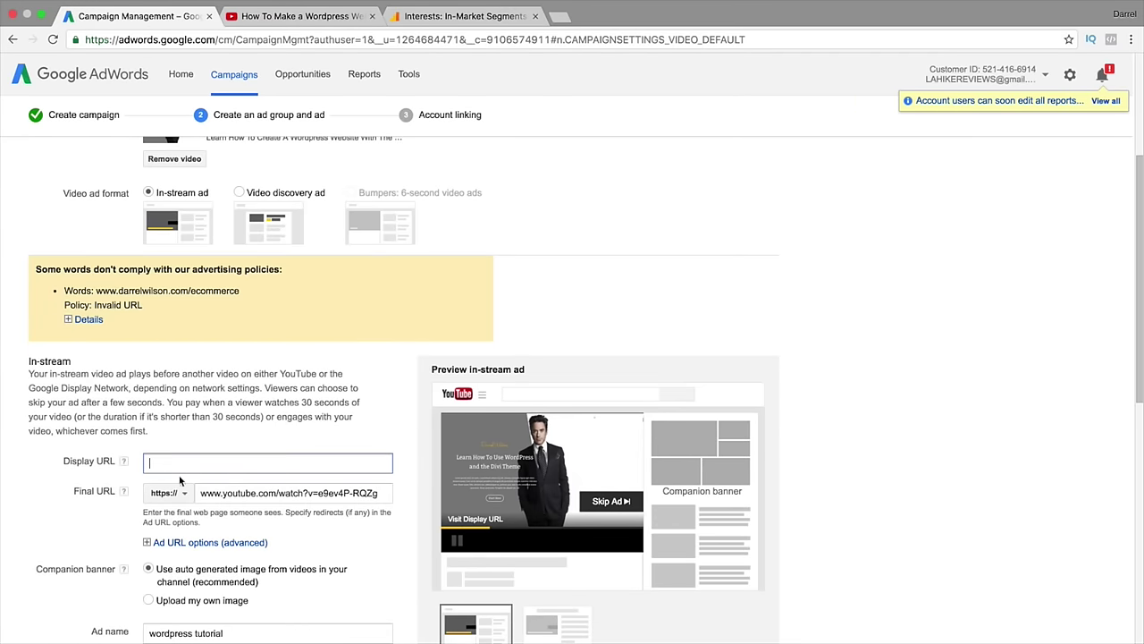
{"action": "scroll", "coordinate": [75, 509], "scroll_direction": "down", "scroll_amount": 5}
{"action": "scroll", "coordinate": [74, 509], "scroll_direction": "down", "scroll_amount": 3}
{"action": "left_click", "coordinate": [90, 474]}
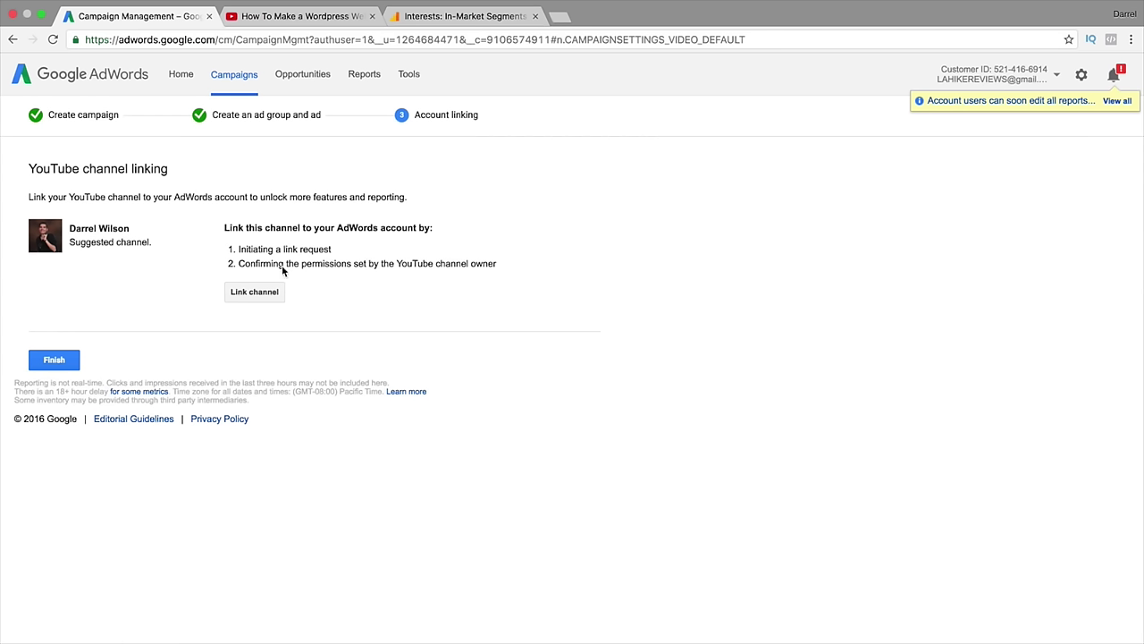
Finish the campaign setup and view the YouTube tutorial video playing its skippable ad
{"action": "left_click", "coordinate": [54, 360]}
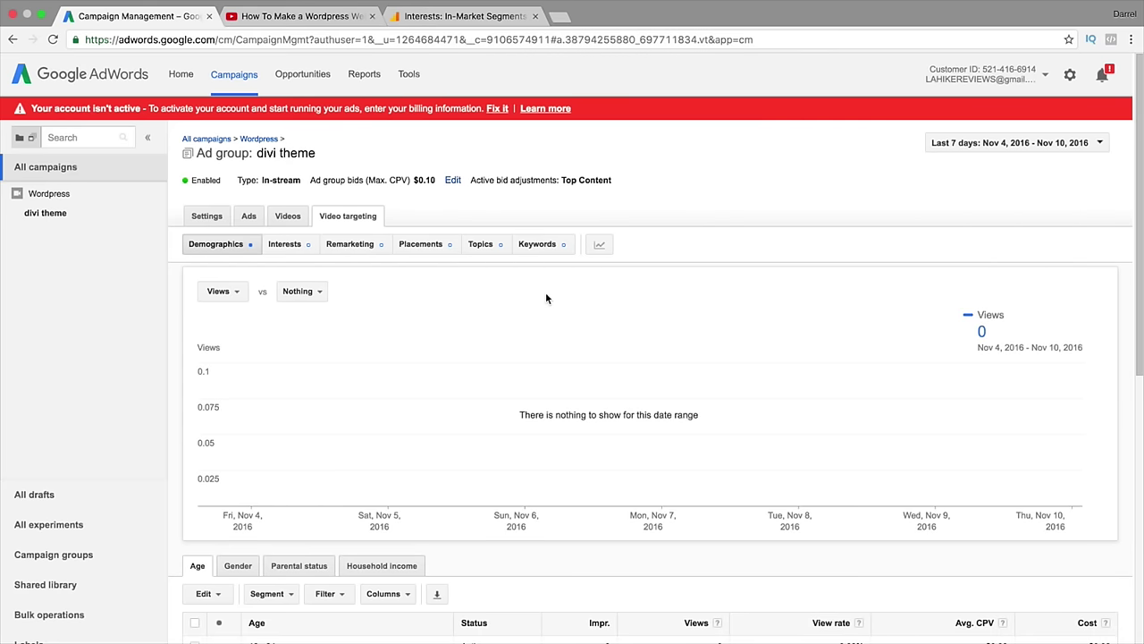
{"action": "left_click", "coordinate": [322, 16]}
{"action": "scroll", "coordinate": [384, 232], "scroll_direction": "up", "scroll_amount": 5}
{"action": "scroll", "coordinate": [385, 232], "scroll_direction": "up", "scroll_amount": 15}
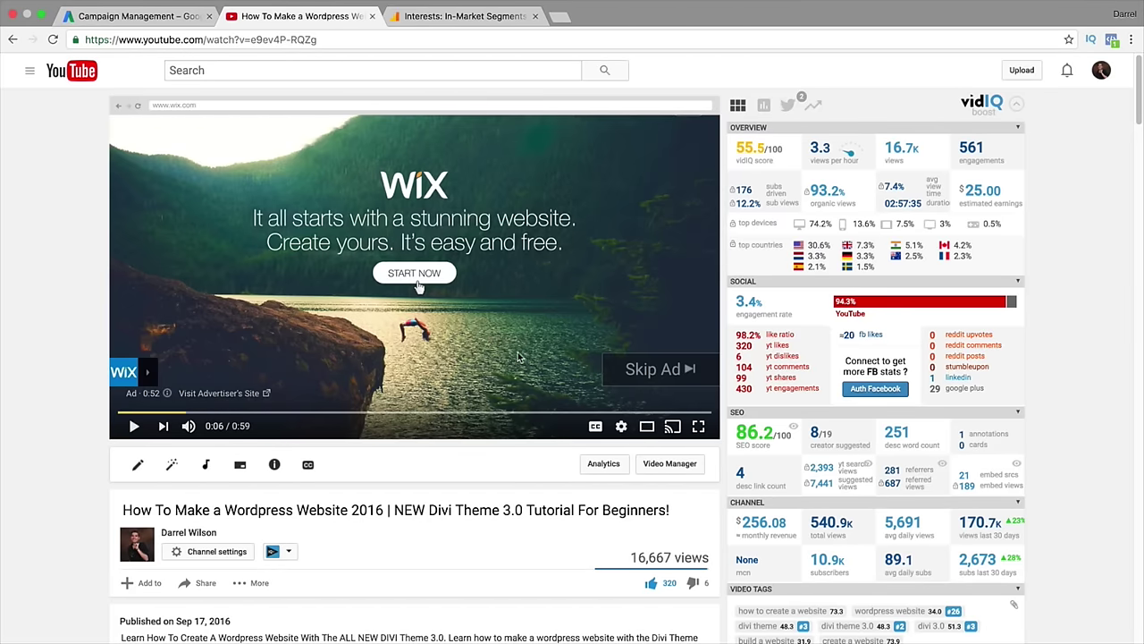
Restore the dismissed 'Get More Website Leads' sidebar ad on YouTube and return to AdWords
{"action": "scroll", "coordinate": [519, 356], "scroll_direction": "down", "scroll_amount": 20}
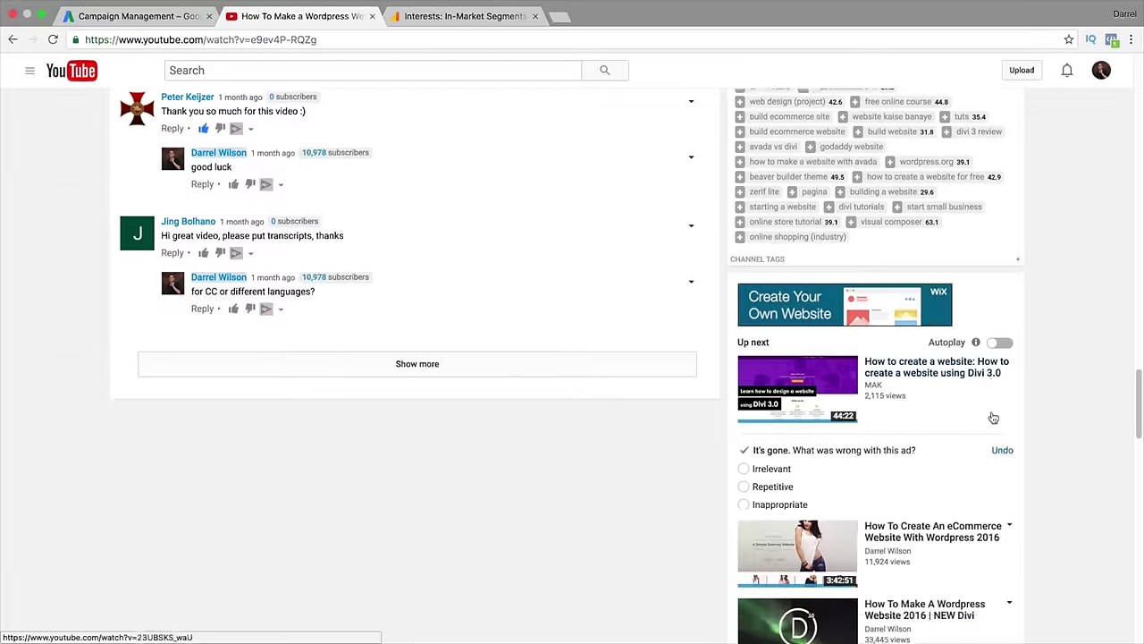
{"action": "scroll", "coordinate": [993, 417], "scroll_direction": "down", "scroll_amount": 3}
{"action": "left_click", "coordinate": [1002, 210]}
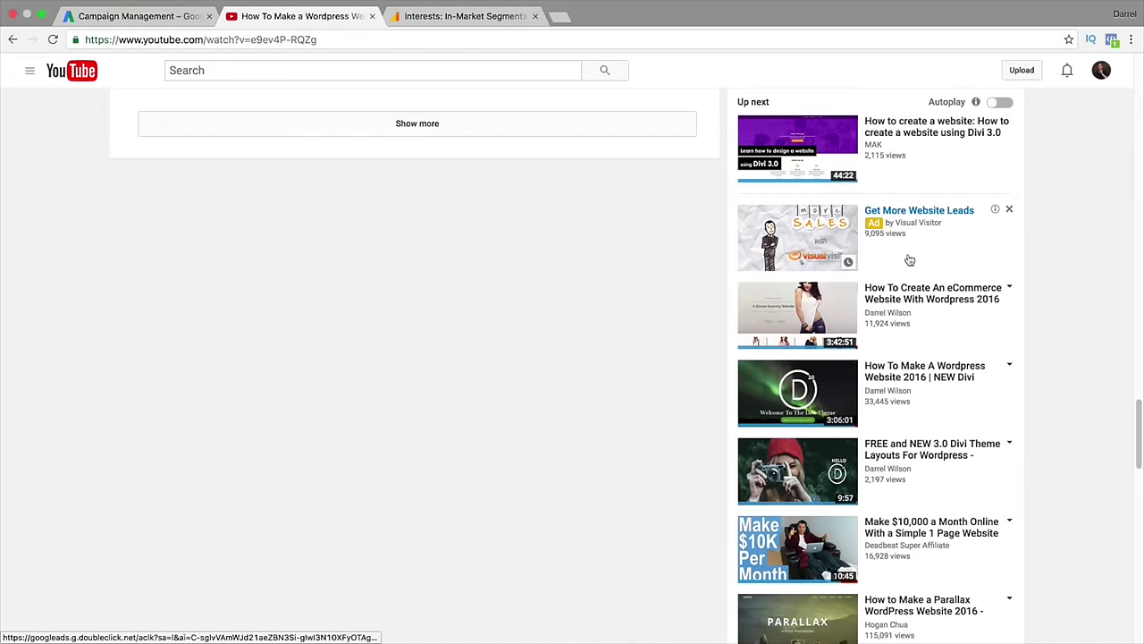
{"action": "left_click", "coordinate": [170, 22]}
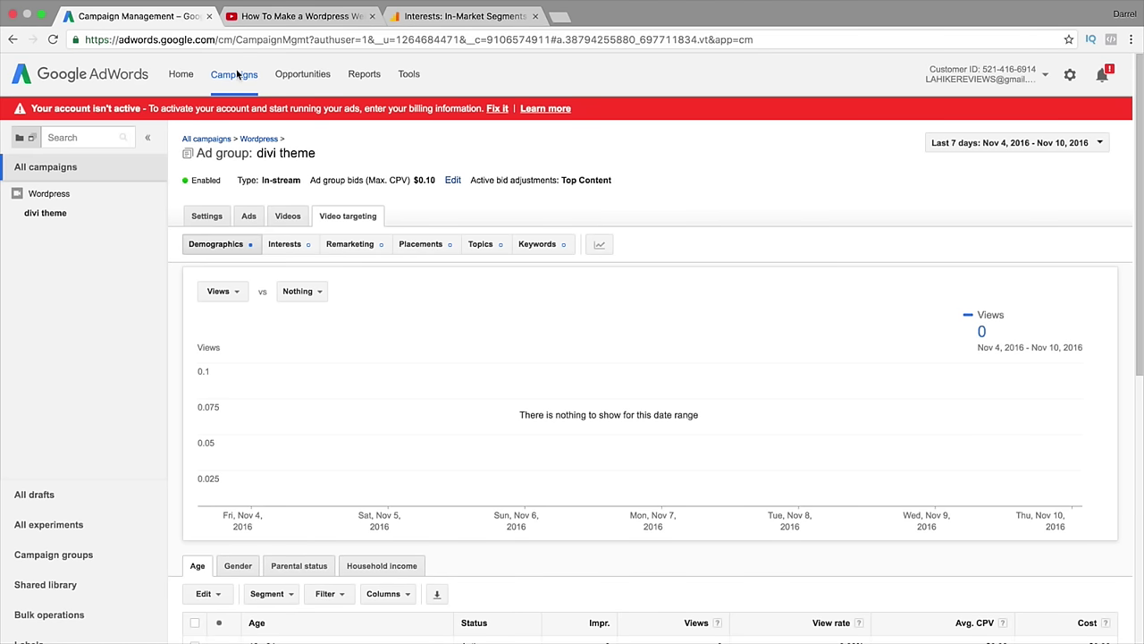
Leave the ad group without saving and start a new Video campaign
{"action": "left_click", "coordinate": [235, 74]}
{"action": "left_click", "coordinate": [665, 215]}
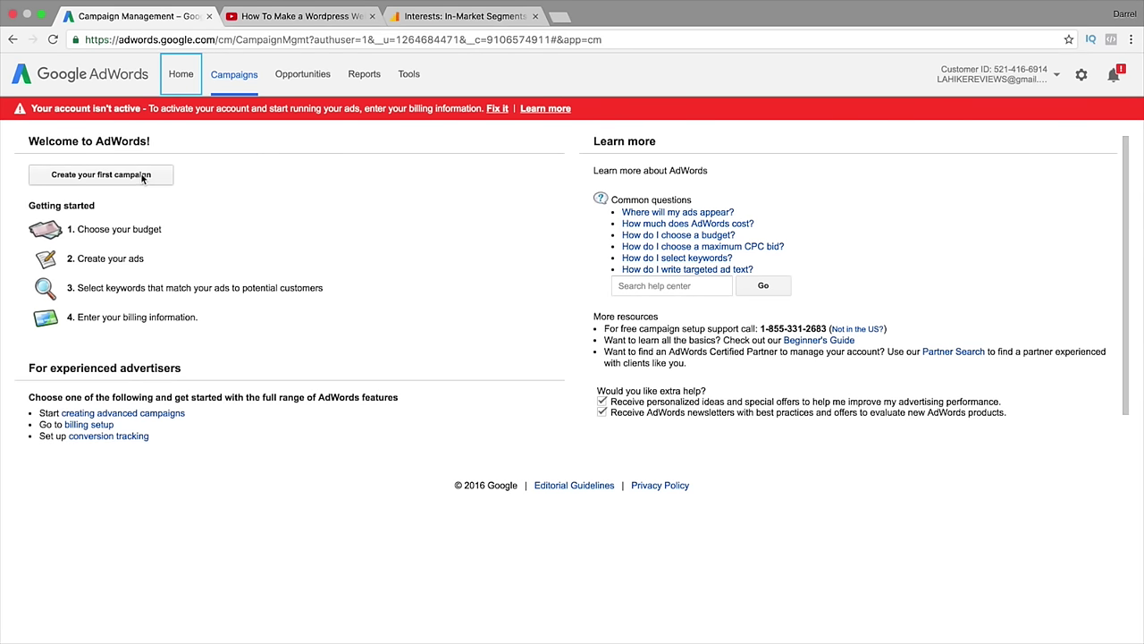
{"action": "left_click", "coordinate": [121, 178]}
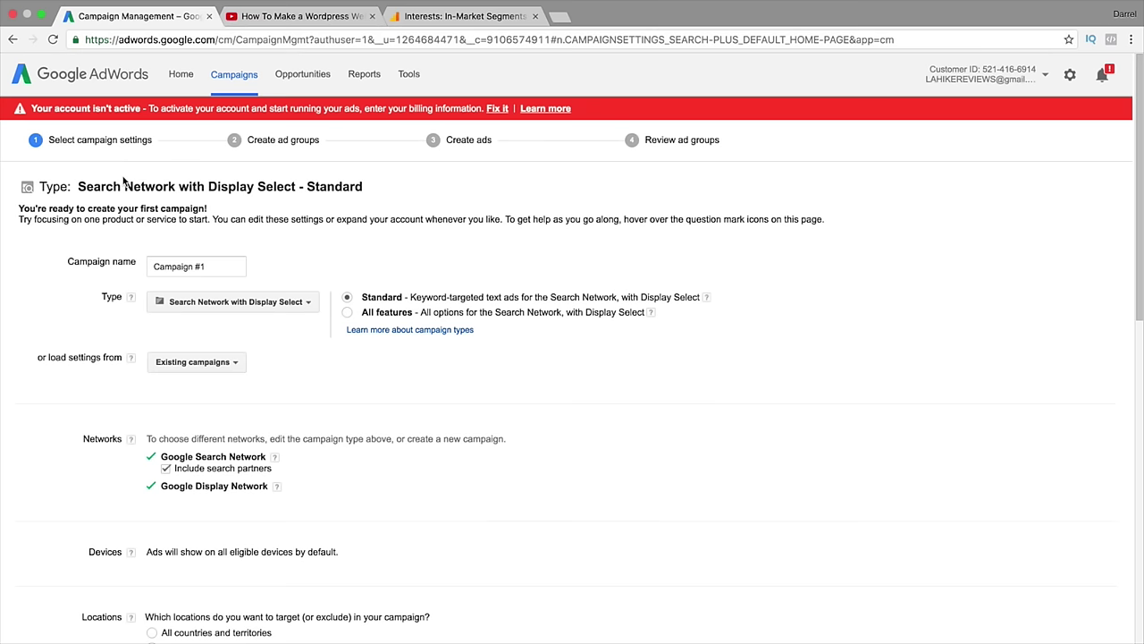
{"action": "left_click", "coordinate": [230, 302]}
{"action": "left_click", "coordinate": [231, 464]}
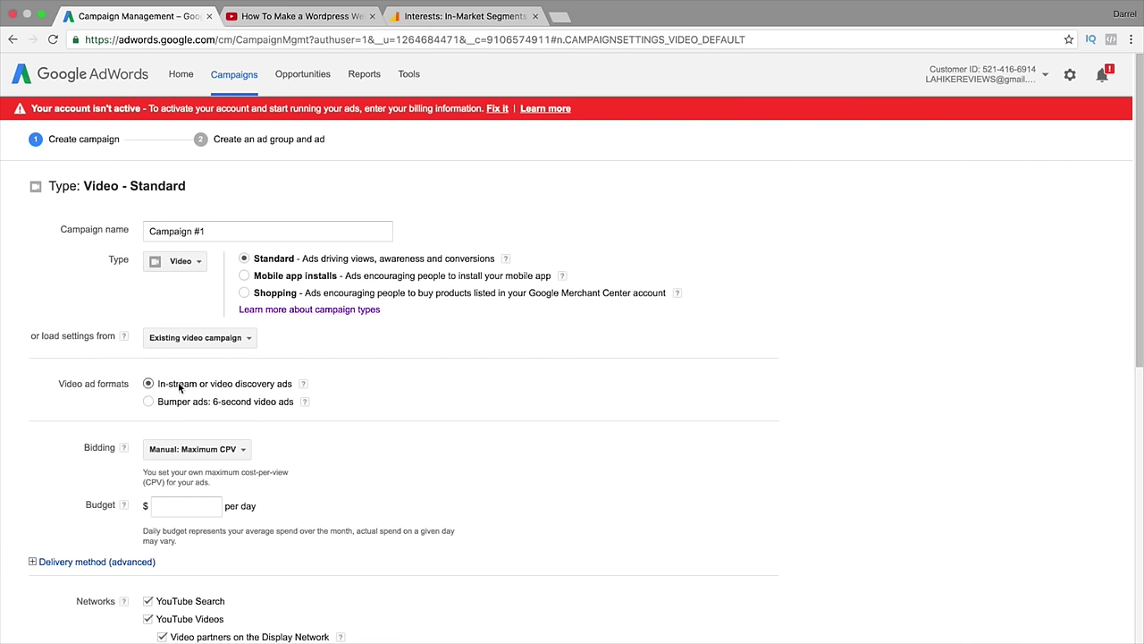
Set a $5.00 daily budget, exclude Display Network video partners, target the United States, and continue
{"action": "scroll", "coordinate": [223, 388], "scroll_direction": "down", "scroll_amount": 1}
{"action": "left_click", "coordinate": [214, 466]}
{"action": "scroll", "coordinate": [214, 456], "scroll_direction": "down", "scroll_amount": 1}
{"action": "type", "text": "5.00"}
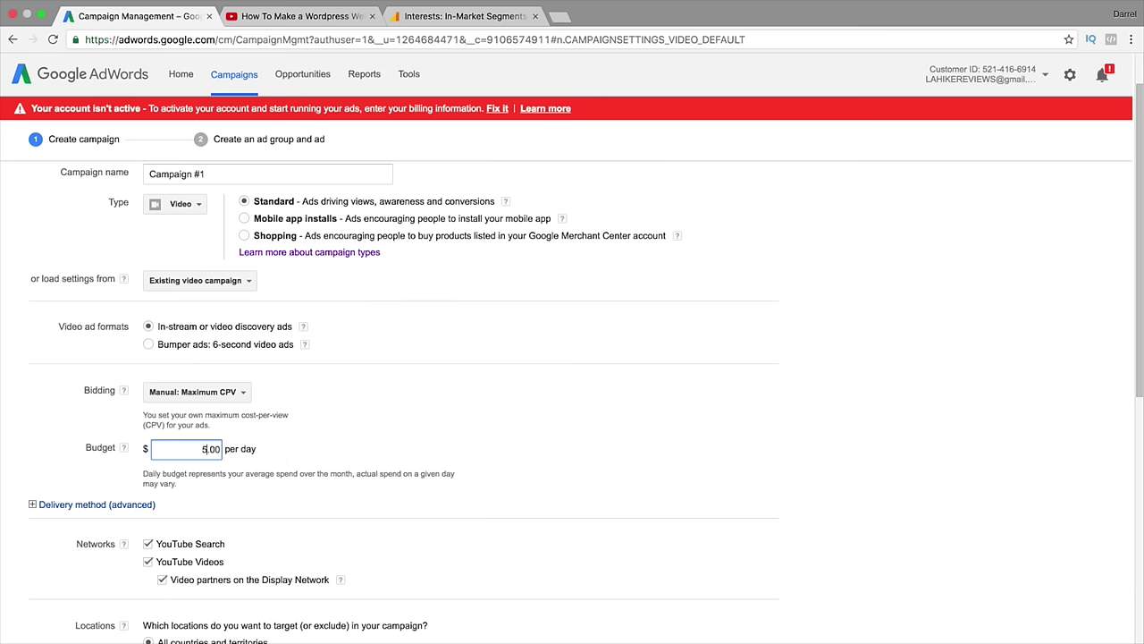
{"action": "scroll", "coordinate": [366, 472], "scroll_direction": "down", "scroll_amount": 4}
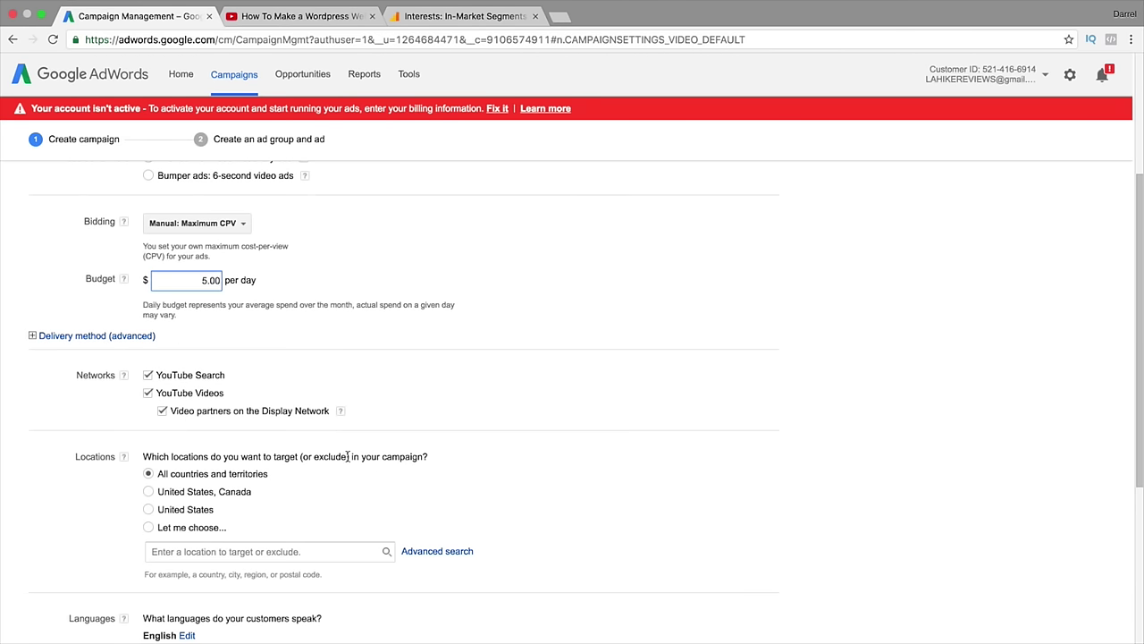
{"action": "left_click", "coordinate": [162, 412]}
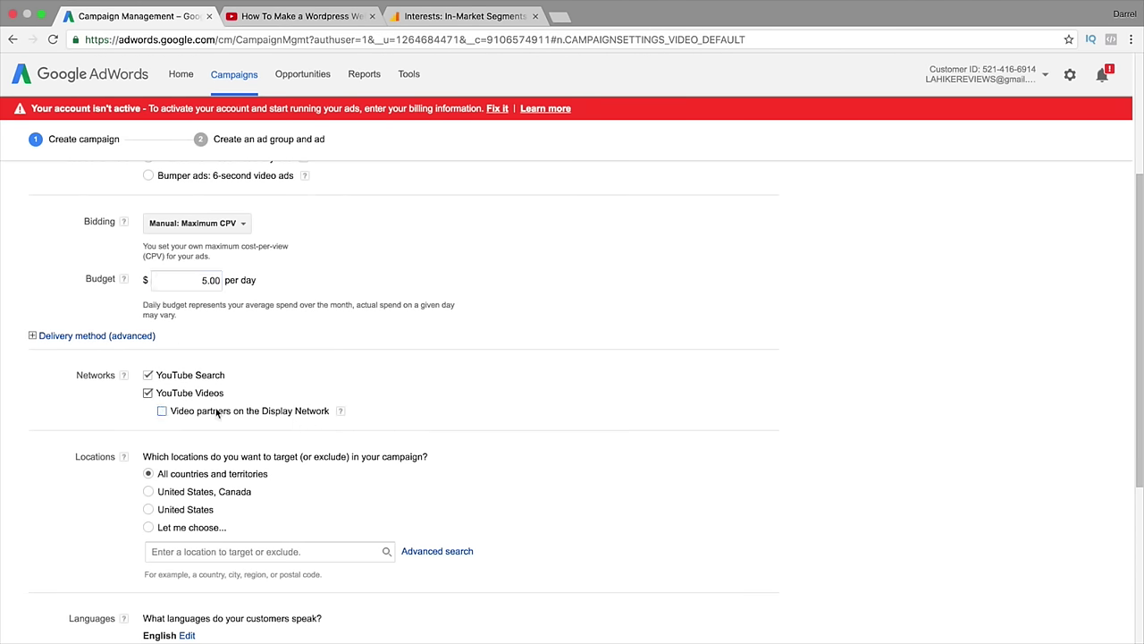
{"action": "left_click", "coordinate": [148, 509]}
{"action": "scroll", "coordinate": [179, 501], "scroll_direction": "down", "scroll_amount": 5}
{"action": "left_click", "coordinate": [94, 555]}
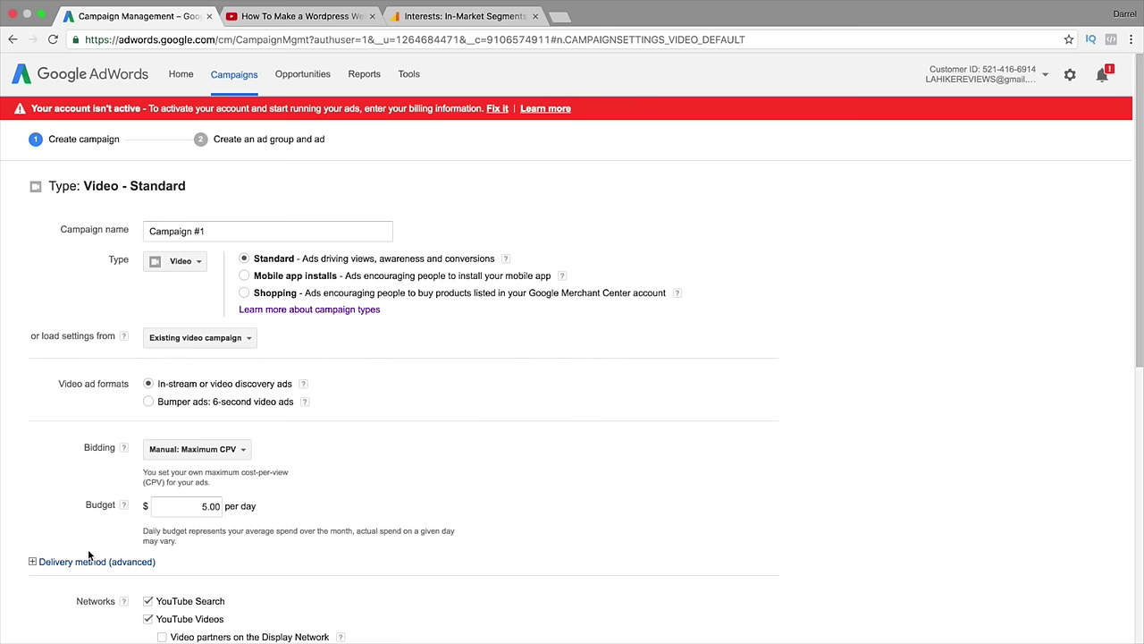
Paste the WordPress tutorial video link and choose the video discovery ad format
{"action": "left_click", "coordinate": [258, 383]}
{"action": "scroll", "coordinate": [250, 376], "scroll_direction": "down", "scroll_amount": 1}
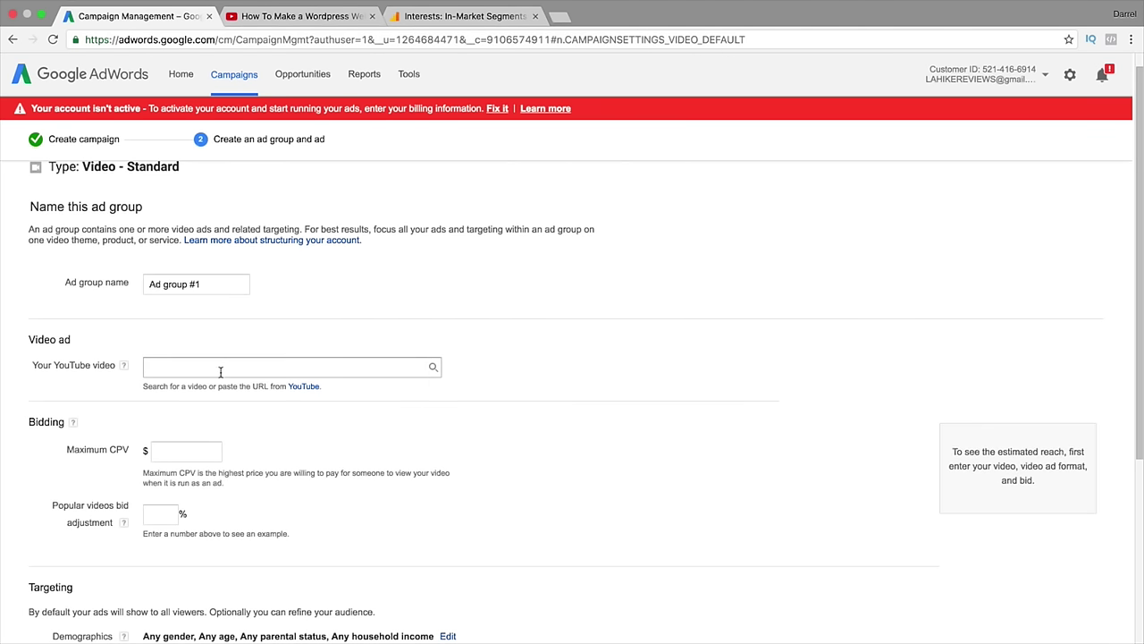
{"action": "right_click", "coordinate": [219, 368]}
{"action": "left_click", "coordinate": [241, 435]}
{"action": "right_click", "coordinate": [191, 366]}
{"action": "left_click", "coordinate": [224, 435]}
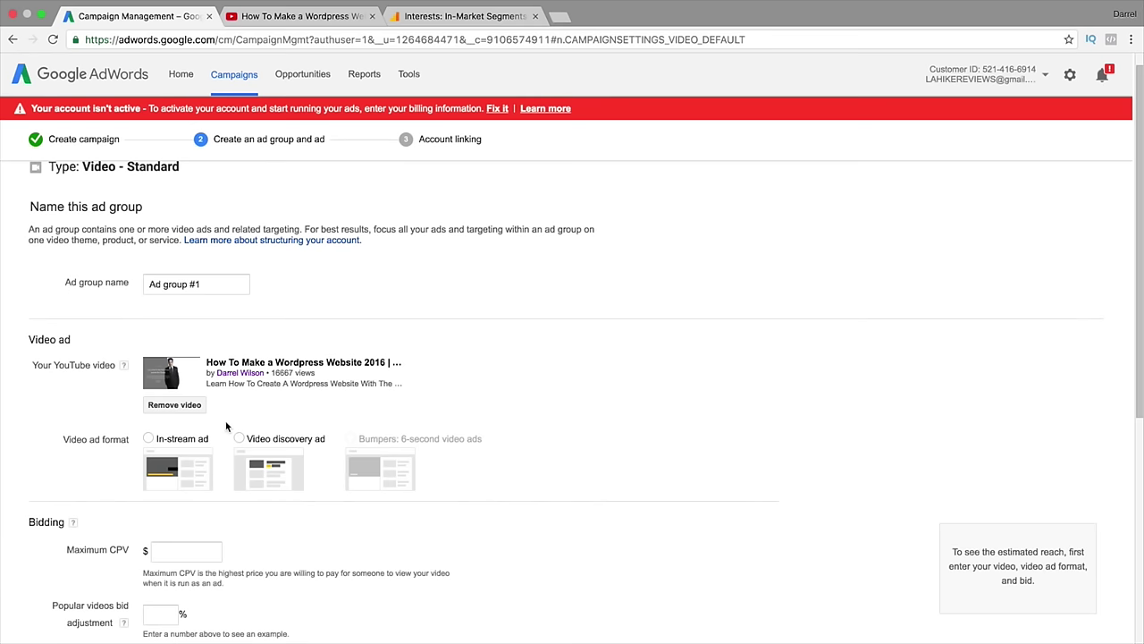
{"action": "left_click", "coordinate": [240, 438]}
Enter the headline 'how to make an ecommerce website with divi'
{"action": "scroll", "coordinate": [277, 429], "scroll_direction": "down", "scroll_amount": 3}
{"action": "scroll", "coordinate": [278, 427], "scroll_direction": "down", "scroll_amount": 3}
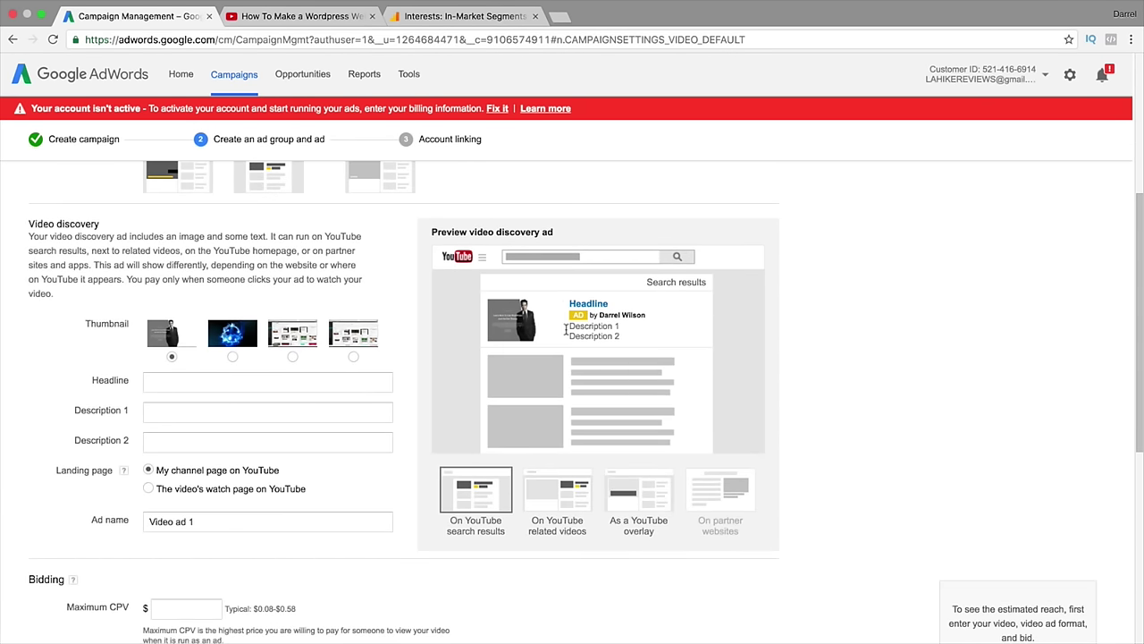
{"action": "left_click", "coordinate": [285, 385]}
{"action": "type", "text": "how to make an ecommerce website with divi"}
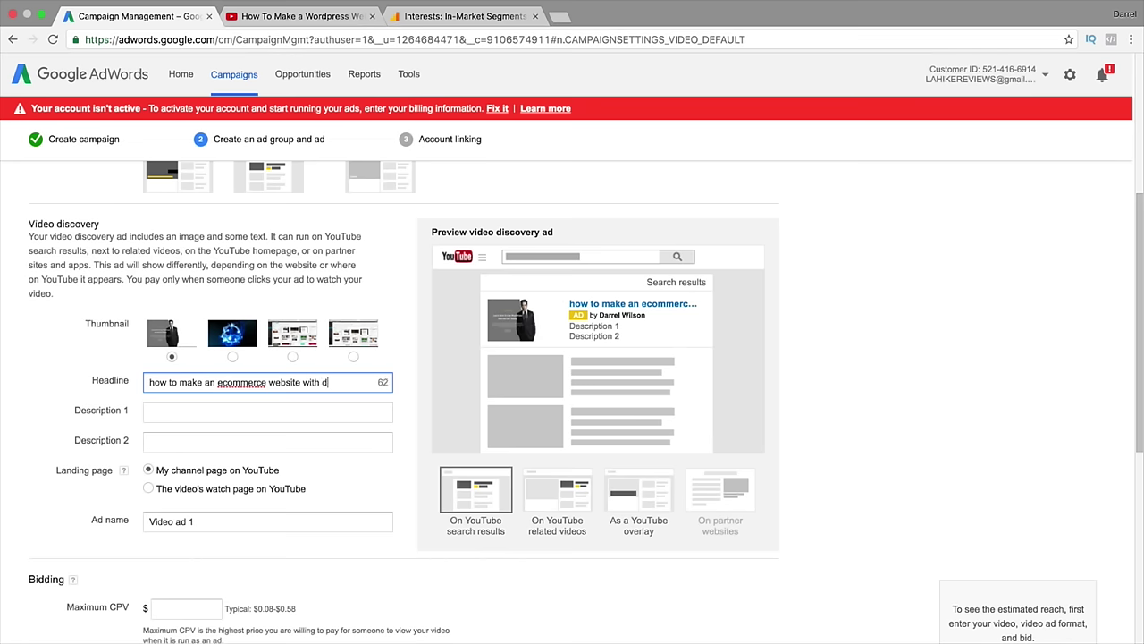
Capitalise the headline words to read 'How To Make An eCommerce Website With divi'
{"action": "left_click", "coordinate": [154, 383]}
{"action": "key", "text": "Delete"}
{"action": "type", "text": "H"}
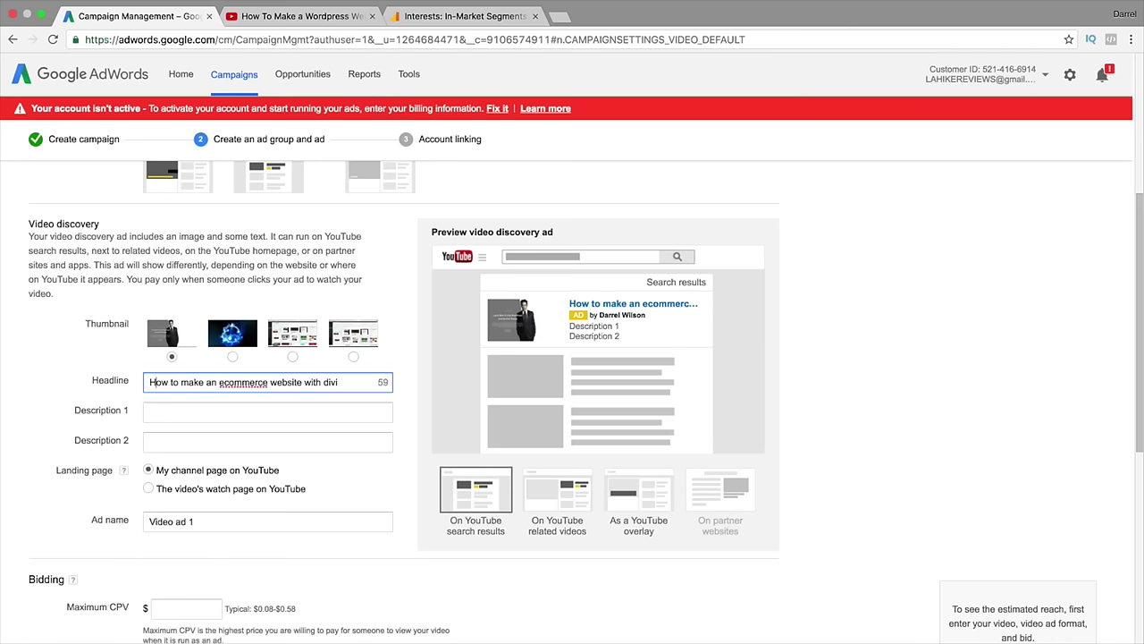
{"action": "key", "text": "BackSpace"}
{"action": "type", "text": "T"}
{"action": "key", "text": "BackSpace"}
{"action": "type", "text": "M"}
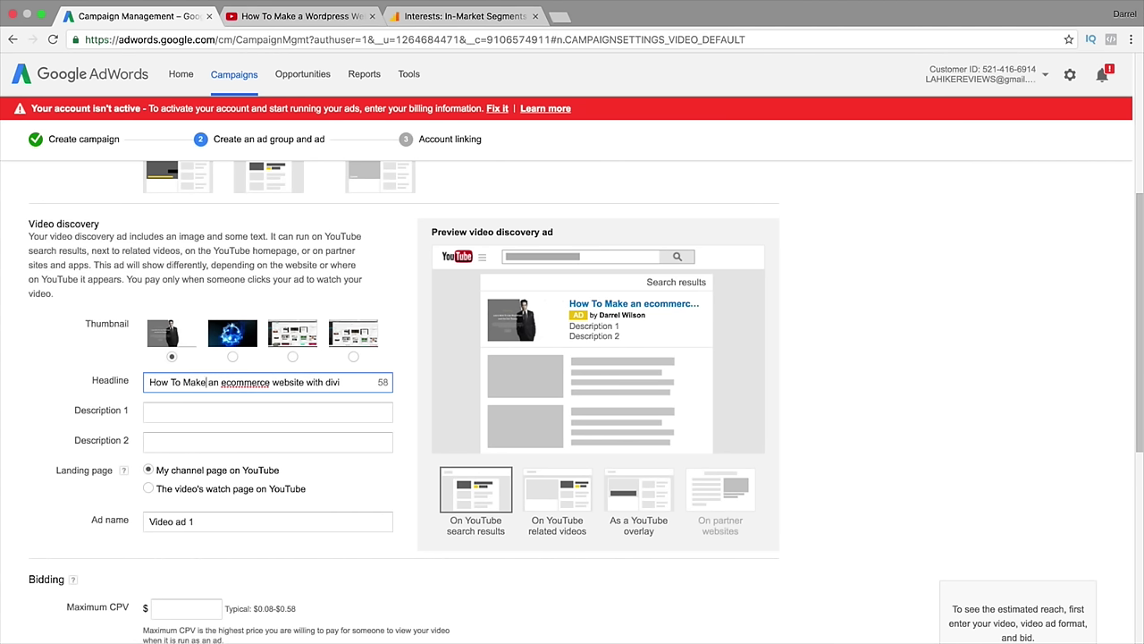
{"action": "key", "text": "BackSpace"}
{"action": "type", "text": "A"}
{"action": "key", "text": "Right"}
{"action": "key", "text": "Right"}
{"action": "key", "text": "Delete"}
{"action": "type", "text": "e"}
{"action": "key", "text": "Delete"}
{"action": "type", "text": "C"}
{"action": "key", "text": "Right"}
{"action": "key", "text": "Right"}
{"action": "key", "text": "Delete"}
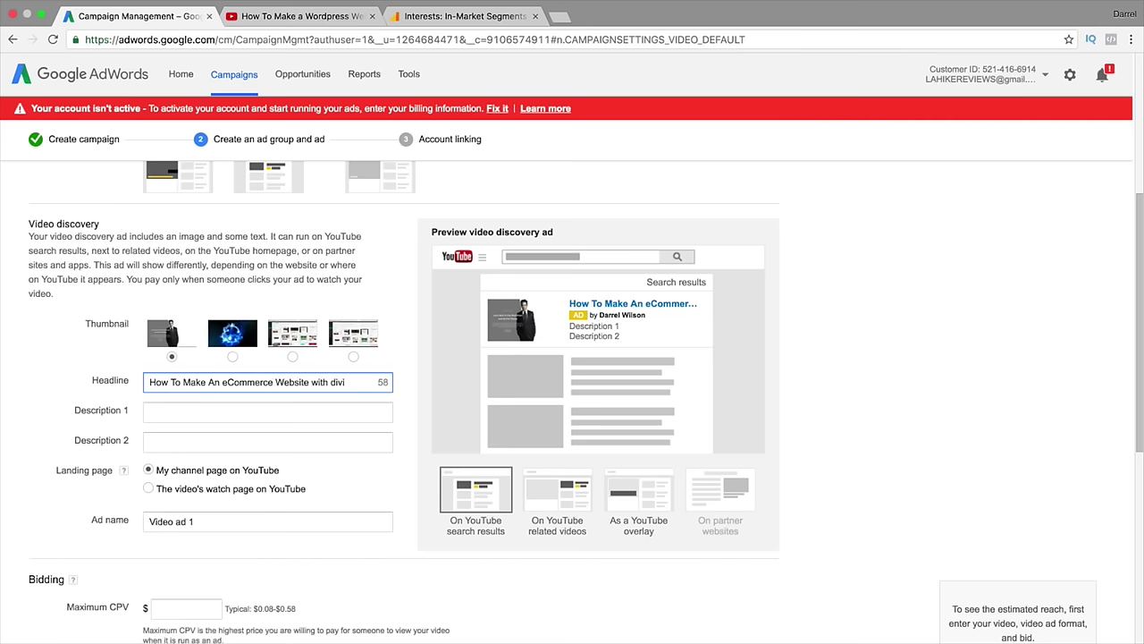
{"action": "key", "text": "BackSpace"}
Capitalise 'With' and set Description 1 to 'learn how to make a wordpress site'
{"action": "type", "text": "W"}
{"action": "left_click", "coordinate": [170, 413]}
{"action": "type", "text": "l;ear"}
{"action": "key", "text": "BackSpace"}
{"action": "key", "text": "BackSpace"}
{"action": "key", "text": "BackSpace"}
{"action": "key", "text": "BackSpace"}
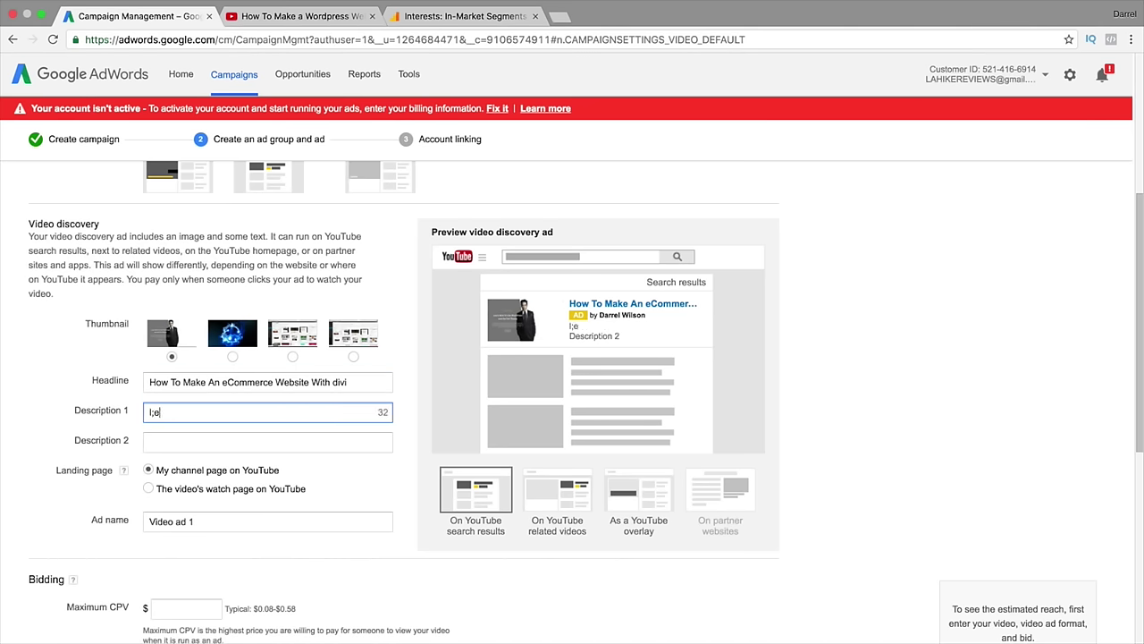
{"action": "type", "text": "ean"}
{"action": "key", "text": "BackSpace"}
{"action": "type", "text": "rn how"}
{"action": "key", "text": "BackSpace"}
{"action": "key", "text": "BackSpace"}
{"action": "type", "text": "ow to make a wordpre"}
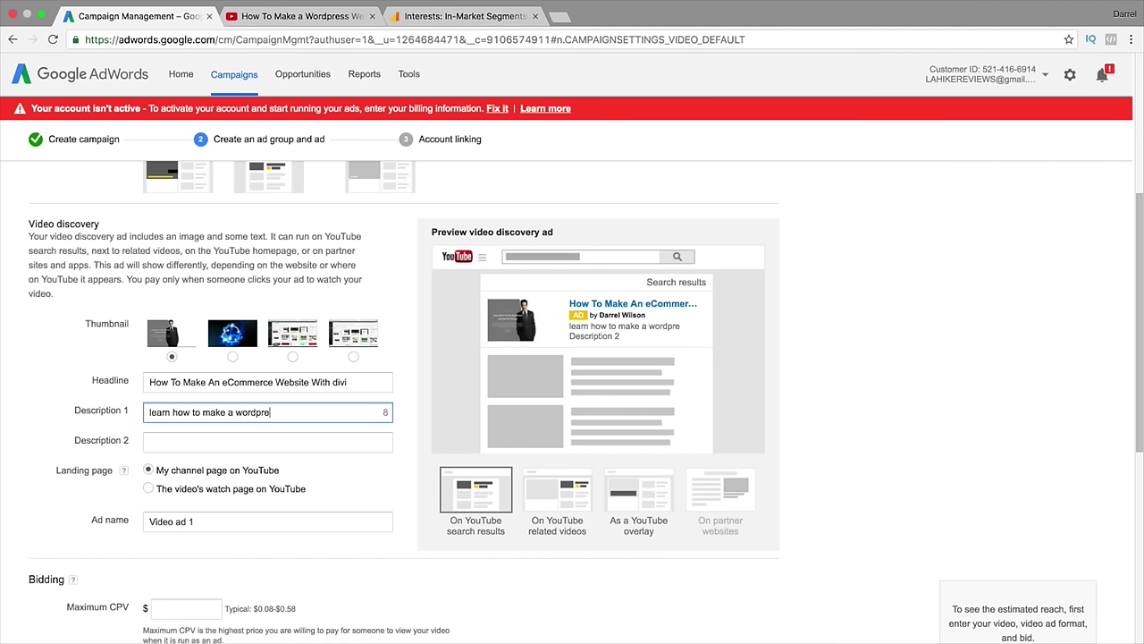
{"action": "type", "text": "ss website"}
{"action": "double_click", "coordinate": [309, 409]}
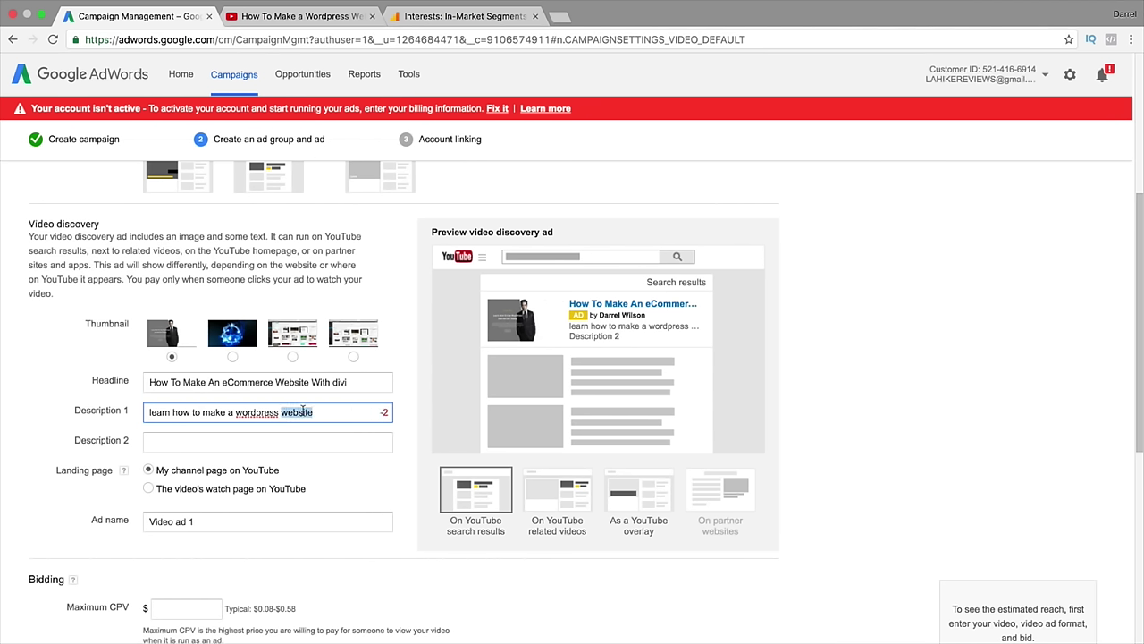
{"action": "type", "text": "site"}
Set Description 2 to 'i show you step by step'
{"action": "left_click", "coordinate": [166, 440]}
{"action": "type", "text": "i show you"}
{"action": "key", "text": "BackSpace"}
{"action": "type", "text": "step by s"}
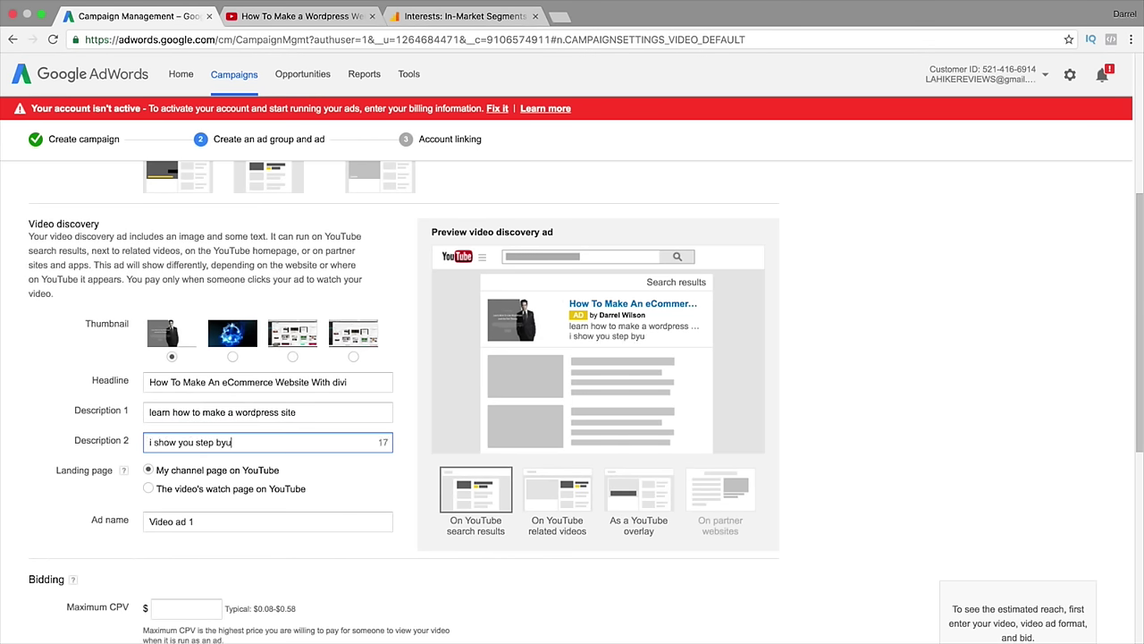
{"action": "type", "text": "tep"}
{"action": "scroll", "coordinate": [209, 480], "scroll_direction": "down", "scroll_amount": 1}
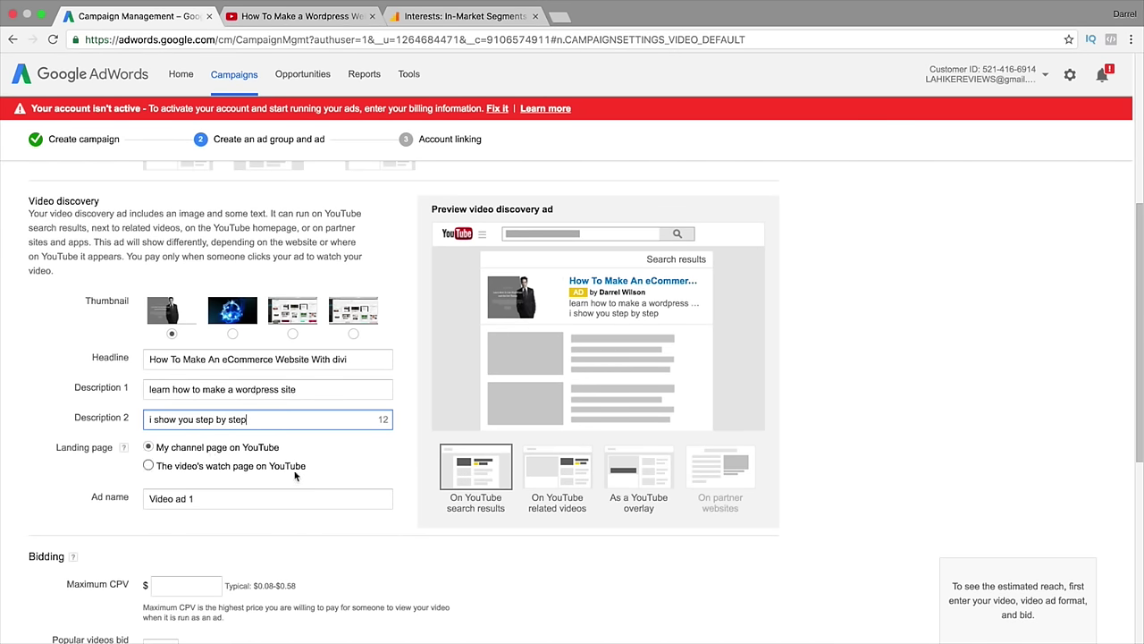
Rename the ad from 'Video ad 1' to 'divi theme tutorial'
{"action": "scroll", "coordinate": [265, 466], "scroll_direction": "down", "scroll_amount": 3}
{"action": "left_click", "coordinate": [265, 438]}
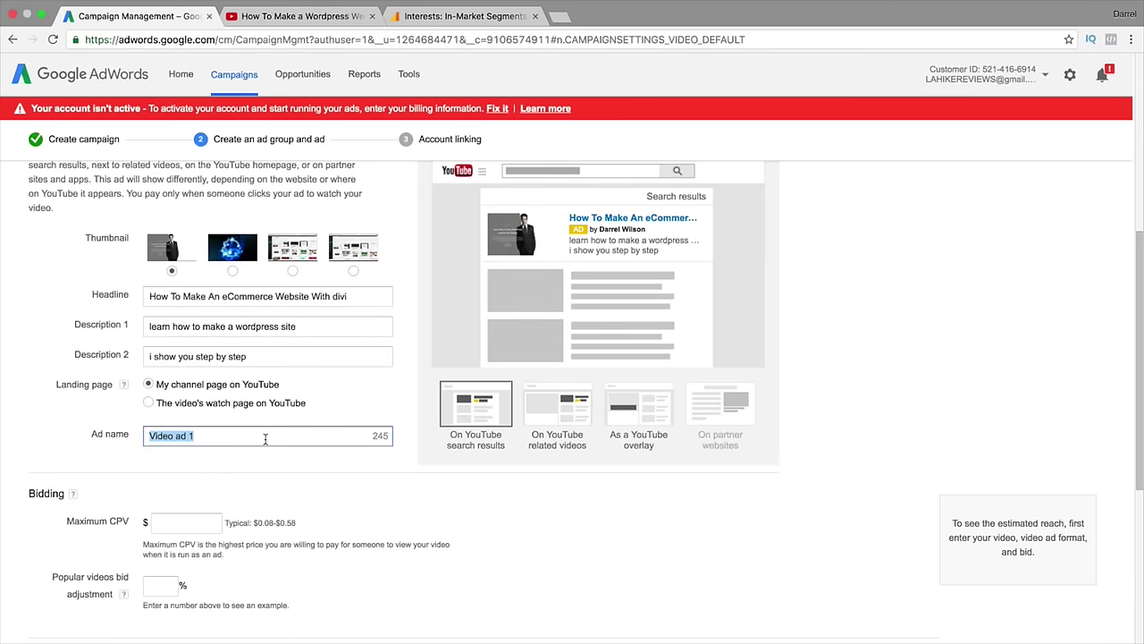
{"action": "type", "text": "divi them,"}
{"action": "type", "text": " tutorial"}
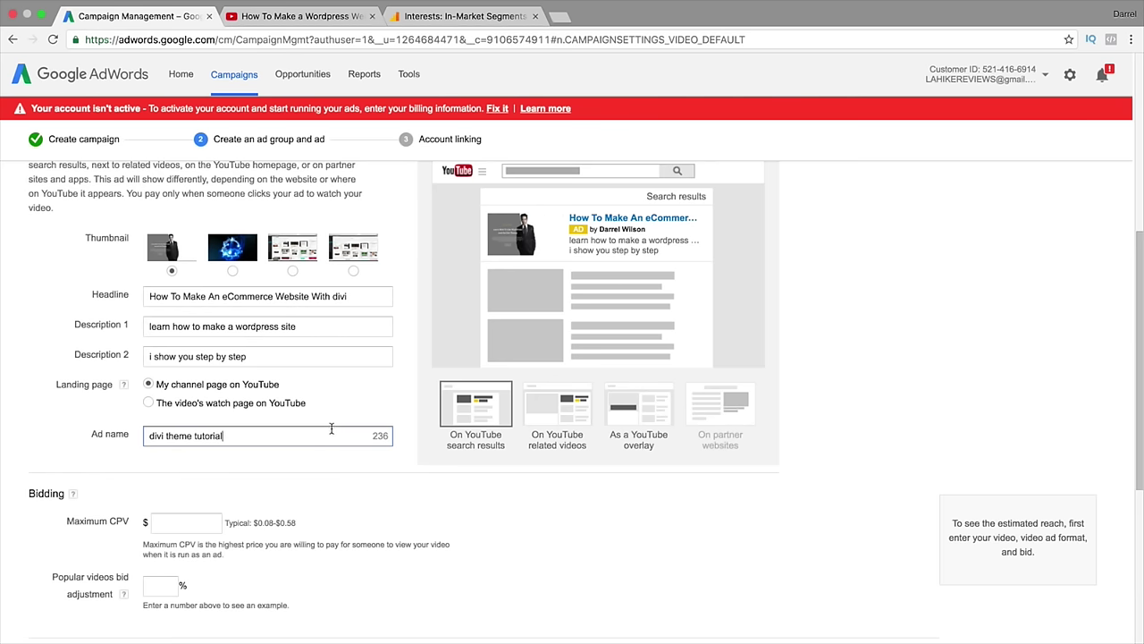
Preview the ad in search-results, related-videos and overlay placements, ending on related videos
{"action": "left_click", "coordinate": [554, 417]}
{"action": "left_click", "coordinate": [636, 399]}
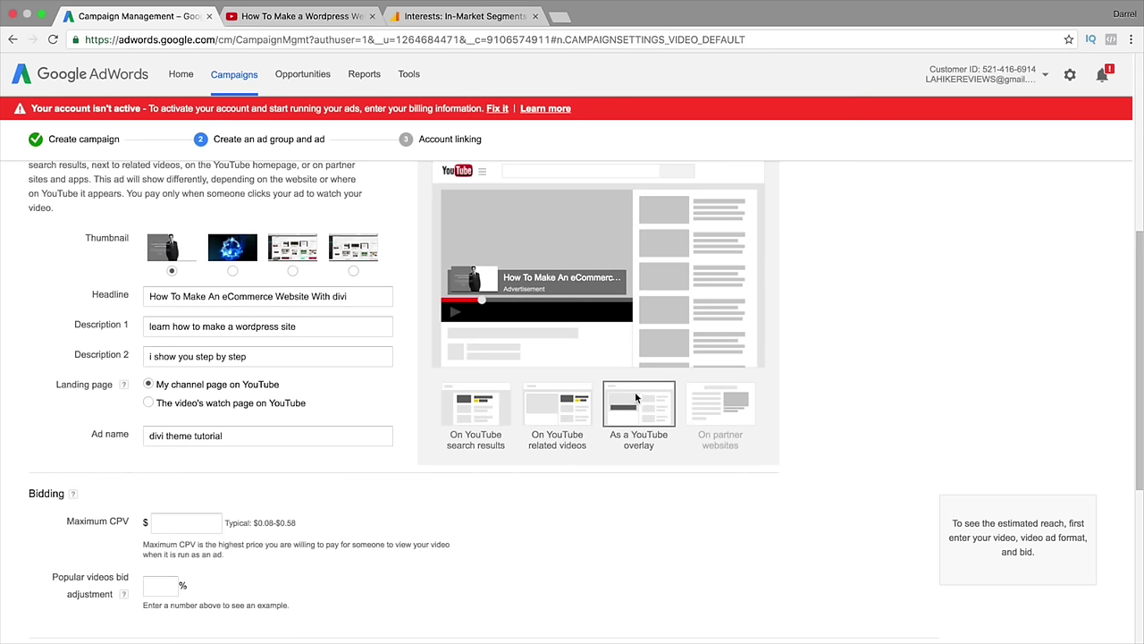
{"action": "left_click", "coordinate": [569, 408]}
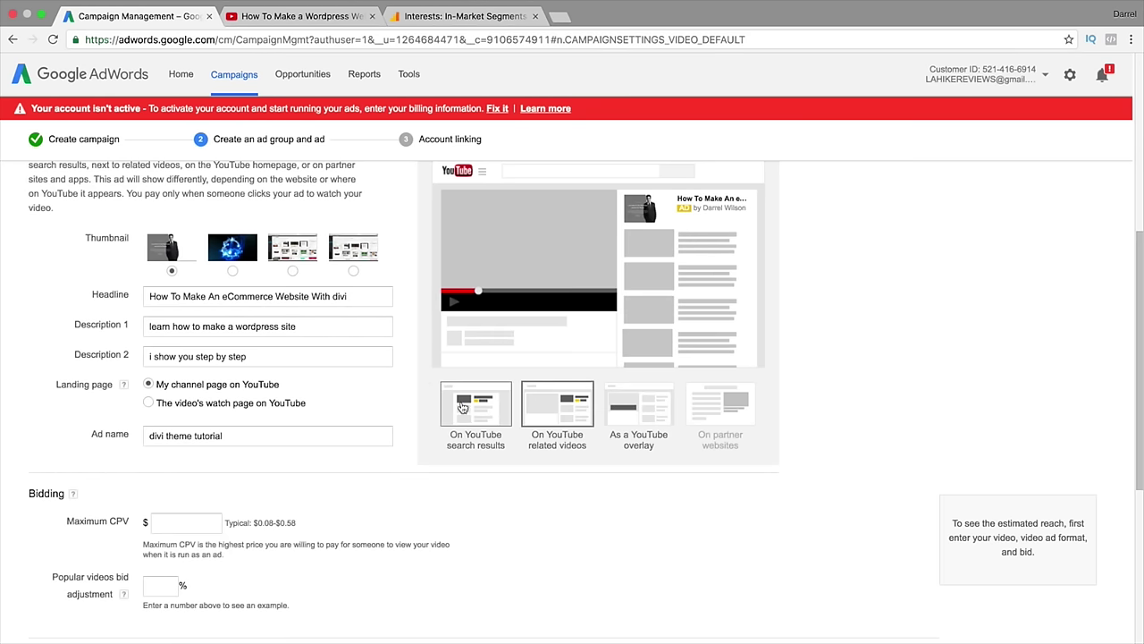
{"action": "left_click", "coordinate": [463, 408]}
{"action": "left_click", "coordinate": [545, 415]}
{"action": "scroll", "coordinate": [894, 383], "scroll_direction": "up", "scroll_amount": 5}
{"action": "scroll", "coordinate": [894, 386], "scroll_direction": "down", "scroll_amount": 5}
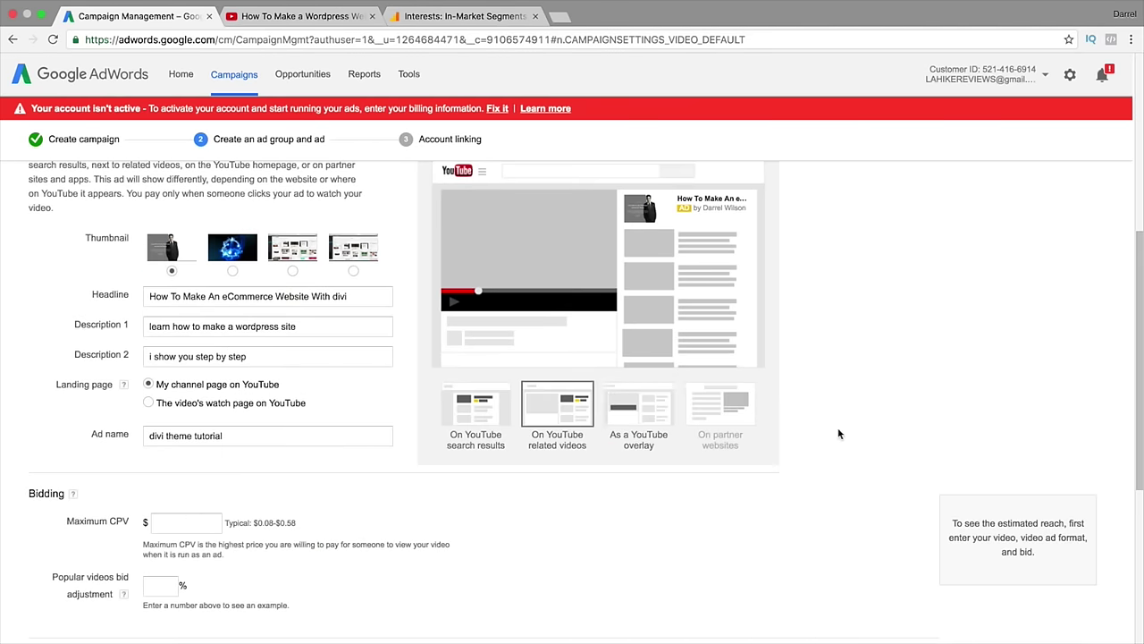
{"action": "left_click", "coordinate": [498, 430]}
{"action": "left_click", "coordinate": [568, 420]}
{"action": "left_click", "coordinate": [657, 421]}
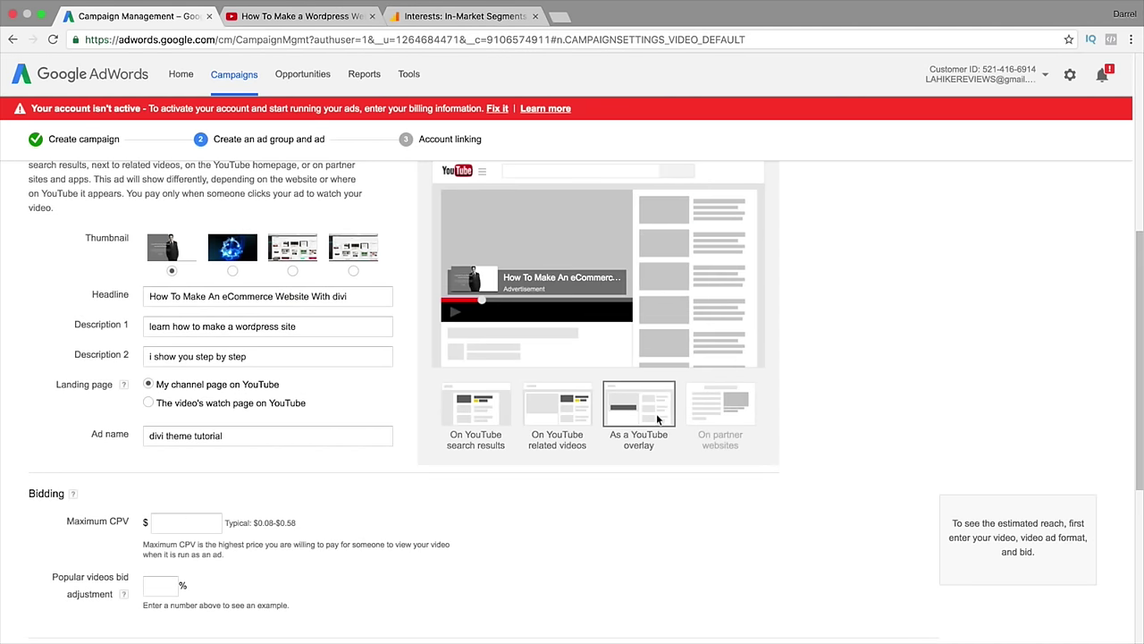
{"action": "scroll", "coordinate": [552, 358], "scroll_direction": "up", "scroll_amount": 3}
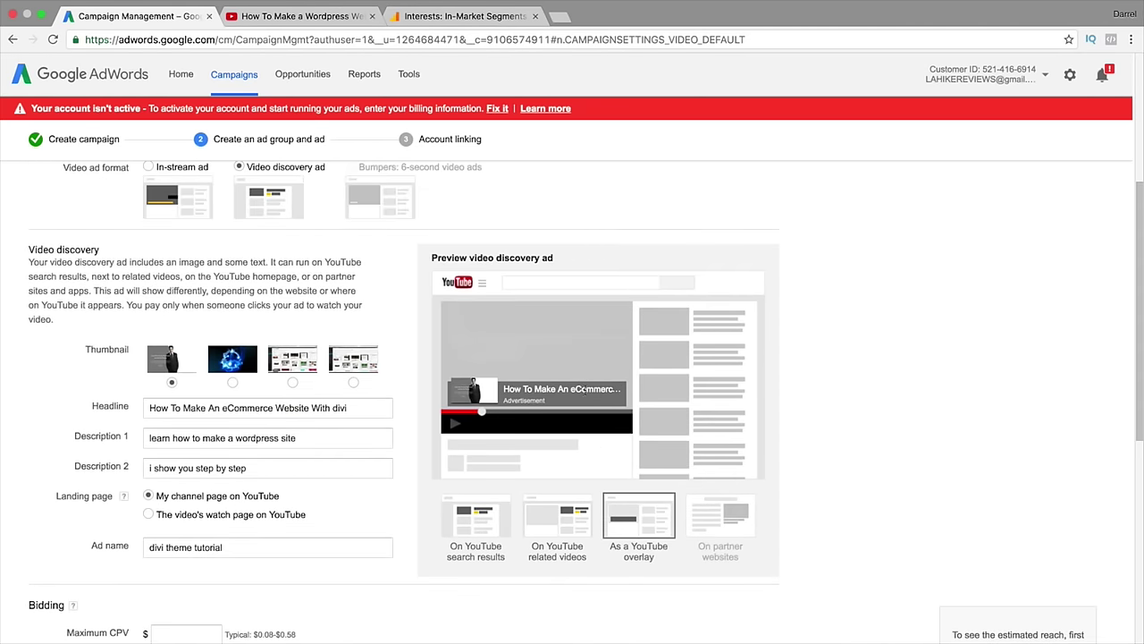
{"action": "left_click", "coordinate": [543, 519]}
{"action": "left_click", "coordinate": [476, 512]}
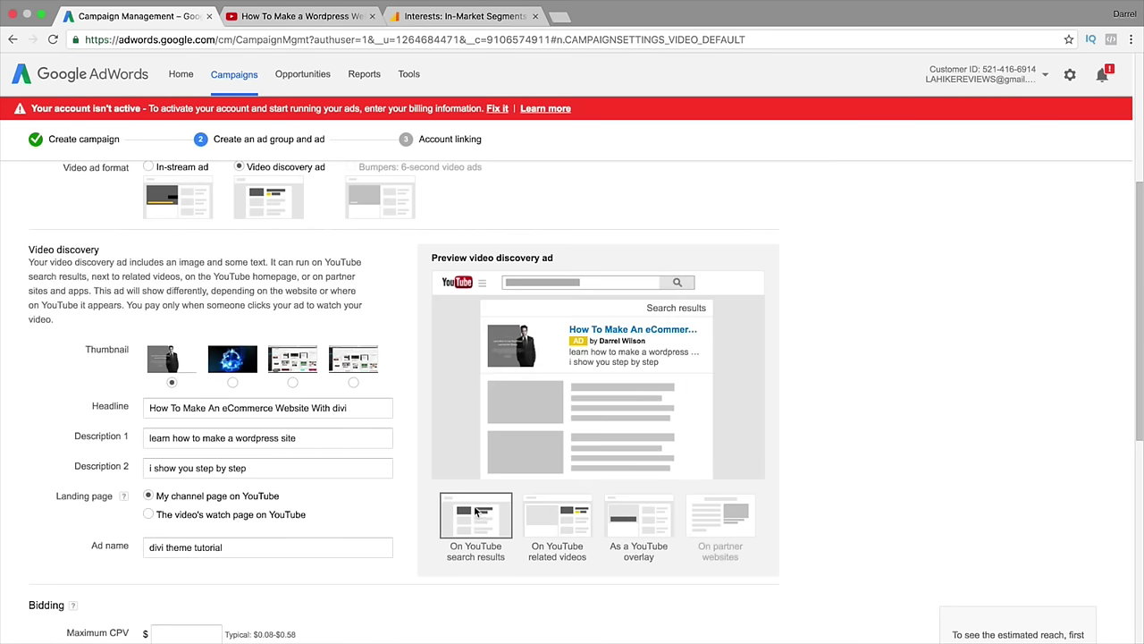
{"action": "left_click", "coordinate": [534, 511]}
{"action": "left_click", "coordinate": [472, 526]}
{"action": "left_click", "coordinate": [532, 522]}
{"action": "scroll", "coordinate": [319, 513], "scroll_direction": "down", "scroll_amount": 5}
Set the ad group's maximum cost per view bid to $0.10
{"action": "left_click", "coordinate": [199, 404]}
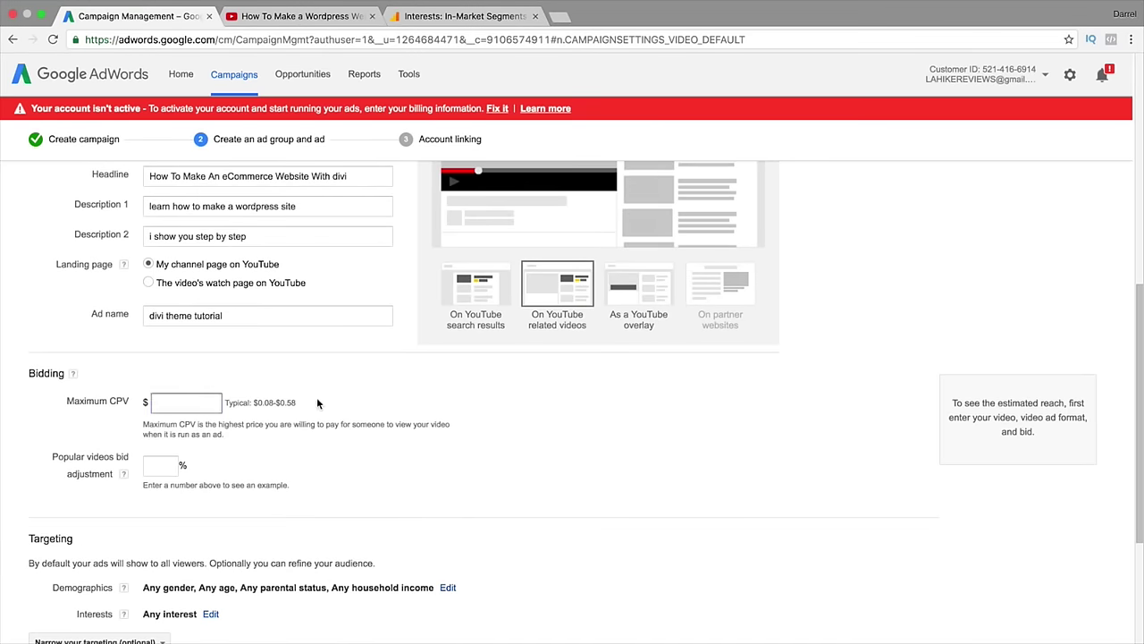
{"action": "type", "text": "0.10"}
{"action": "key", "text": "Tab"}
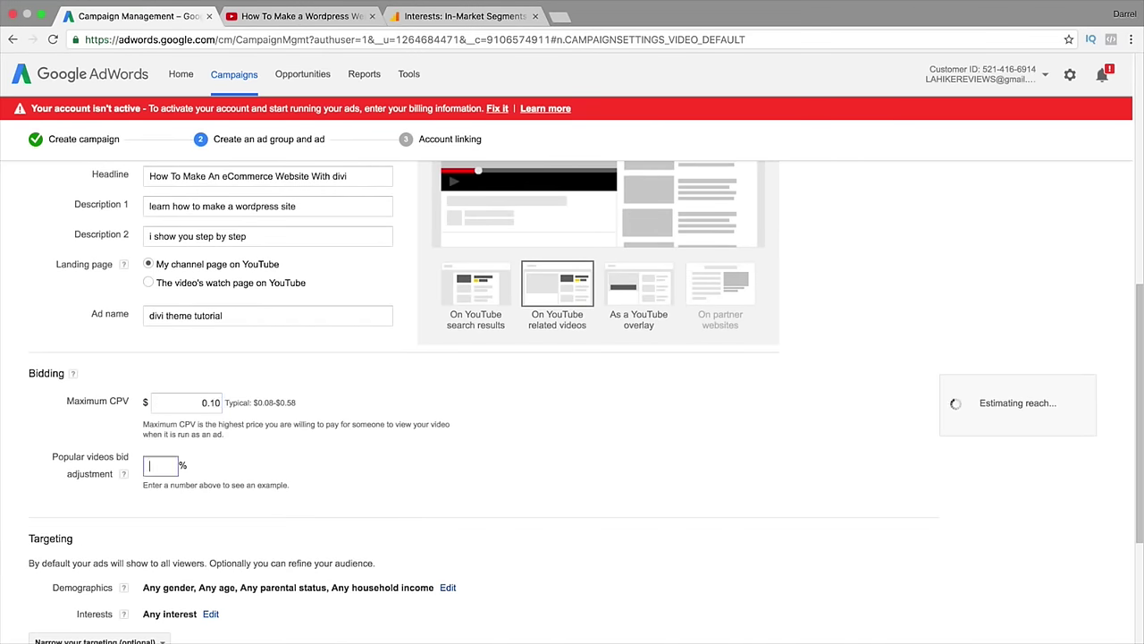
{"action": "scroll", "coordinate": [257, 372], "scroll_direction": "down", "scroll_amount": 5}
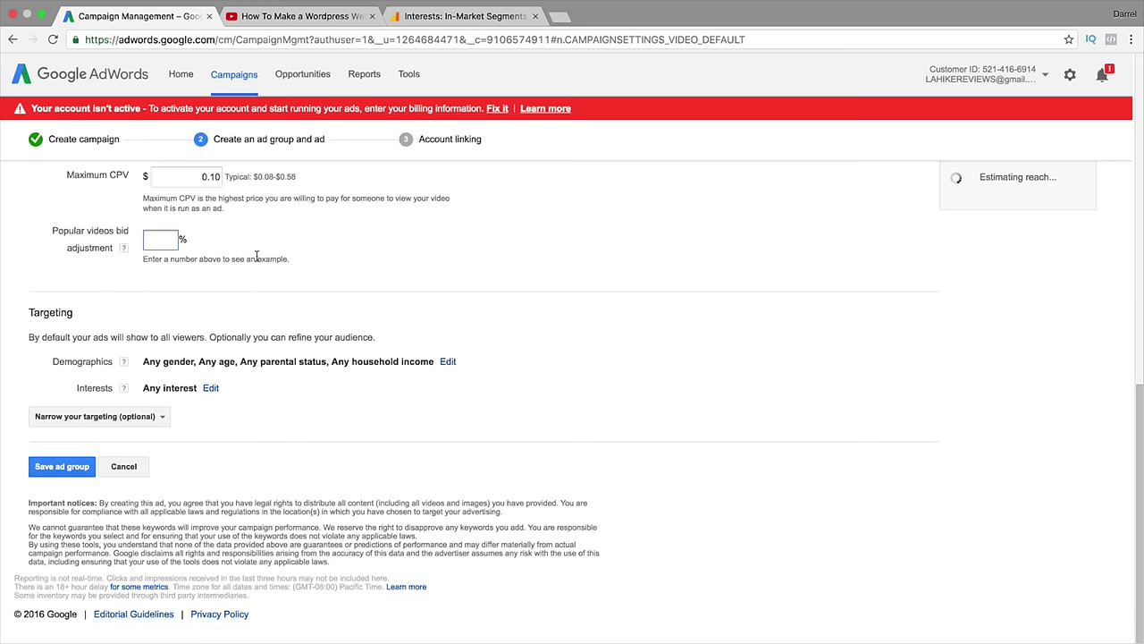
{"action": "scroll", "coordinate": [257, 256], "scroll_direction": "up", "scroll_amount": 10}
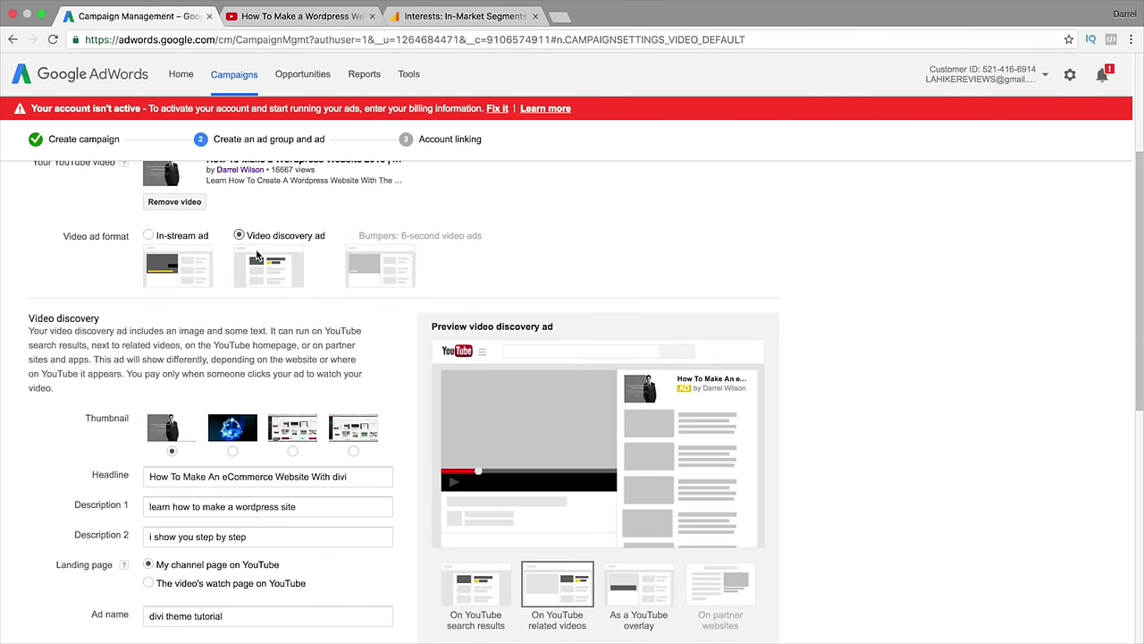
{"action": "scroll", "coordinate": [348, 392], "scroll_direction": "up", "scroll_amount": 2}
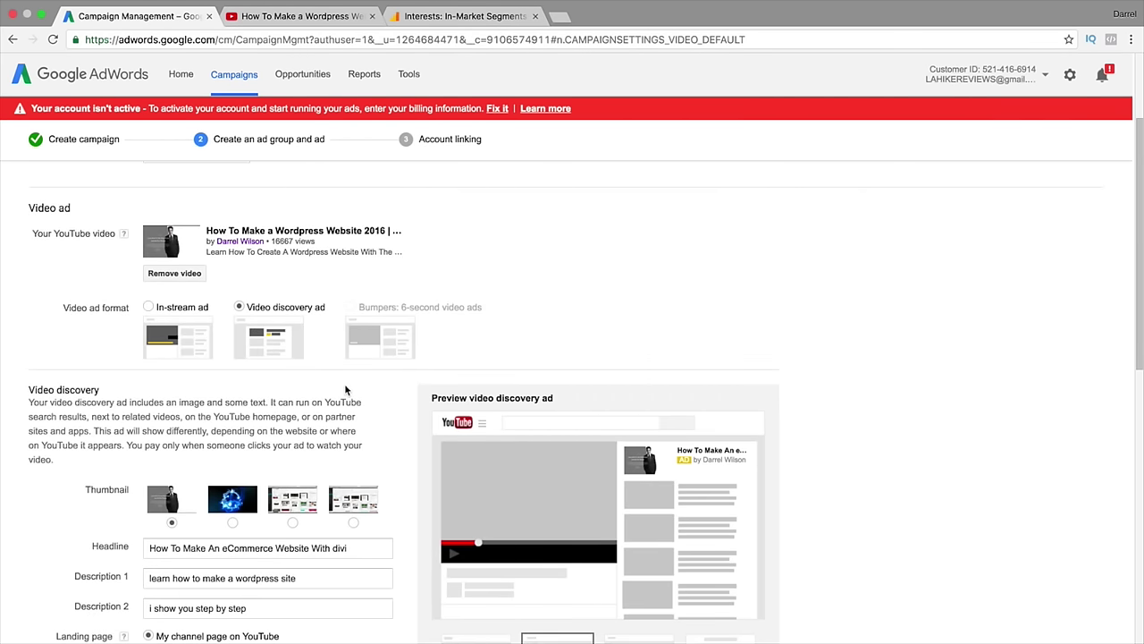
{"action": "scroll", "coordinate": [345, 387], "scroll_direction": "down", "scroll_amount": 2}
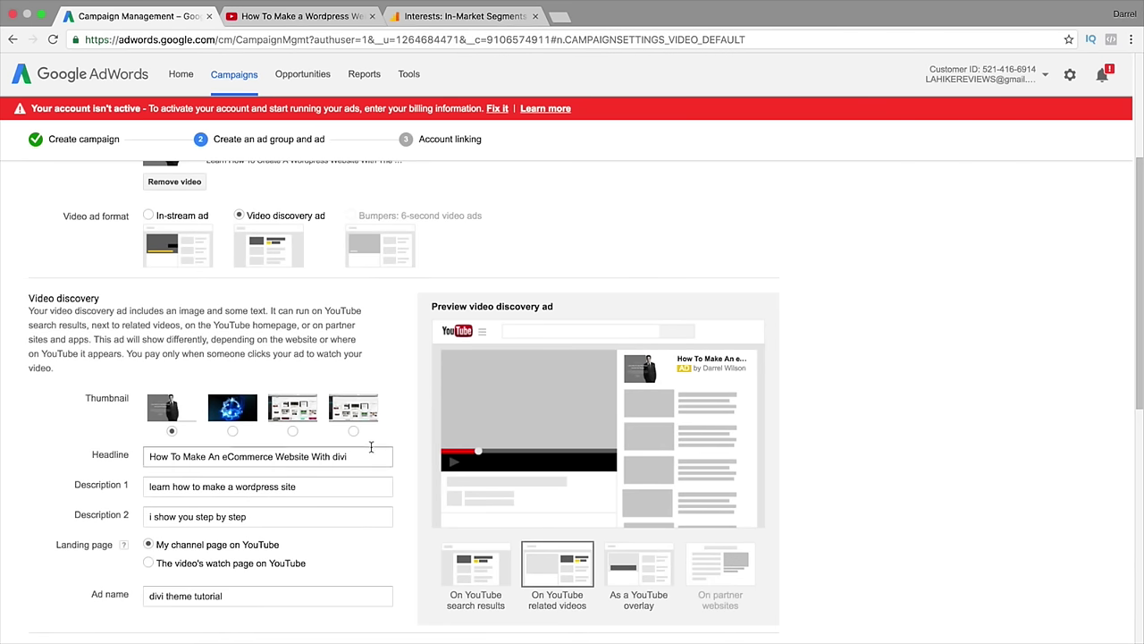
{"action": "scroll", "coordinate": [383, 400], "scroll_direction": "down", "scroll_amount": 1}
Preview thumbnails two, three and four, then return to the first image
{"action": "left_click", "coordinate": [232, 388]}
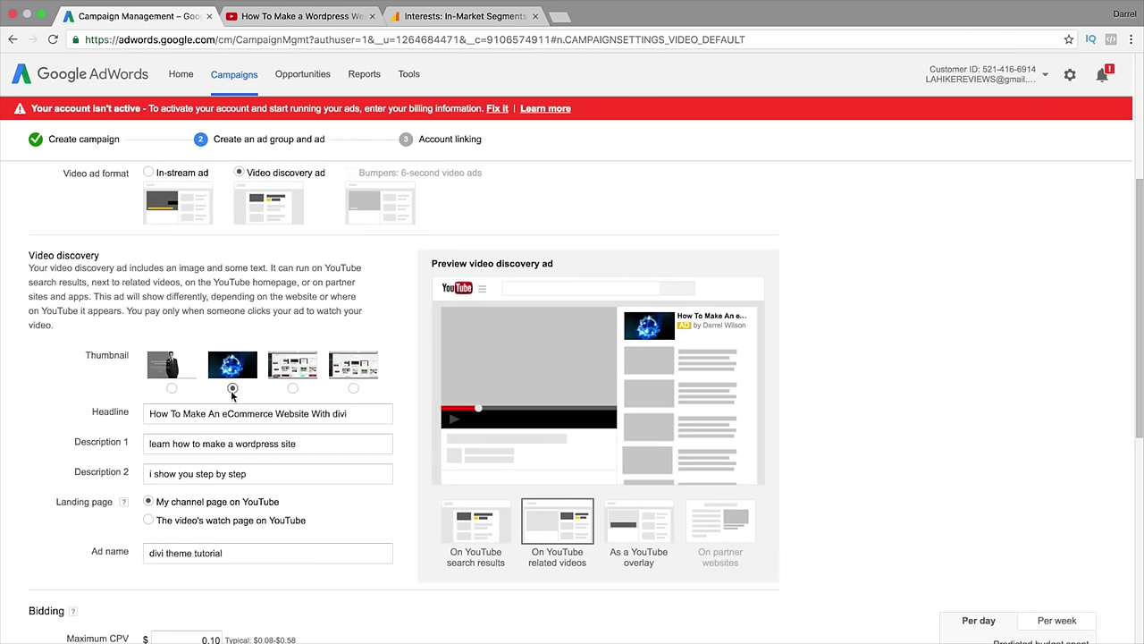
{"action": "left_click", "coordinate": [295, 388]}
{"action": "left_click", "coordinate": [353, 388]}
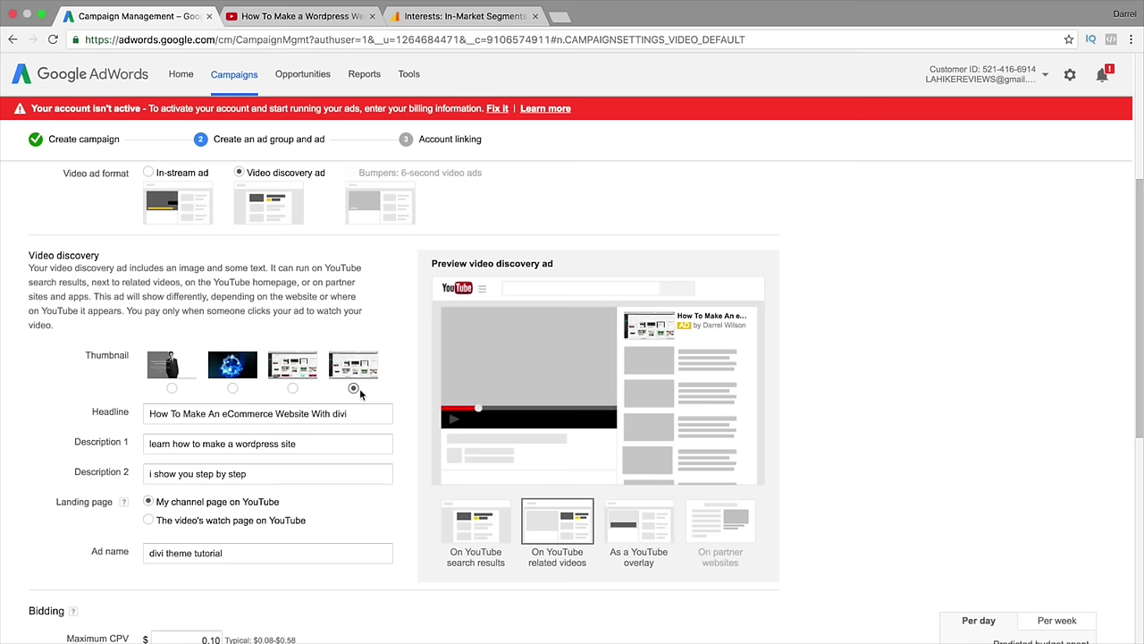
{"action": "left_click", "coordinate": [172, 388]}
{"action": "scroll", "coordinate": [172, 375], "scroll_direction": "down", "scroll_amount": 2}
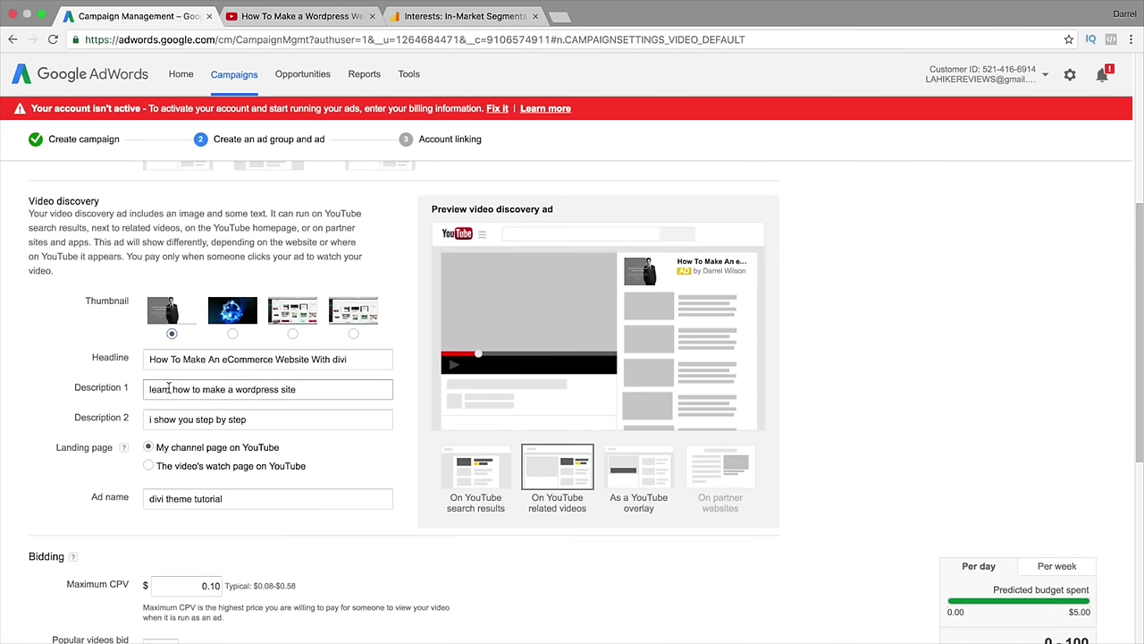
Preview the other thumbnails again and keep the first image, the person shot
{"action": "left_click", "coordinate": [232, 310]}
{"action": "left_click", "coordinate": [292, 310]}
{"action": "left_click", "coordinate": [354, 310]}
{"action": "left_click", "coordinate": [172, 311]}
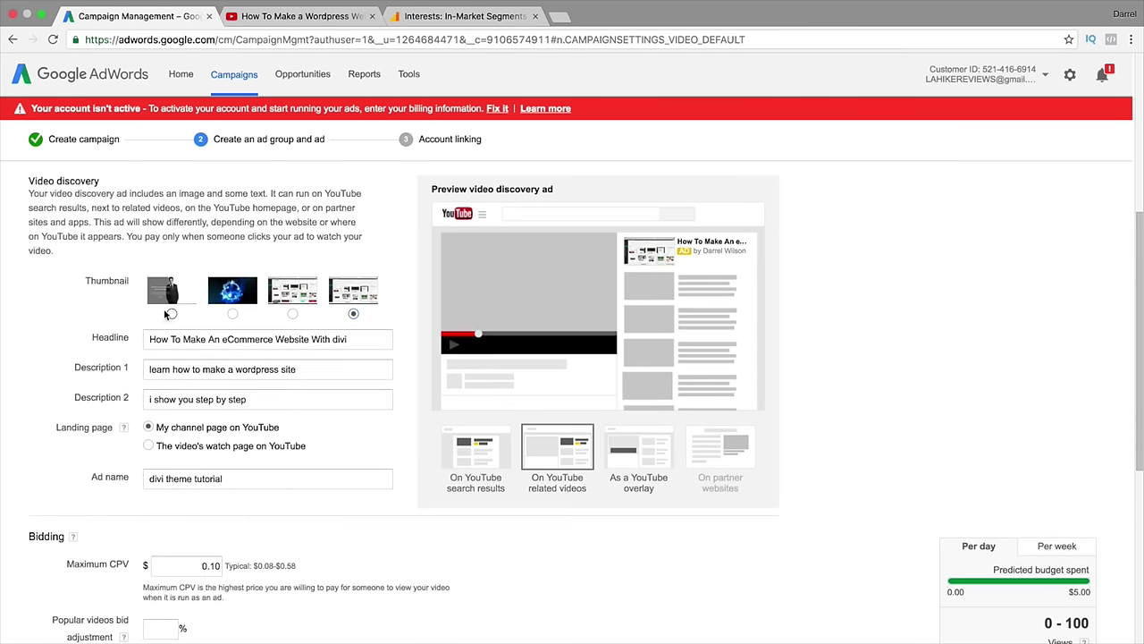
{"action": "scroll", "coordinate": [375, 412], "scroll_direction": "up", "scroll_amount": 1}
{"action": "scroll", "coordinate": [470, 400], "scroll_direction": "up", "scroll_amount": 3}
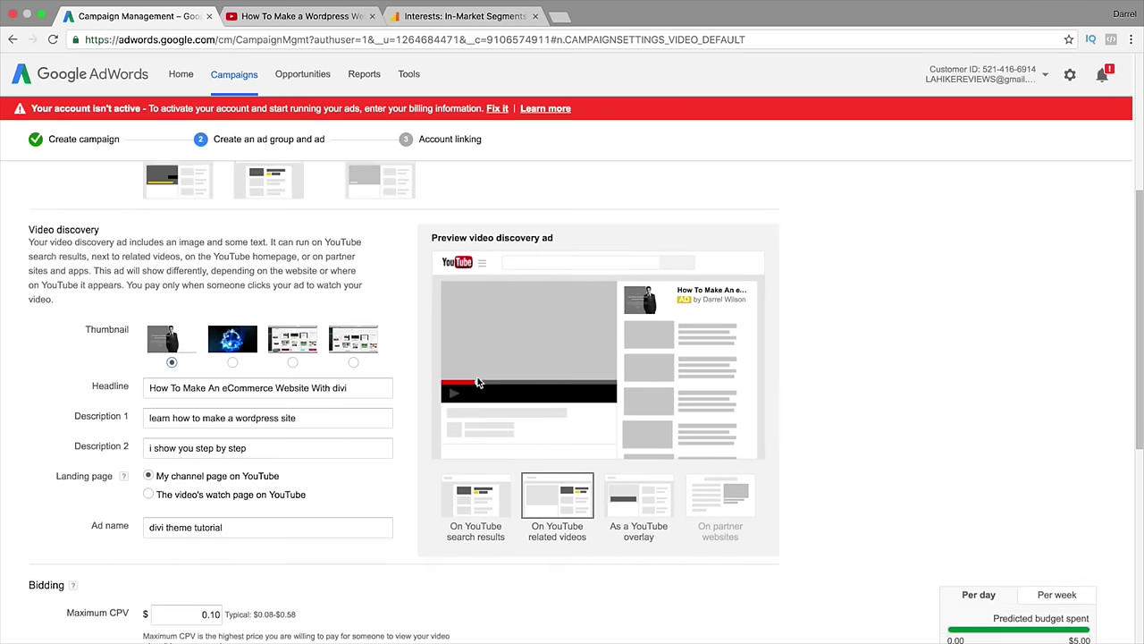
{"action": "scroll", "coordinate": [424, 448], "scroll_direction": "up", "scroll_amount": 1}
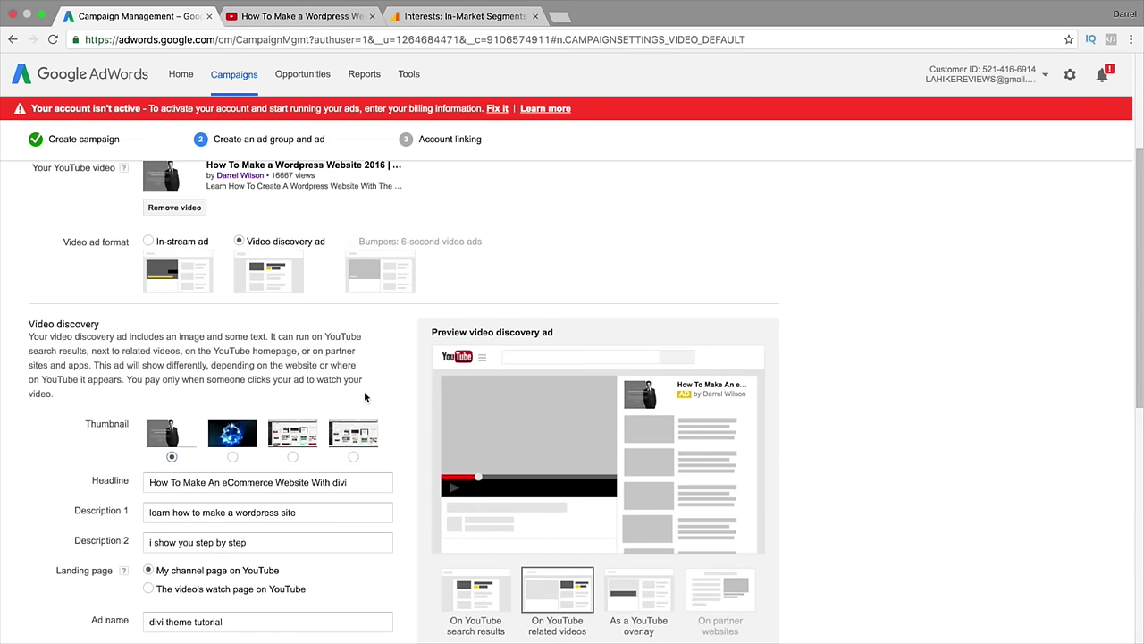
{"action": "scroll", "coordinate": [364, 390], "scroll_direction": "down", "scroll_amount": 3}
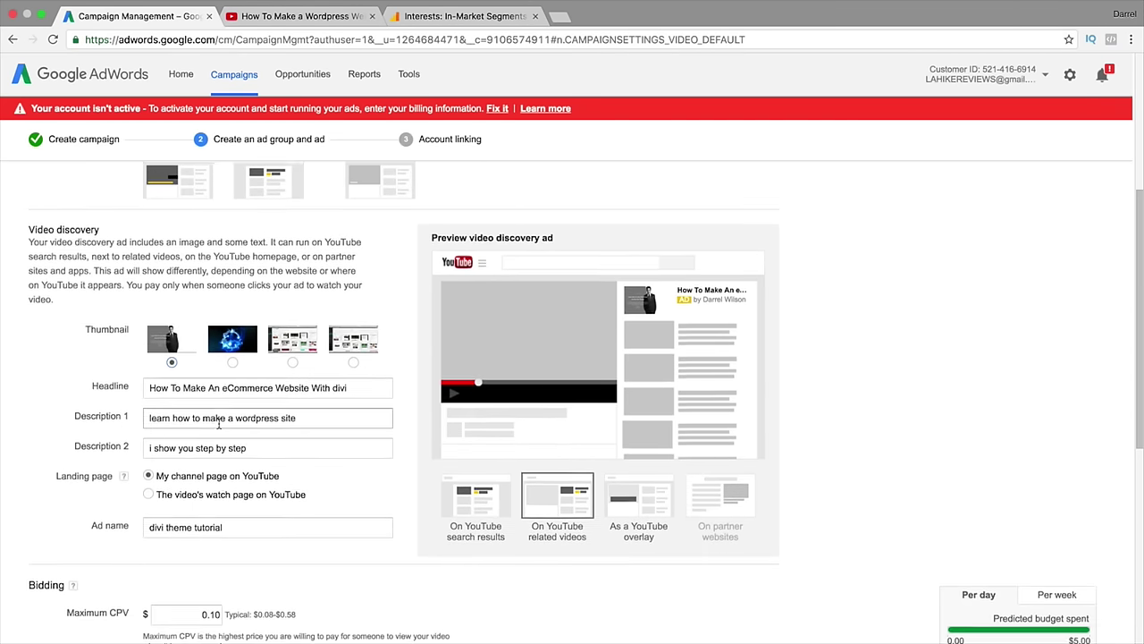
{"action": "scroll", "coordinate": [241, 412], "scroll_direction": "down", "scroll_amount": 3}
{"action": "scroll", "coordinate": [224, 410], "scroll_direction": "up", "scroll_amount": 2}
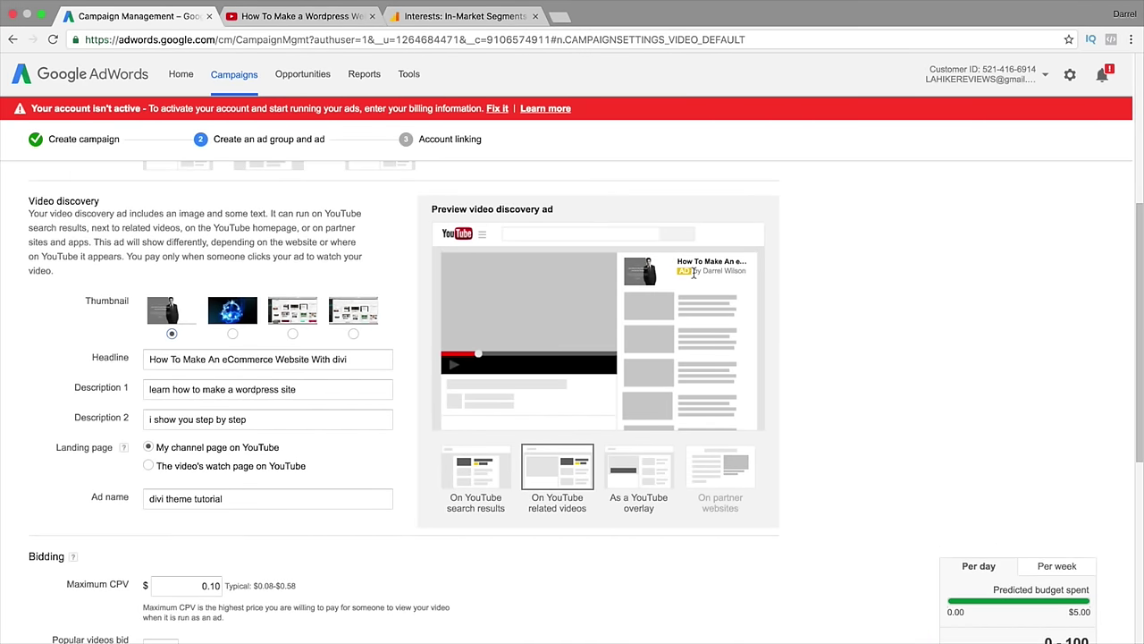
{"action": "scroll", "coordinate": [390, 279], "scroll_direction": "down", "scroll_amount": 9}
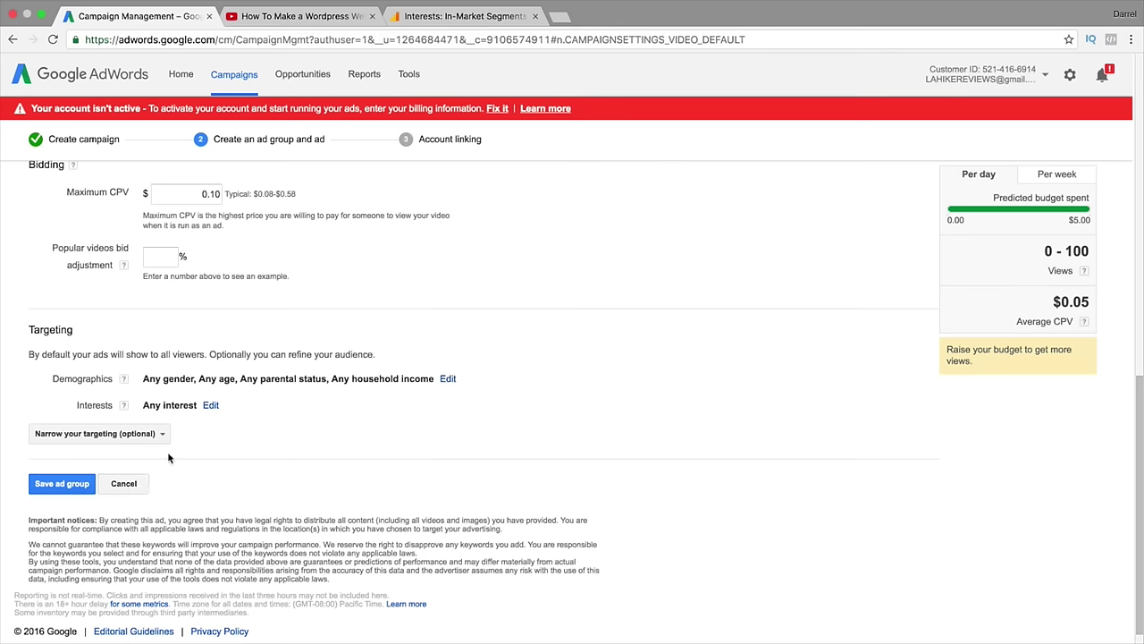
Discard the unsaved ad group and open the shared library's Audiences page
{"action": "left_click", "coordinate": [125, 484]}
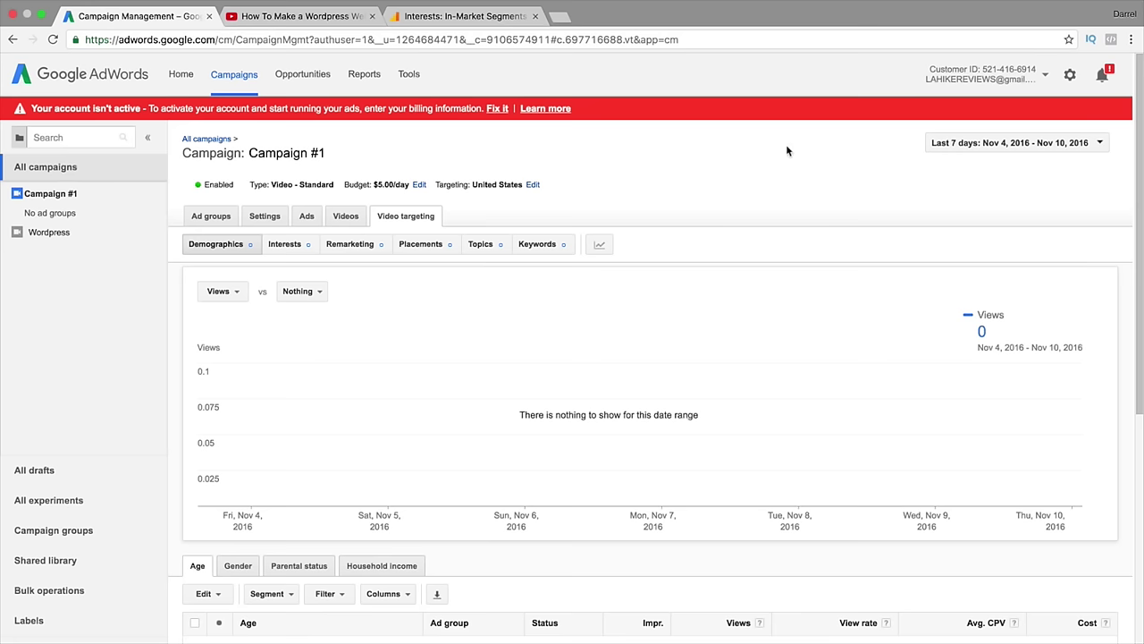
{"action": "left_click", "coordinate": [44, 560]}
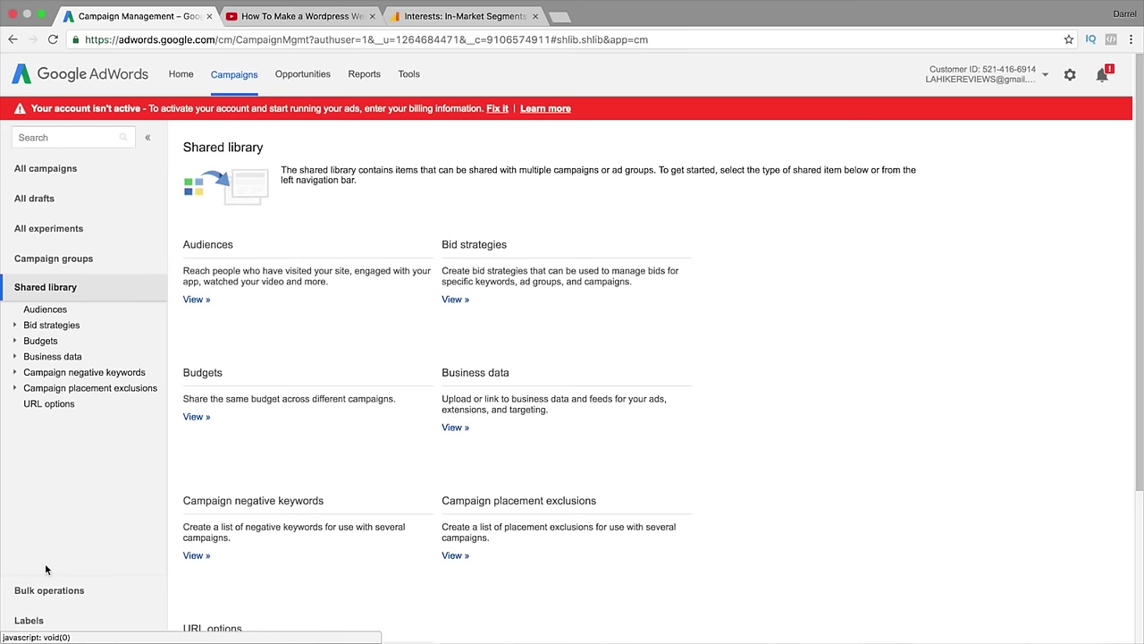
{"action": "left_click", "coordinate": [195, 299]}
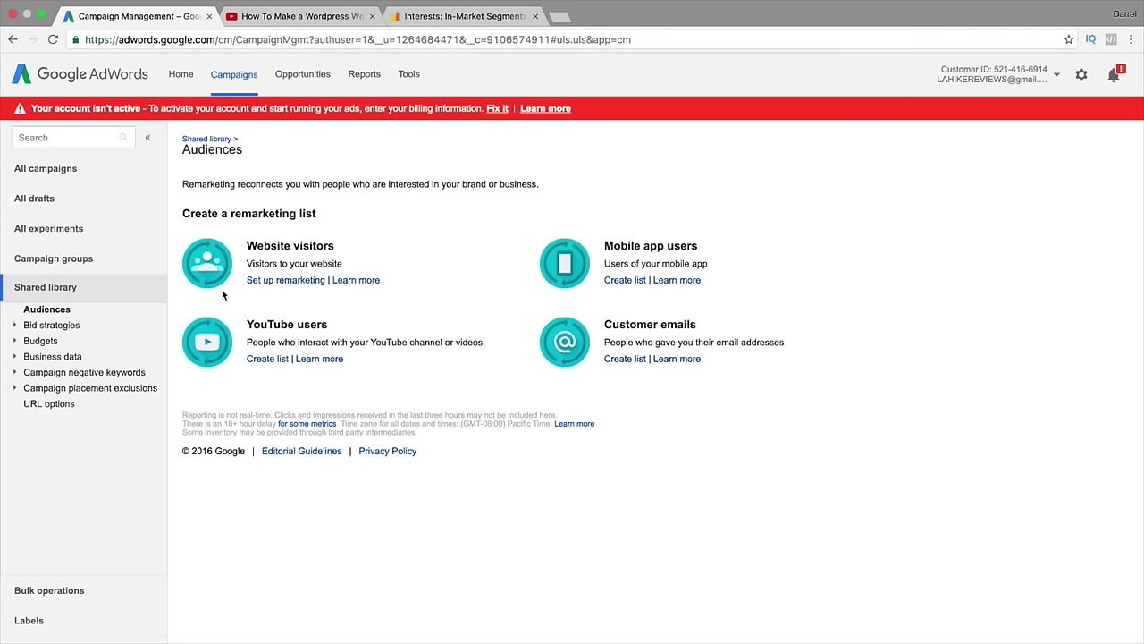
Highlight the Create a remarketing list heading and the website visitors and YouTube users descriptions
{"action": "left_click_drag", "start_coordinate": [313, 214], "coordinate": [174, 214]}
{"action": "left_click_drag", "start_coordinate": [277, 265], "coordinate": [342, 265]}
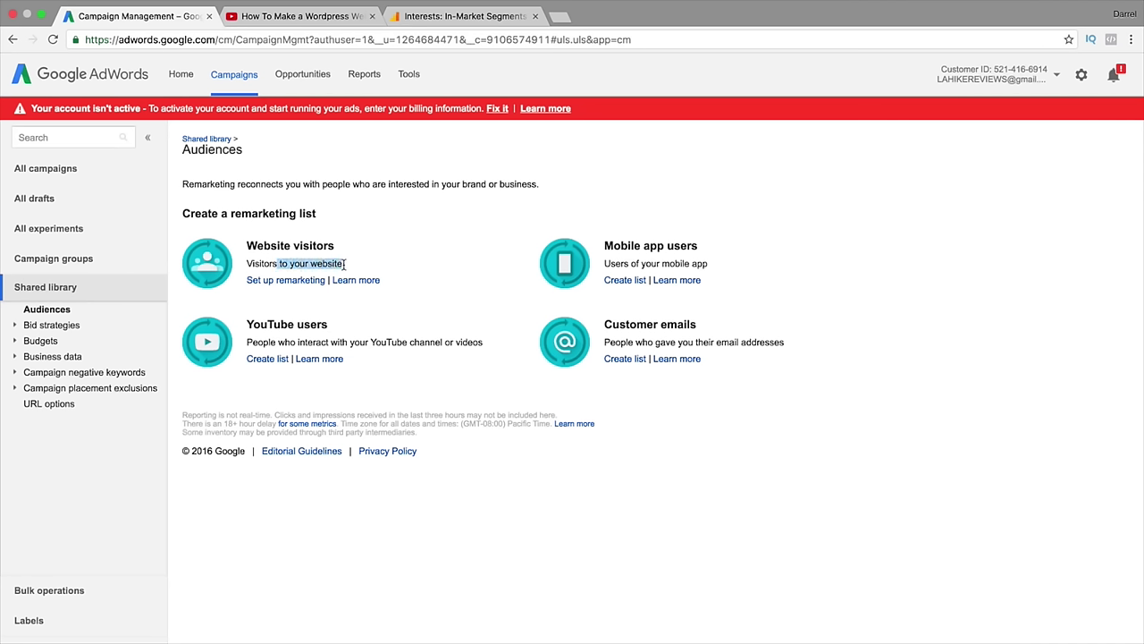
{"action": "left_click_drag", "start_coordinate": [273, 343], "coordinate": [484, 344]}
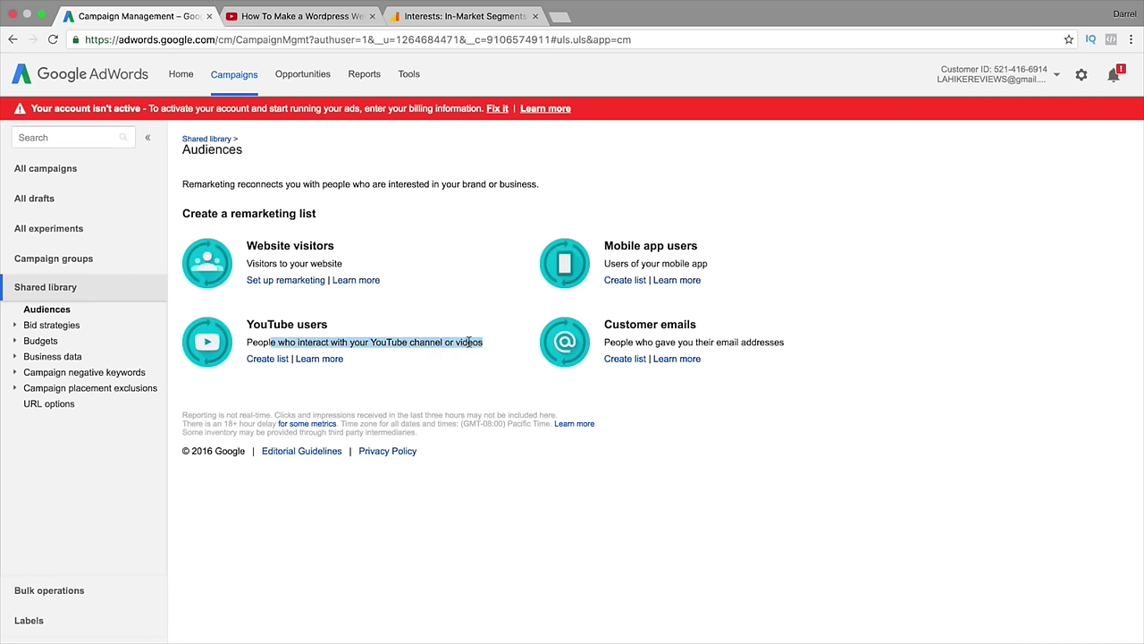
{"action": "left_click", "coordinate": [301, 343]}
{"action": "left_click_drag", "start_coordinate": [248, 343], "coordinate": [467, 342]}
Start a YouTube users list, then open the other signed-in Google account in a new tab
{"action": "left_click", "coordinate": [280, 359]}
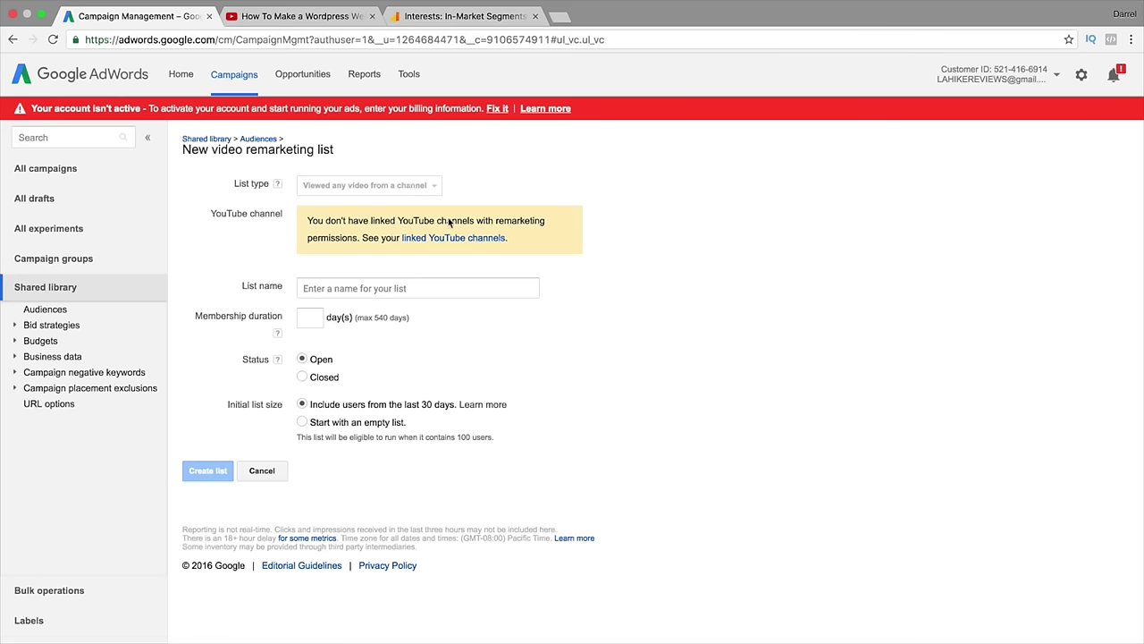
{"action": "left_click", "coordinate": [1056, 76]}
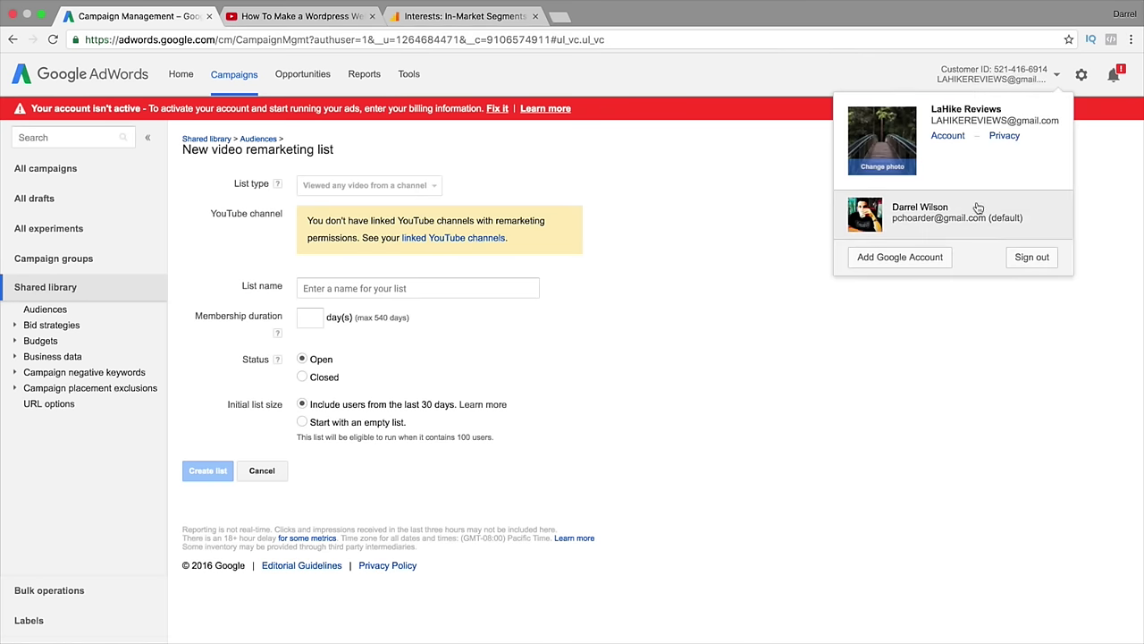
{"action": "left_click", "coordinate": [975, 219]}
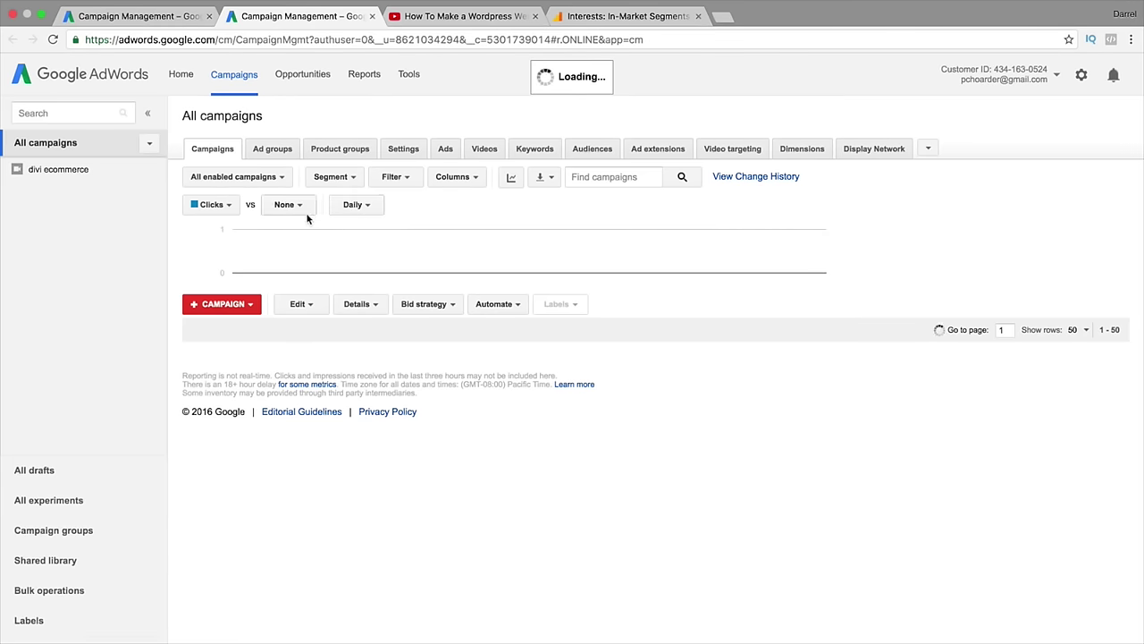
In the second account's shared library Audiences, choose YouTube users from + Remarketing list
{"action": "left_click", "coordinate": [66, 563]}
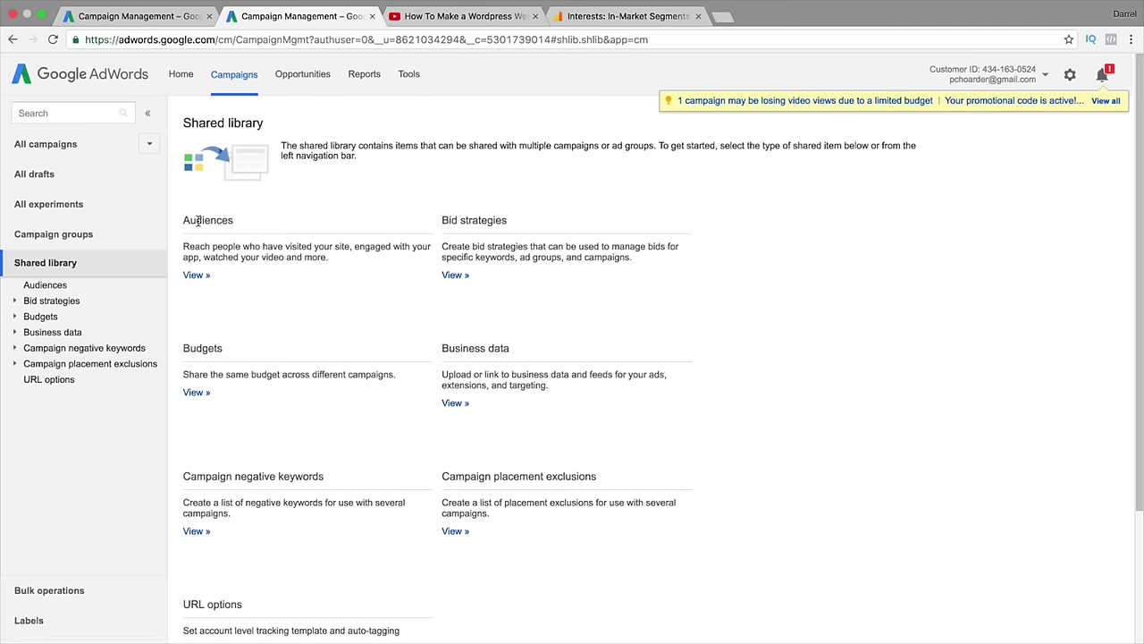
{"action": "left_click", "coordinate": [194, 275]}
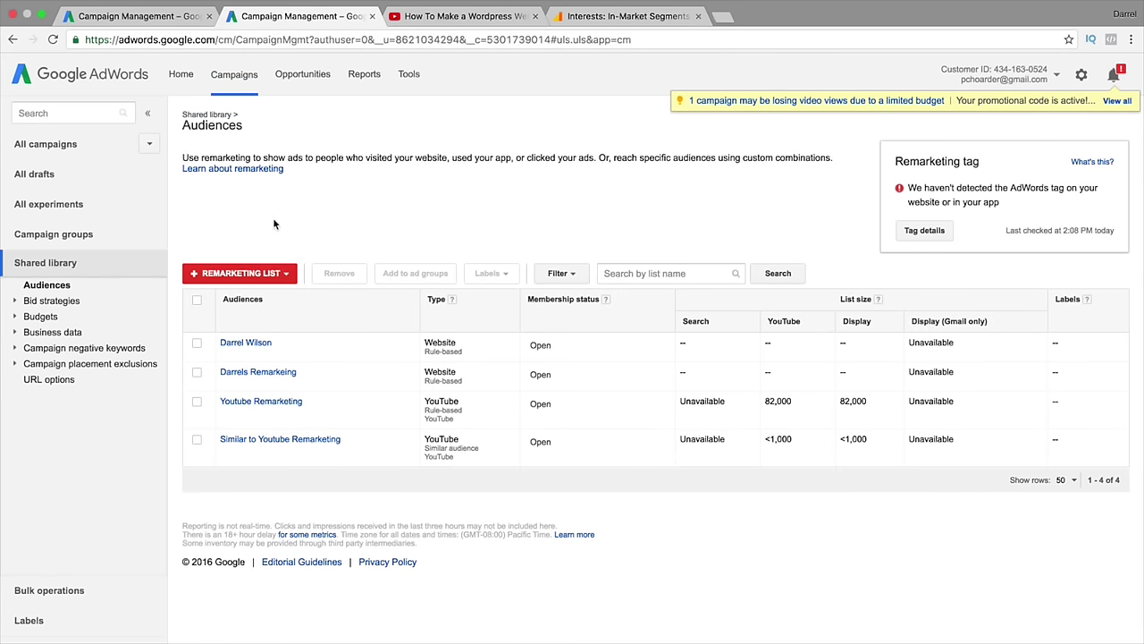
{"action": "left_click", "coordinate": [248, 275]}
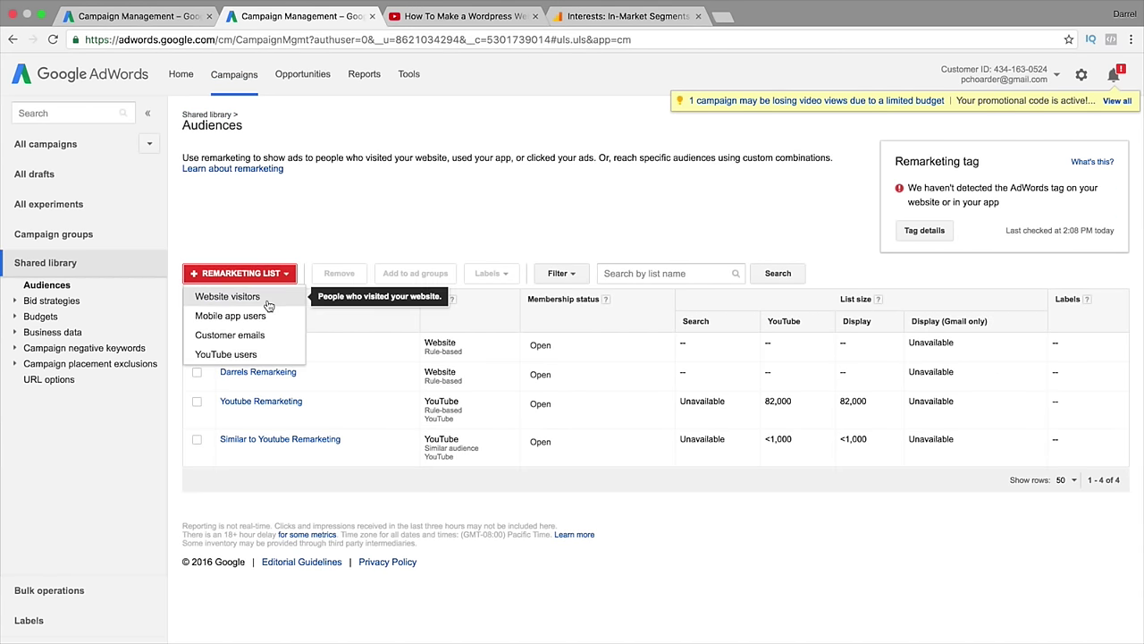
{"action": "left_click", "coordinate": [248, 274]}
{"action": "left_click", "coordinate": [240, 274]}
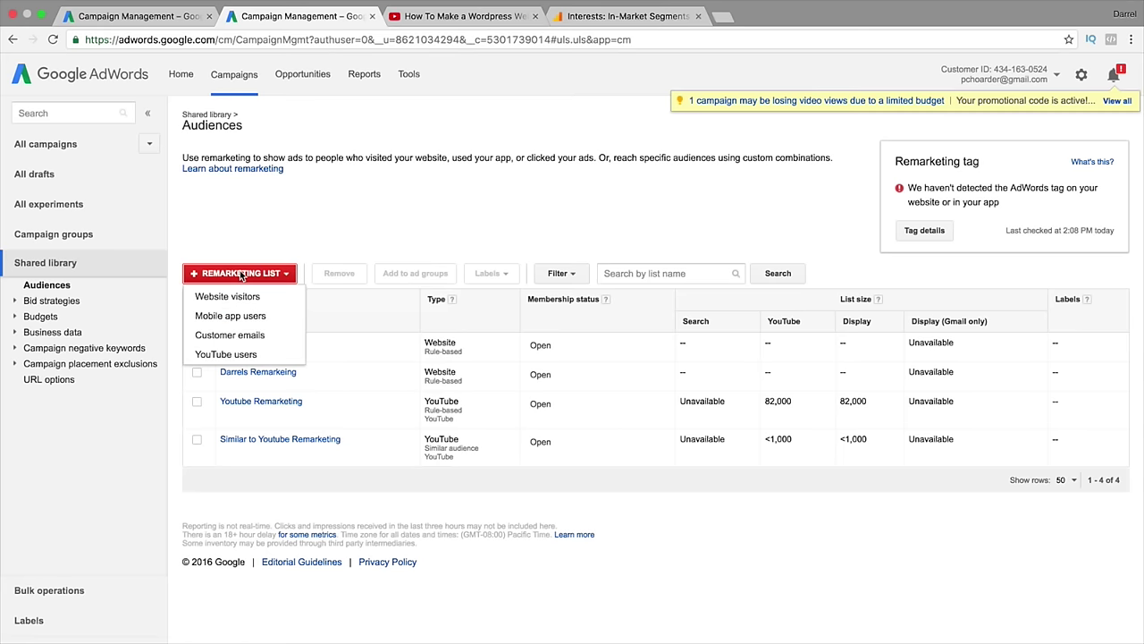
{"action": "left_click", "coordinate": [227, 354]}
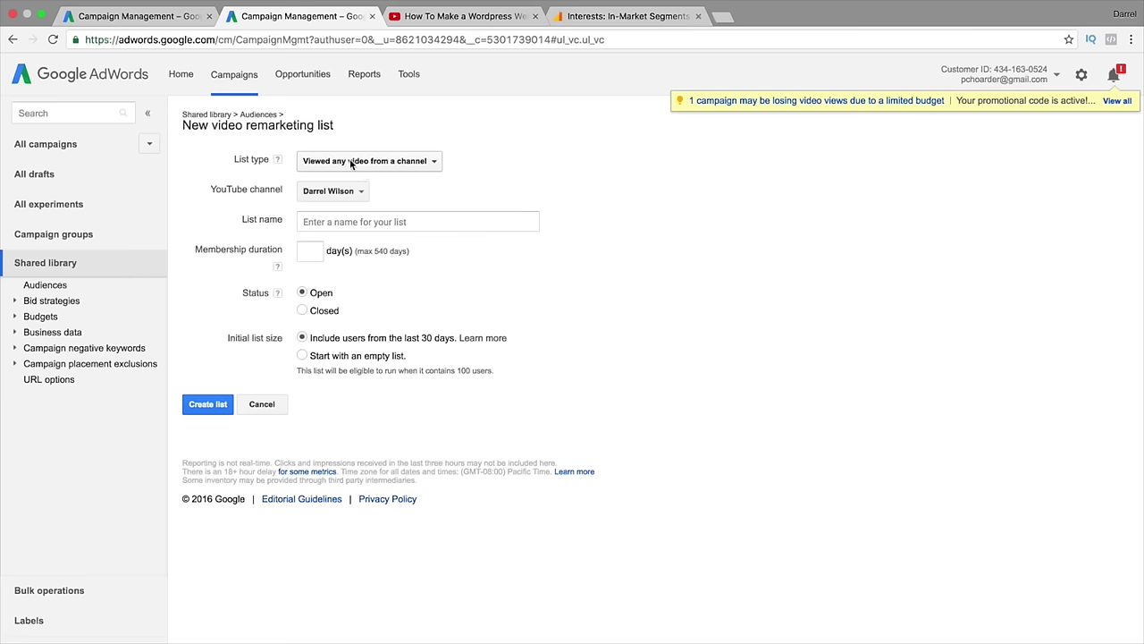
Keep list type 'Viewed any video from a channel' and show the membership duration help
{"action": "left_click", "coordinate": [349, 160]}
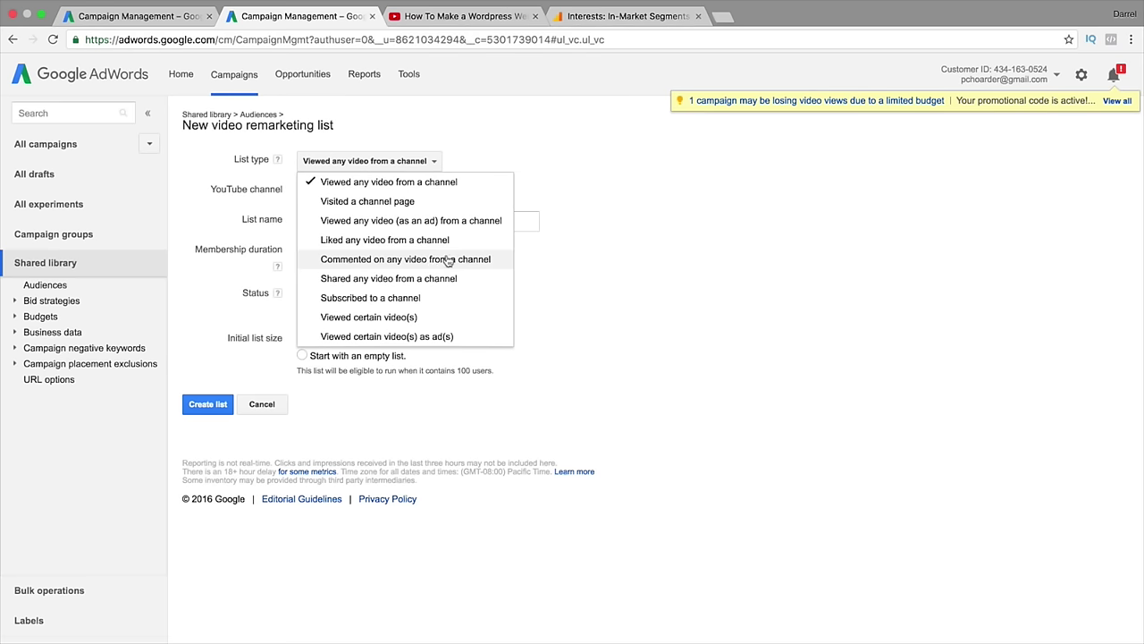
{"action": "left_click", "coordinate": [472, 181]}
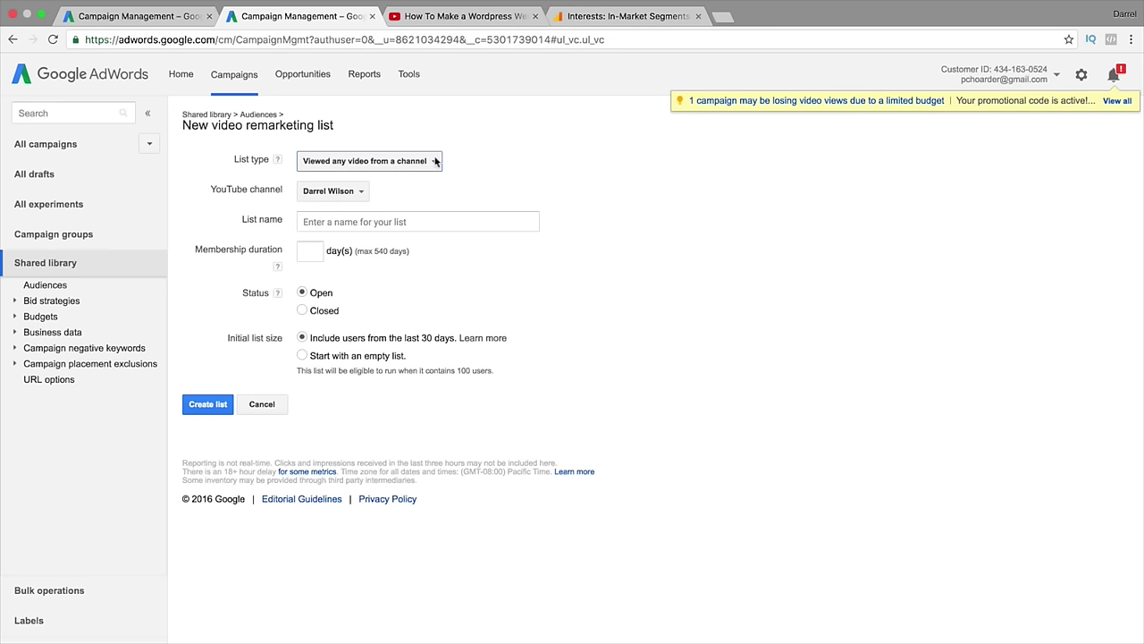
{"action": "left_click", "coordinate": [361, 226]}
{"action": "left_click", "coordinate": [309, 252]}
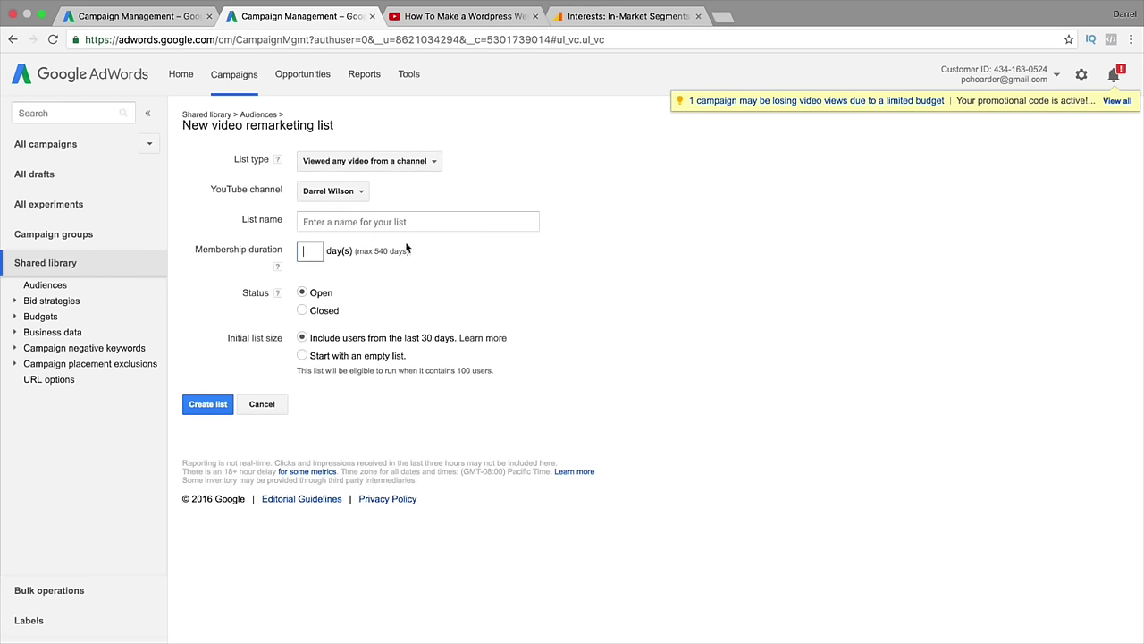
{"action": "left_click", "coordinate": [277, 267]}
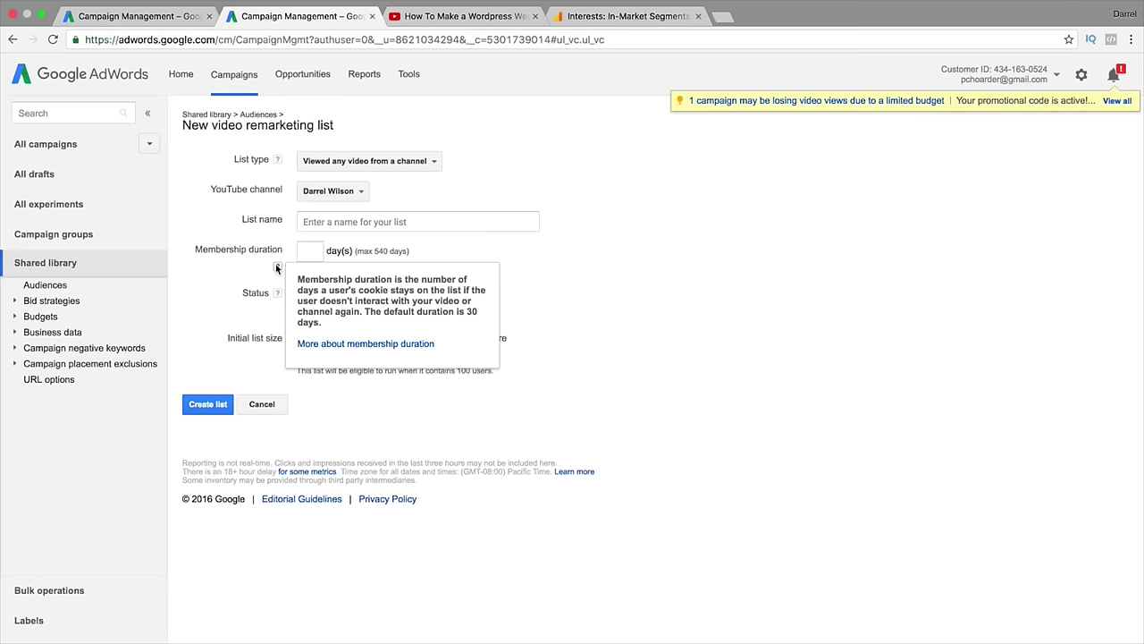
Create the remarketing list 'tass' with 30-day membership, starting as an empty list
{"action": "left_click", "coordinate": [308, 251]}
{"action": "type", "text": "30"}
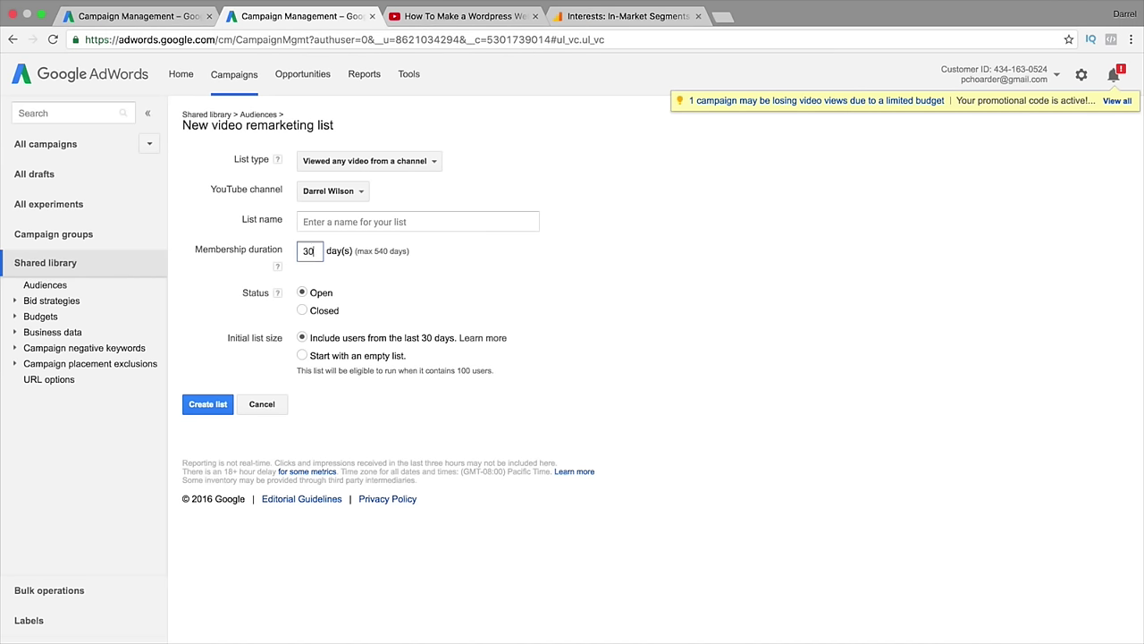
{"action": "mouse_move", "coordinate": [279, 295]}
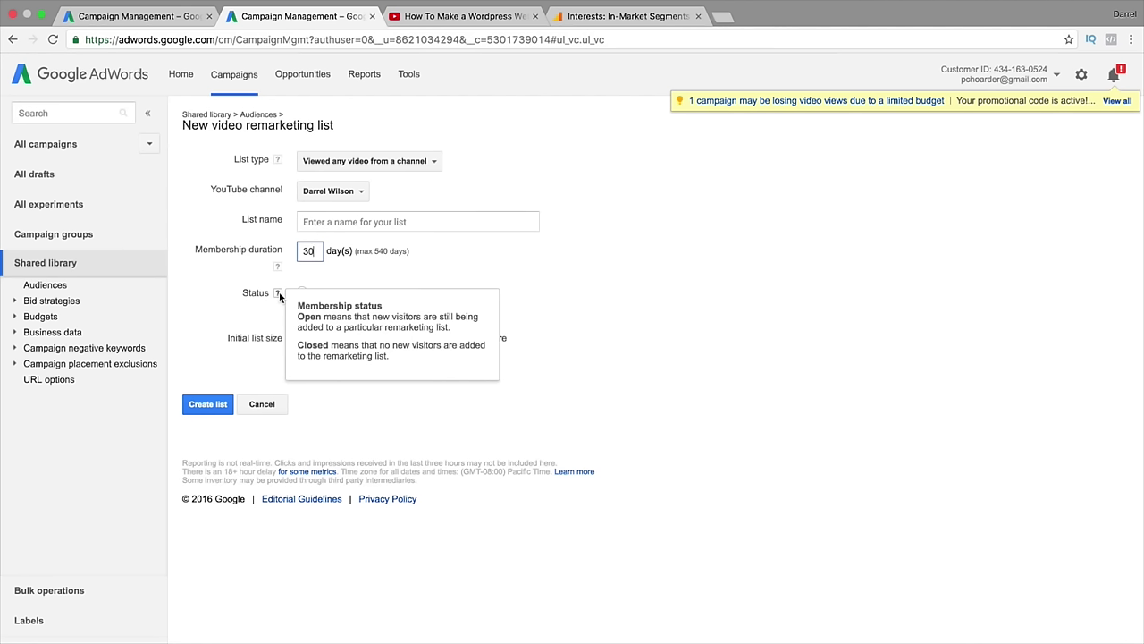
{"action": "left_click", "coordinate": [716, 297]}
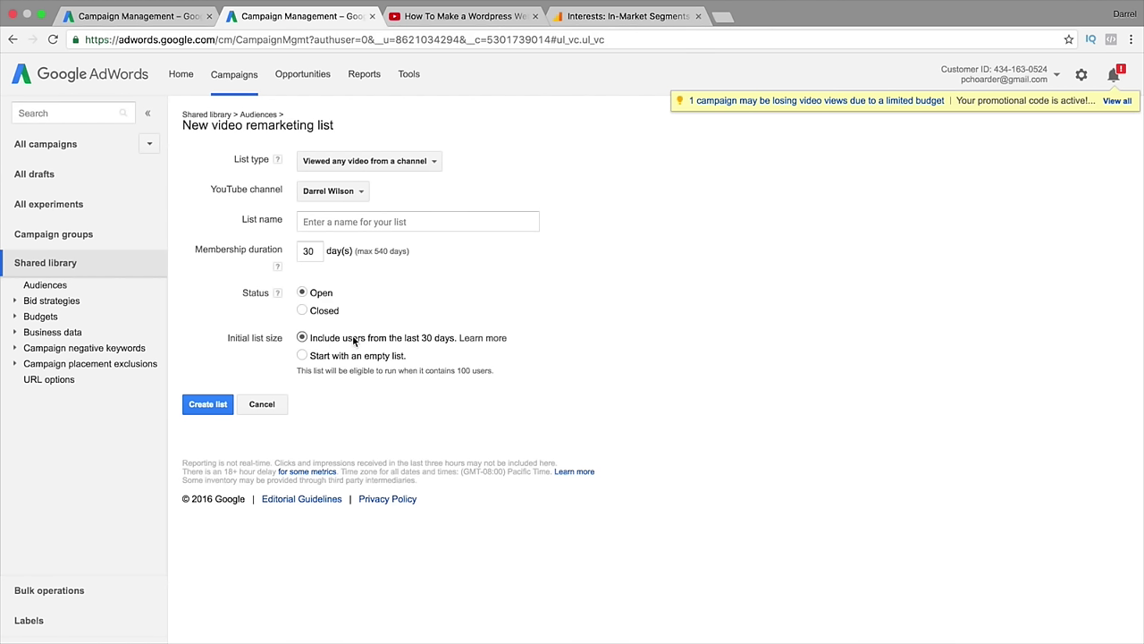
{"action": "left_click", "coordinate": [328, 359]}
{"action": "left_click", "coordinate": [211, 411]}
{"action": "left_click", "coordinate": [327, 221]}
{"action": "type", "text": "tass"}
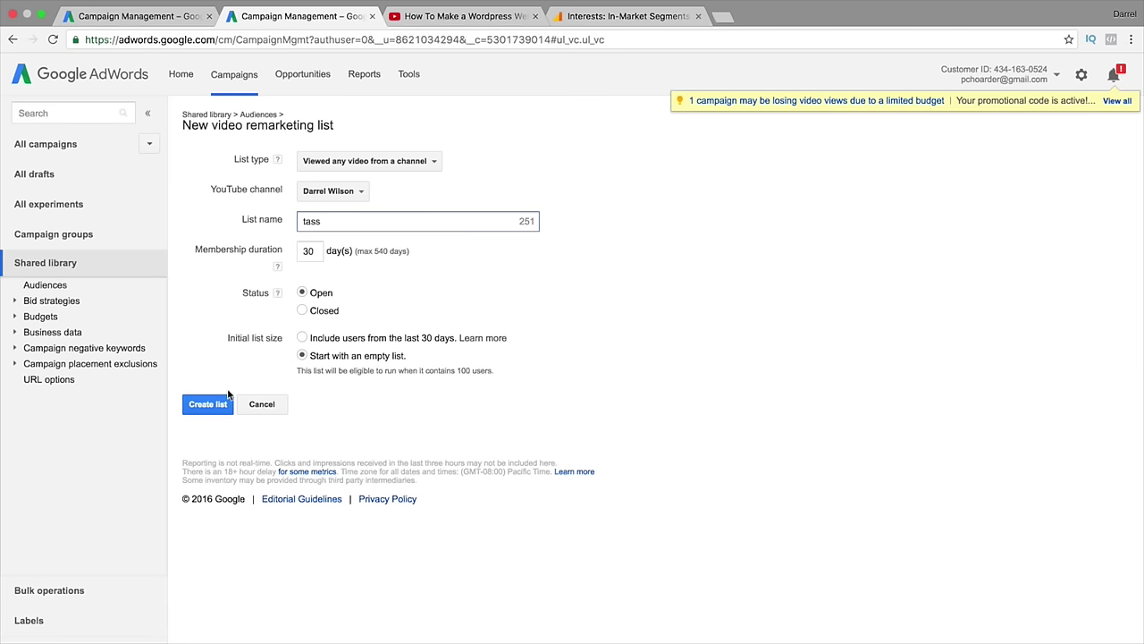
{"action": "left_click", "coordinate": [211, 404]}
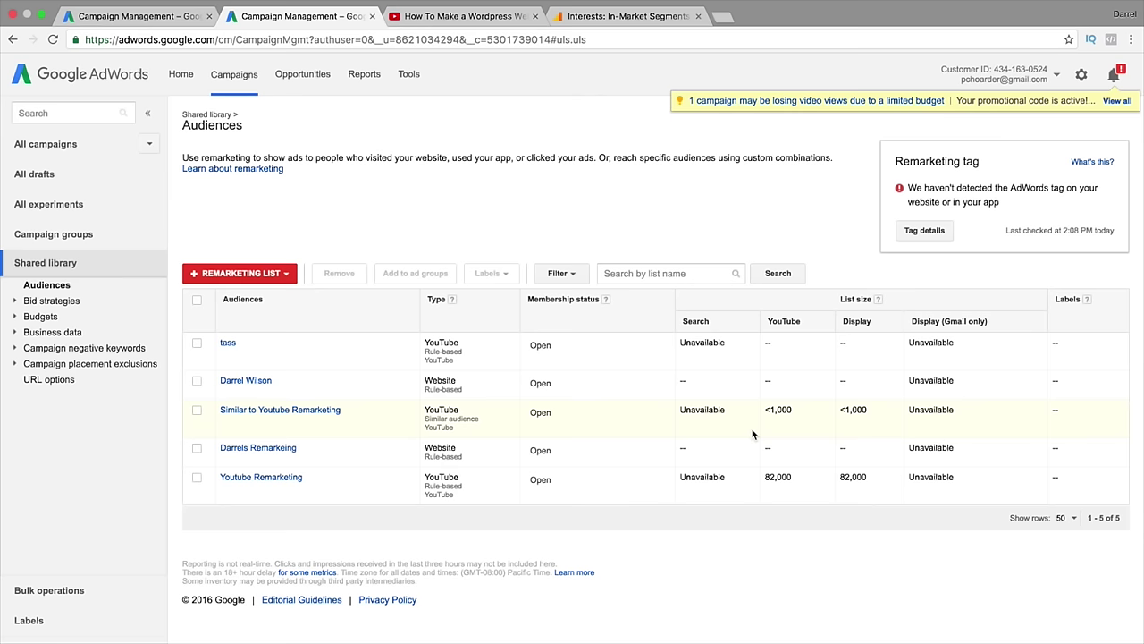
Close the first account's tab and return to the All campaigns overview
{"action": "left_click", "coordinate": [176, 17]}
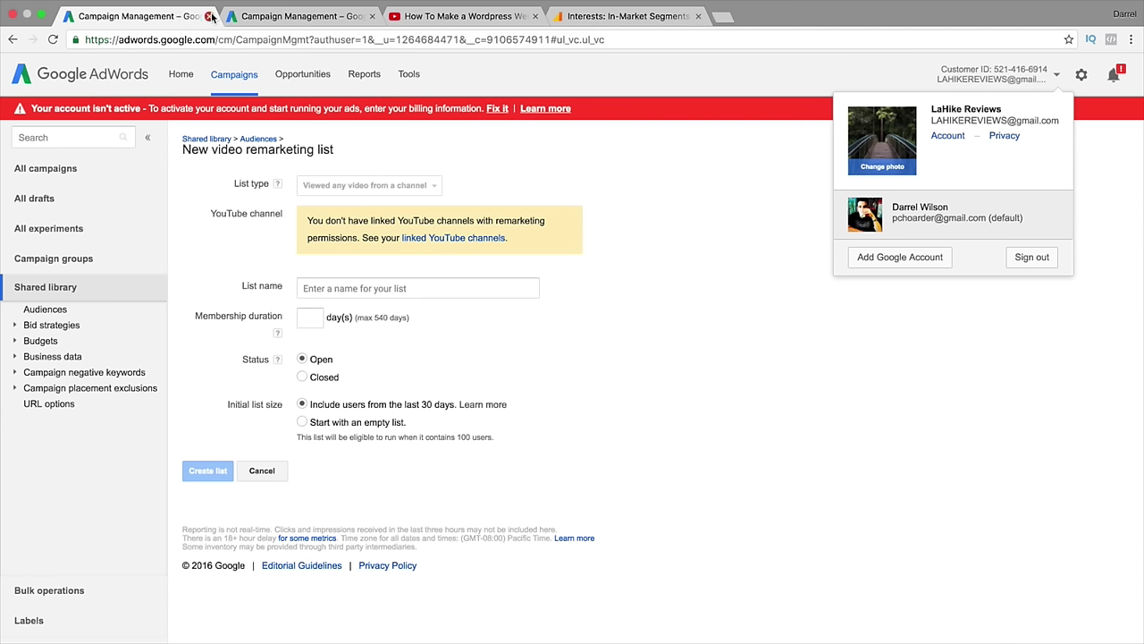
{"action": "left_click", "coordinate": [211, 16]}
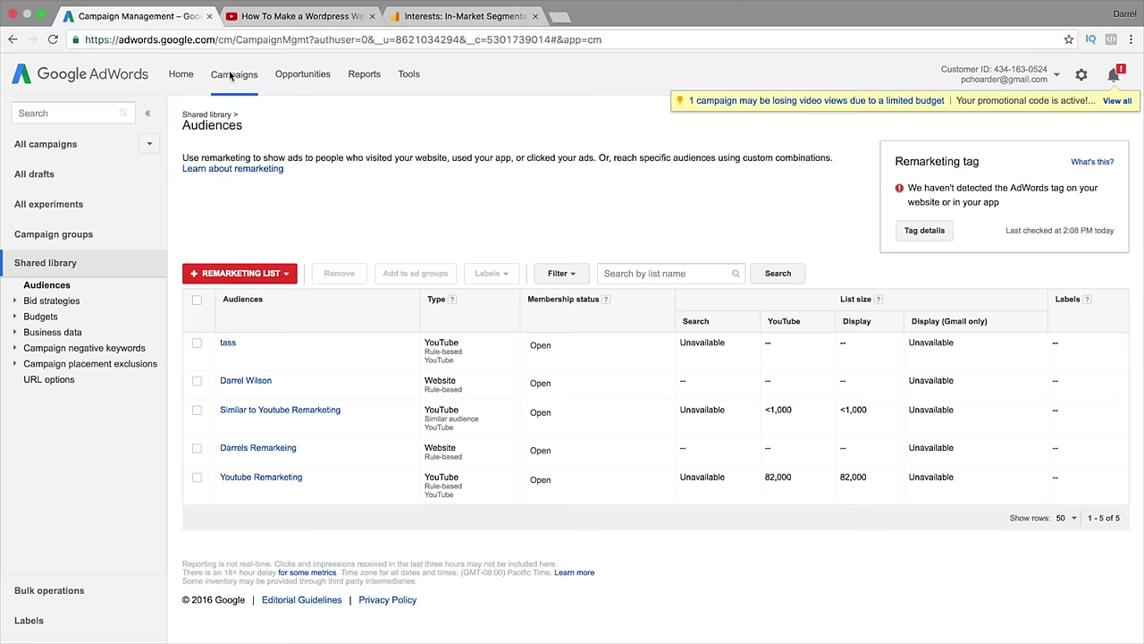
{"action": "left_click", "coordinate": [229, 76]}
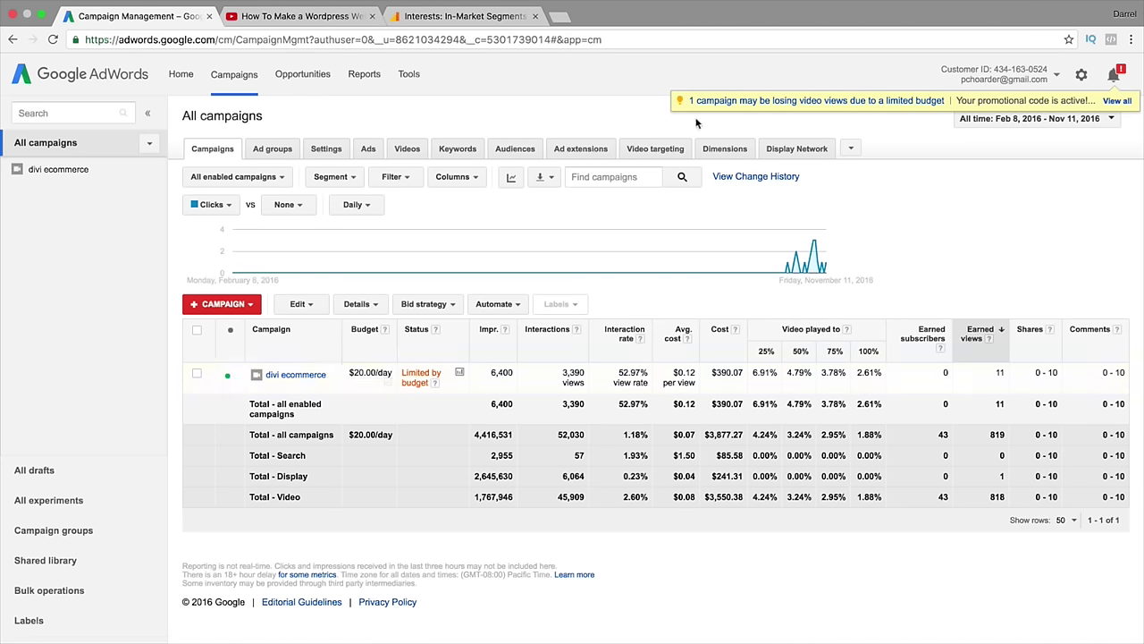
Create a United States-only video campaign with a $5.00 daily budget and no Display partners
{"action": "left_click", "coordinate": [236, 305]}
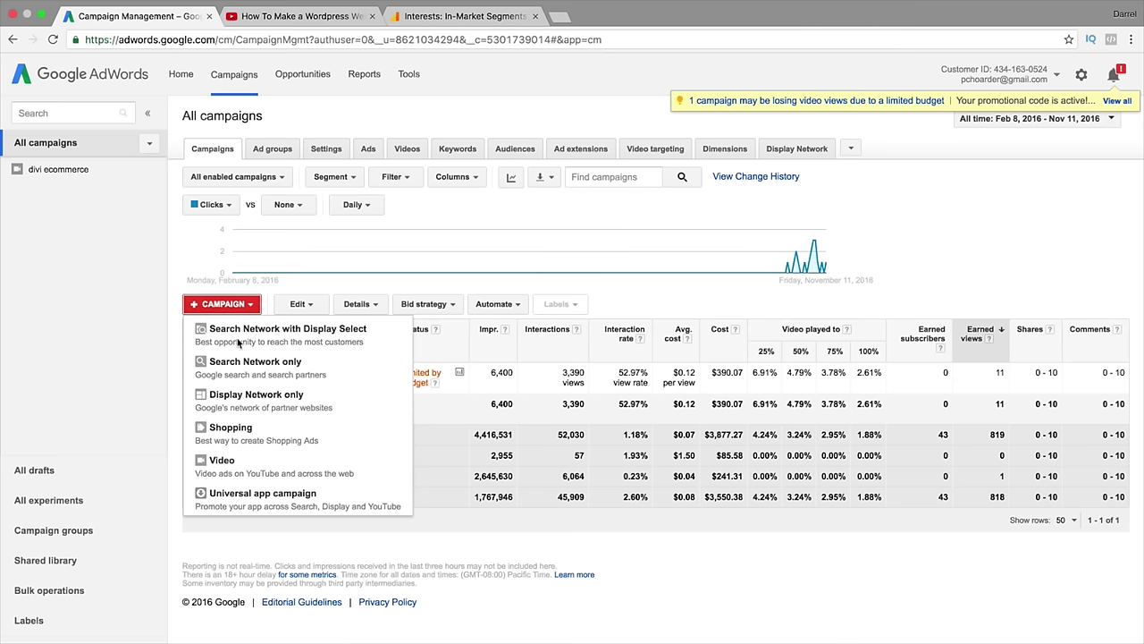
{"action": "left_click", "coordinate": [239, 461]}
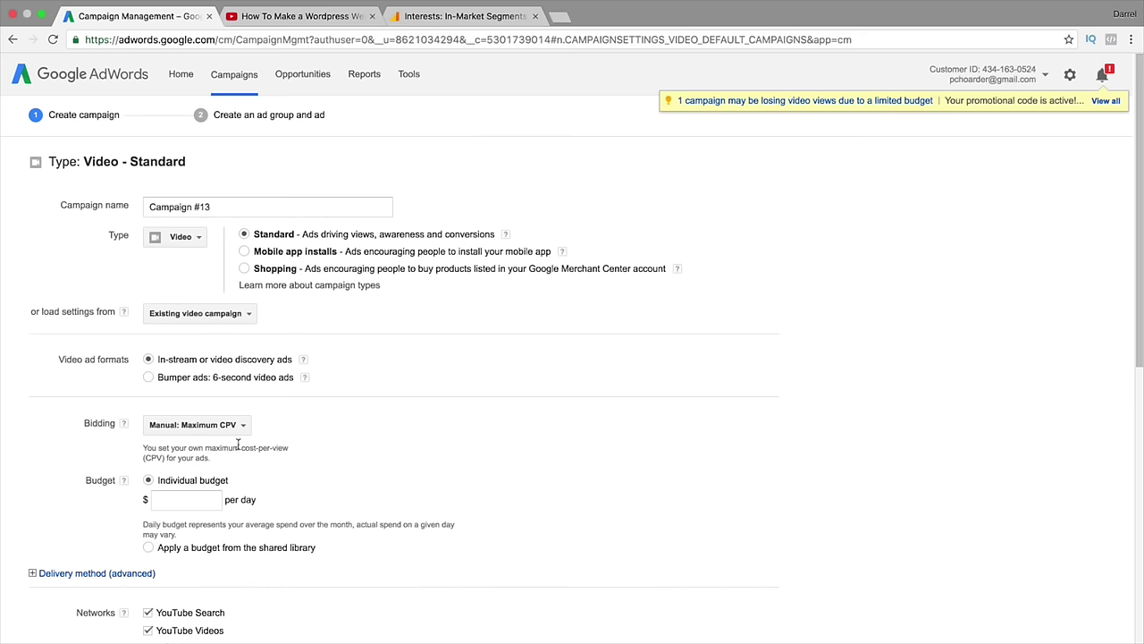
{"action": "scroll", "coordinate": [239, 442], "scroll_direction": "down", "scroll_amount": 3}
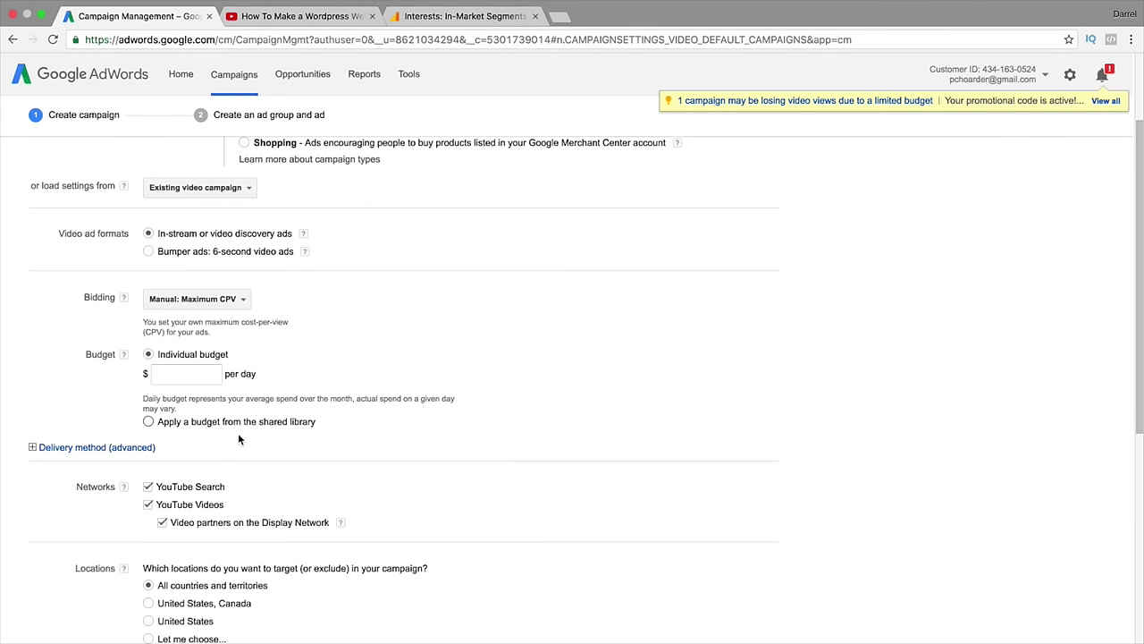
{"action": "scroll", "coordinate": [239, 439], "scroll_direction": "down", "scroll_amount": 3}
{"action": "left_click", "coordinate": [148, 469]}
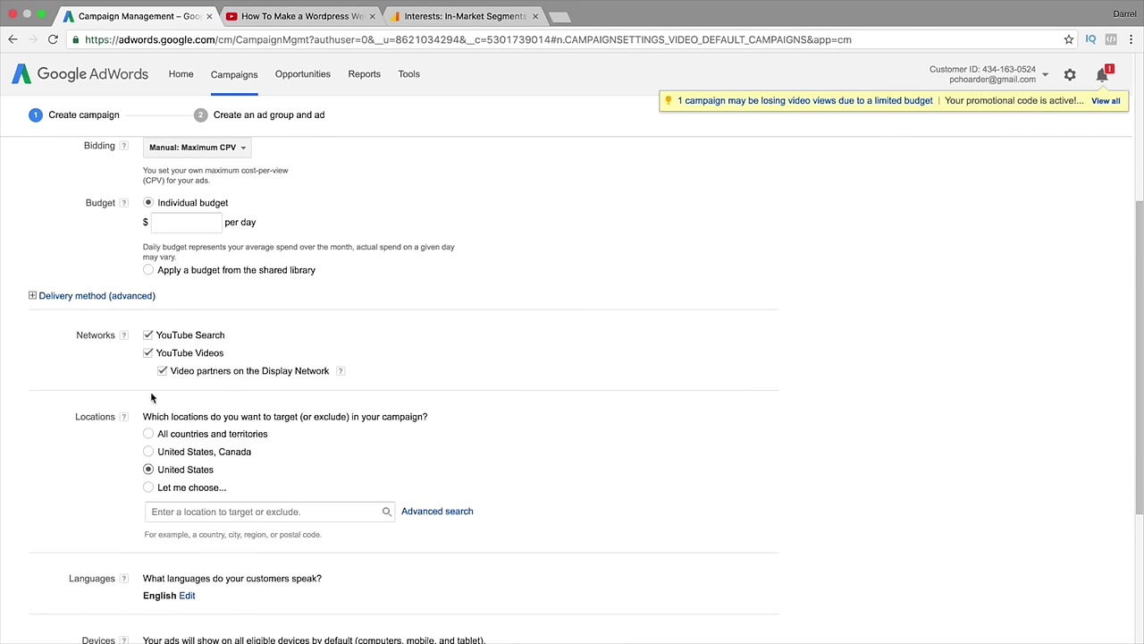
{"action": "left_click", "coordinate": [162, 371]}
{"action": "scroll", "coordinate": [166, 365], "scroll_direction": "down", "scroll_amount": 5}
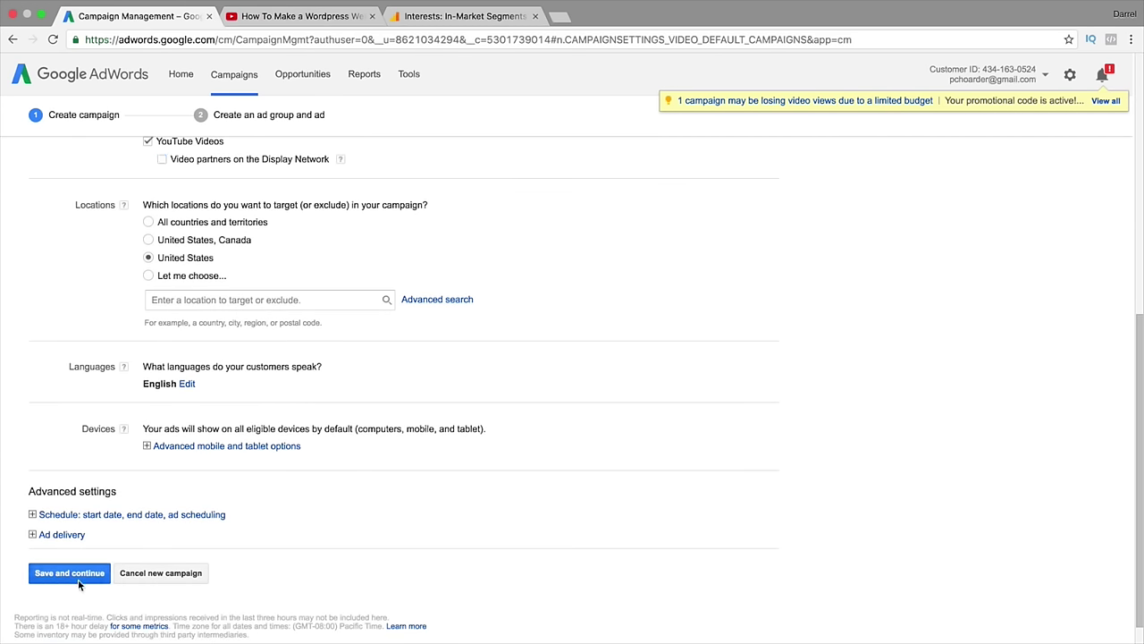
{"action": "left_click", "coordinate": [69, 572]}
{"action": "left_click", "coordinate": [189, 524]}
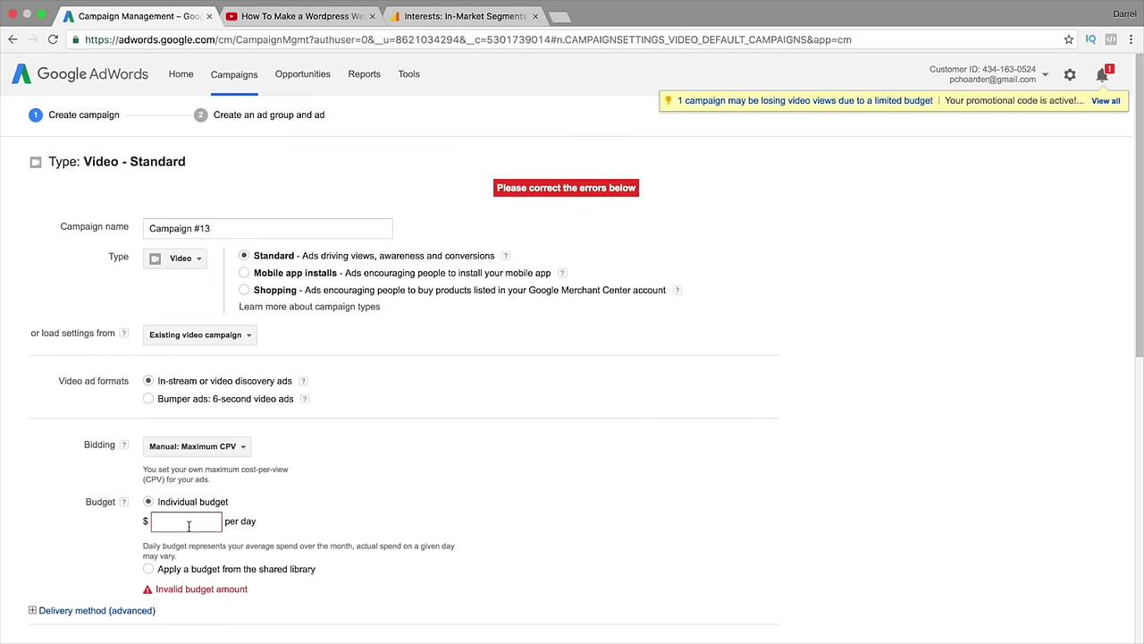
{"action": "type", "text": "5.00"}
{"action": "scroll", "coordinate": [412, 420], "scroll_direction": "down", "scroll_amount": 12}
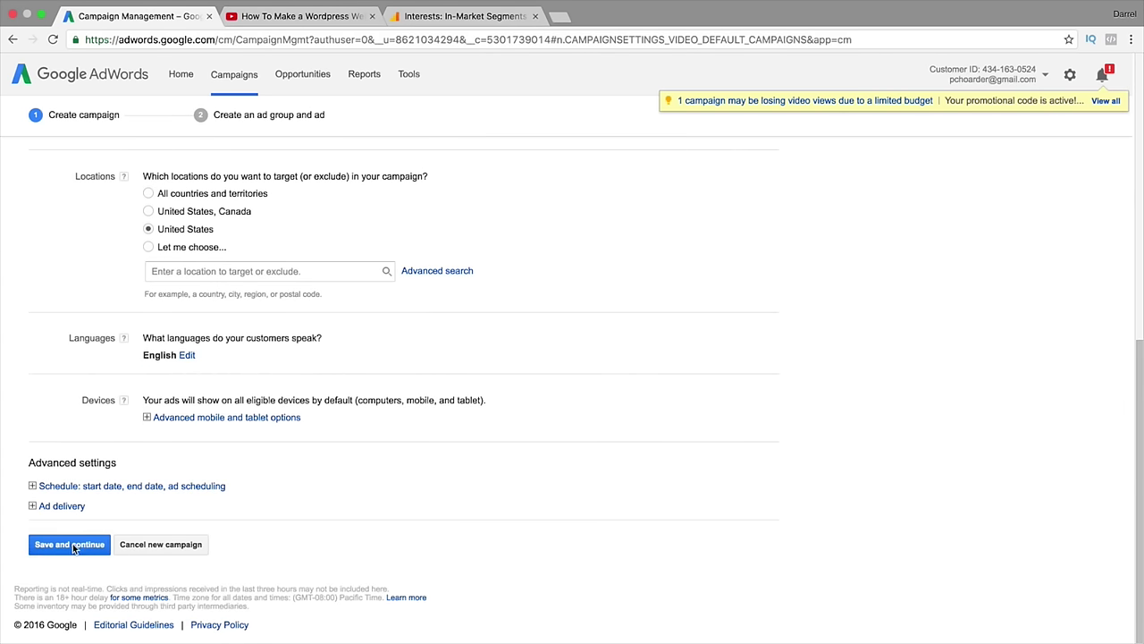
{"action": "left_click", "coordinate": [70, 544]}
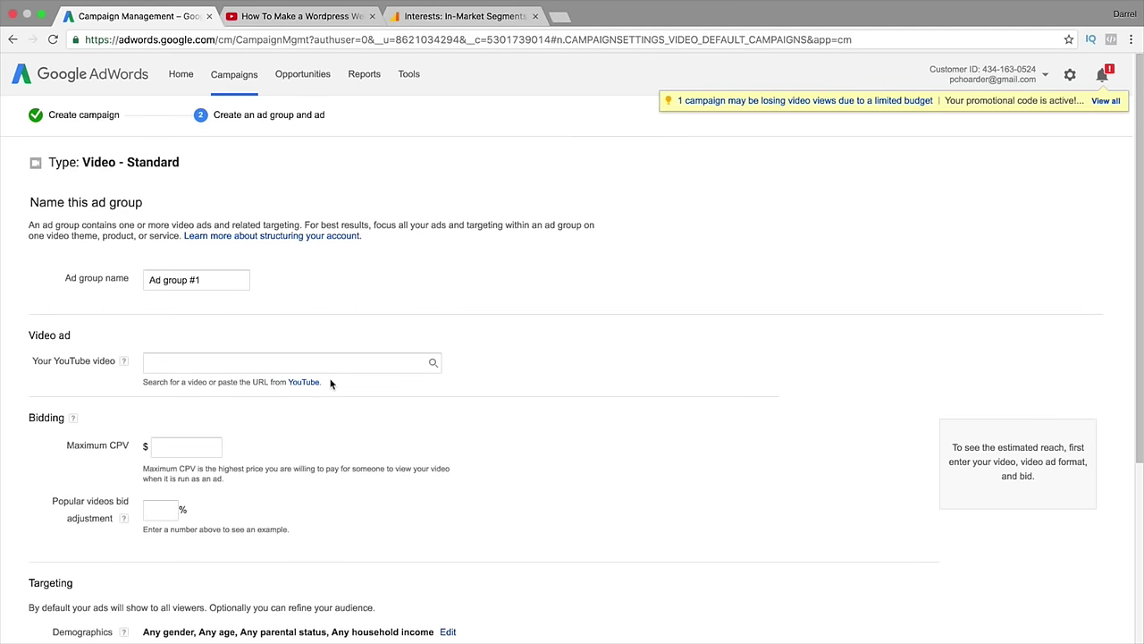
Paste the WordPress tutorial video's YouTube link and make it an in-stream ad
{"action": "left_click", "coordinate": [314, 364]}
{"action": "right_click", "coordinate": [271, 361]}
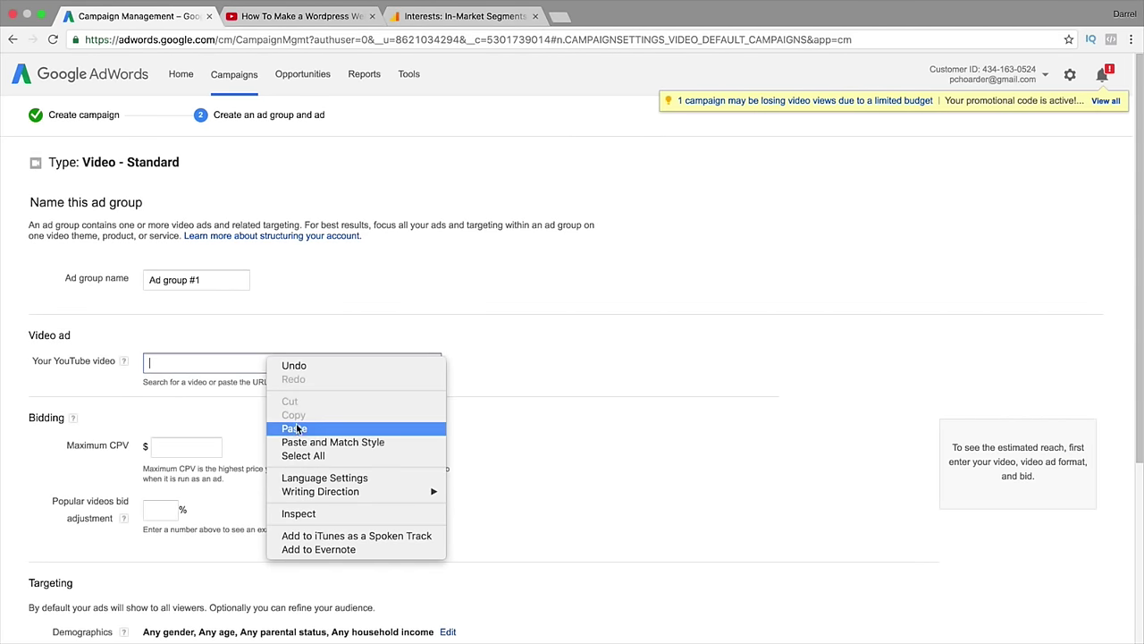
{"action": "left_click", "coordinate": [288, 427]}
{"action": "scroll", "coordinate": [208, 421], "scroll_direction": "down", "scroll_amount": 2}
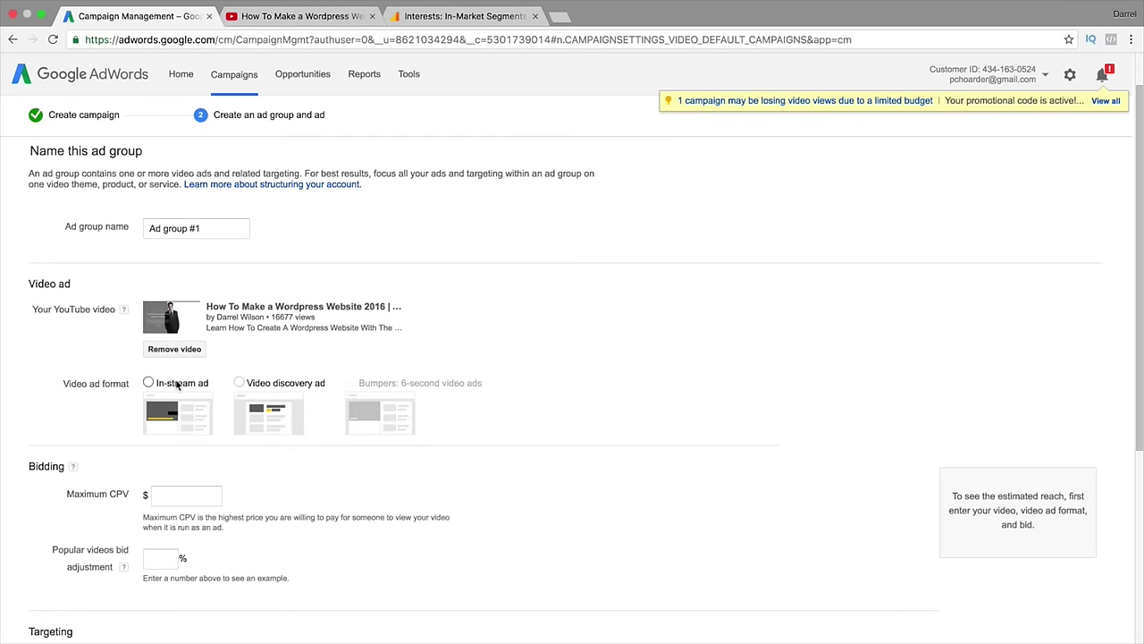
{"action": "left_click", "coordinate": [170, 383]}
{"action": "scroll", "coordinate": [157, 411], "scroll_direction": "down", "scroll_amount": 3}
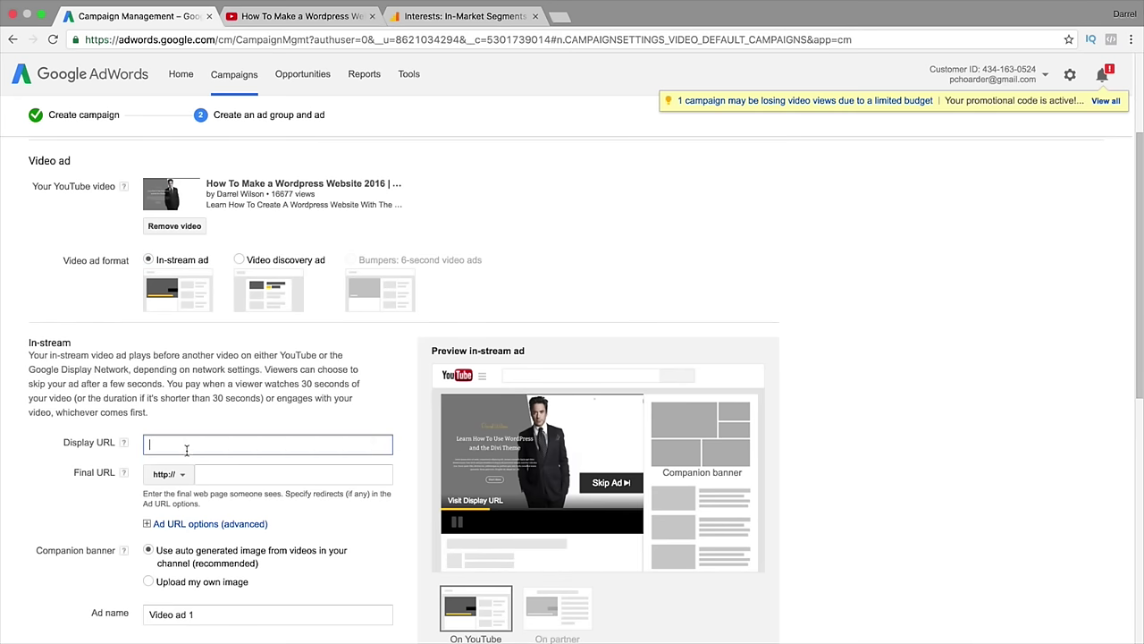
Use the YouTube watch link as display URL and expand Narrow your targeting options
{"action": "right_click", "coordinate": [188, 440]}
{"action": "left_click", "coordinate": [214, 508]}
{"action": "right_click", "coordinate": [267, 475]}
{"action": "left_click", "coordinate": [53, 502]}
{"action": "scroll", "coordinate": [71, 501], "scroll_direction": "down", "scroll_amount": 10}
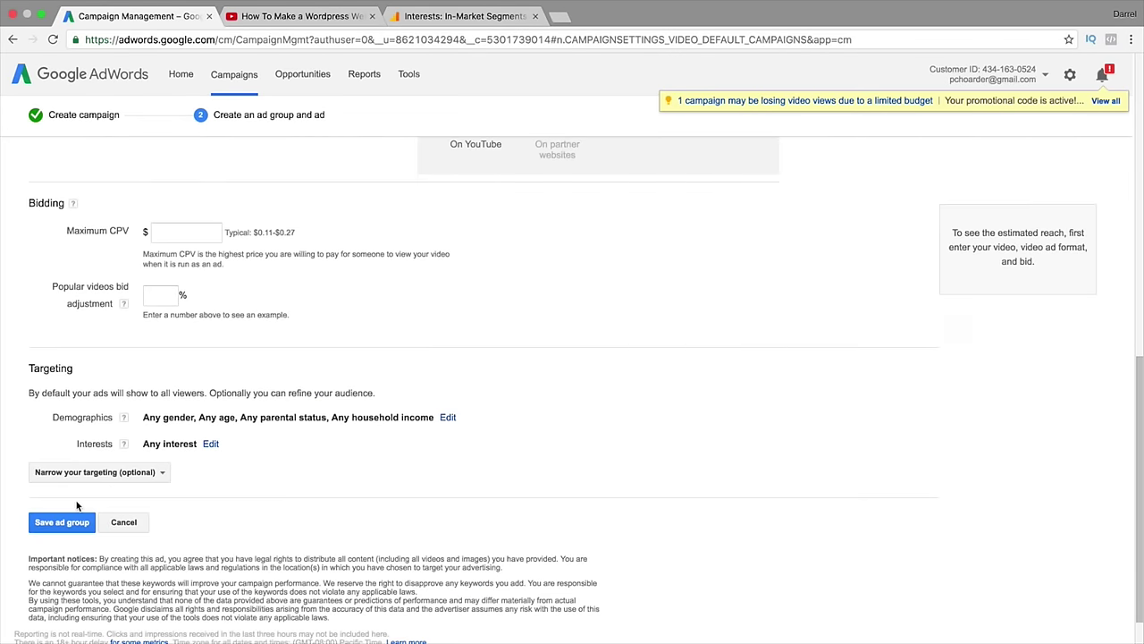
{"action": "left_click", "coordinate": [134, 475]}
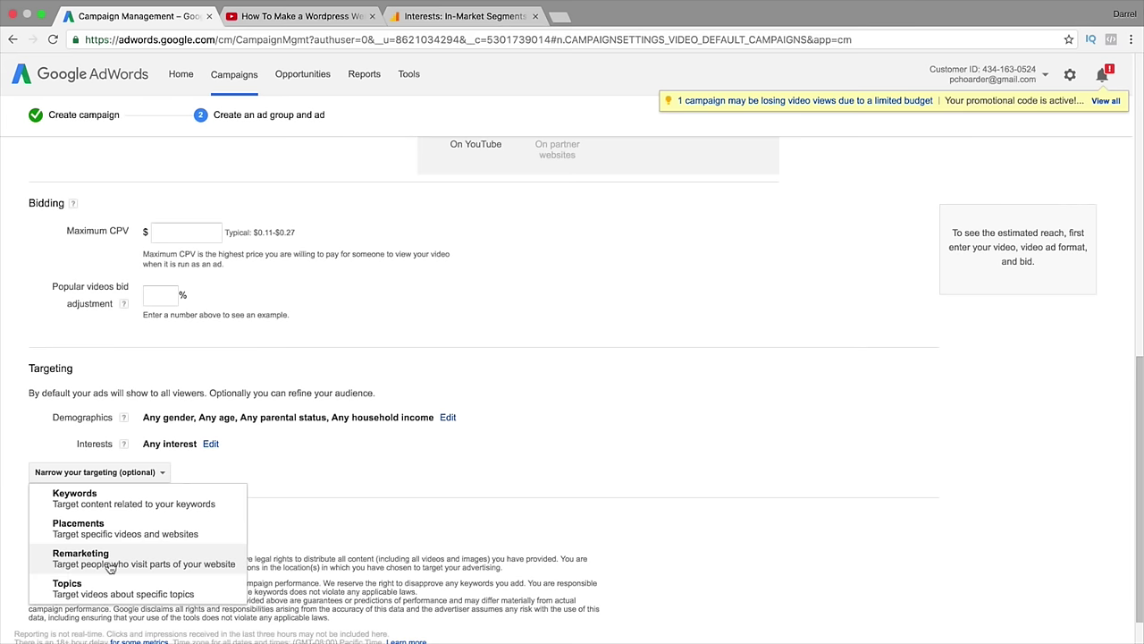
Target the Youtube Remarketing list, then head to the Campaigns tab without saving
{"action": "left_click", "coordinate": [155, 560]}
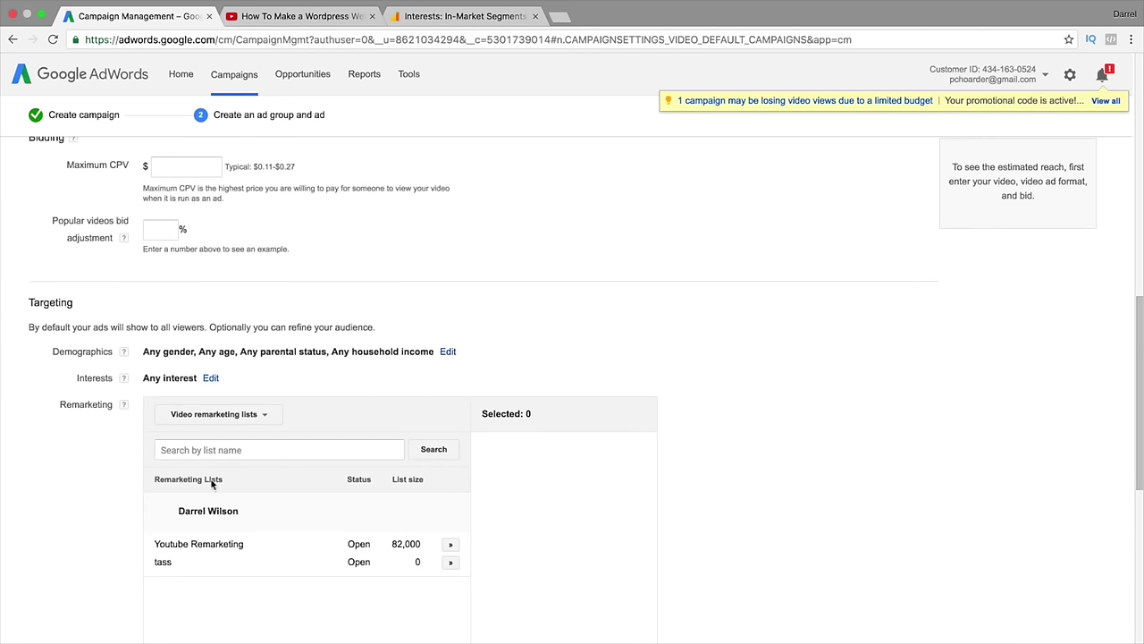
{"action": "scroll", "coordinate": [283, 541], "scroll_direction": "down", "scroll_amount": 2}
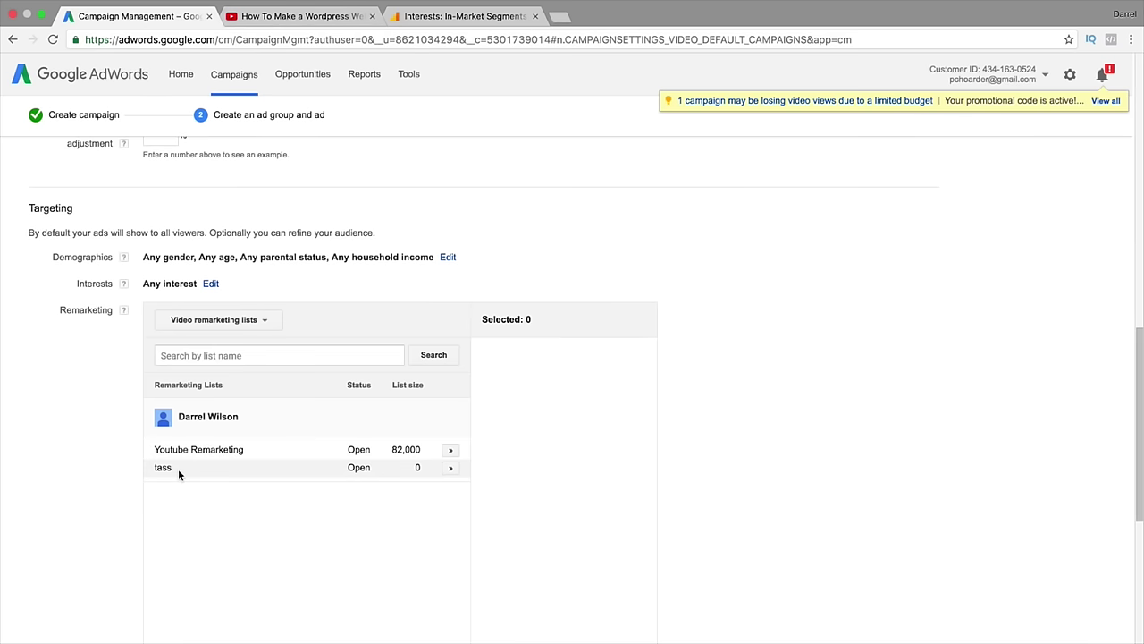
{"action": "left_click", "coordinate": [450, 449]}
{"action": "scroll", "coordinate": [477, 434], "scroll_direction": "down", "scroll_amount": 5}
{"action": "left_click", "coordinate": [180, 383]}
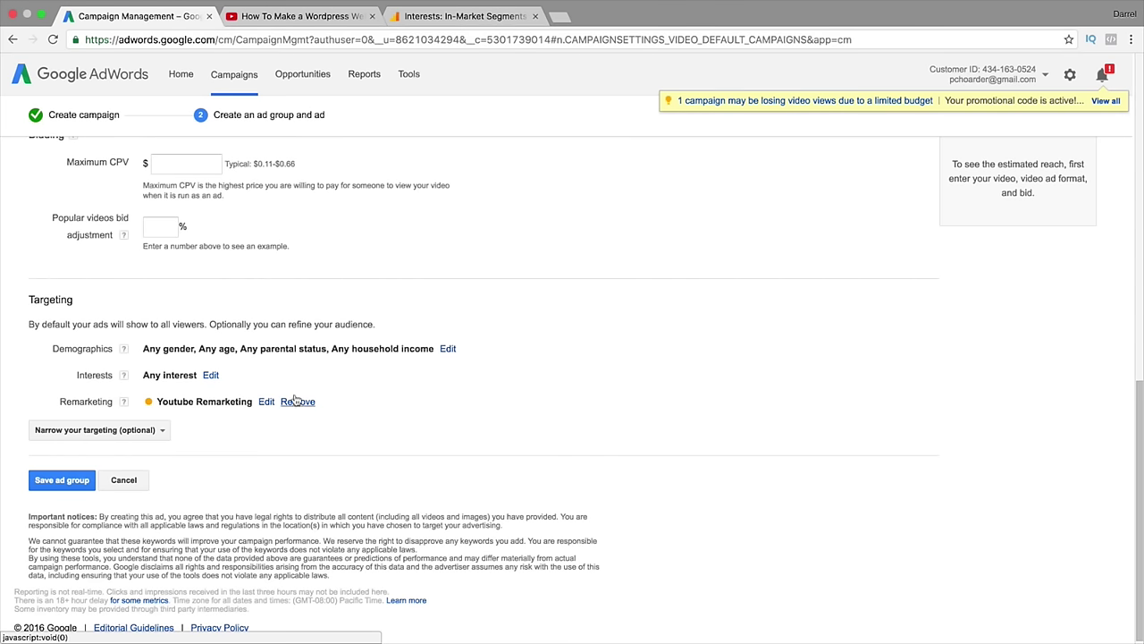
{"action": "scroll", "coordinate": [298, 402], "scroll_direction": "up", "scroll_amount": 10}
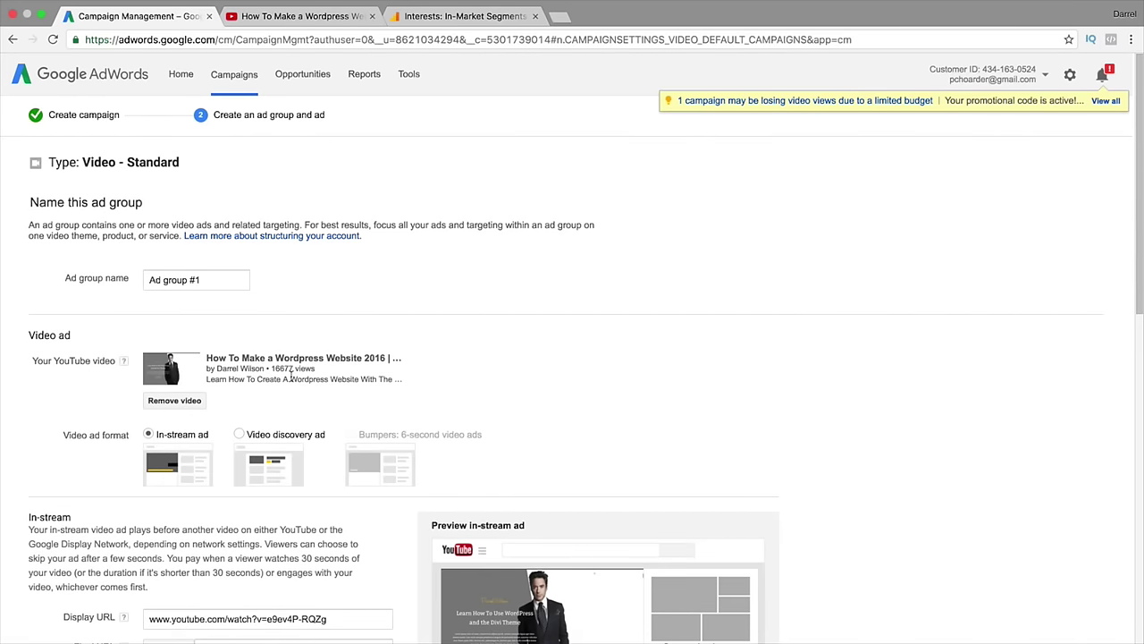
{"action": "left_click", "coordinate": [249, 73]}
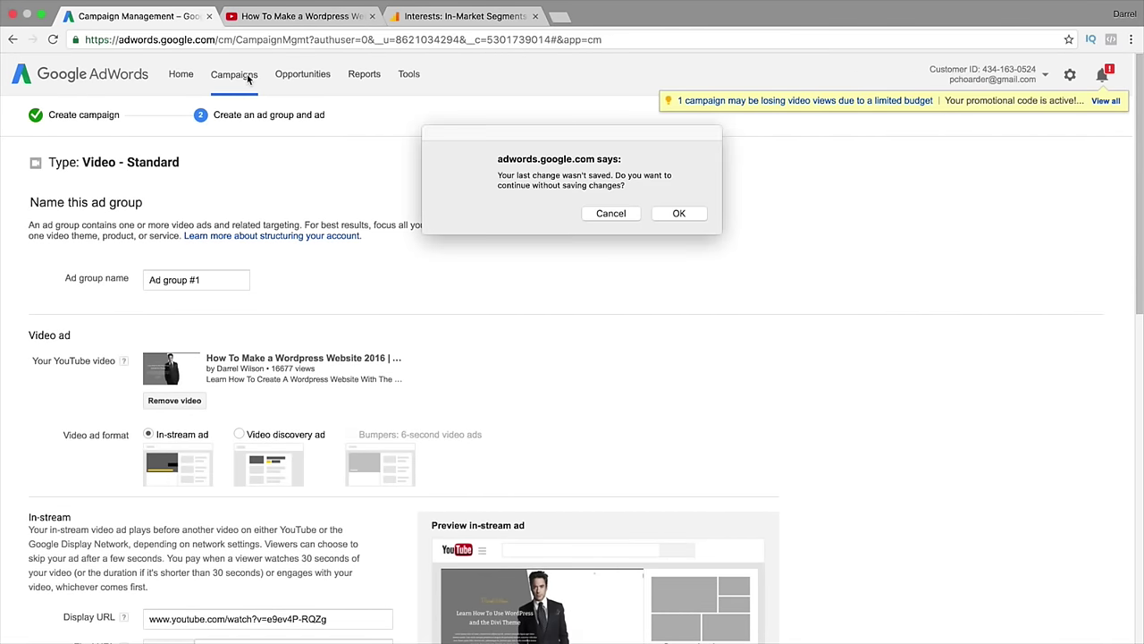
Leave the ad group without saving and read the Interactions and Interaction rate column explanations
{"action": "left_click", "coordinate": [675, 215]}
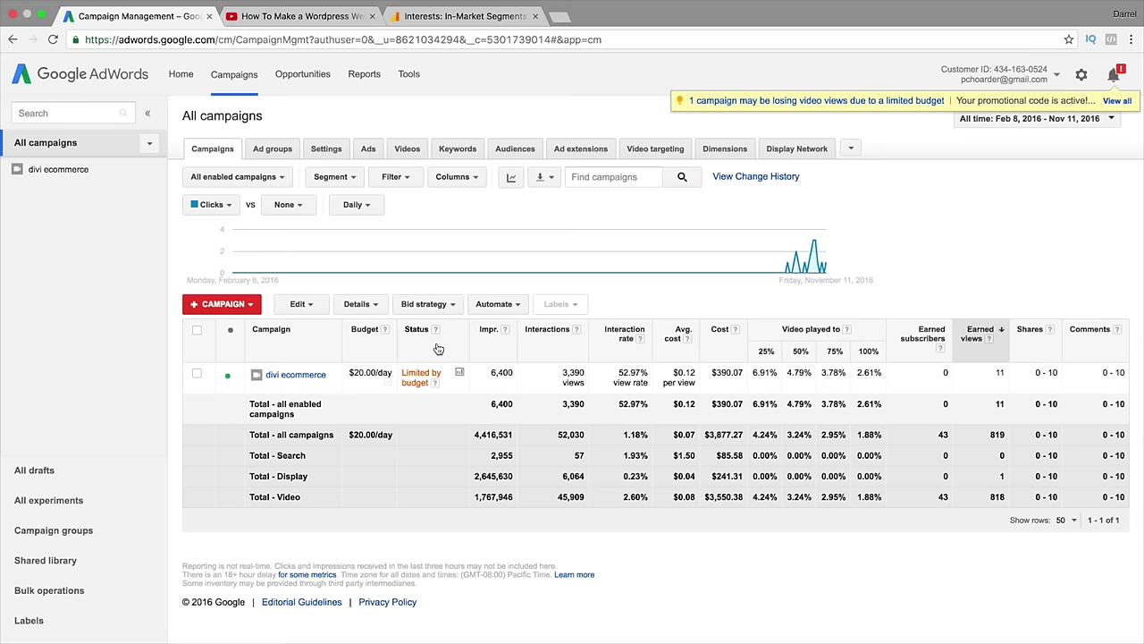
{"action": "mouse_move", "coordinate": [504, 331]}
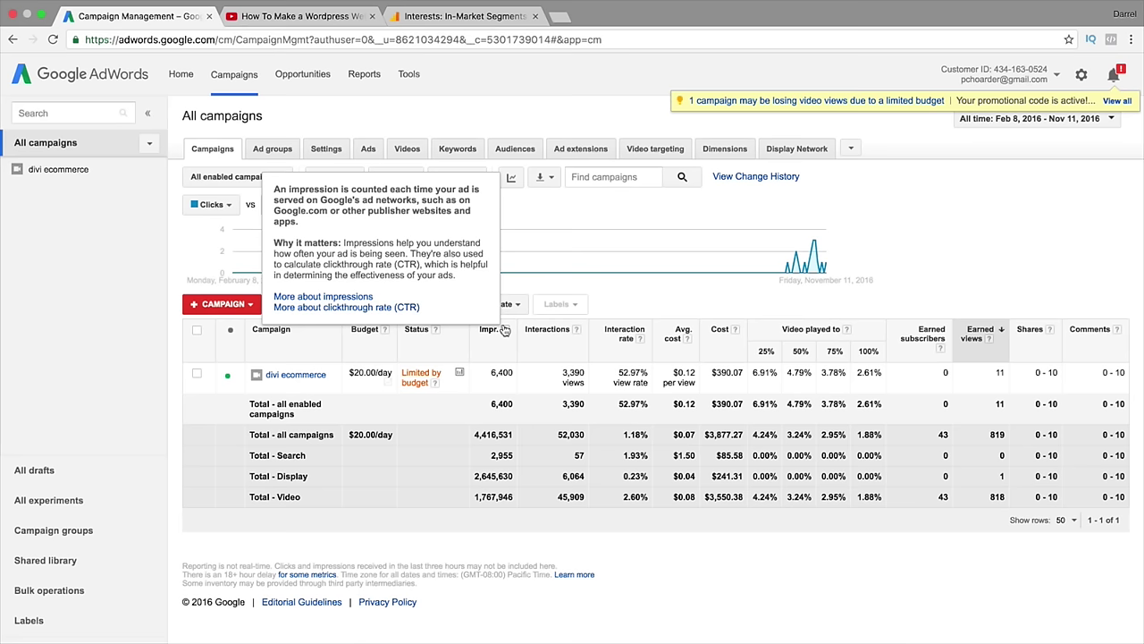
{"action": "mouse_move", "coordinate": [575, 331]}
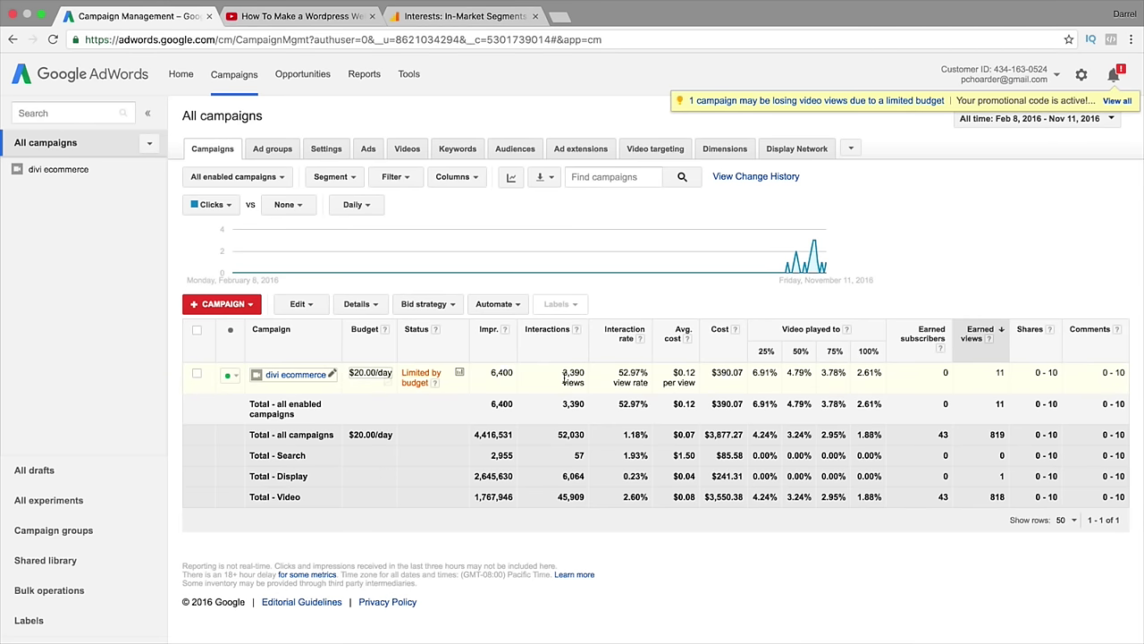
{"action": "left_click", "coordinate": [579, 330]}
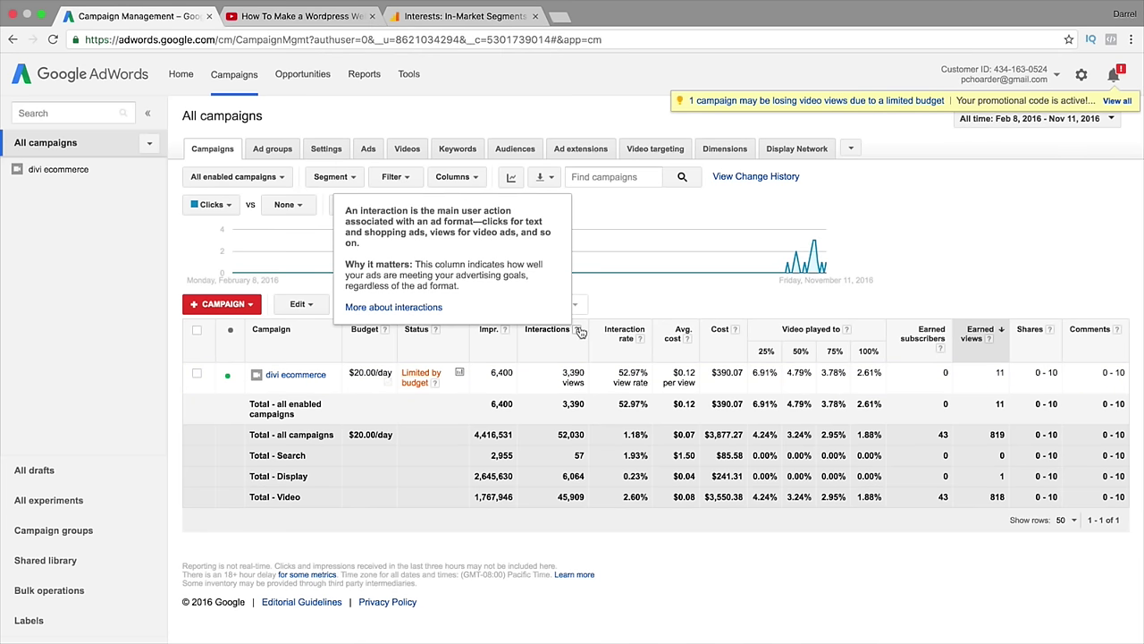
{"action": "left_click", "coordinate": [630, 341]}
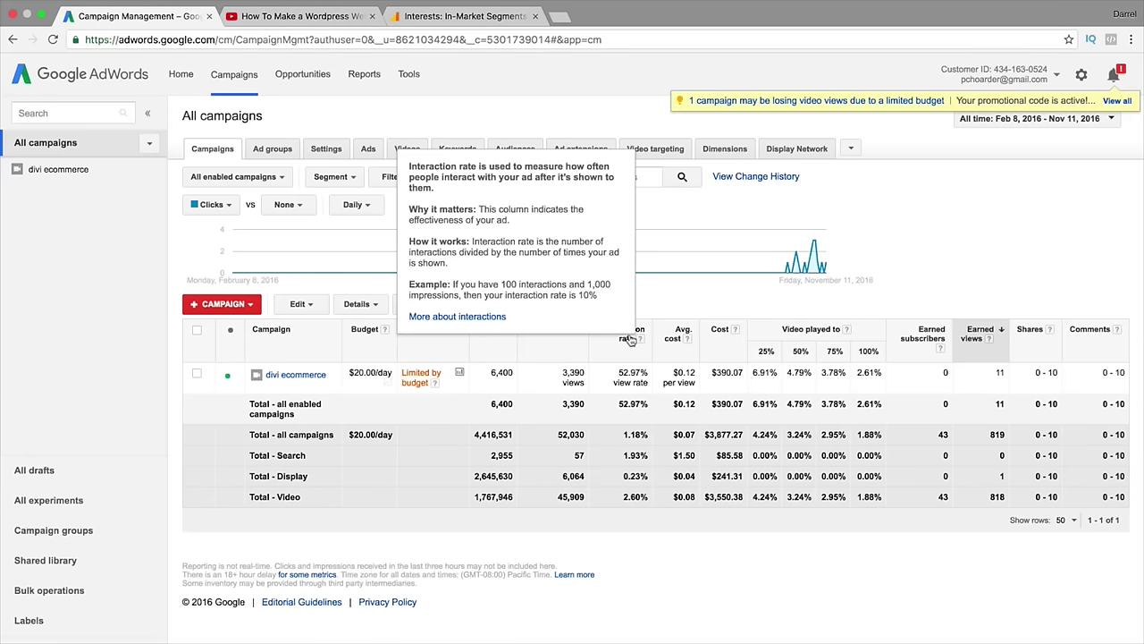
{"action": "left_click", "coordinate": [505, 374]}
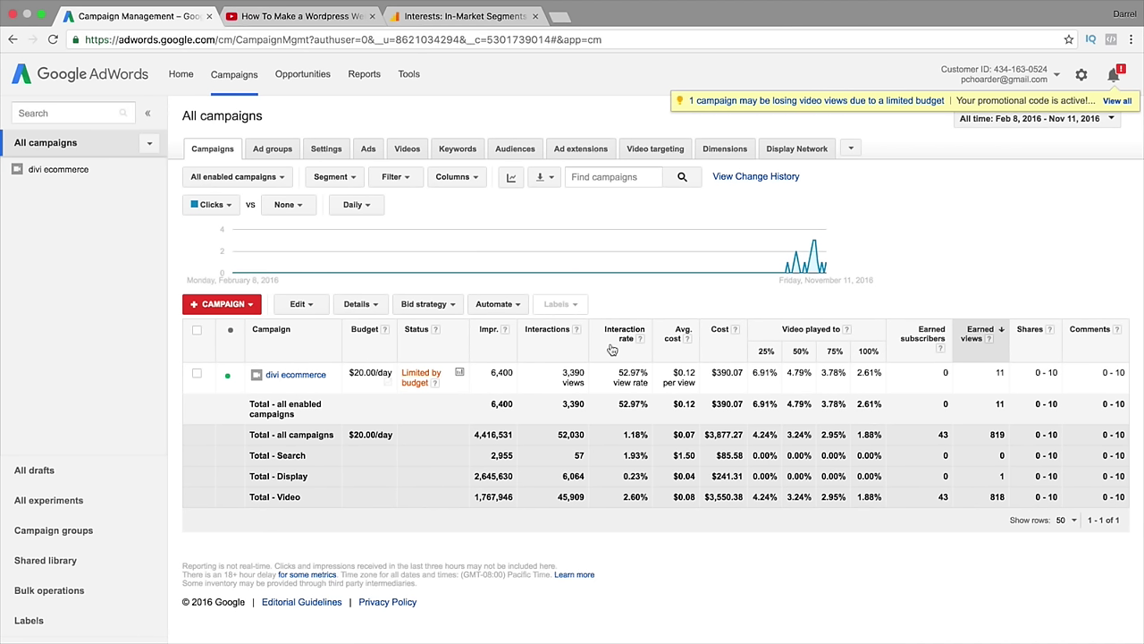
Sort campaigns by average cost, note the $3,877.27 total cost, and open divi ecommerce
{"action": "left_click", "coordinate": [685, 339]}
{"action": "mouse_move", "coordinate": [736, 333]}
{"action": "double_click", "coordinate": [732, 438]}
{"action": "mouse_move", "coordinate": [846, 330]}
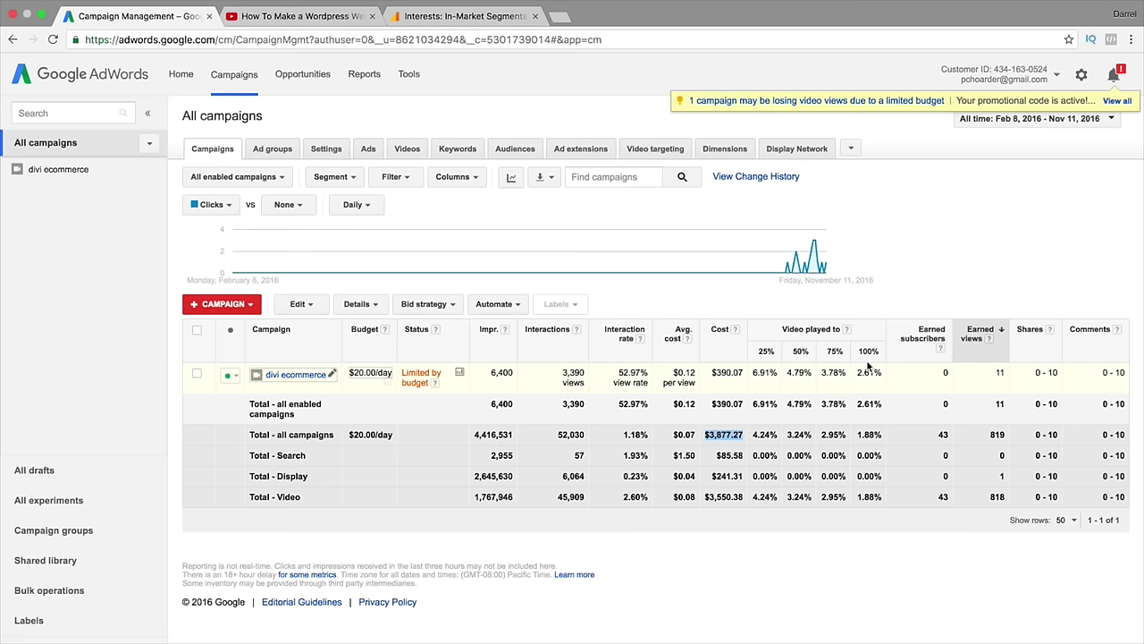
{"action": "mouse_move", "coordinate": [938, 351]}
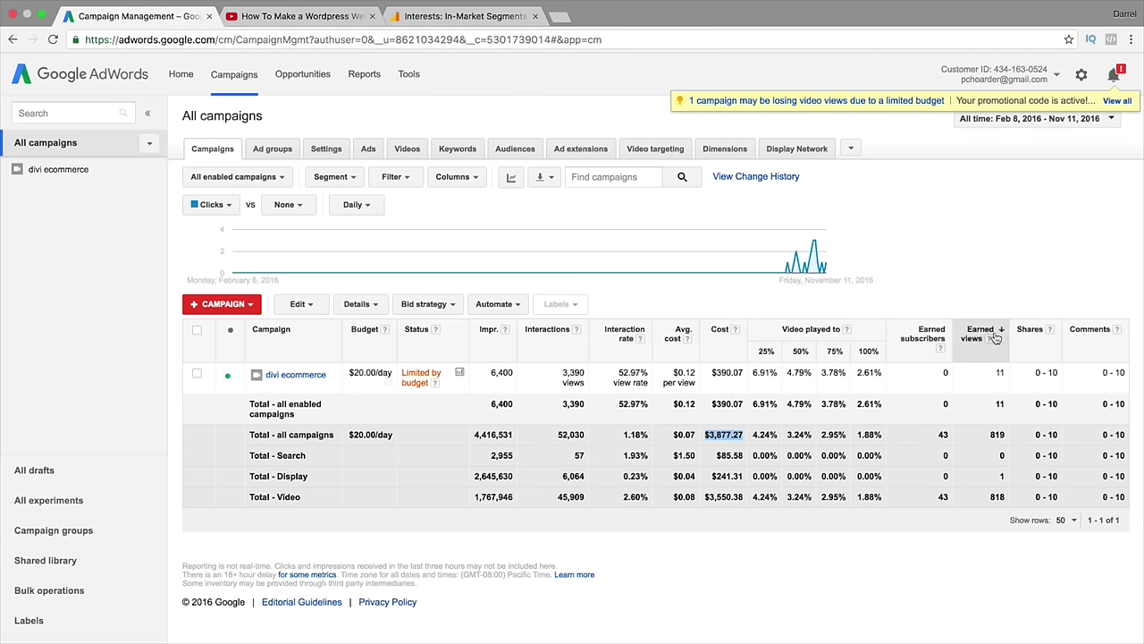
{"action": "mouse_move", "coordinate": [991, 340]}
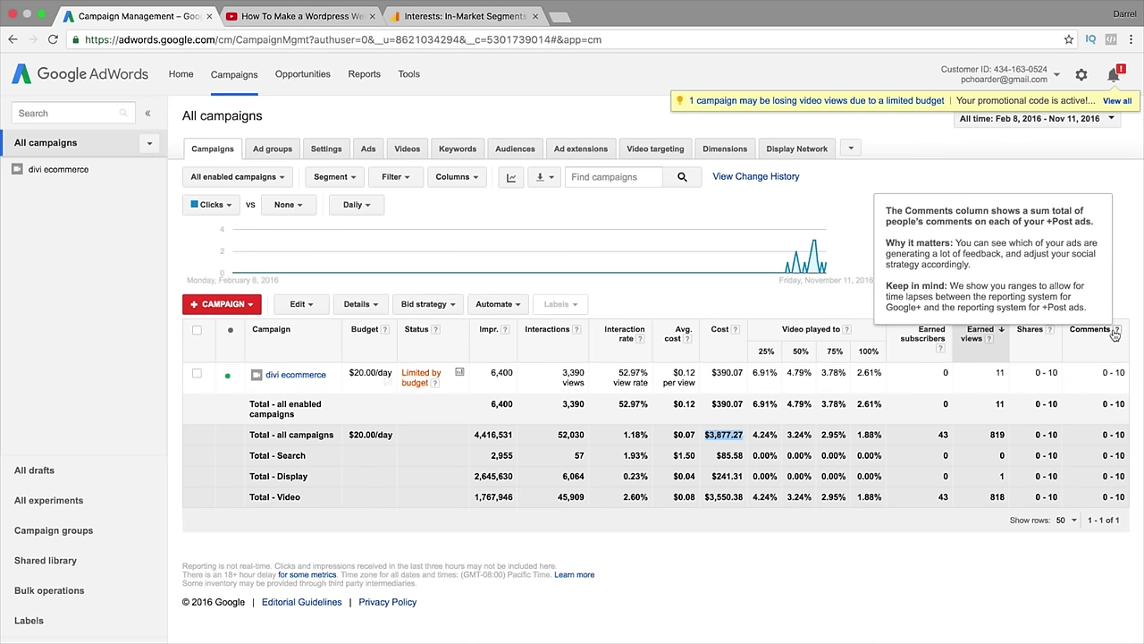
{"action": "left_click", "coordinate": [296, 374]}
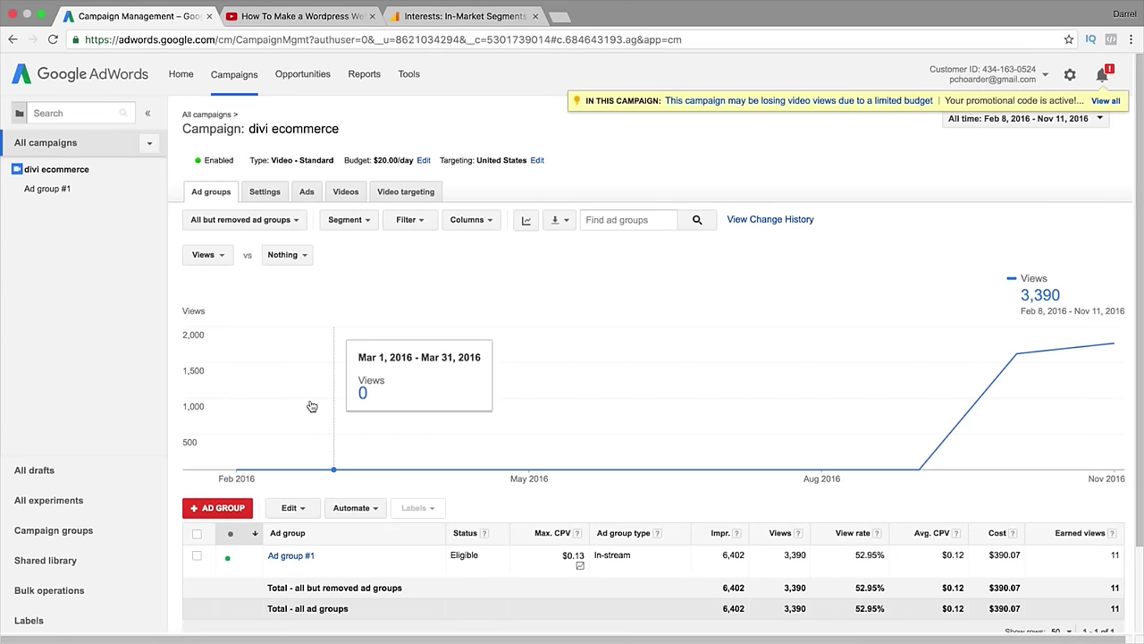
Review the campaign settings, leaving the daily budget unchanged at $20.00
{"action": "scroll", "coordinate": [331, 404], "scroll_direction": "down", "scroll_amount": 2}
{"action": "scroll", "coordinate": [521, 481], "scroll_direction": "up", "scroll_amount": 2}
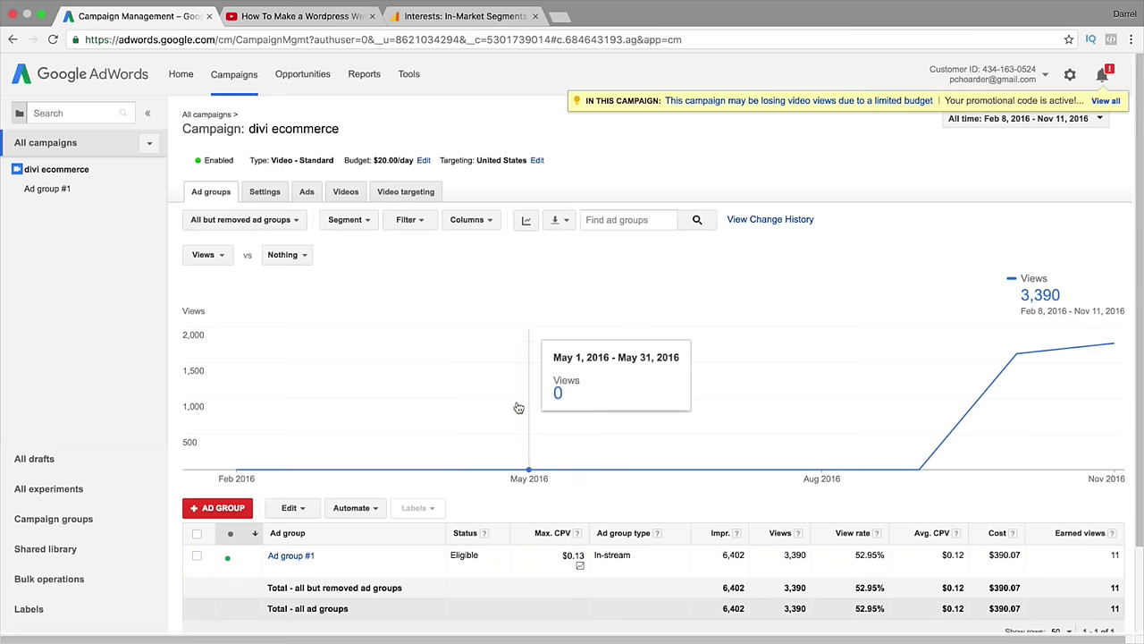
{"action": "left_click", "coordinate": [265, 192]}
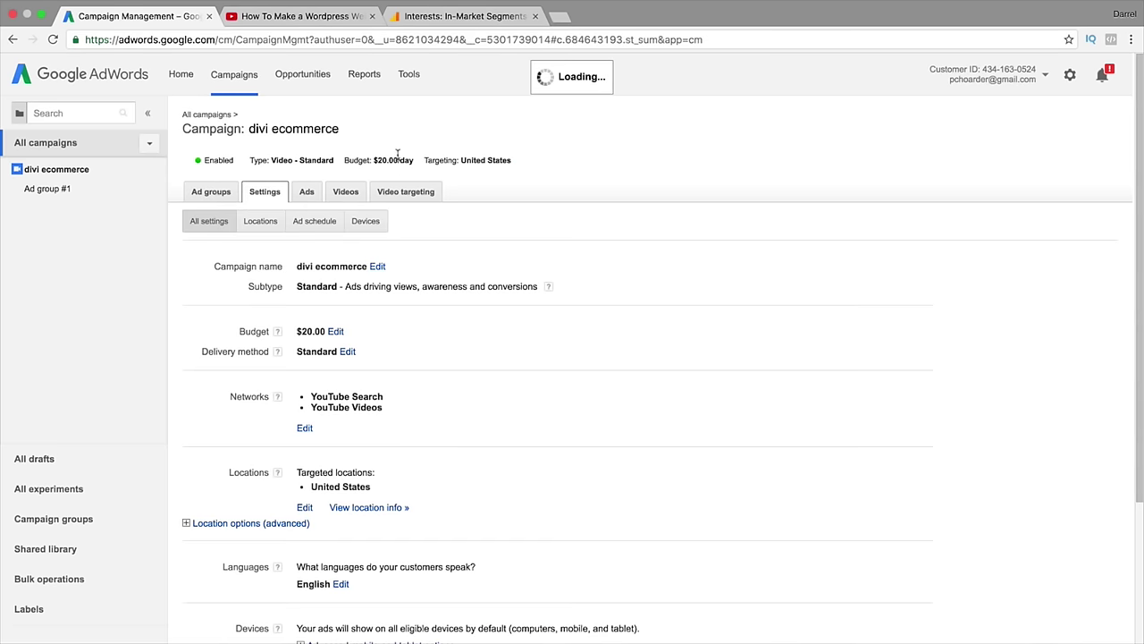
{"action": "scroll", "coordinate": [382, 277], "scroll_direction": "down", "scroll_amount": 1}
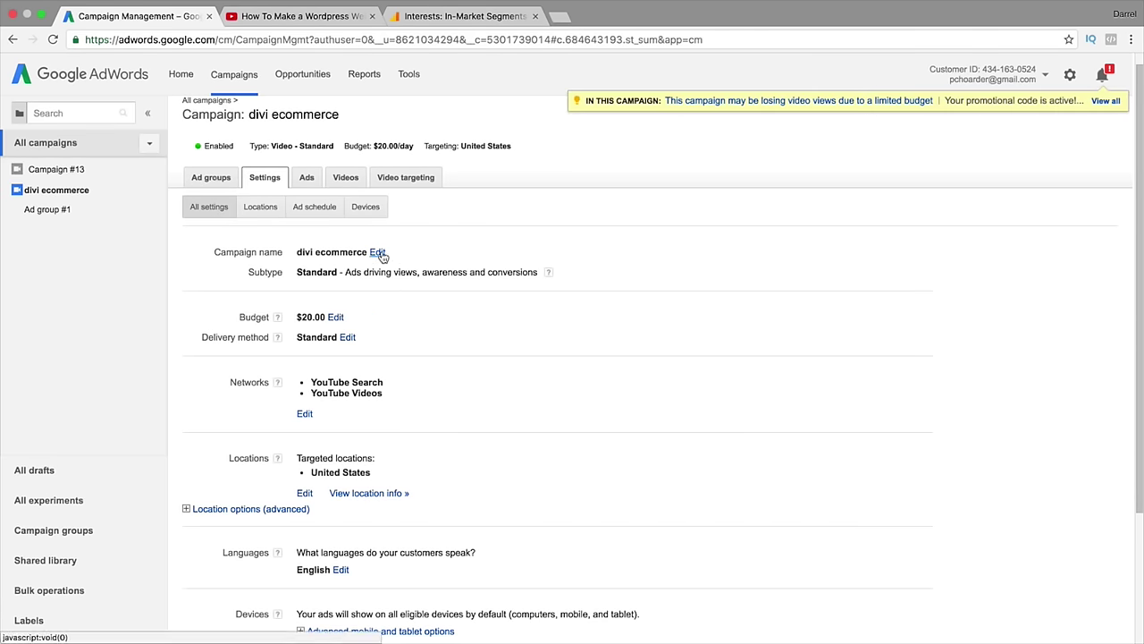
{"action": "left_click", "coordinate": [333, 317]}
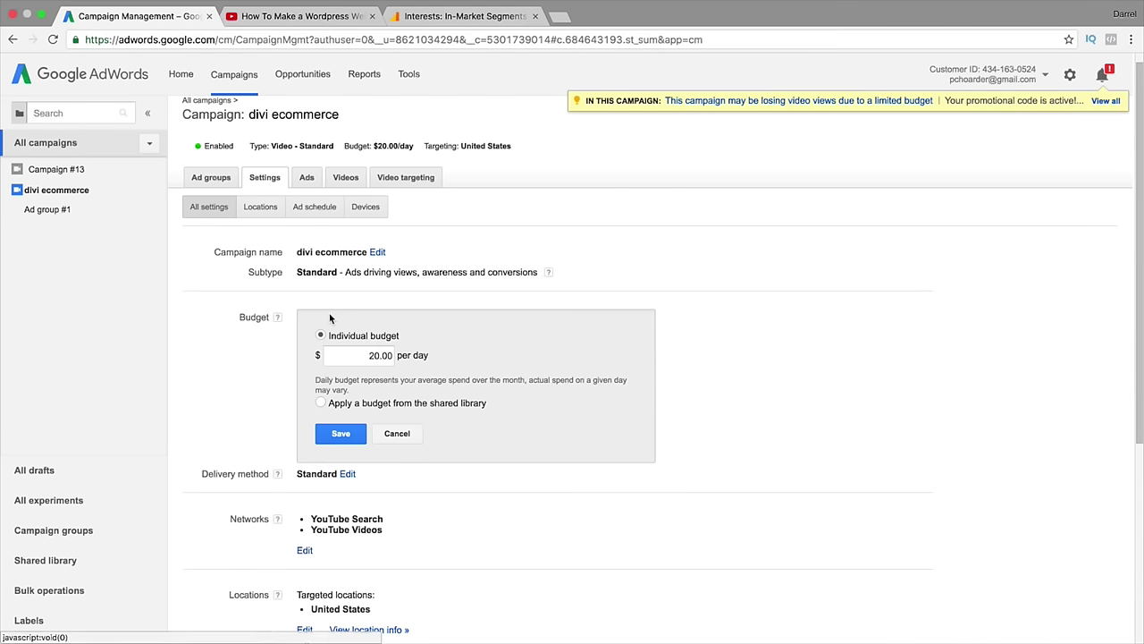
{"action": "left_click", "coordinate": [396, 433]}
{"action": "scroll", "coordinate": [416, 416], "scroll_direction": "down", "scroll_amount": 3}
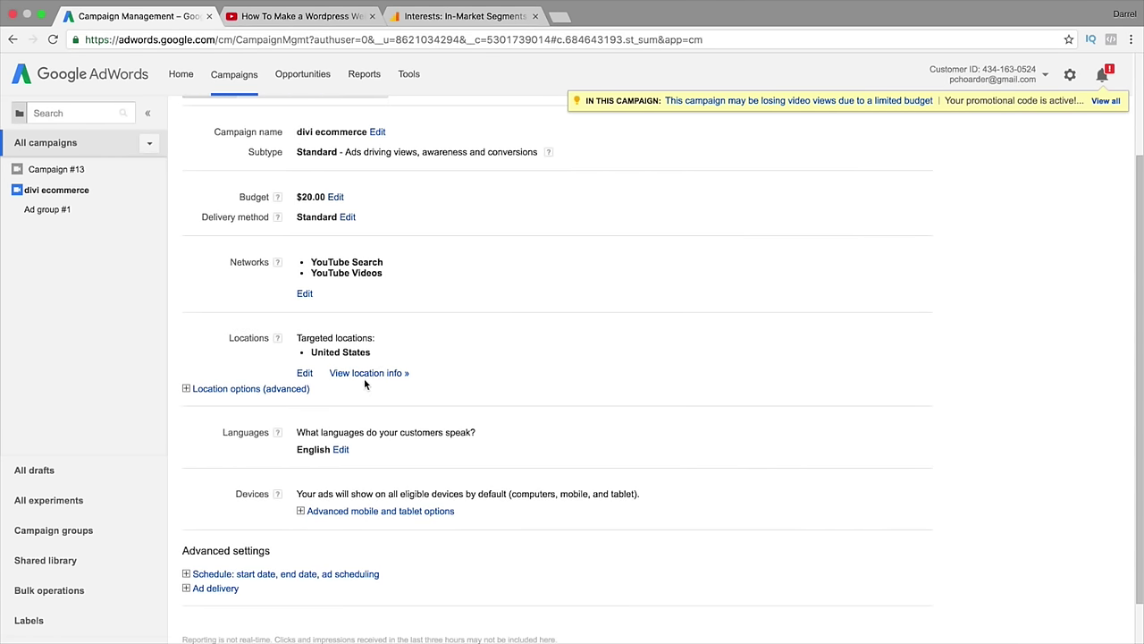
{"action": "scroll", "coordinate": [364, 378], "scroll_direction": "up", "scroll_amount": 3}
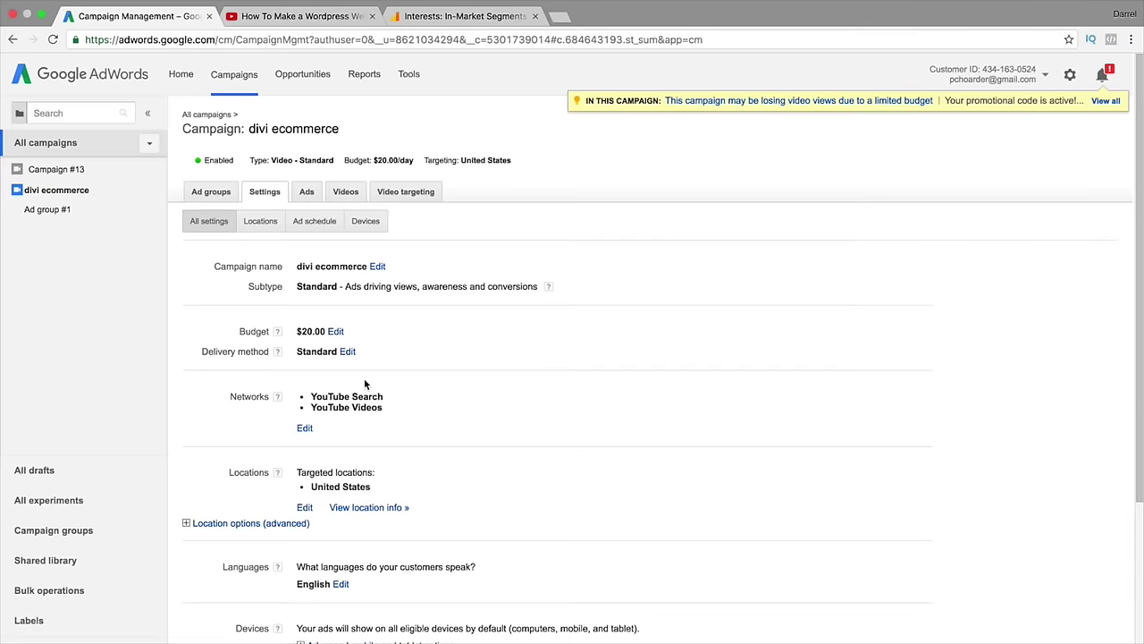
Look through the campaign's ads, videos and video targeting results by age range
{"action": "left_click", "coordinate": [307, 192]}
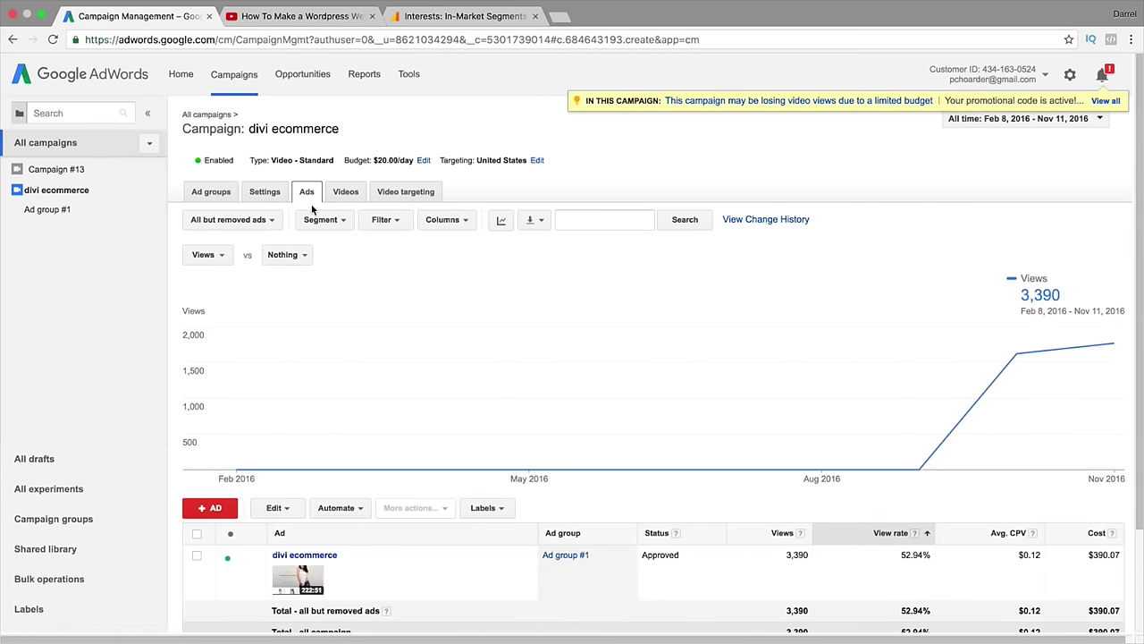
{"action": "scroll", "coordinate": [241, 436], "scroll_direction": "down", "scroll_amount": 2}
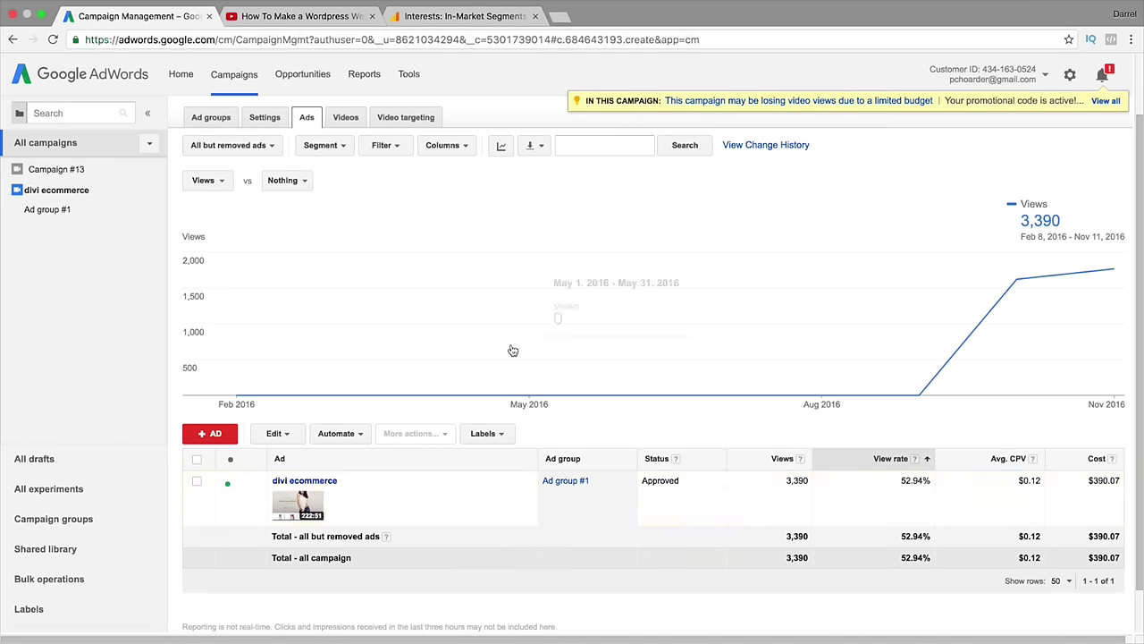
{"action": "scroll", "coordinate": [510, 349], "scroll_direction": "up", "scroll_amount": 1}
{"action": "left_click", "coordinate": [353, 141]}
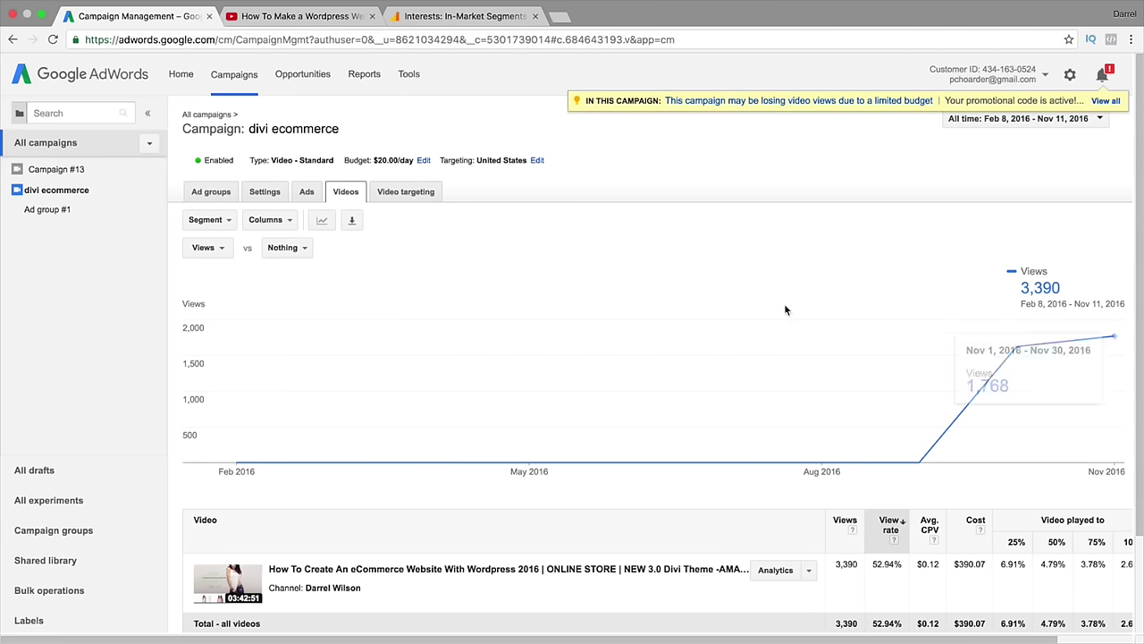
{"action": "left_click", "coordinate": [412, 194]}
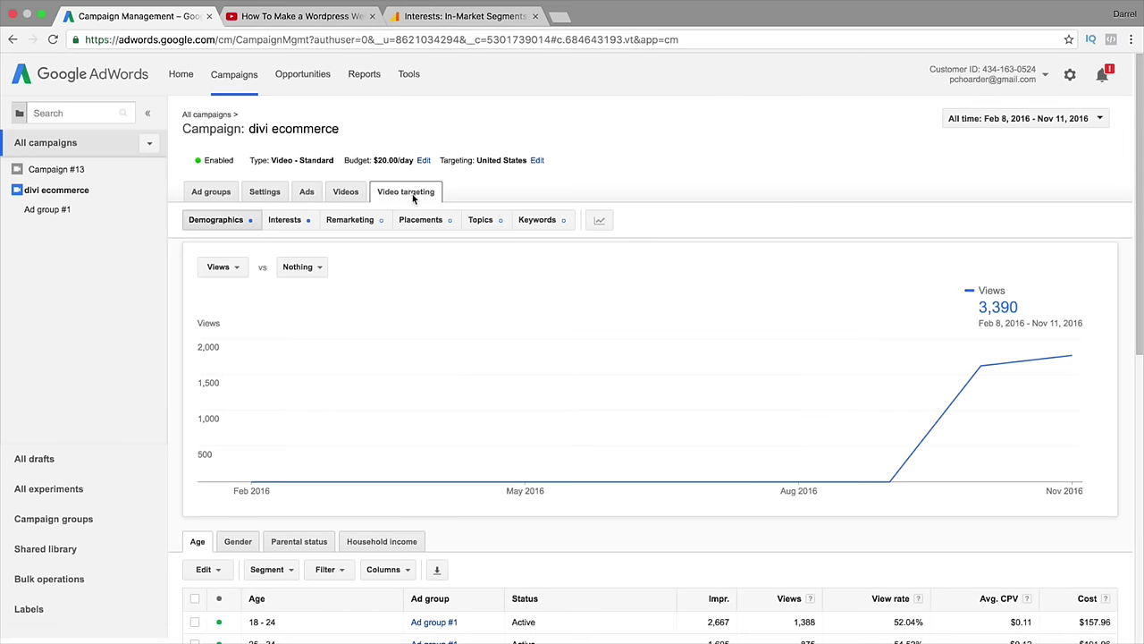
{"action": "scroll", "coordinate": [438, 383], "scroll_direction": "down", "scroll_amount": 3}
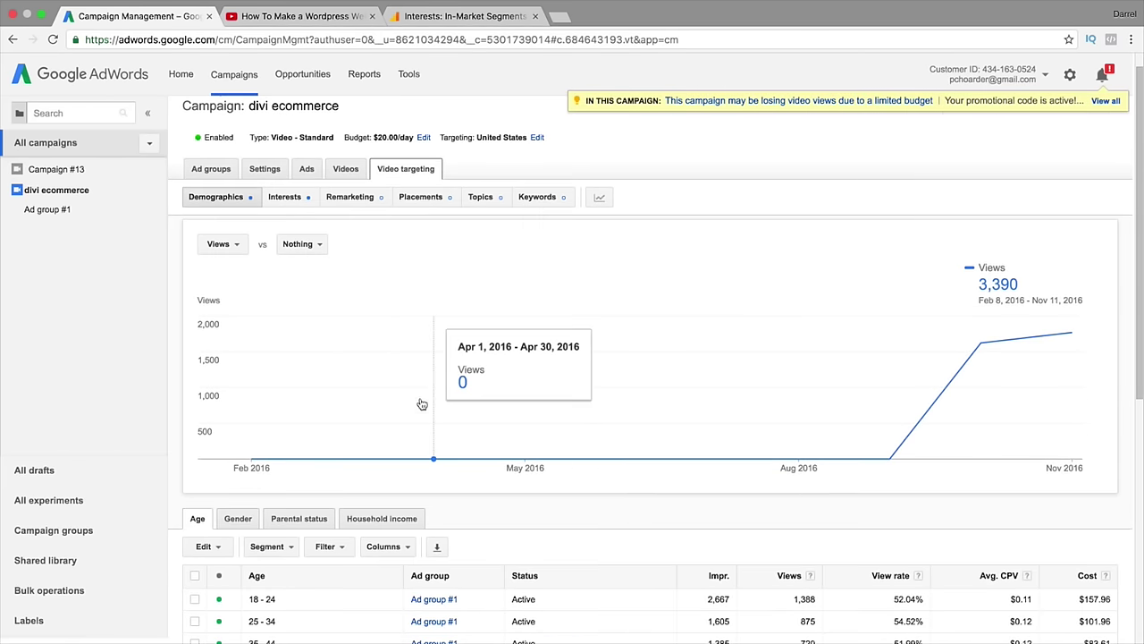
{"action": "scroll", "coordinate": [444, 404], "scroll_direction": "down", "scroll_amount": 1}
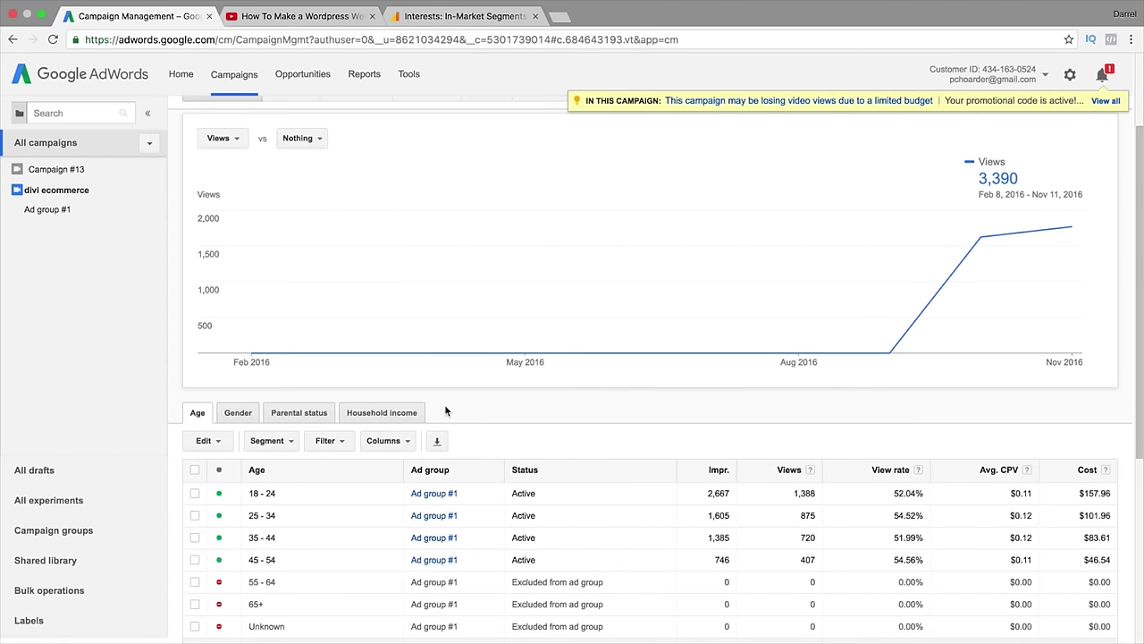
Show results by targeted interest and scroll through all ten audiences, led by Technophiles
{"action": "scroll", "coordinate": [448, 410], "scroll_direction": "up", "scroll_amount": 2}
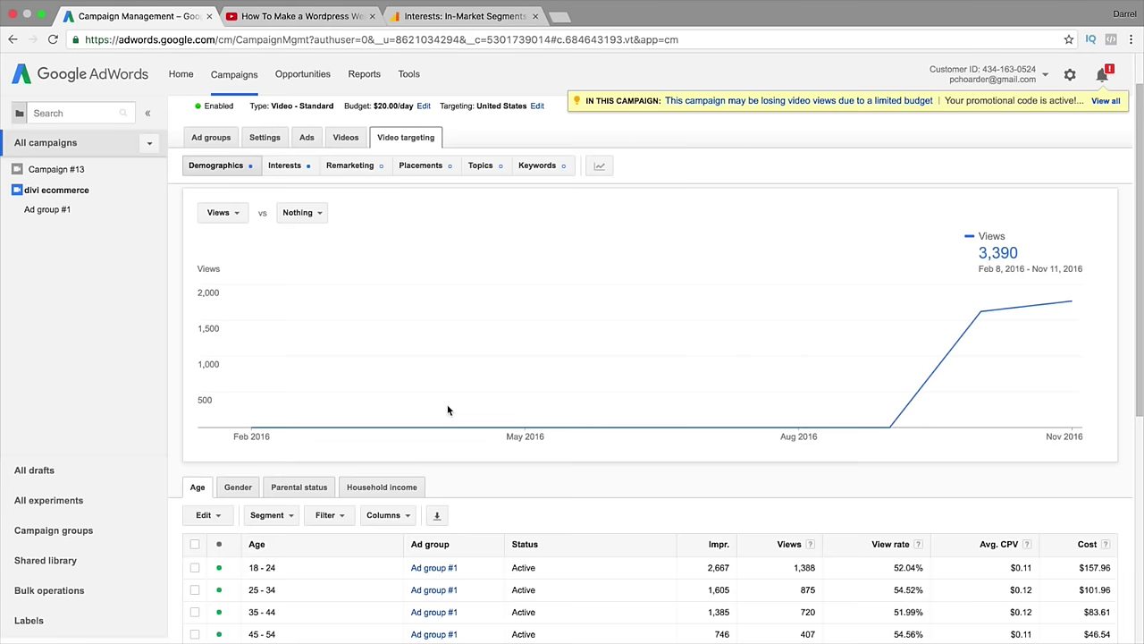
{"action": "left_click", "coordinate": [295, 191]}
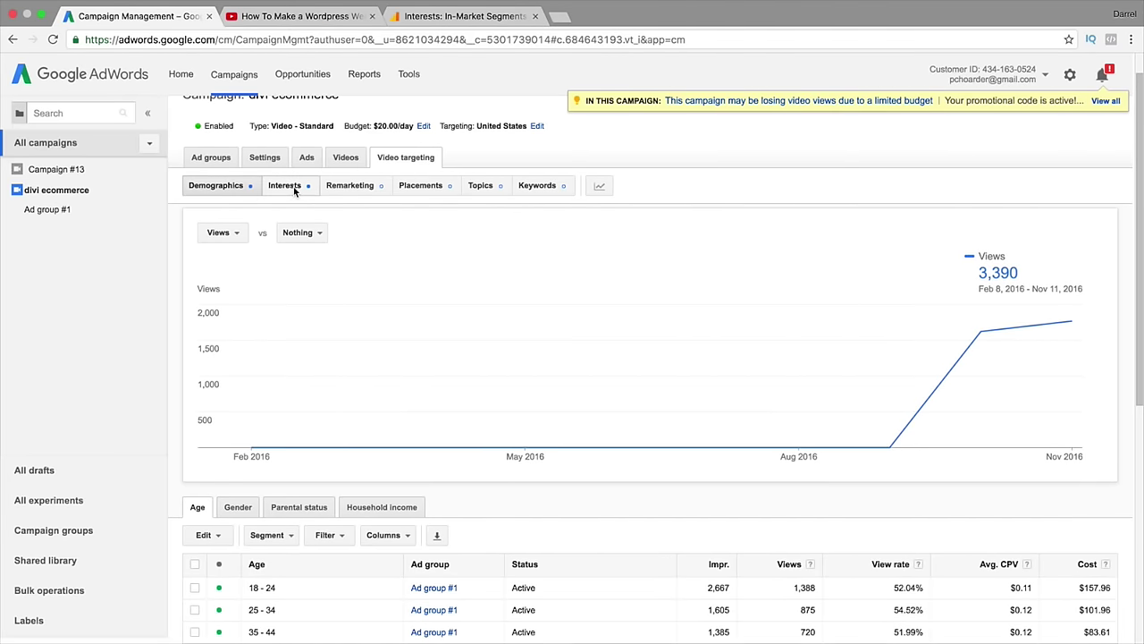
{"action": "scroll", "coordinate": [637, 403], "scroll_direction": "down", "scroll_amount": 1}
{"action": "scroll", "coordinate": [637, 403], "scroll_direction": "down", "scroll_amount": 5}
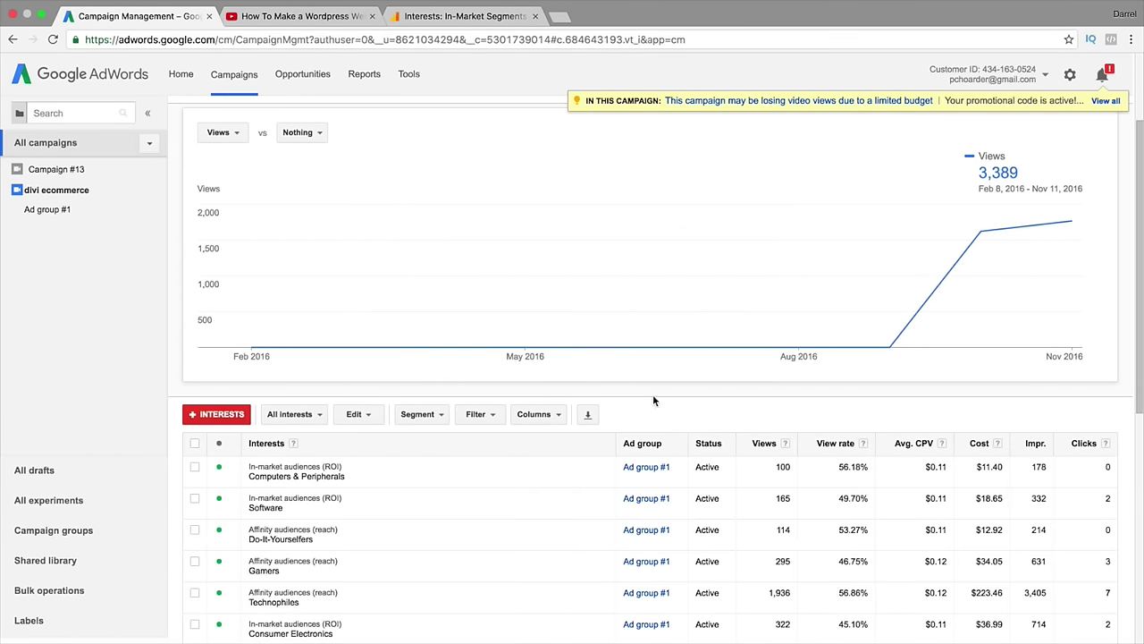
{"action": "scroll", "coordinate": [655, 403], "scroll_direction": "down", "scroll_amount": 2}
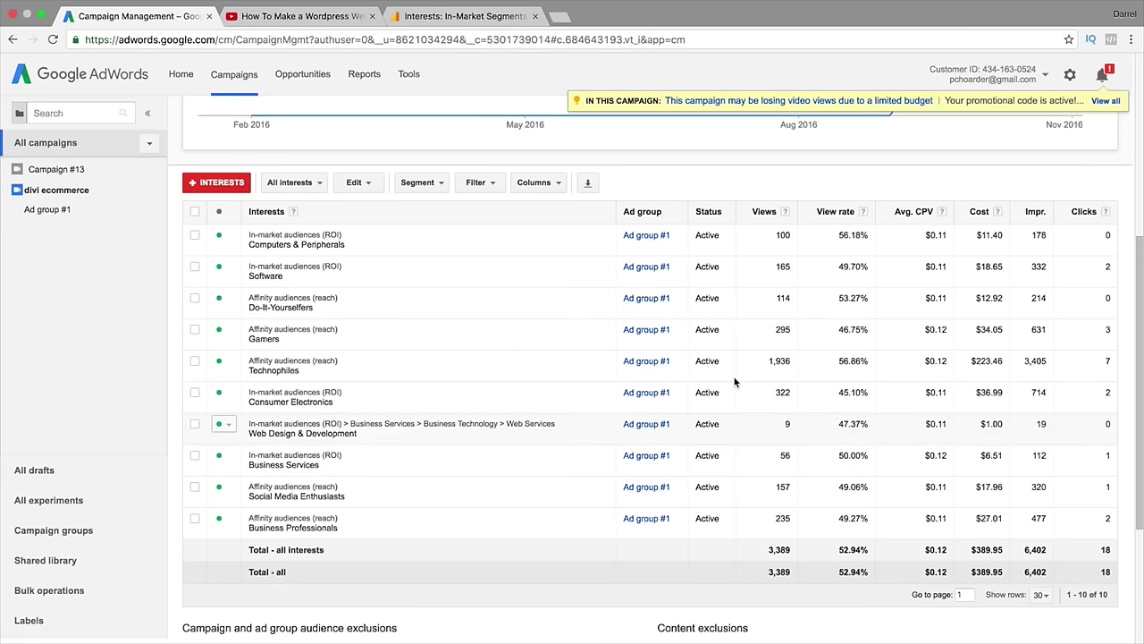
{"action": "scroll", "coordinate": [329, 236], "scroll_direction": "up", "scroll_amount": 1}
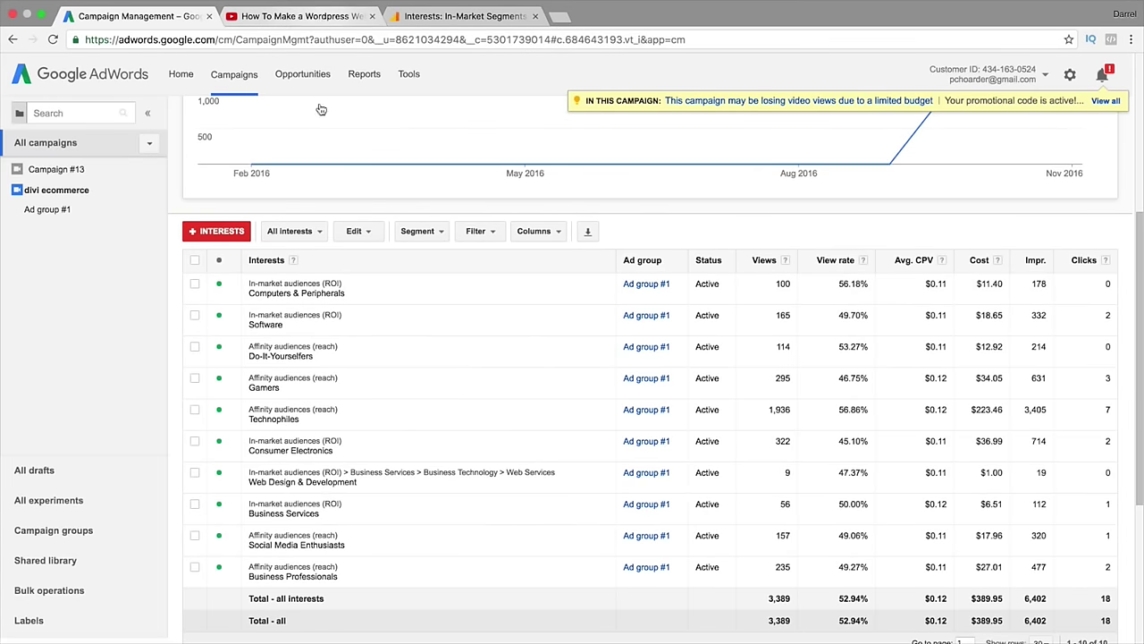
Open the eCommerce website tutorial video on YouTube and pause the ad playing before it
{"action": "left_click", "coordinate": [325, 19]}
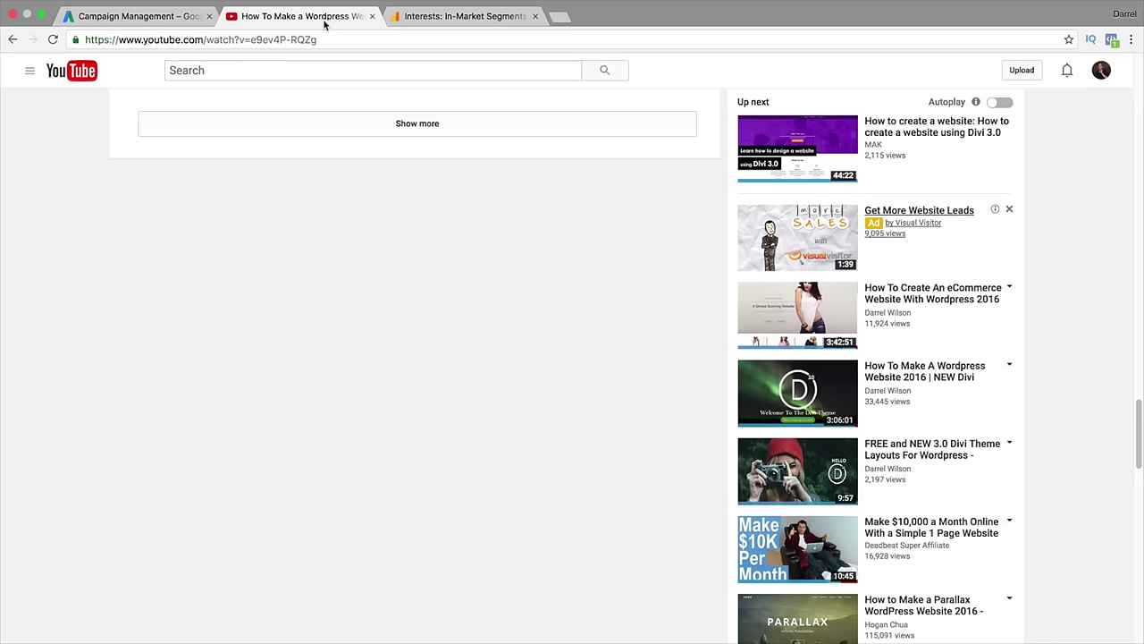
{"action": "left_click", "coordinate": [925, 302]}
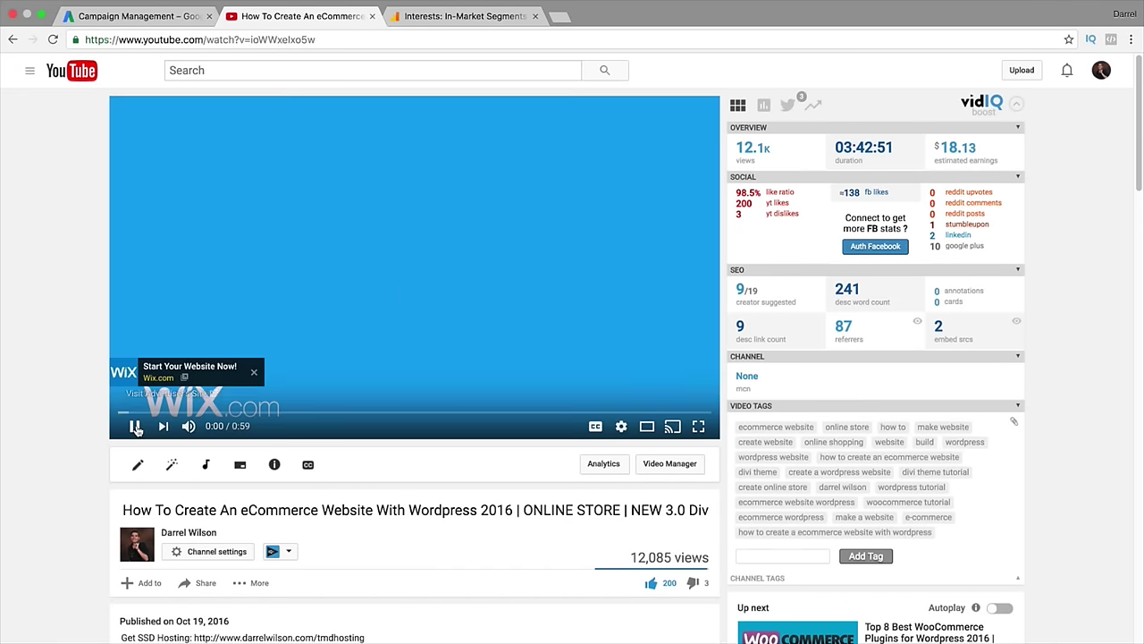
{"action": "left_click", "coordinate": [135, 426]}
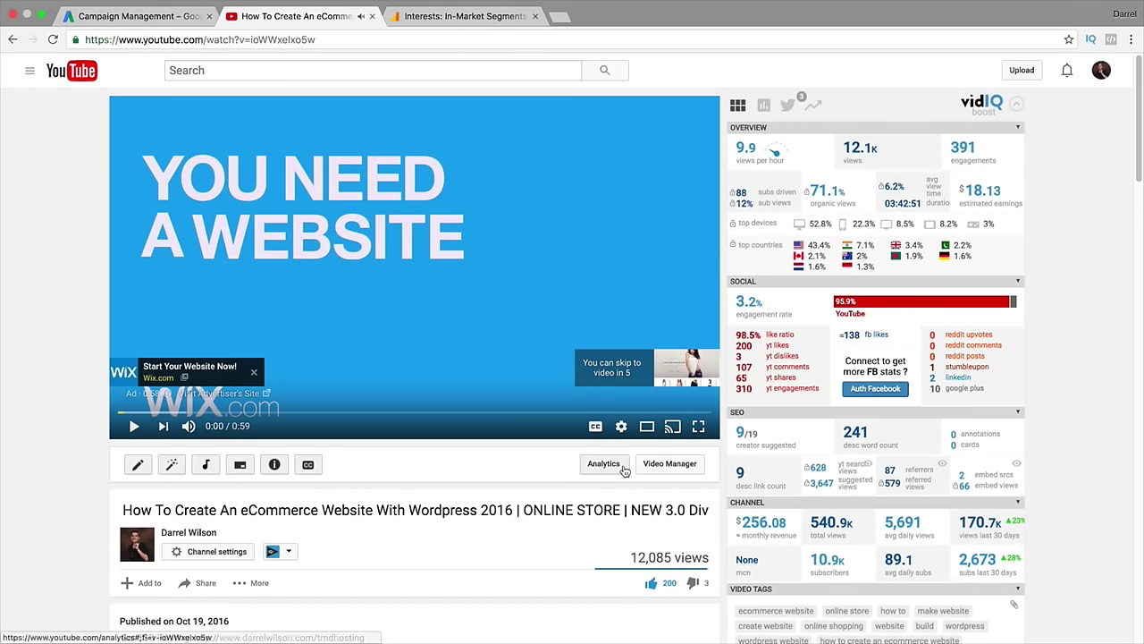
Review the video's analytics (11,453 views, $43.35), then go to the channel's uploaded videos list
{"action": "left_click", "coordinate": [624, 469]}
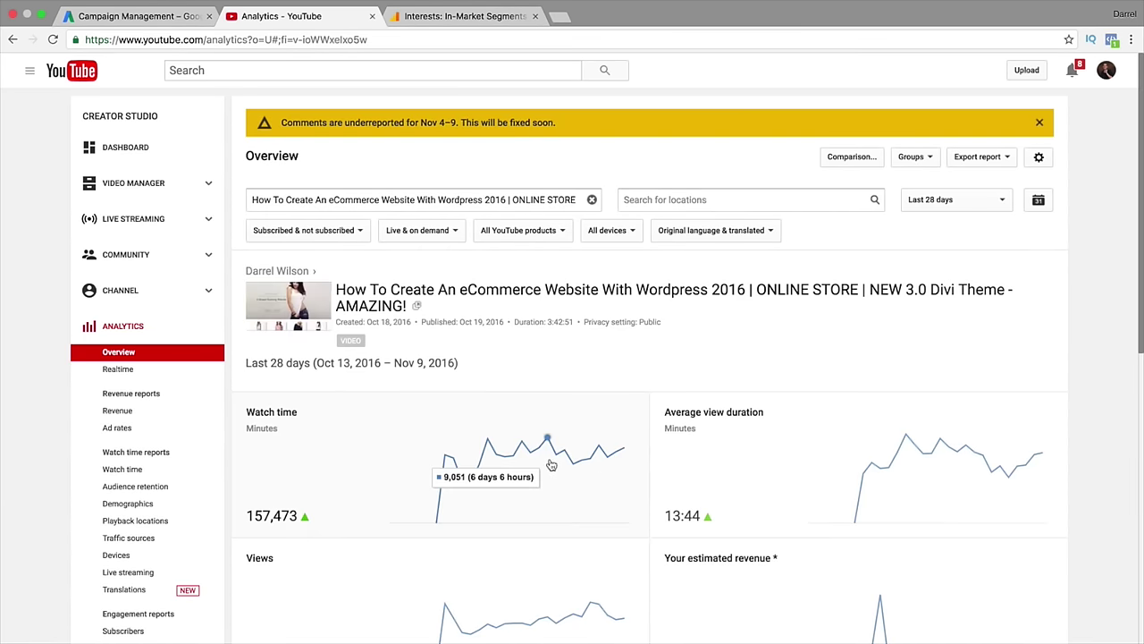
{"action": "scroll", "coordinate": [474, 476], "scroll_direction": "down", "scroll_amount": 1}
{"action": "scroll", "coordinate": [473, 476], "scroll_direction": "down", "scroll_amount": 1}
{"action": "scroll", "coordinate": [268, 295], "scroll_direction": "down", "scroll_amount": 8}
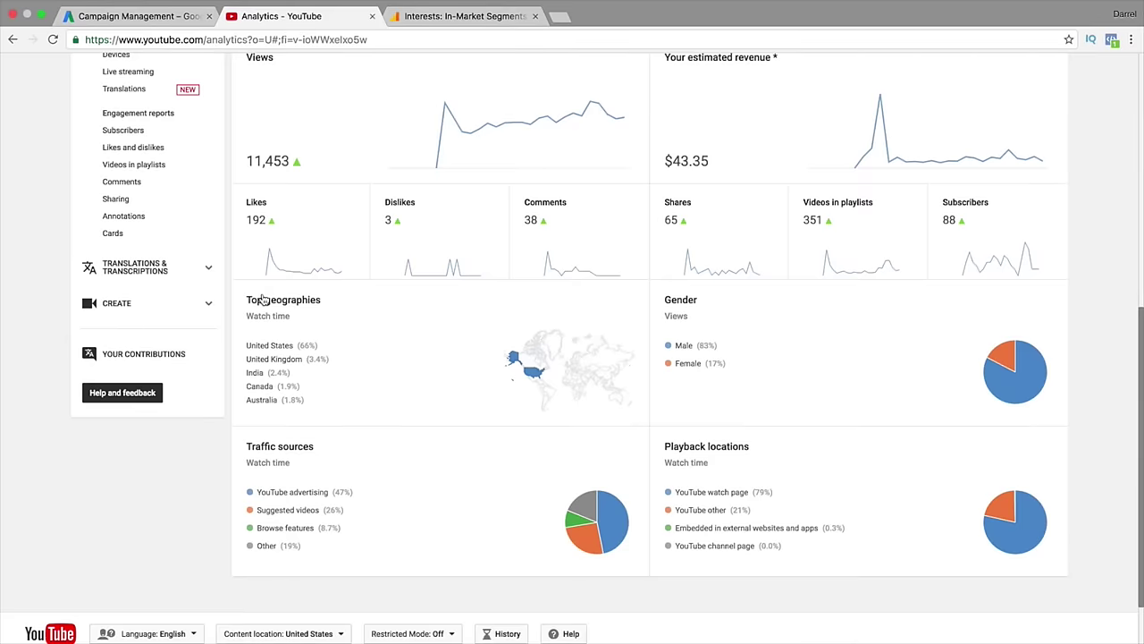
{"action": "scroll", "coordinate": [263, 386], "scroll_direction": "up", "scroll_amount": 3}
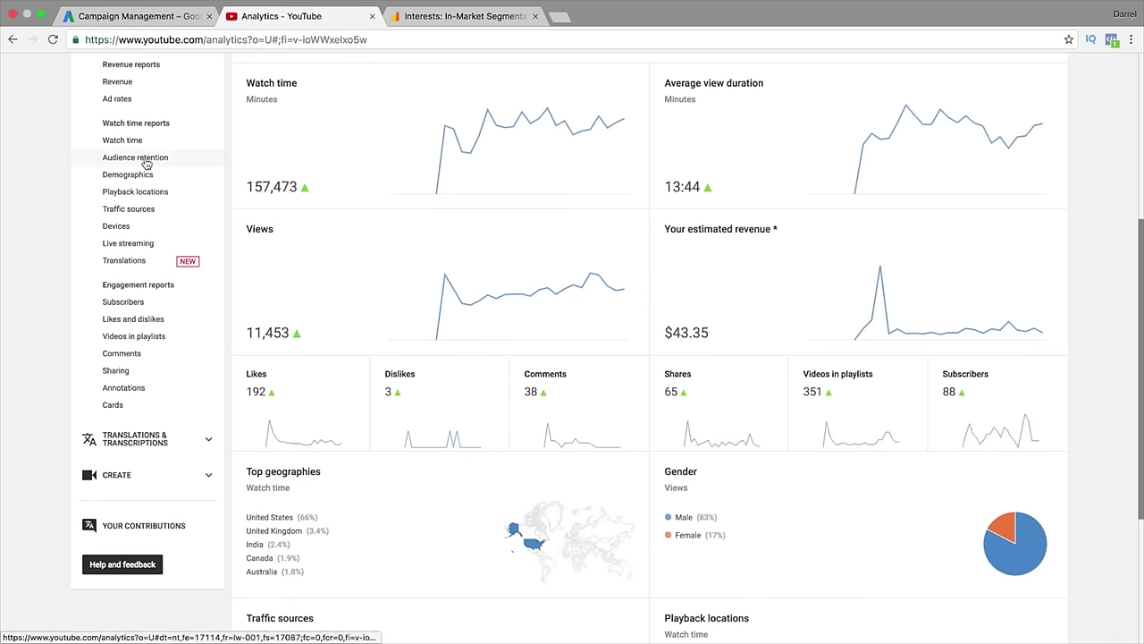
{"action": "scroll", "coordinate": [154, 169], "scroll_direction": "up", "scroll_amount": 4}
{"action": "left_click", "coordinate": [204, 106]}
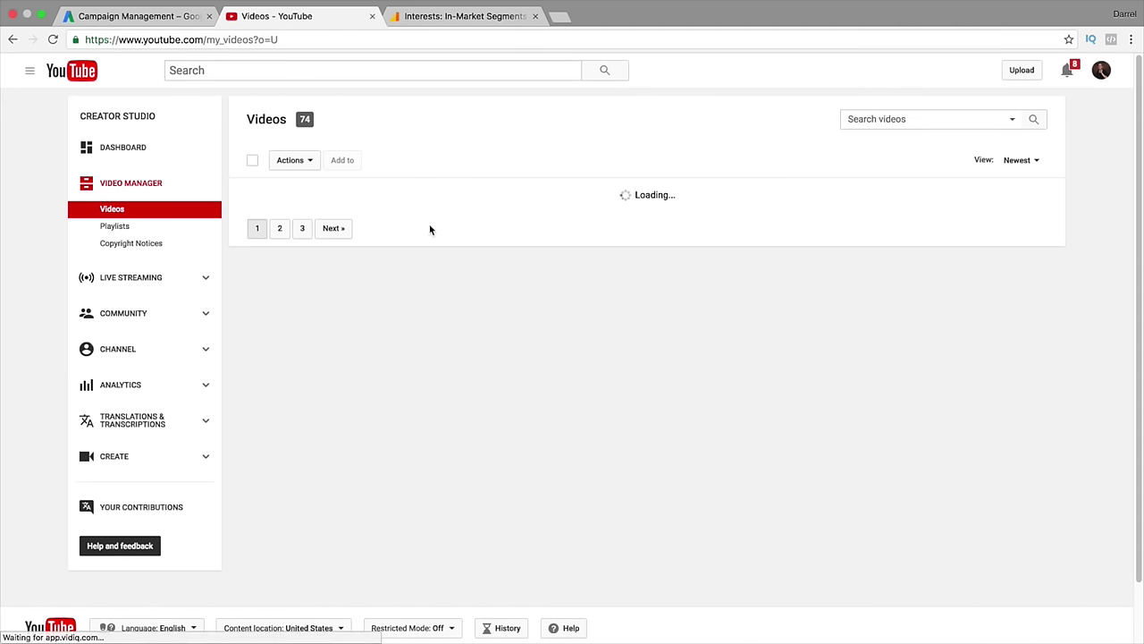
Find the Beautiful and Free eCommerce Website video on page two and open its analytics
{"action": "scroll", "coordinate": [456, 259], "scroll_direction": "down", "scroll_amount": 10}
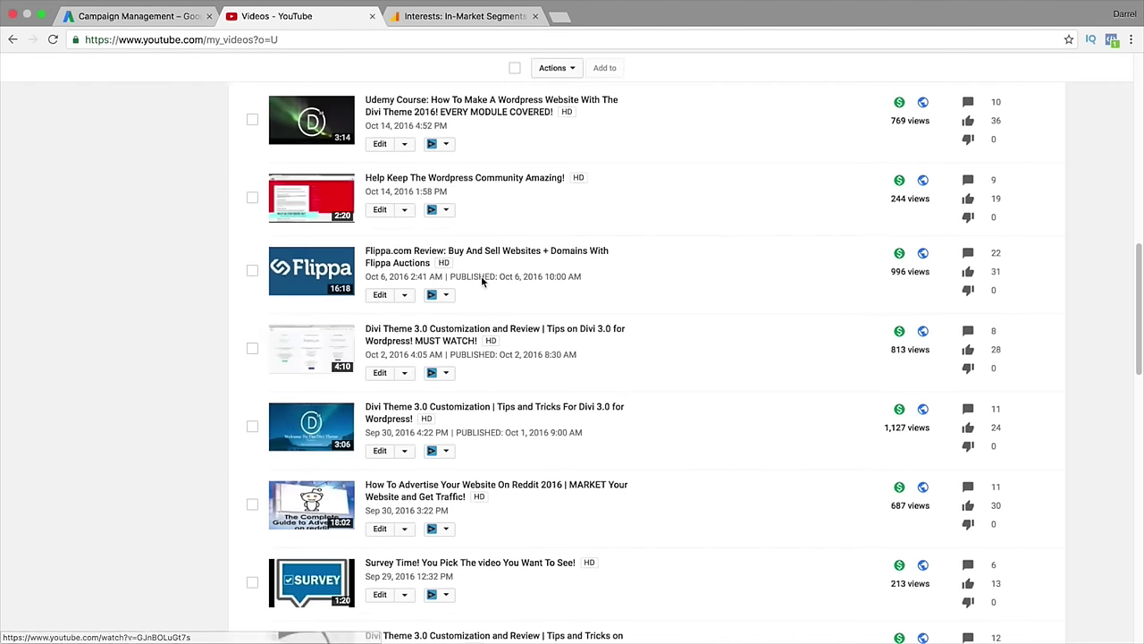
{"action": "scroll", "coordinate": [483, 295], "scroll_direction": "down", "scroll_amount": 15}
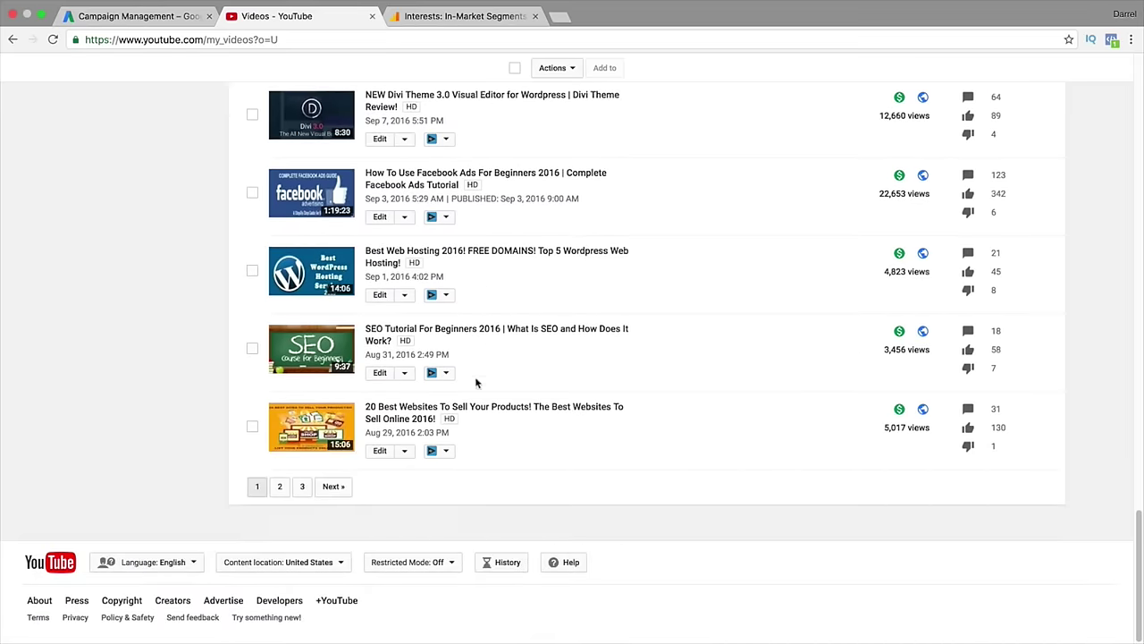
{"action": "left_click", "coordinate": [277, 487]}
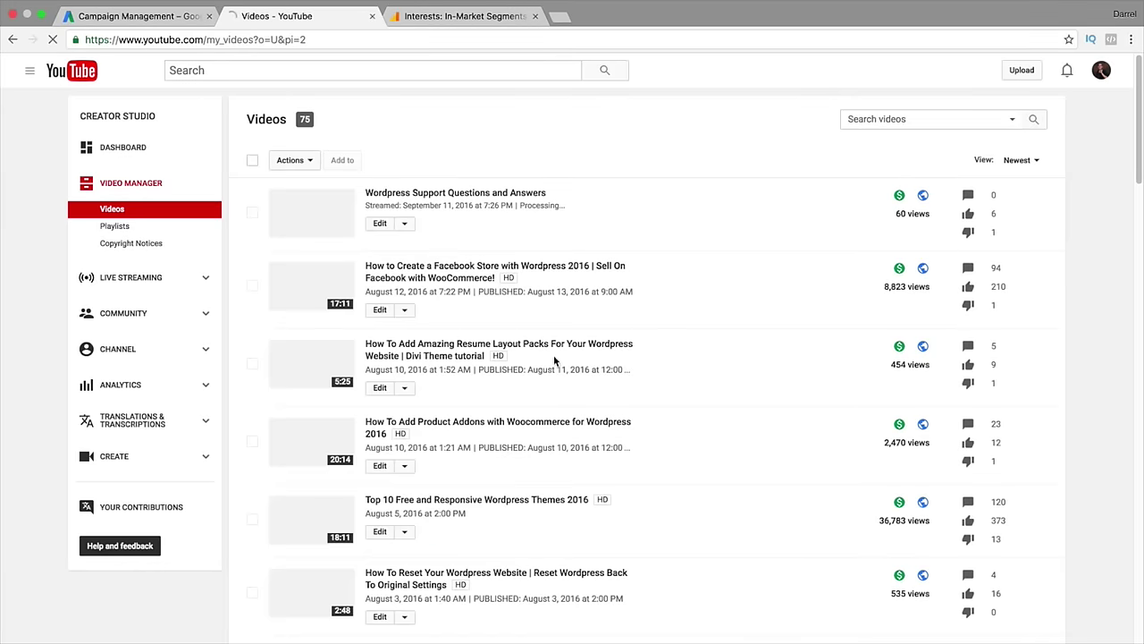
{"action": "scroll", "coordinate": [590, 354], "scroll_direction": "down", "scroll_amount": 12}
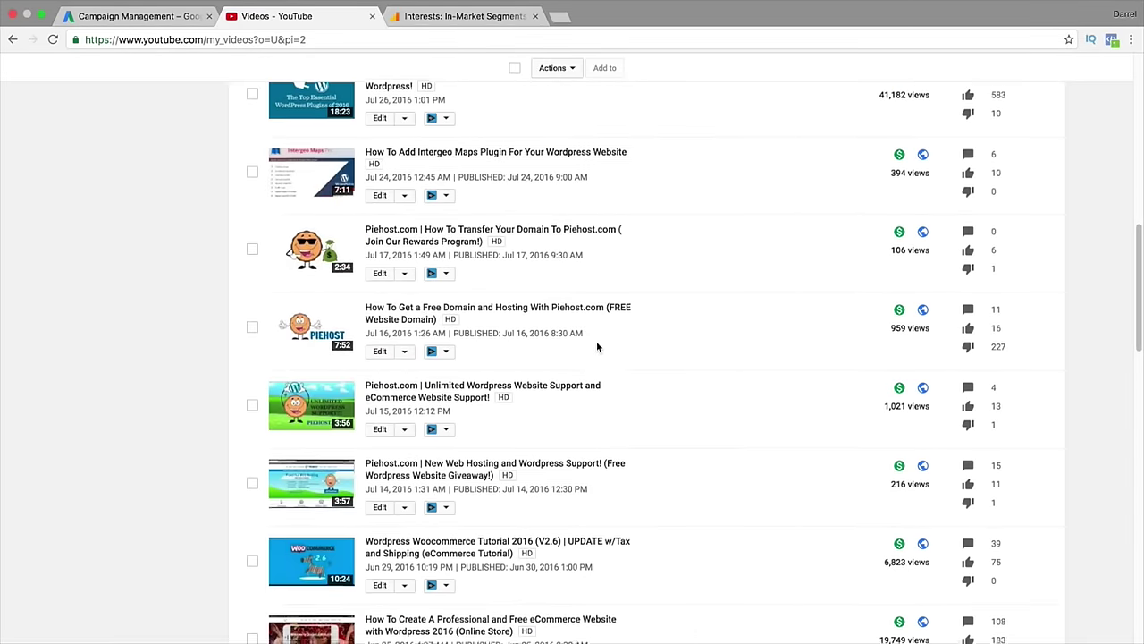
{"action": "scroll", "coordinate": [596, 345], "scroll_direction": "down", "scroll_amount": 9}
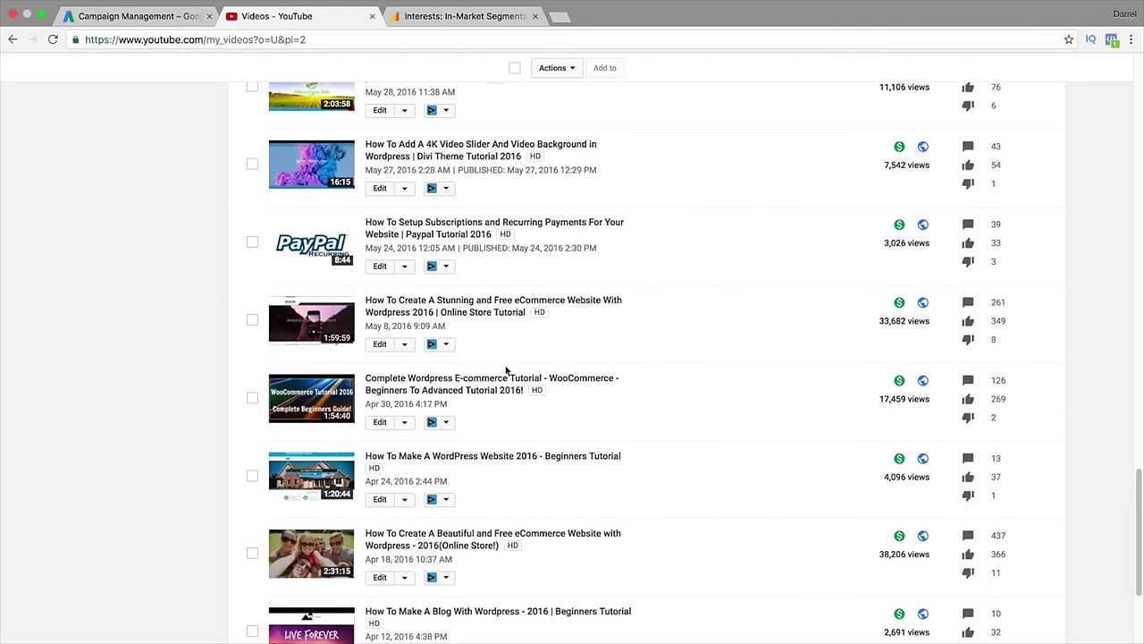
{"action": "left_click", "coordinate": [415, 536]}
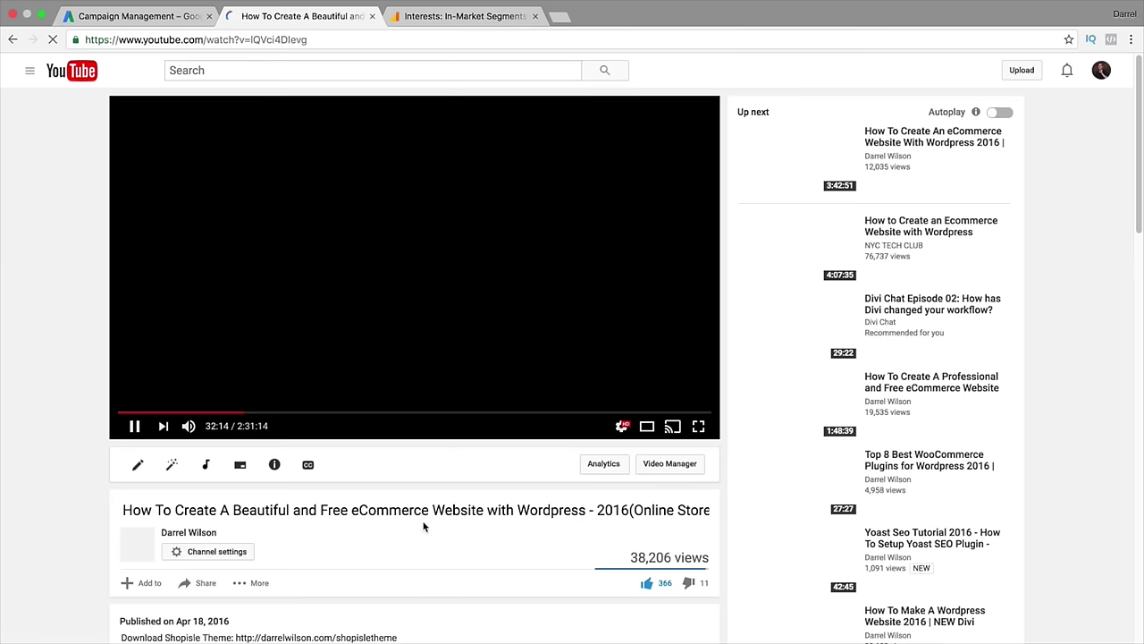
{"action": "left_click", "coordinate": [604, 463]}
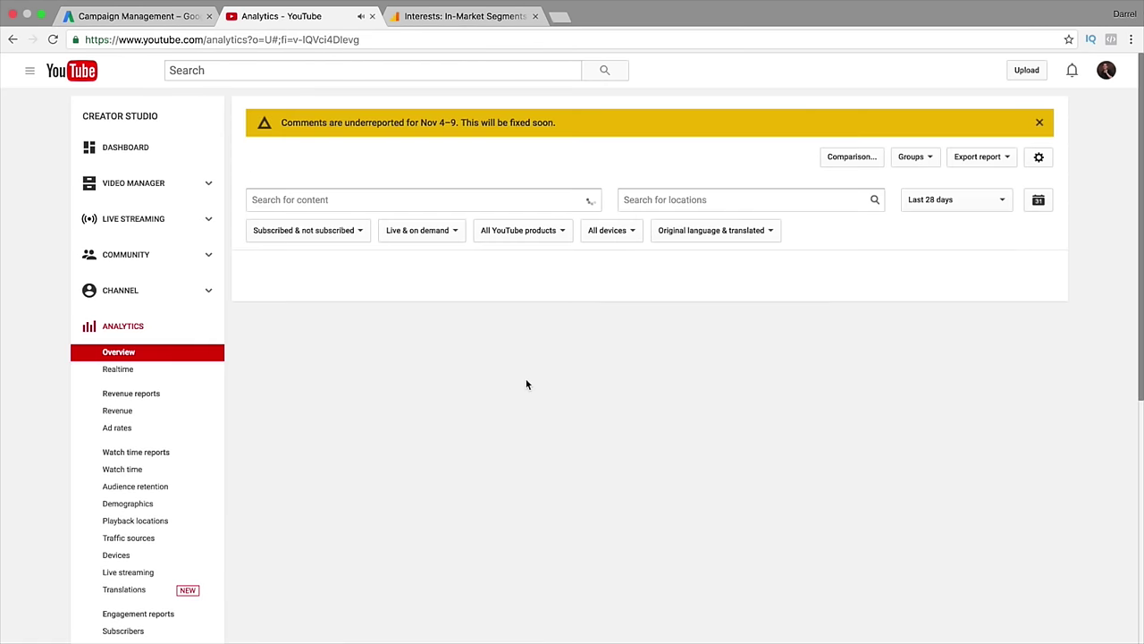
{"action": "scroll", "coordinate": [526, 384], "scroll_direction": "down", "scroll_amount": 6}
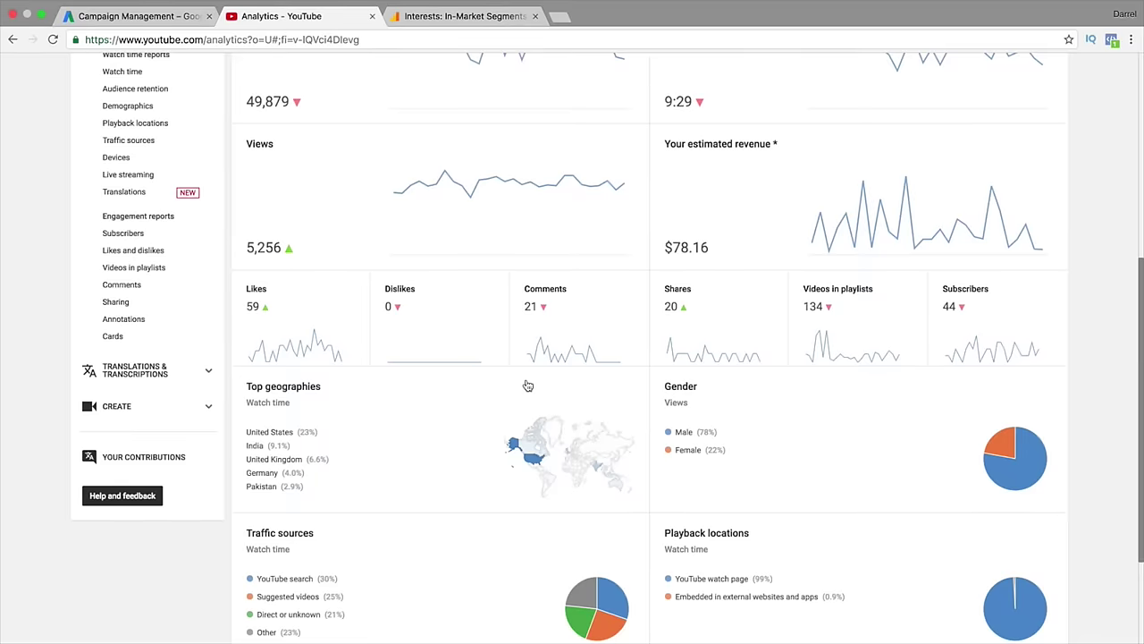
Show the video's lifetime traffic sources and drill into YouTube advertising
{"action": "left_click", "coordinate": [287, 431]}
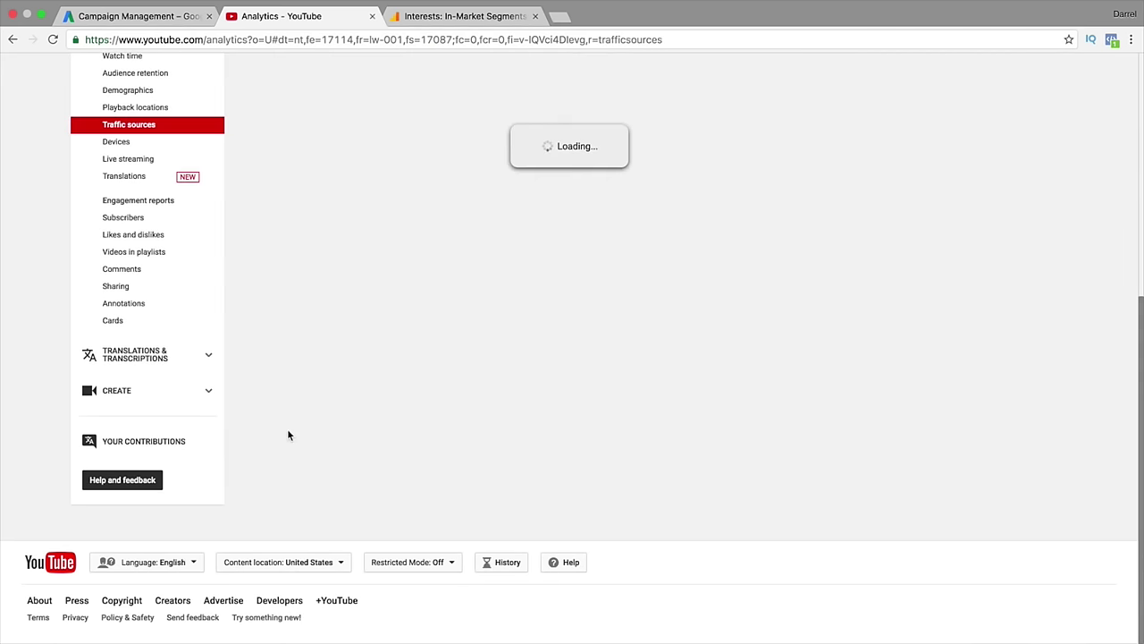
{"action": "scroll", "coordinate": [399, 424], "scroll_direction": "up", "scroll_amount": 5}
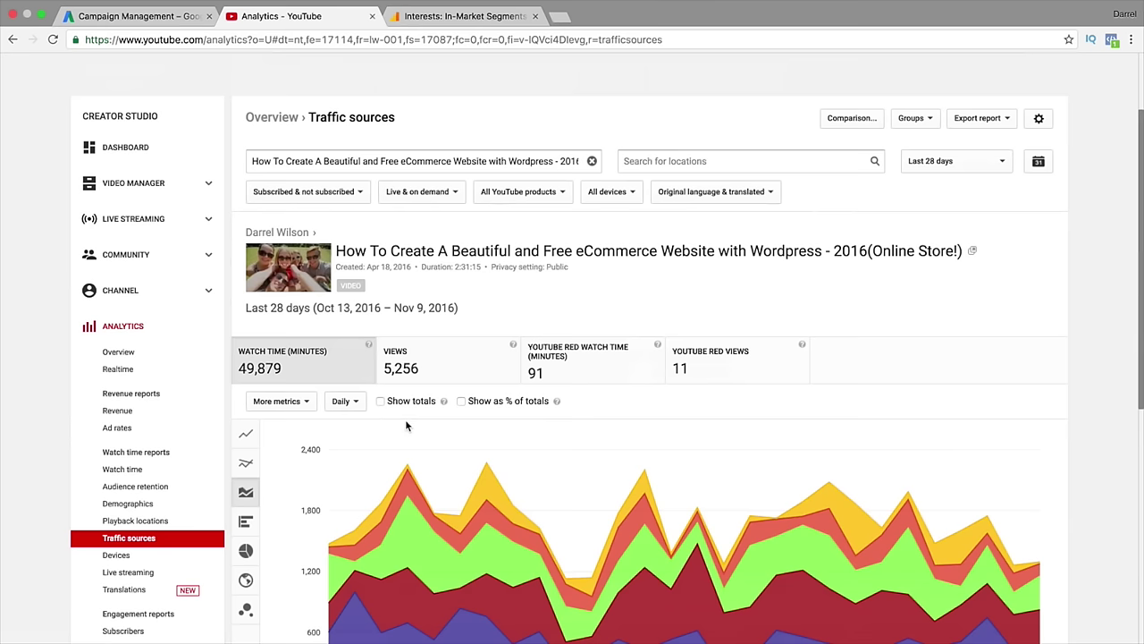
{"action": "left_click", "coordinate": [1000, 161]}
{"action": "left_click", "coordinate": [960, 184]}
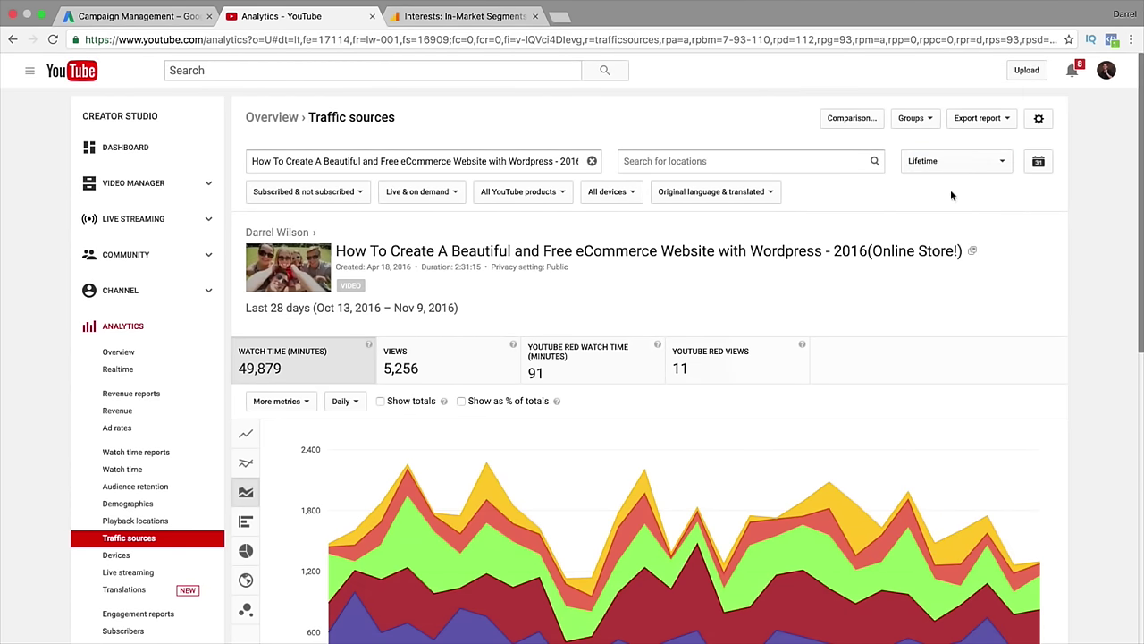
{"action": "scroll", "coordinate": [304, 342], "scroll_direction": "down", "scroll_amount": 10}
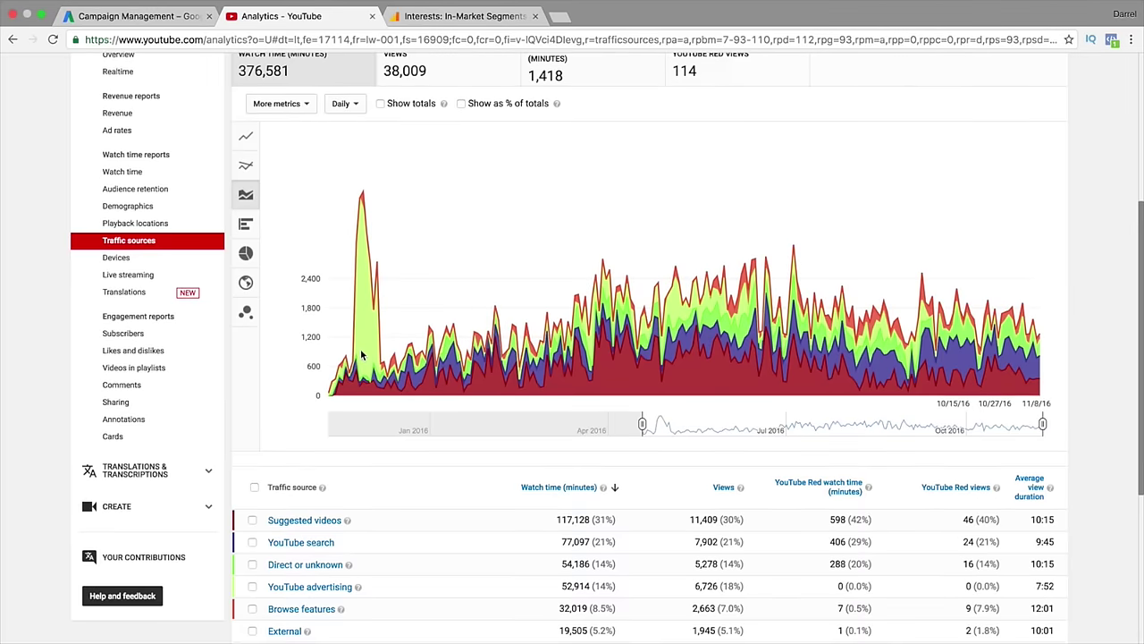
{"action": "left_click", "coordinate": [310, 287]}
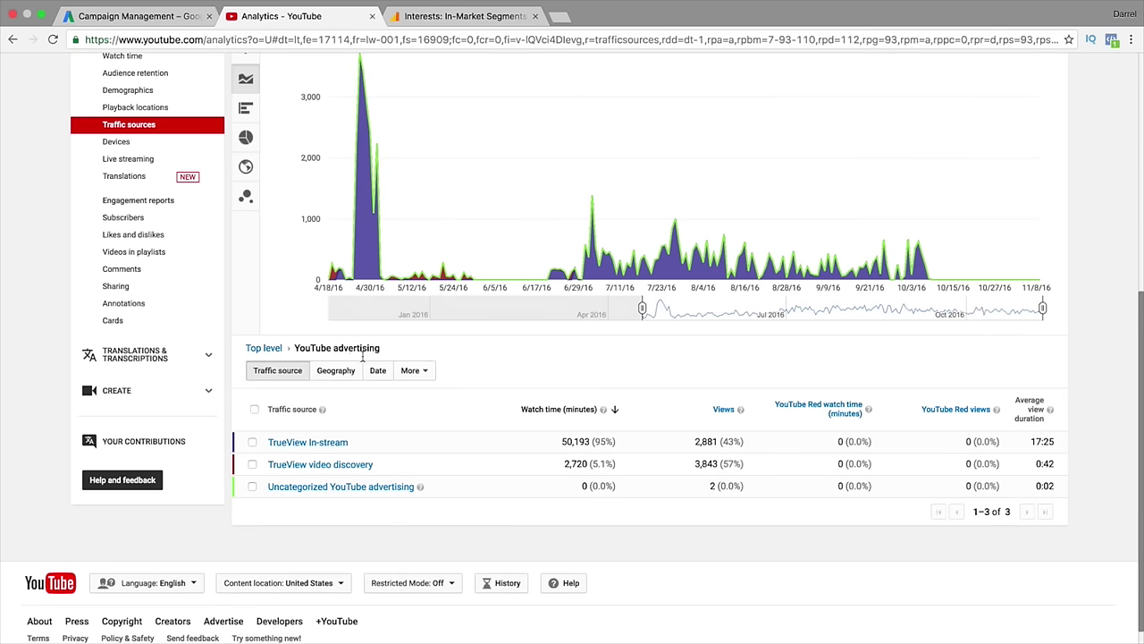
Compare TrueView In-stream (2,881 views, 17:25 average duration) against TrueView video discovery (3,843 views)
{"action": "scroll", "coordinate": [416, 396], "scroll_direction": "down", "scroll_amount": 1}
{"action": "mouse_move", "coordinate": [355, 421]}
{"action": "left_mouse_down"}
{"action": "mouse_move", "coordinate": [295, 422]}
{"action": "mouse_move", "coordinate": [350, 425]}
{"action": "left_mouse_up"}
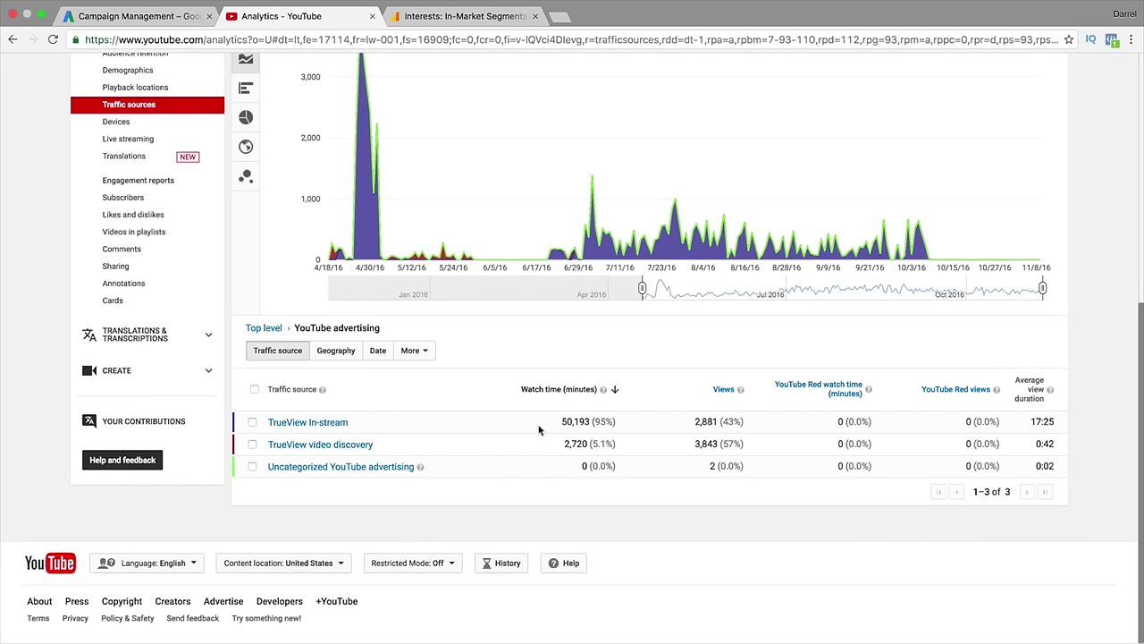
{"action": "left_click_drag", "start_coordinate": [554, 426], "coordinate": [620, 426]}
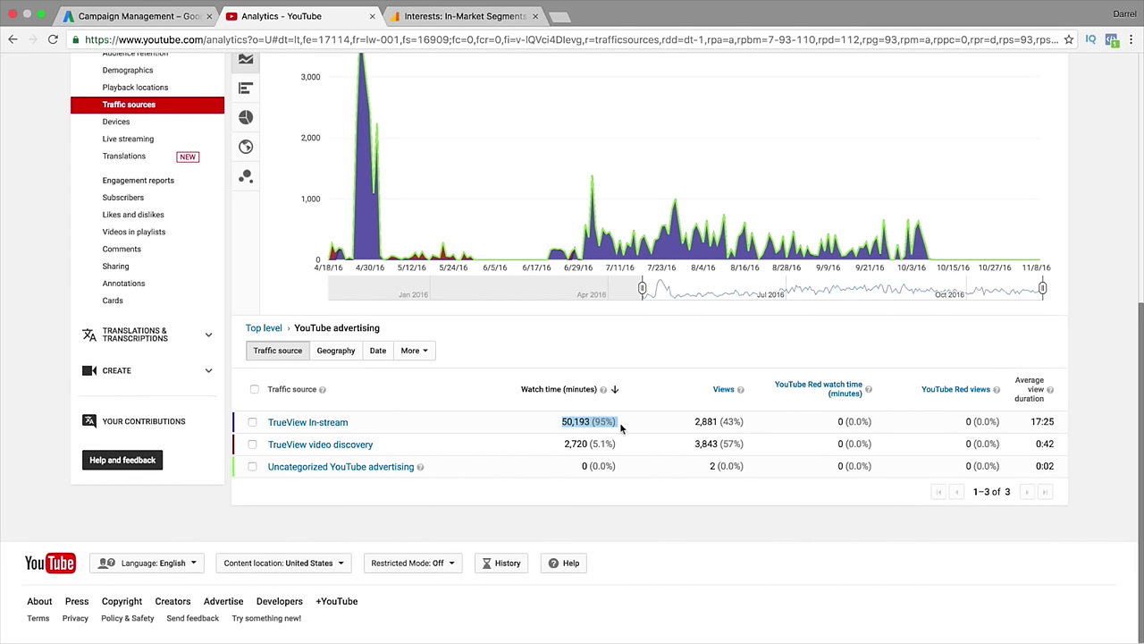
{"action": "left_click_drag", "start_coordinate": [694, 421], "coordinate": [765, 422]}
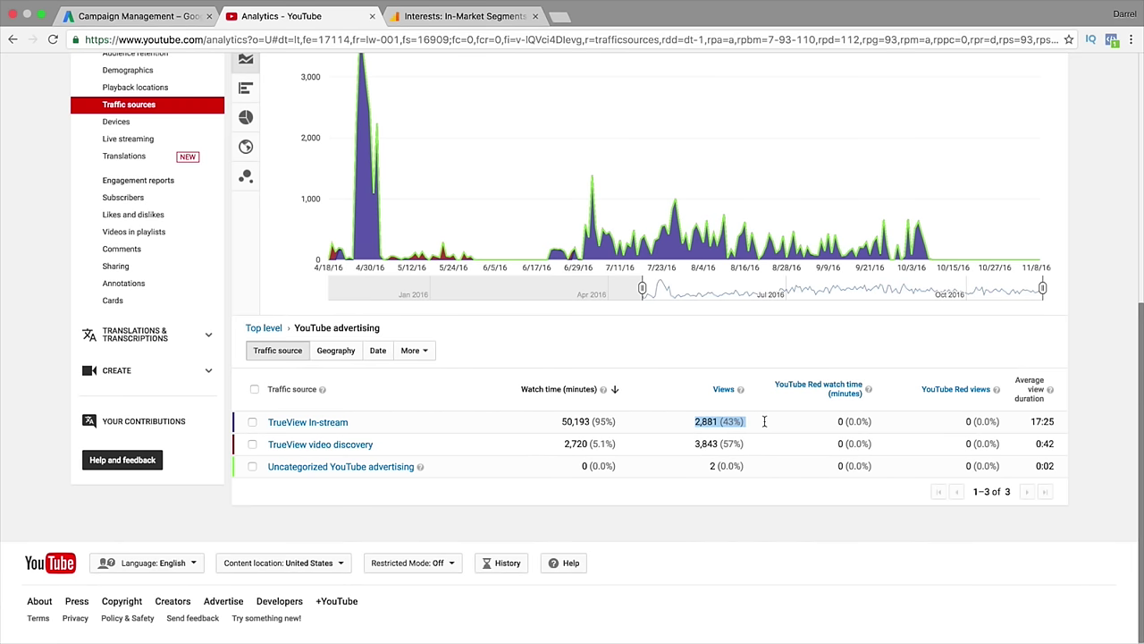
{"action": "left_click_drag", "start_coordinate": [1031, 425], "coordinate": [1058, 424]}
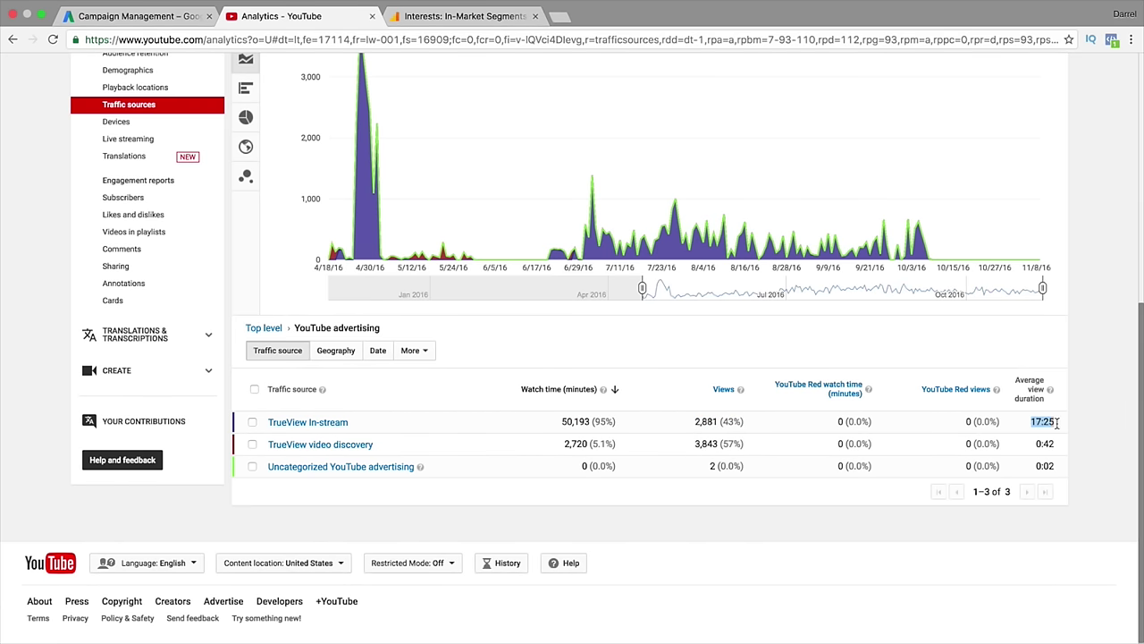
{"action": "left_click_drag", "start_coordinate": [390, 446], "coordinate": [263, 444]}
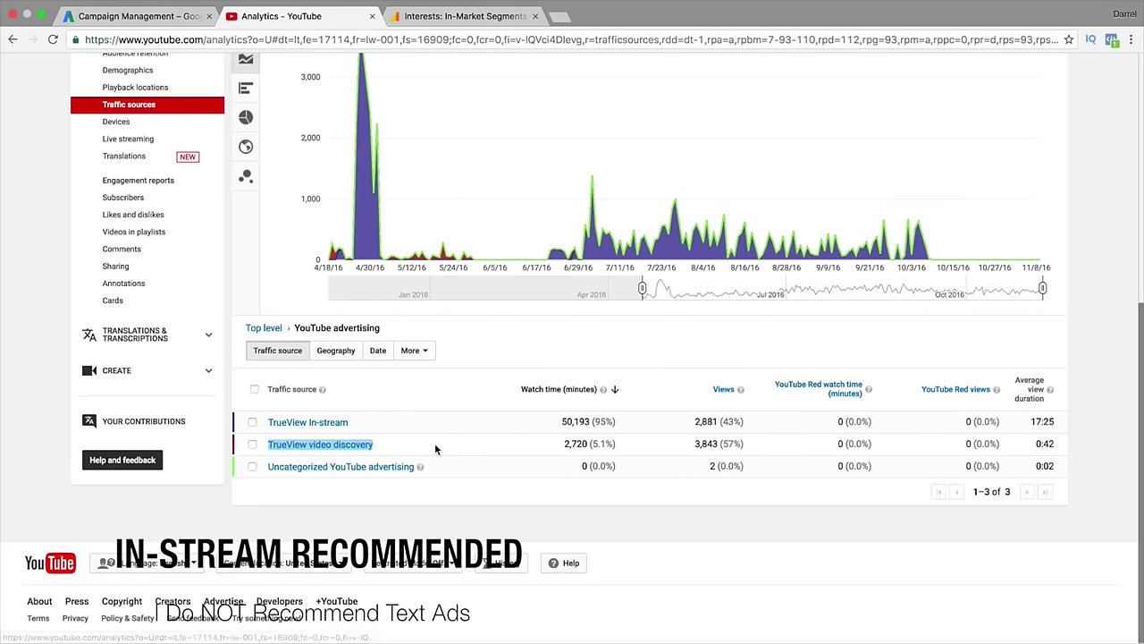
{"action": "left_click_drag", "start_coordinate": [691, 450], "coordinate": [751, 446]}
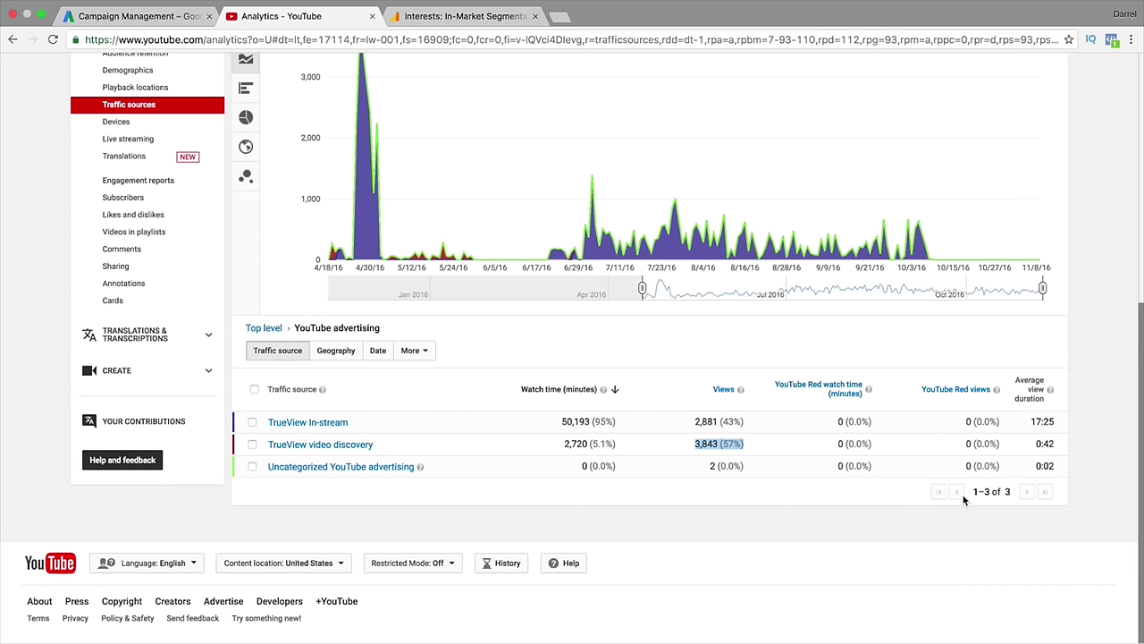
{"action": "left_click_drag", "start_coordinate": [1068, 424], "coordinate": [271, 426]}
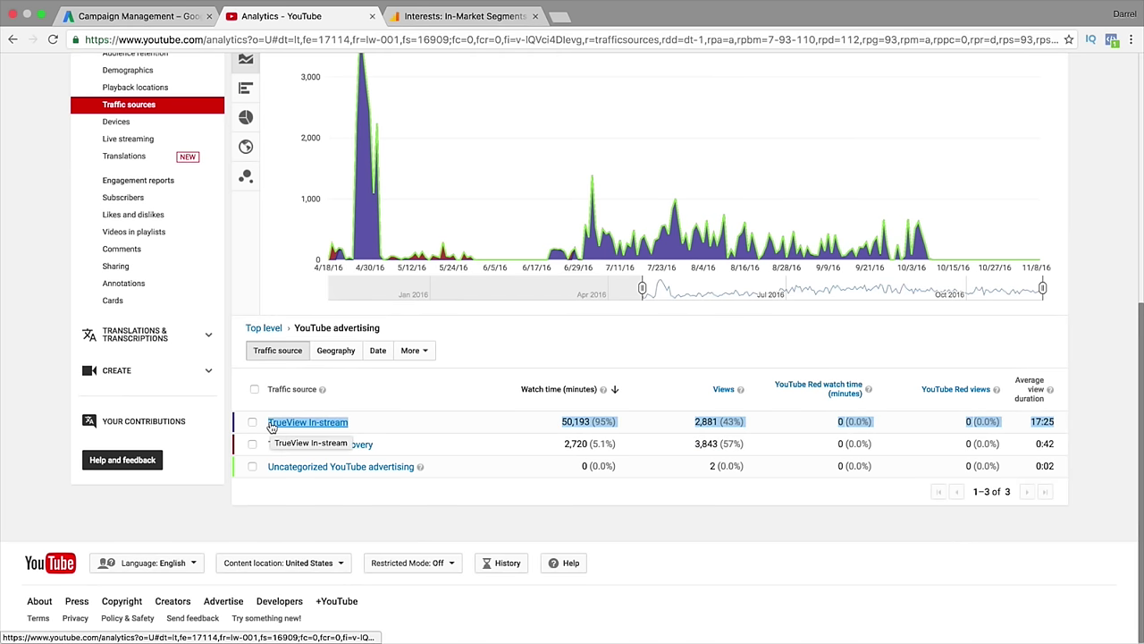
{"action": "mouse_move", "coordinate": [532, 422]}
{"action": "left_click", "coordinate": [502, 455]}
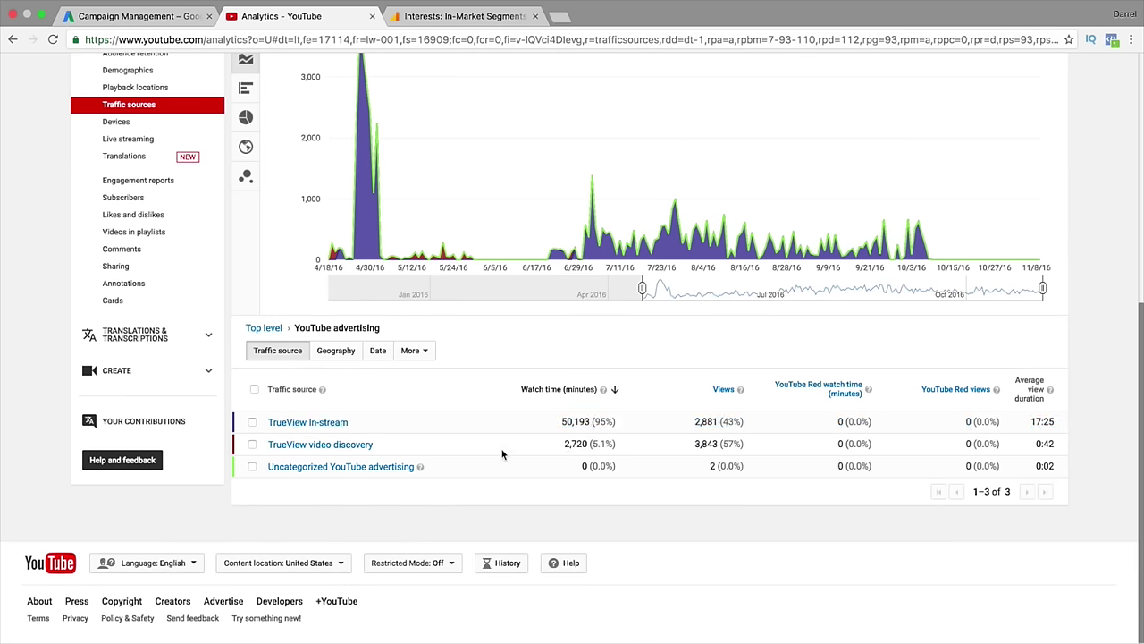
{"action": "left_click_drag", "start_coordinate": [1070, 449], "coordinate": [259, 445]}
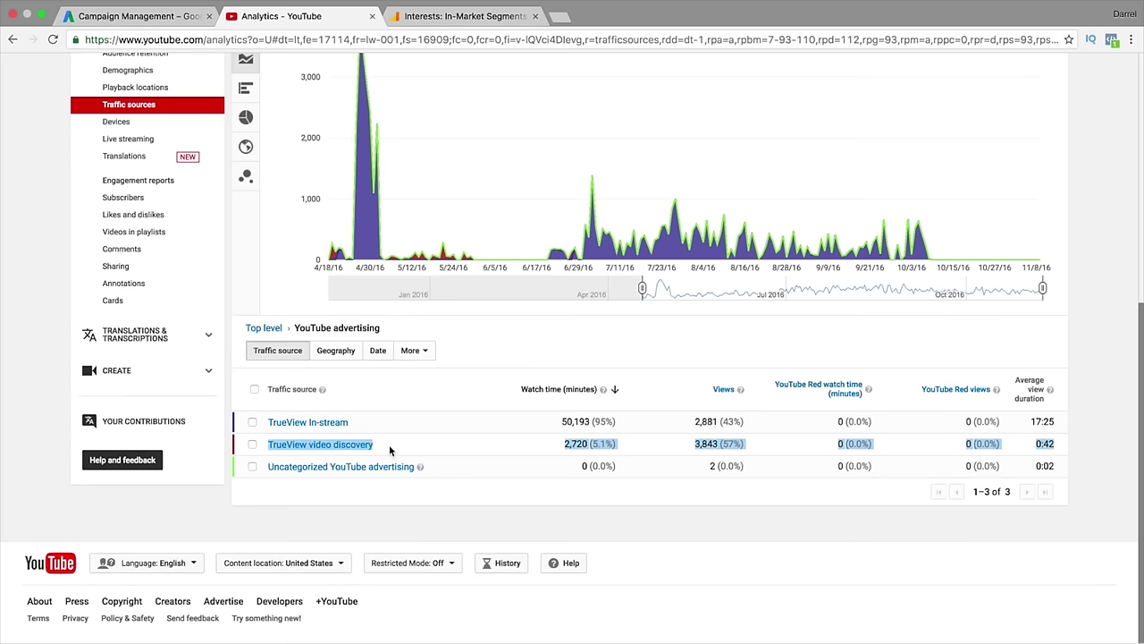
Back in AdWords, highlight Technophiles' 1,936 views, 56.86% view rate and 3,405 impressions
{"action": "left_click", "coordinate": [165, 16]}
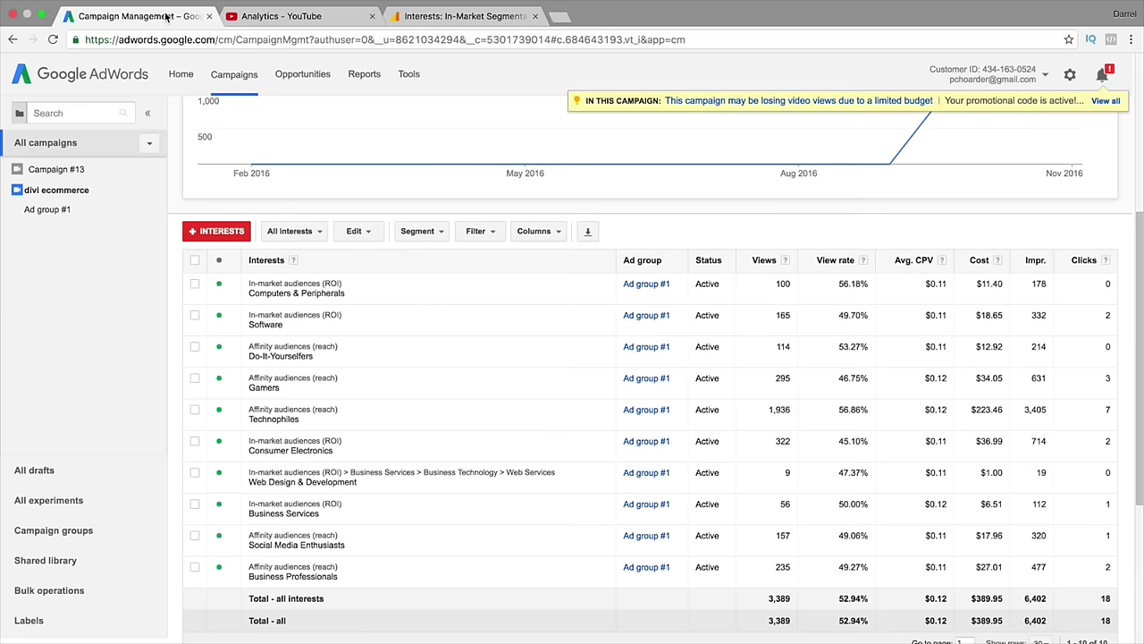
{"action": "scroll", "coordinate": [617, 506], "scroll_direction": "down", "scroll_amount": 1}
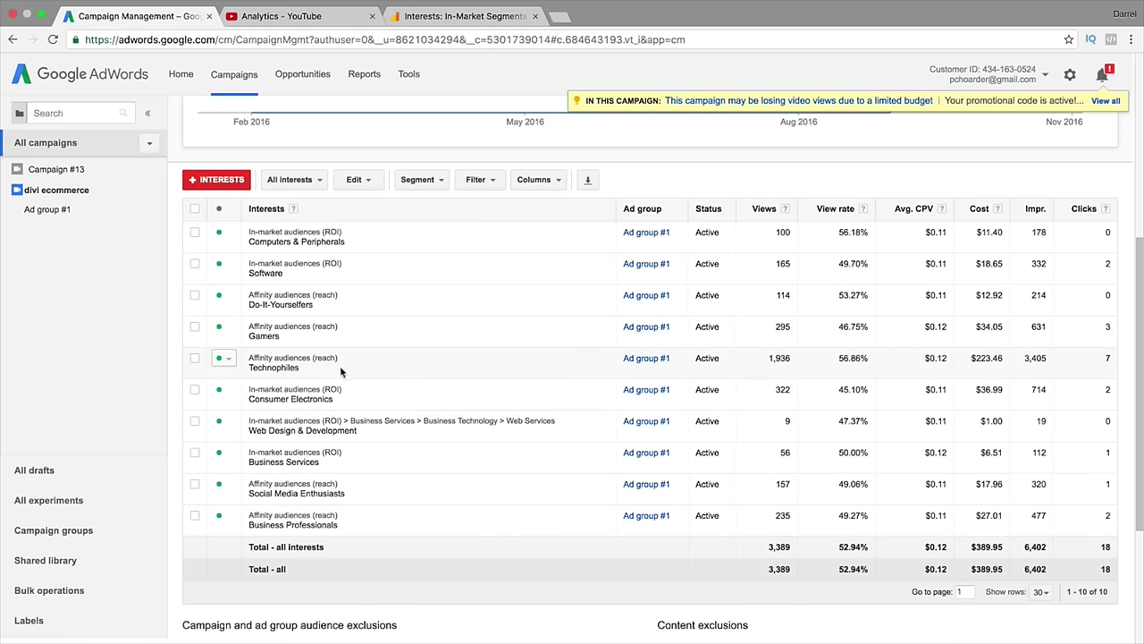
{"action": "left_click_drag", "start_coordinate": [280, 370], "coordinate": [834, 369]}
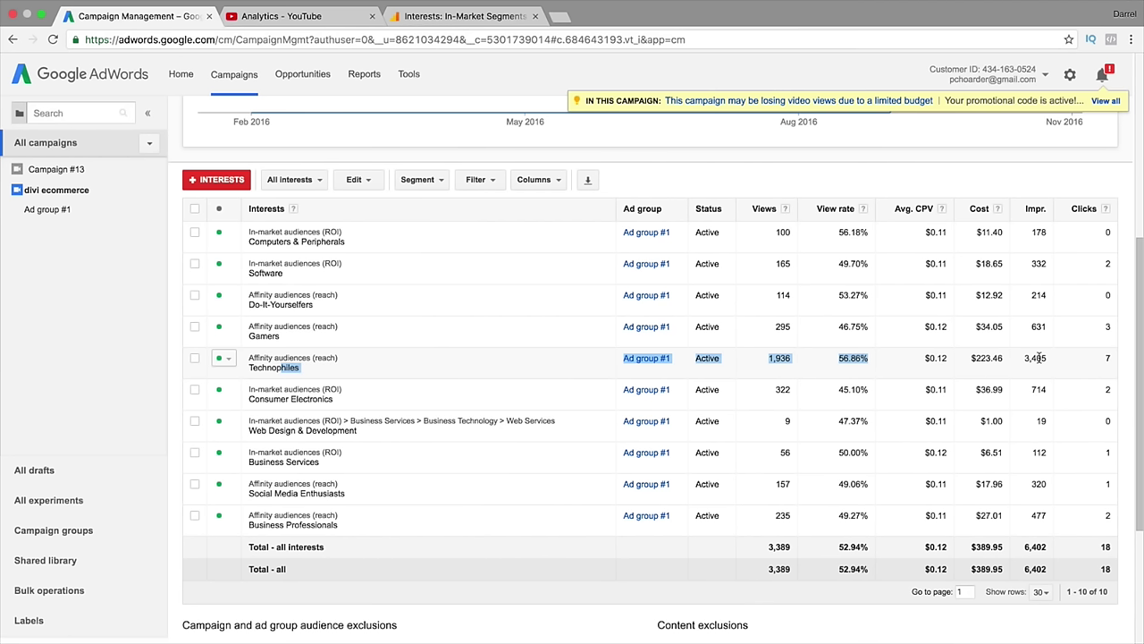
{"action": "left_click_drag", "start_coordinate": [1024, 358], "coordinate": [1051, 357]}
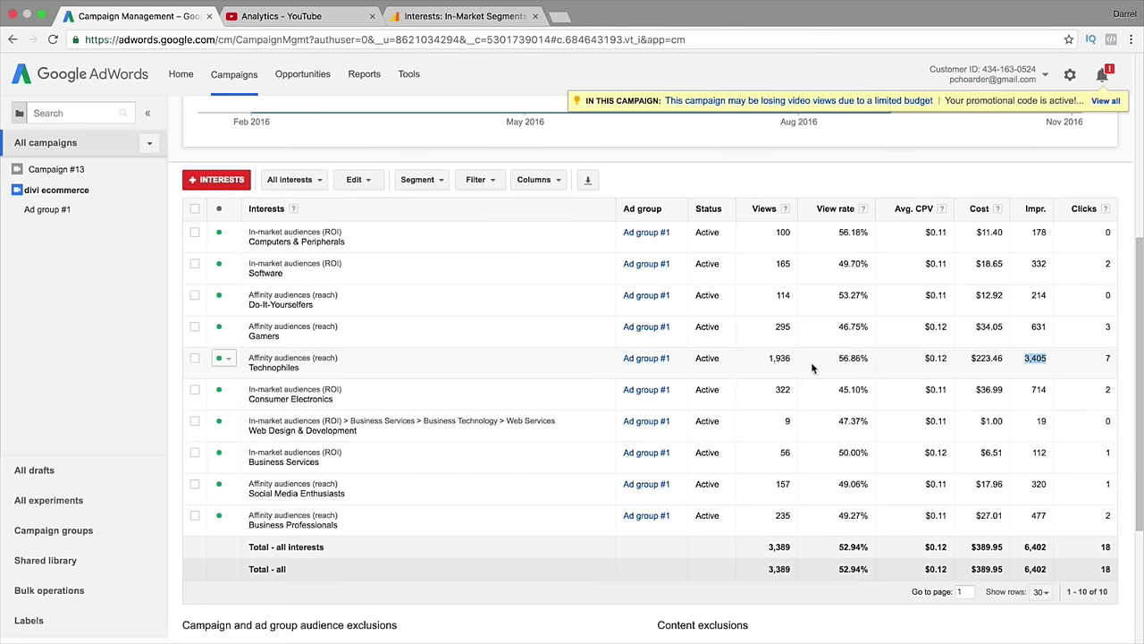
Check Google Analytics Affinity Categories, where Technophiles leads with 2,991 sessions, then return to YouTube
{"action": "left_click", "coordinate": [430, 16]}
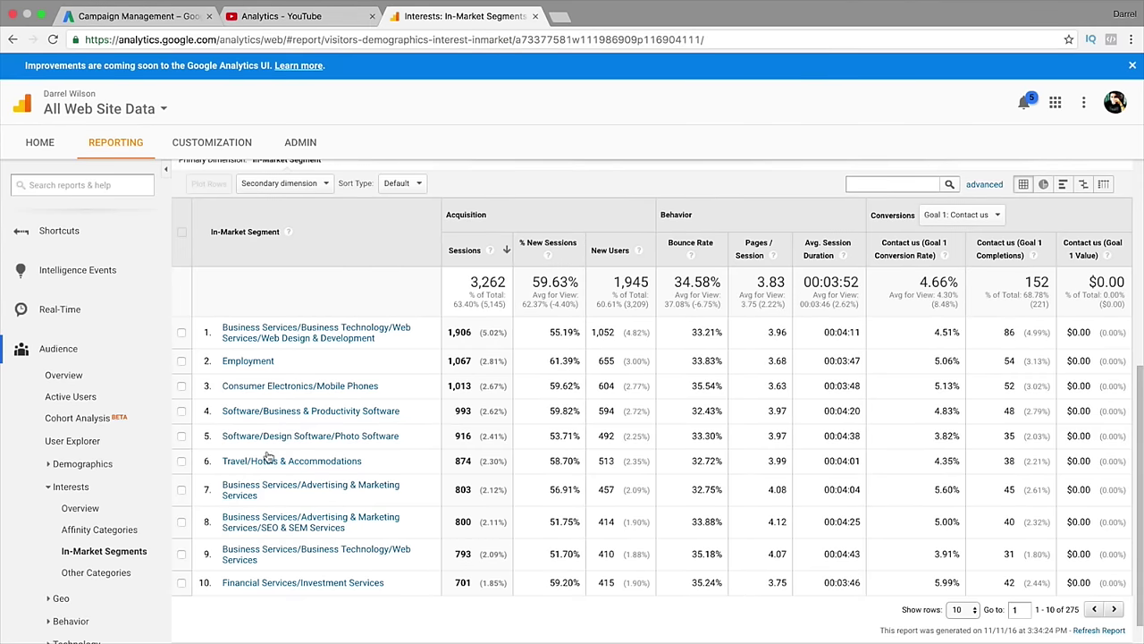
{"action": "left_click", "coordinate": [114, 533]}
{"action": "scroll", "coordinate": [280, 463], "scroll_direction": "down", "scroll_amount": 3}
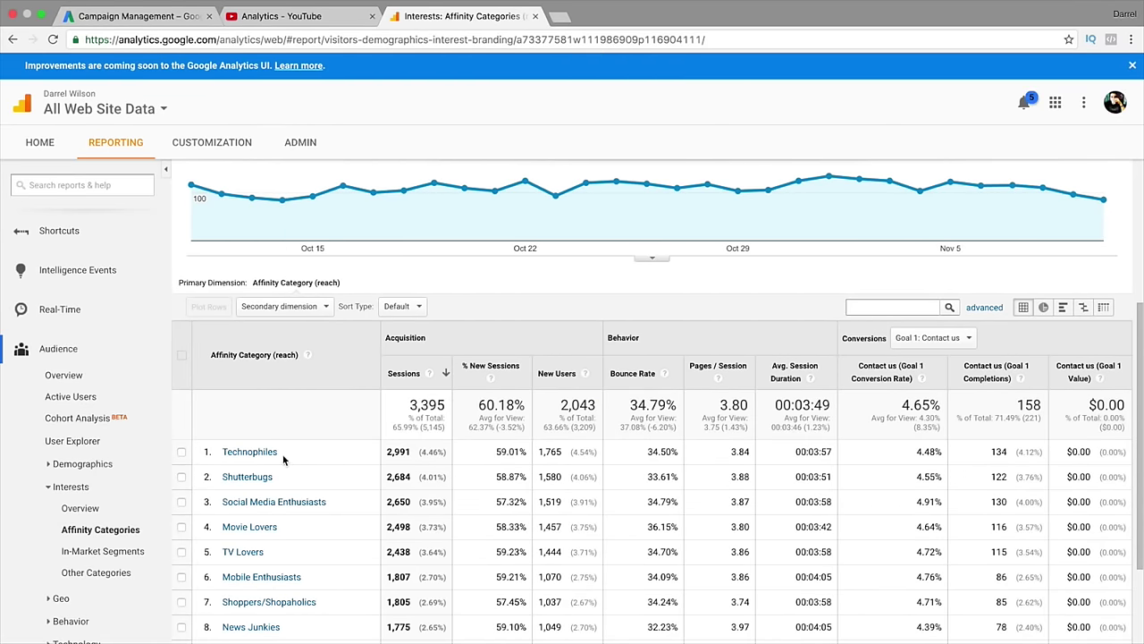
{"action": "left_click", "coordinate": [272, 17]}
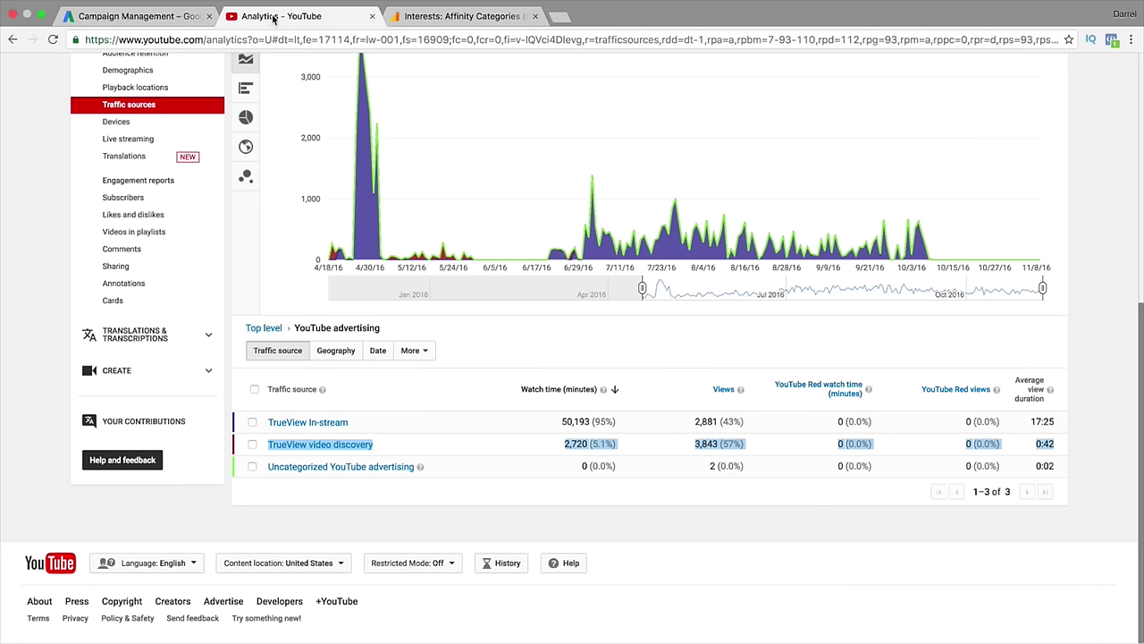
Go up to the All campaigns level and show its Campaigns list
{"action": "scroll", "coordinate": [432, 336], "scroll_direction": "up", "scroll_amount": 5}
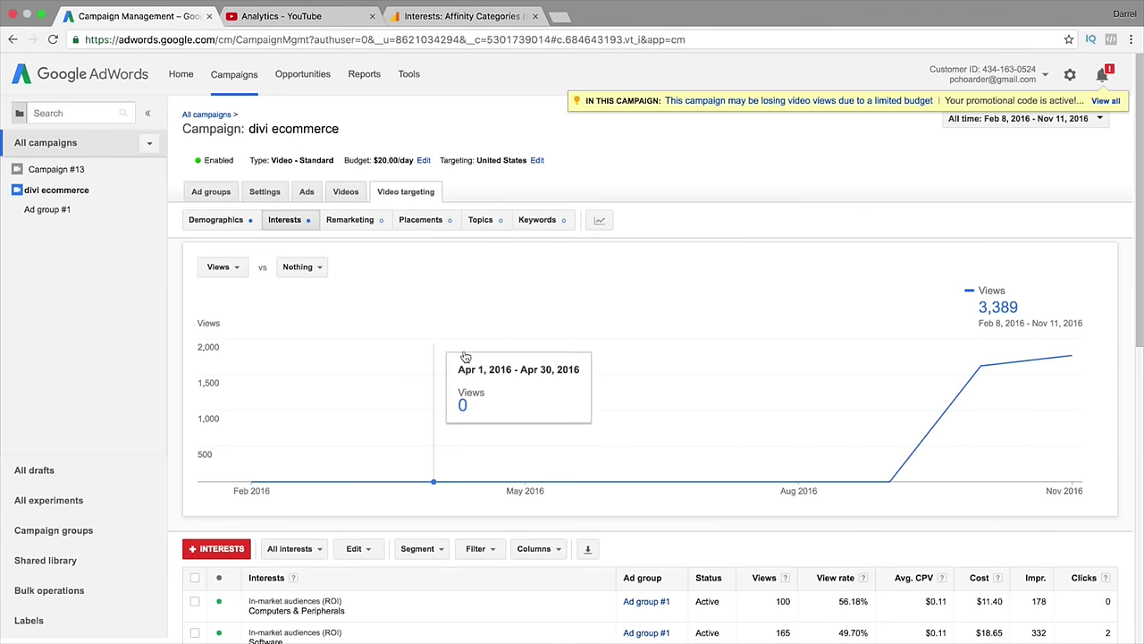
{"action": "left_click", "coordinate": [231, 74]}
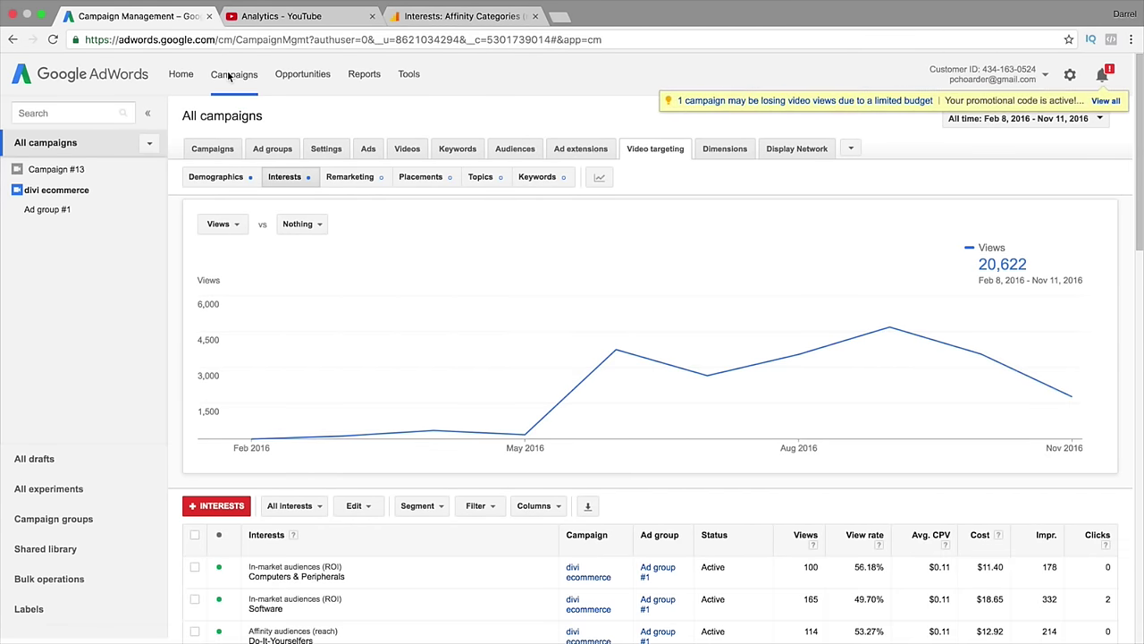
{"action": "left_click", "coordinate": [215, 148]}
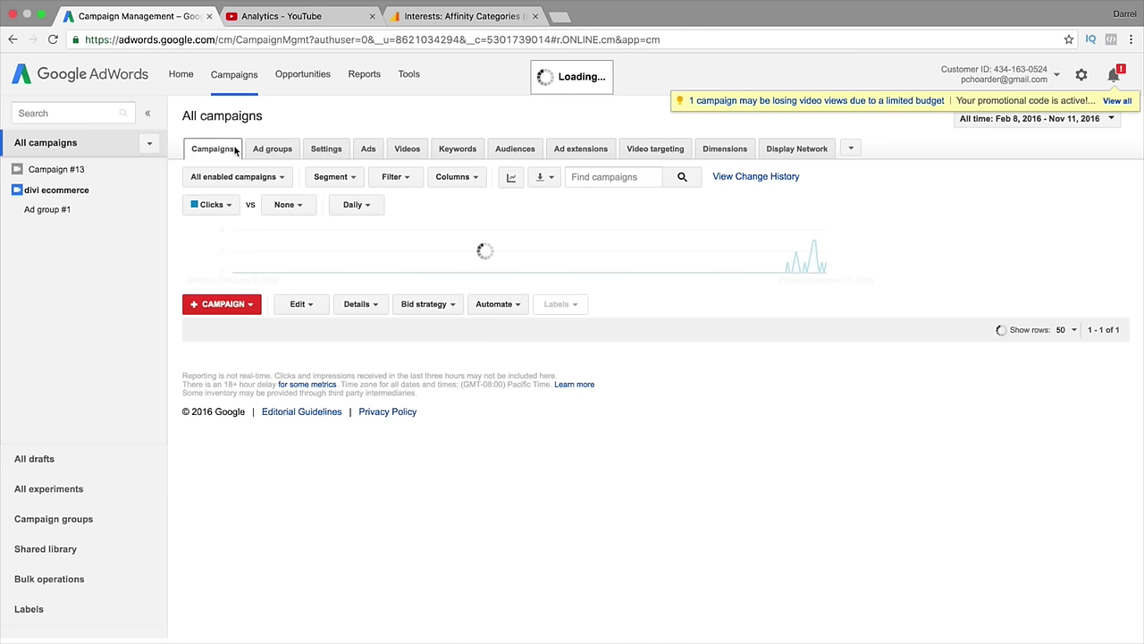